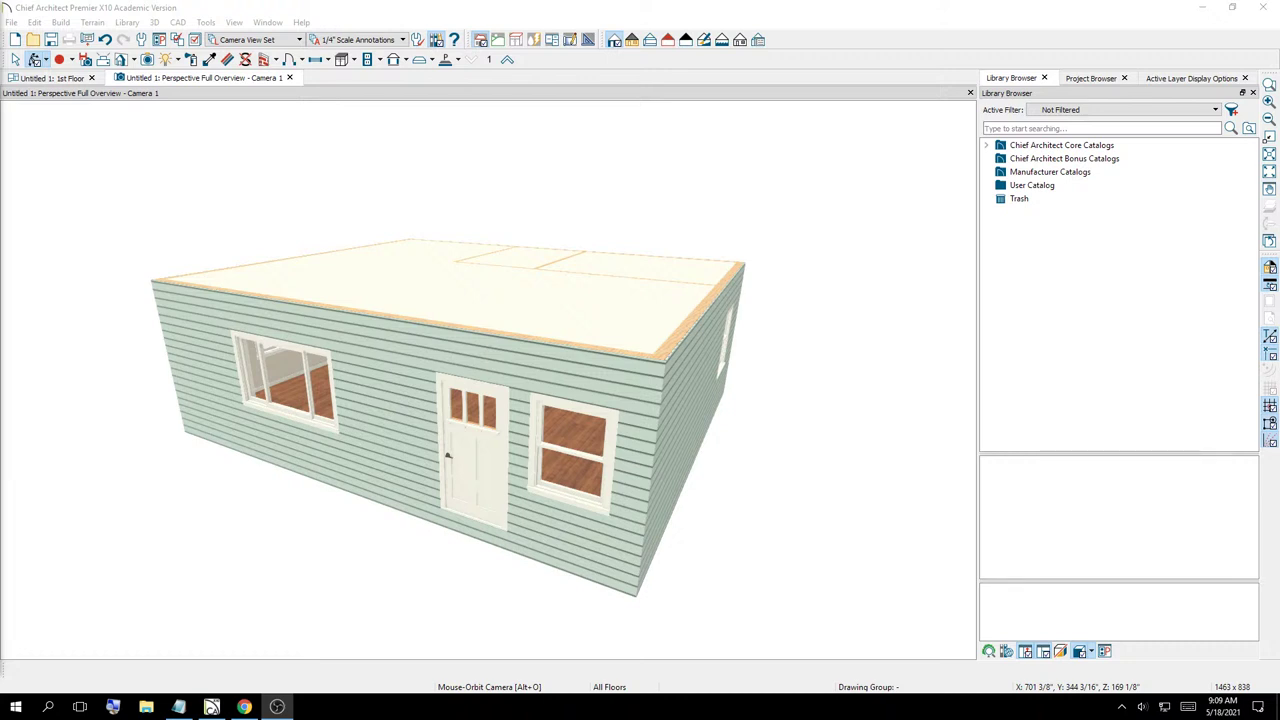
Orbit the 3D overview from the house's front corner to the door wall, then look down from above
left_click_drag(606, 437, 580, 449)
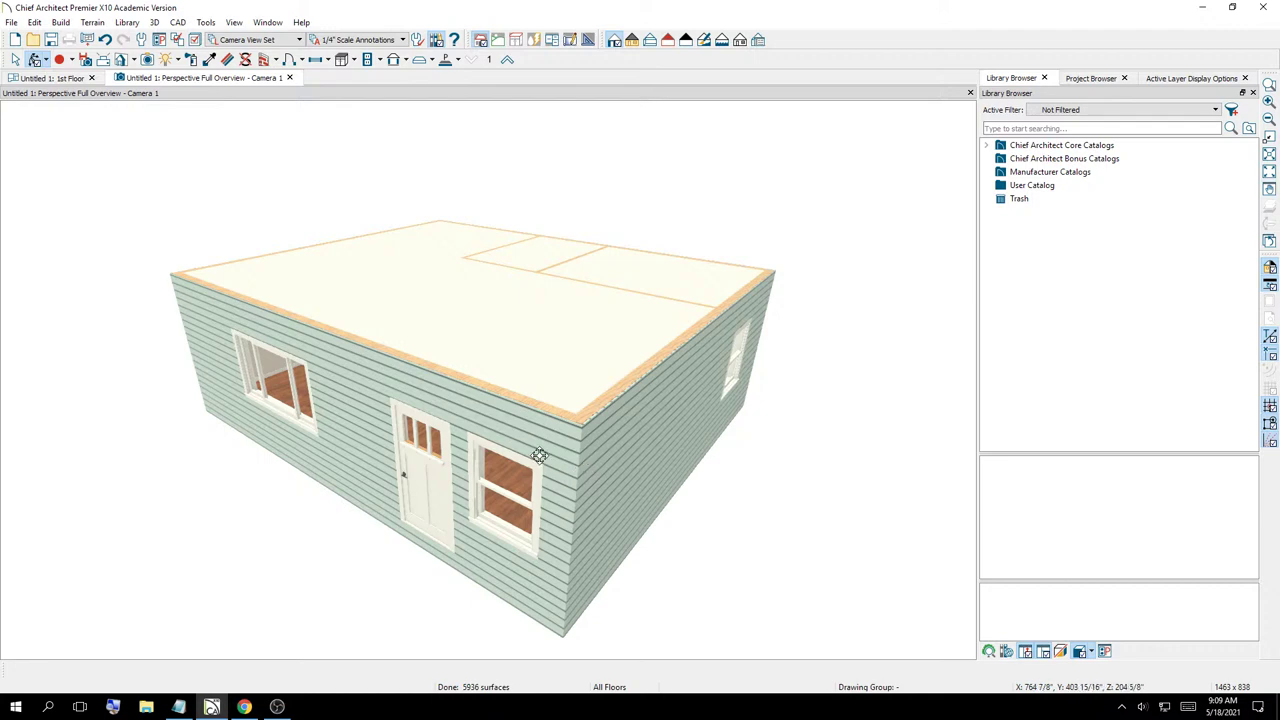
left_click_drag(540, 456, 553, 432)
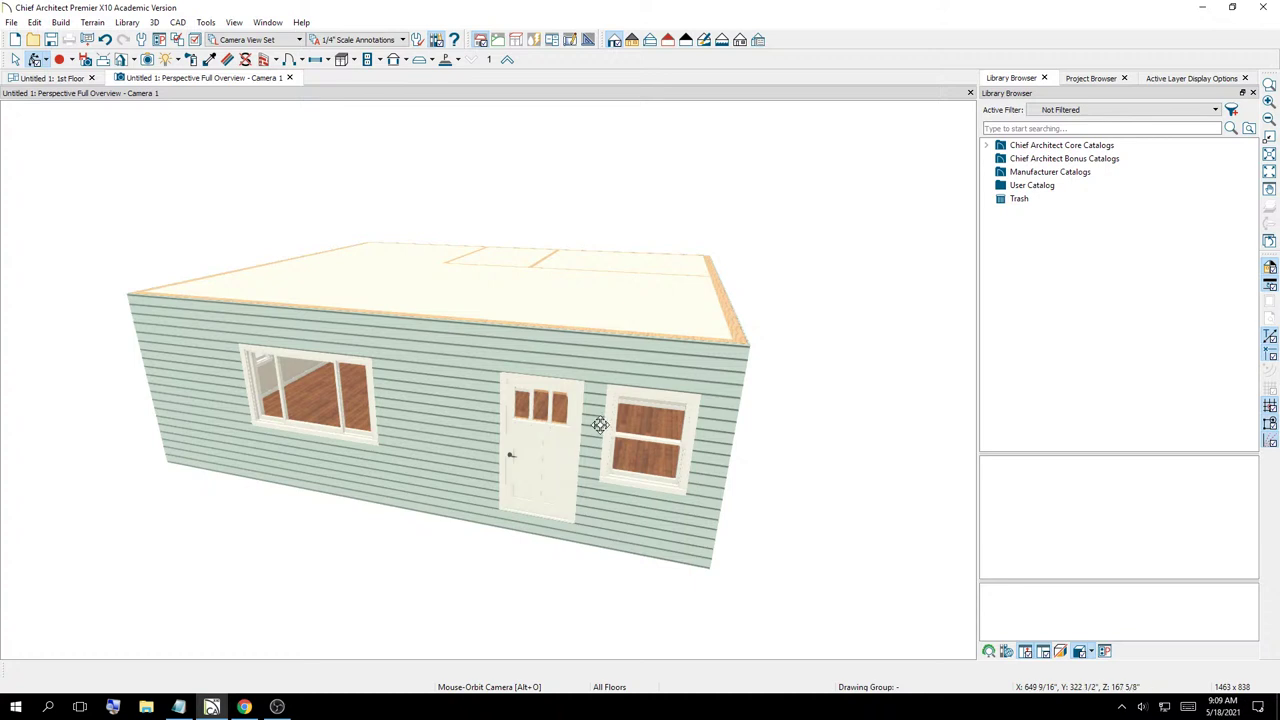
left_click_drag(322, 403, 331, 402)
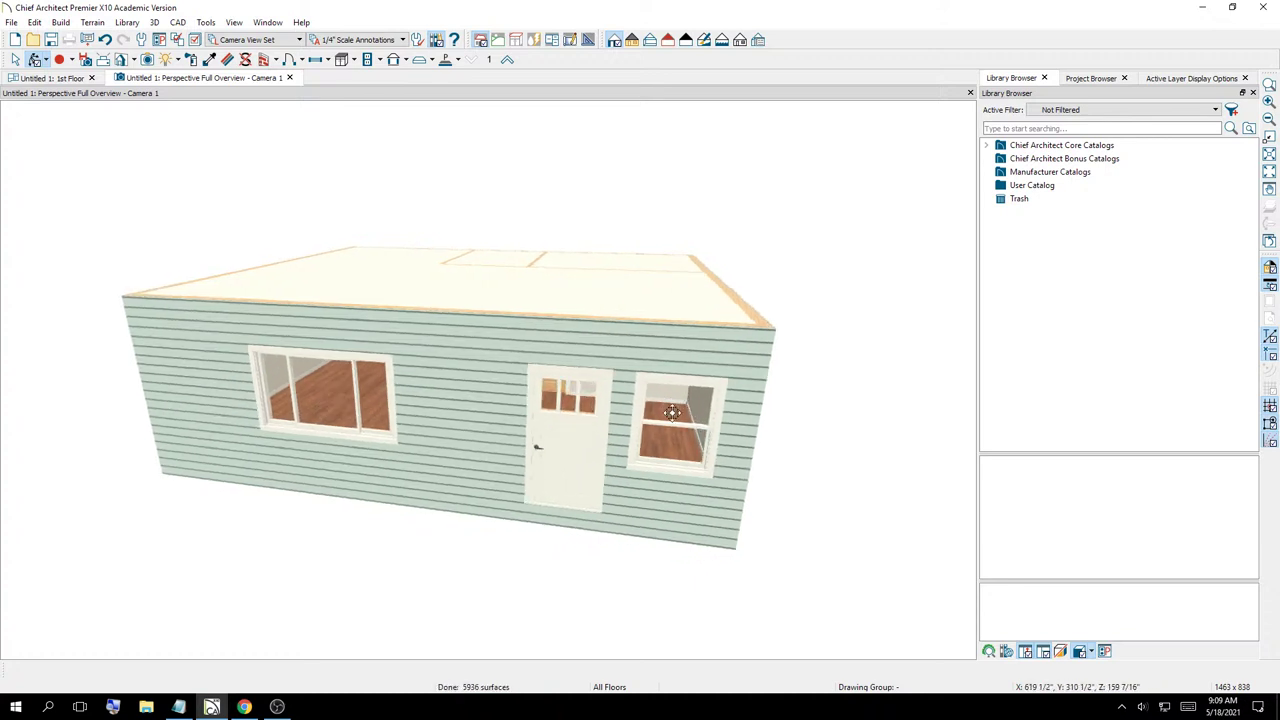
left_click_drag(665, 360, 757, 494)
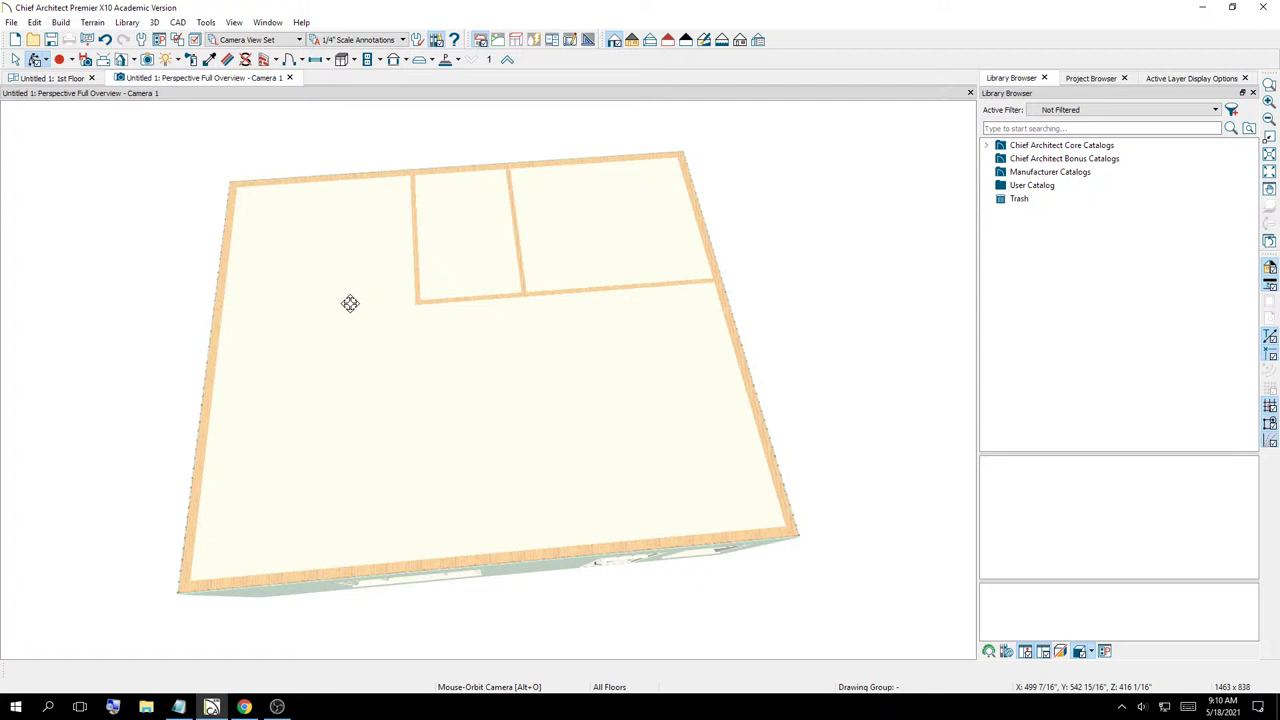
Return to the 1st Floor plan and select each of its five rooms in turn
left_click(291, 79)
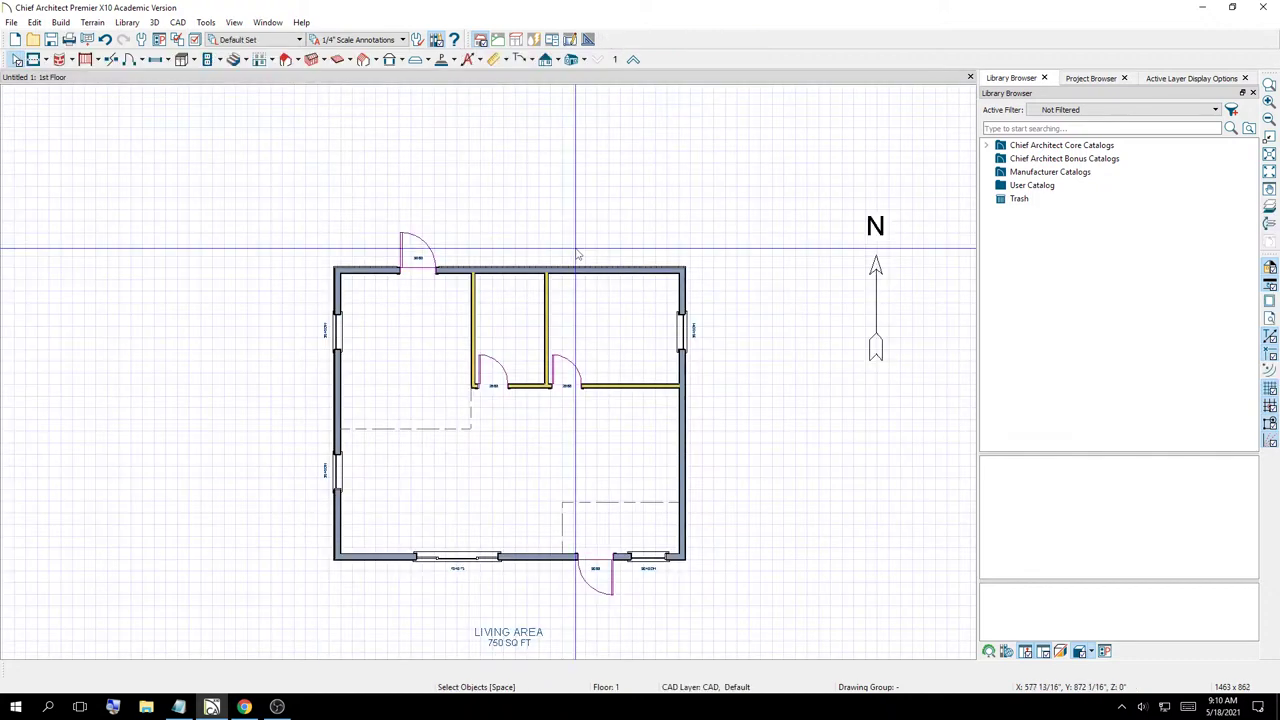
scroll(440, 320, "down", 1)
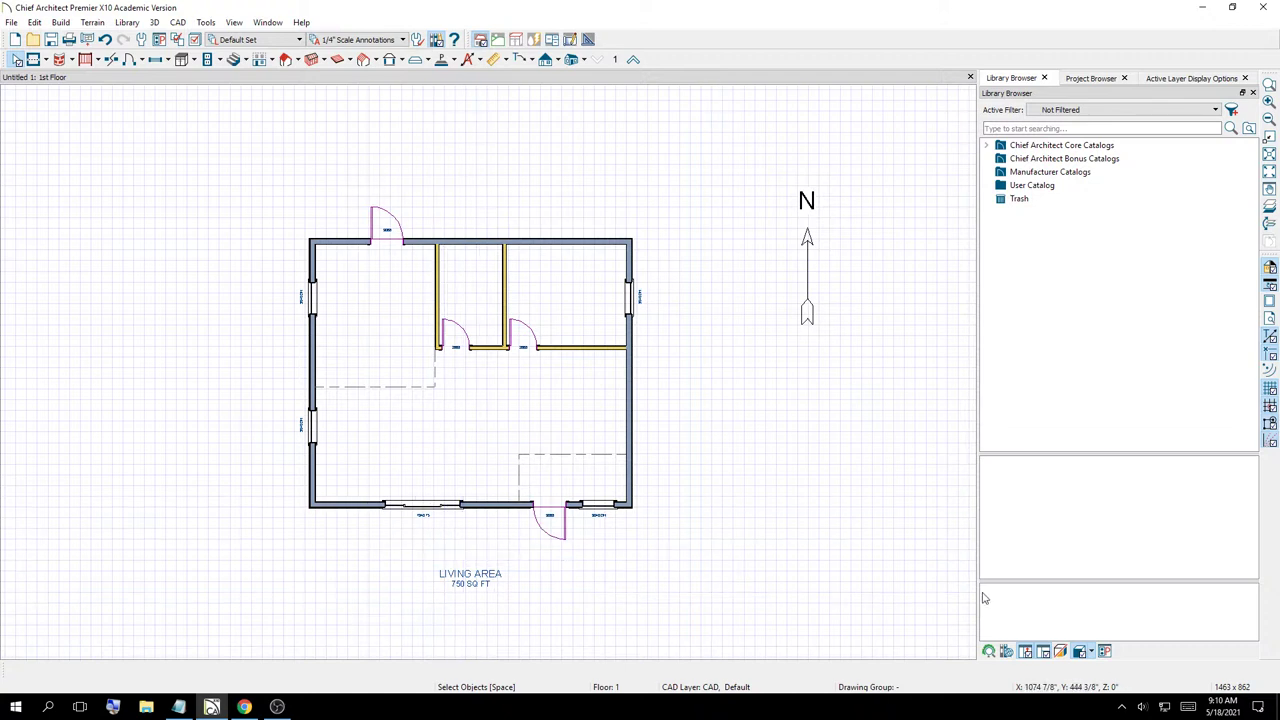
left_click(589, 291)
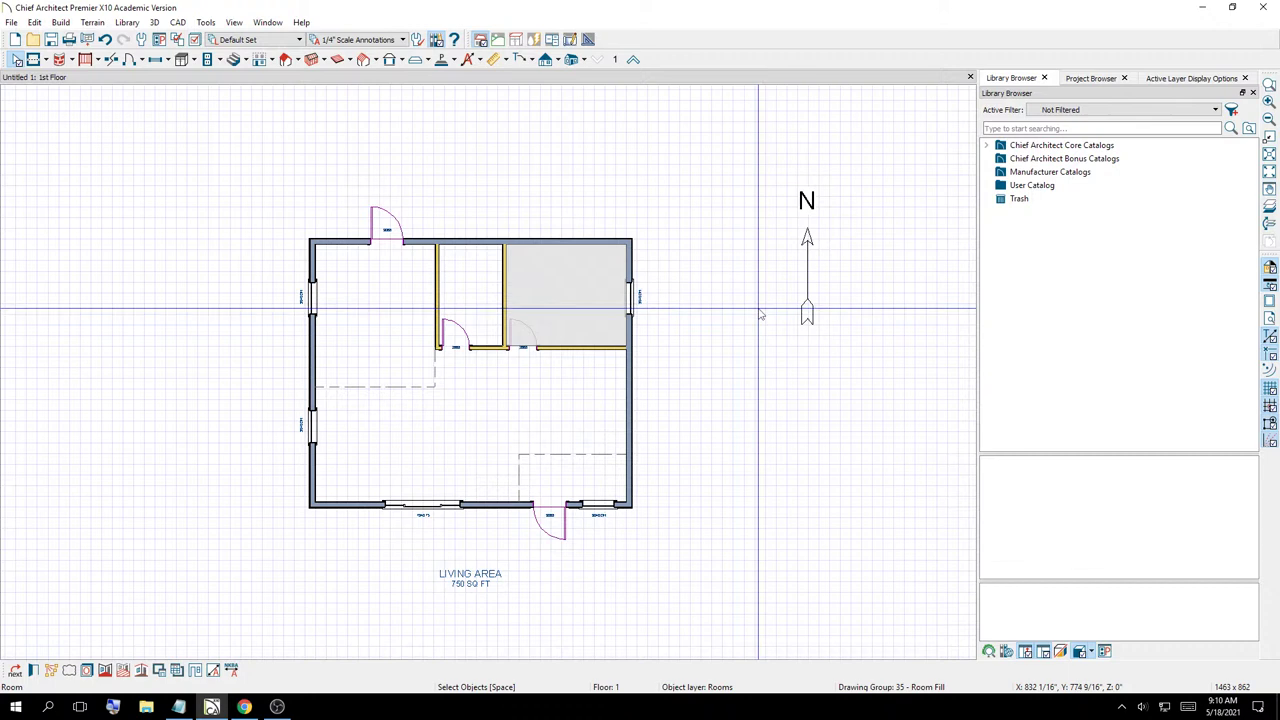
left_click(457, 265)
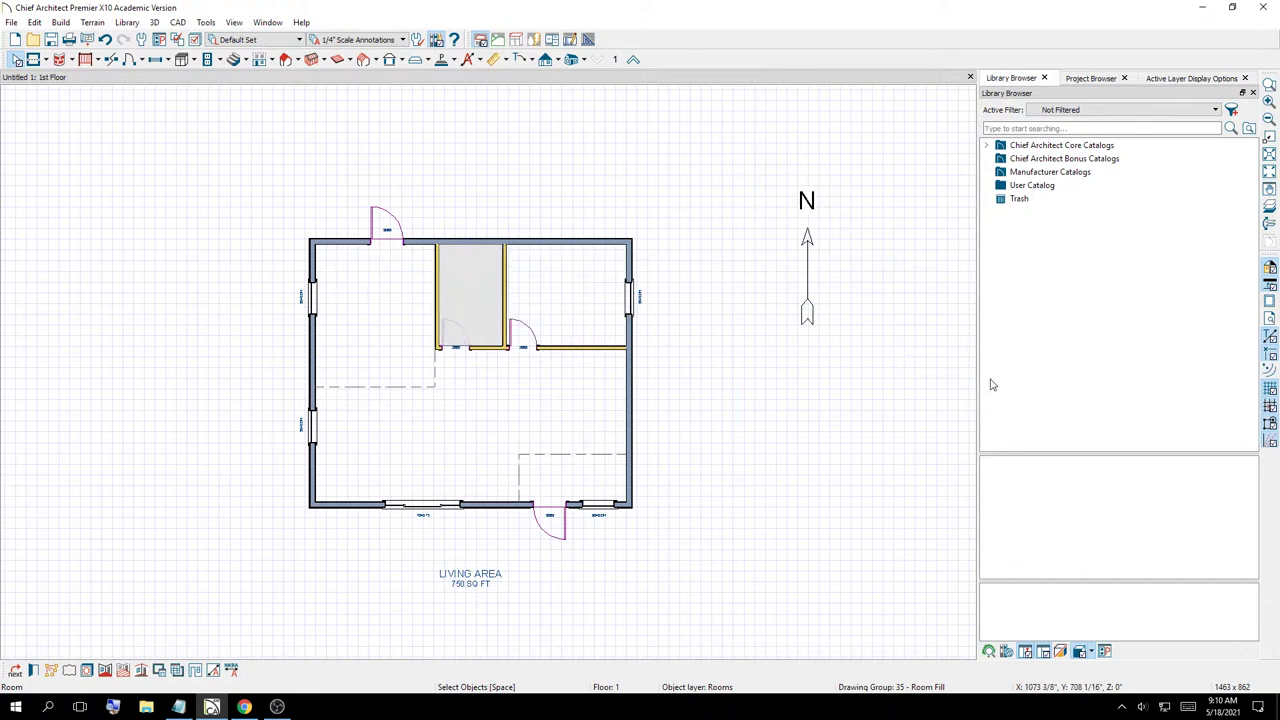
left_click(366, 297)
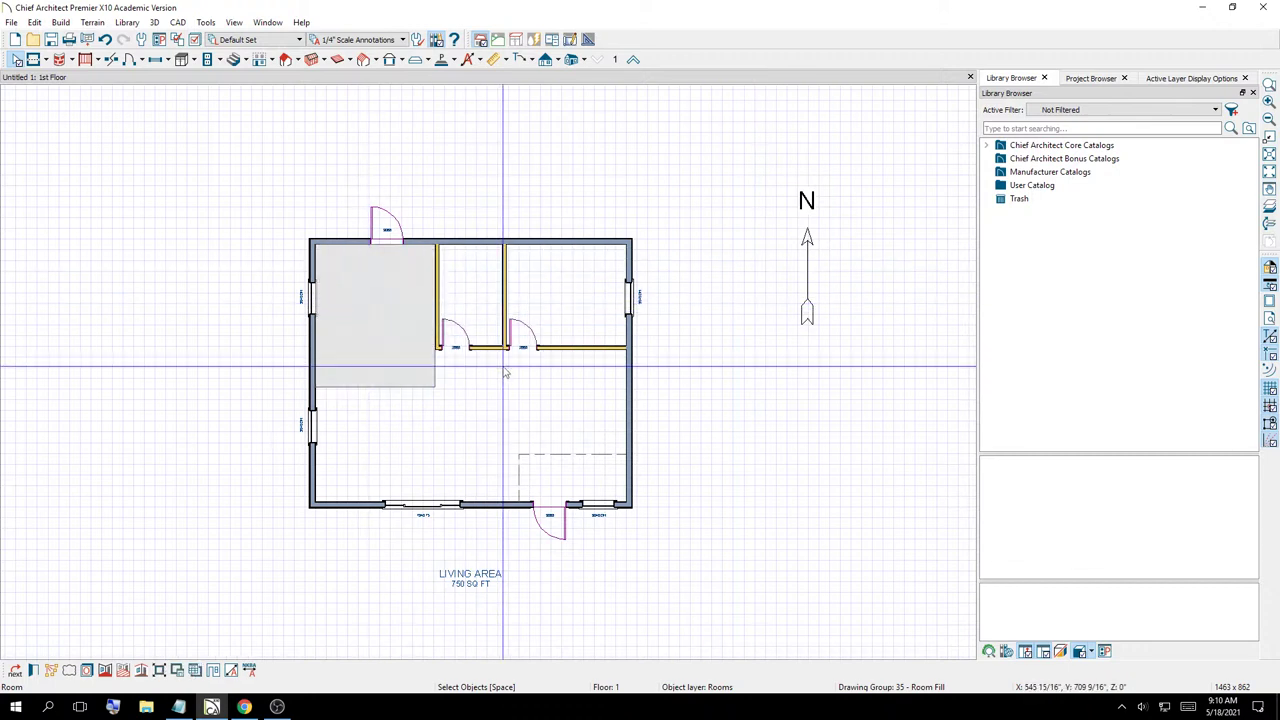
left_click(485, 430)
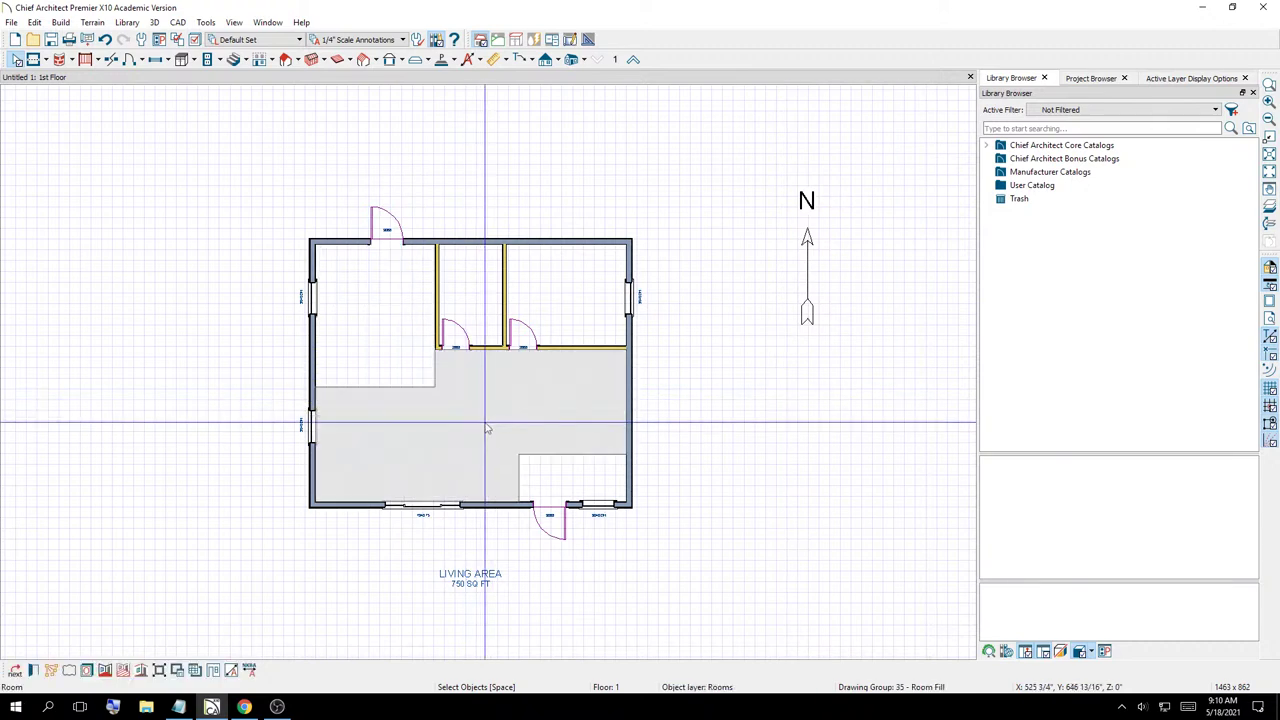
left_click(569, 476)
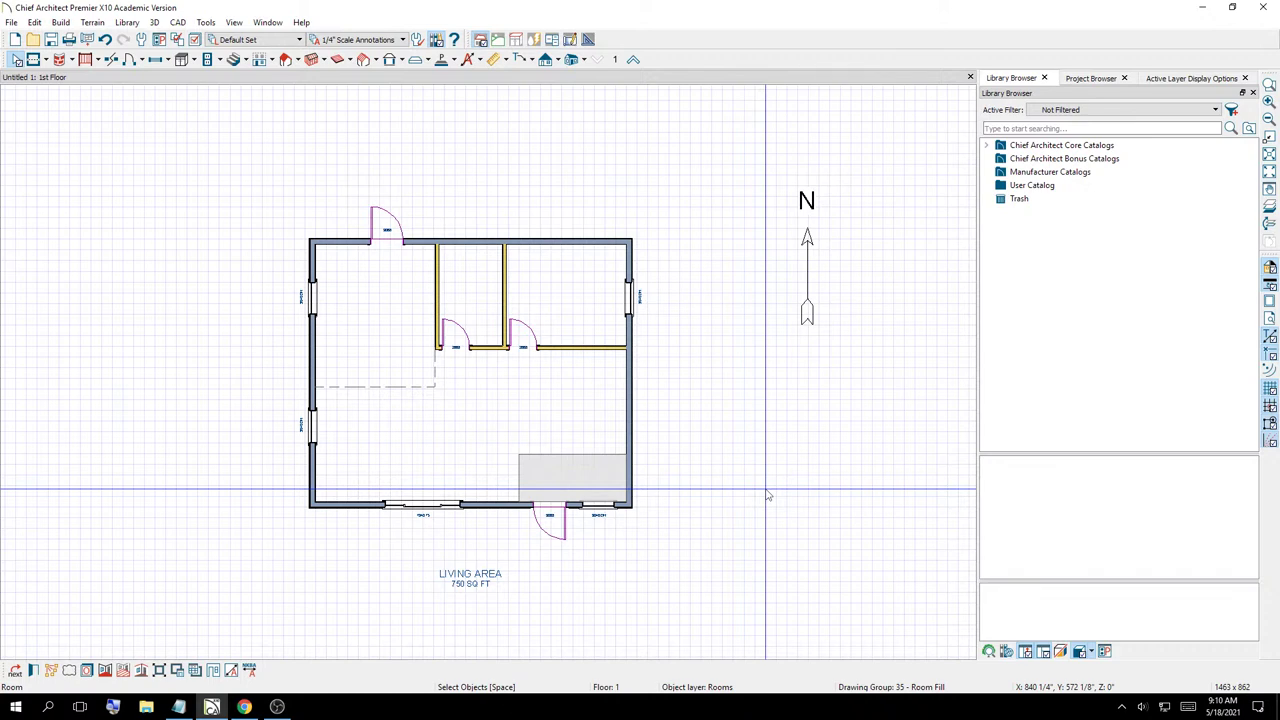
Reselect the living area, upper-right and lower-right rooms, clearing the selection between them
left_click(507, 392)
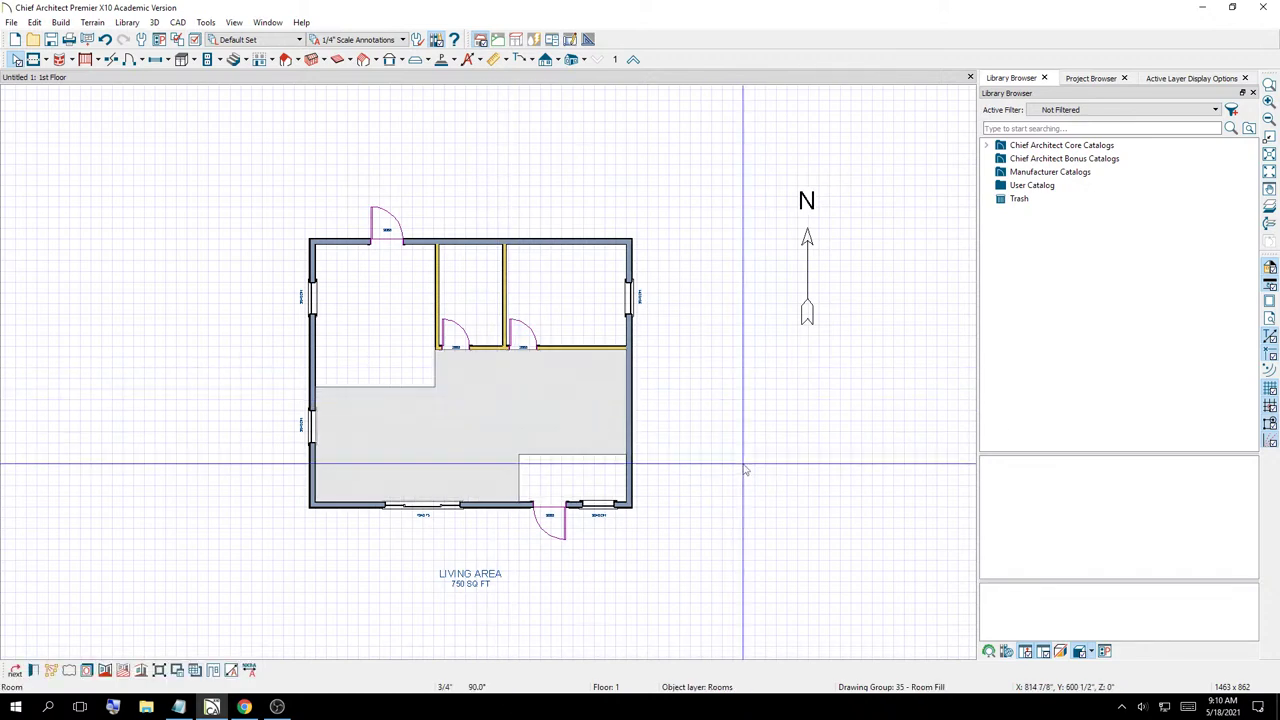
left_click(830, 495)
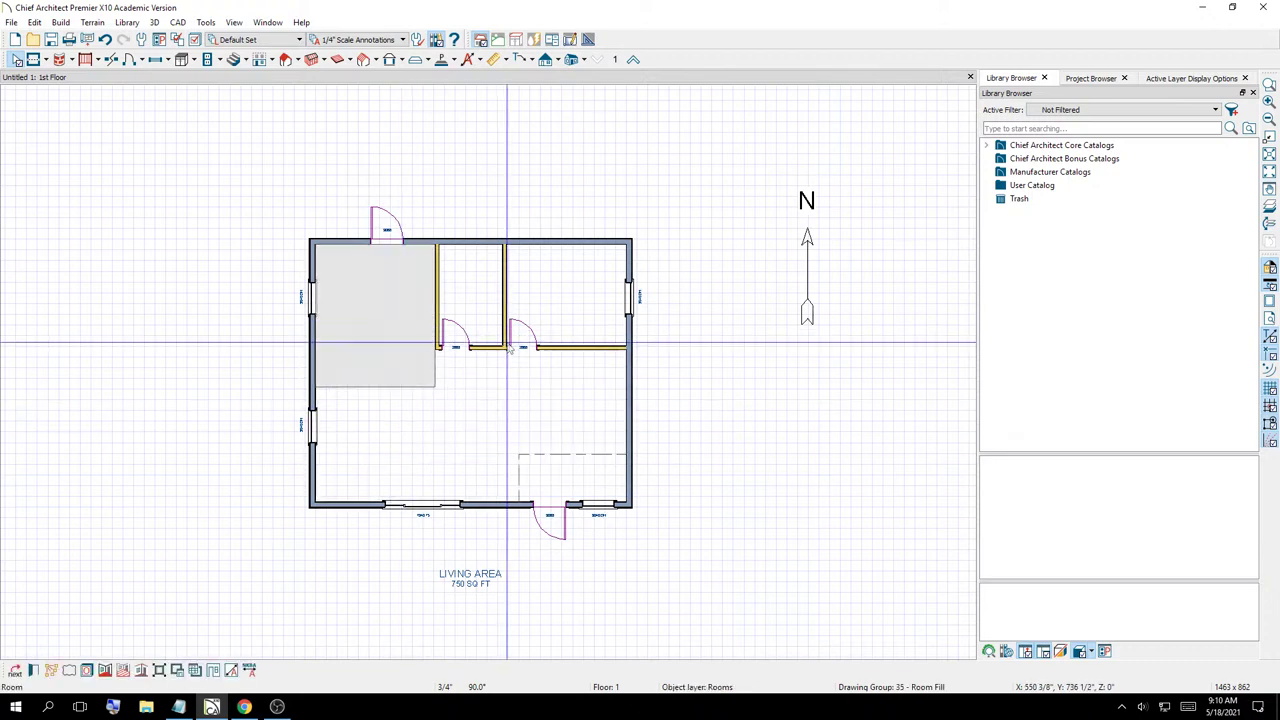
left_click(528, 296)
left_click(571, 466)
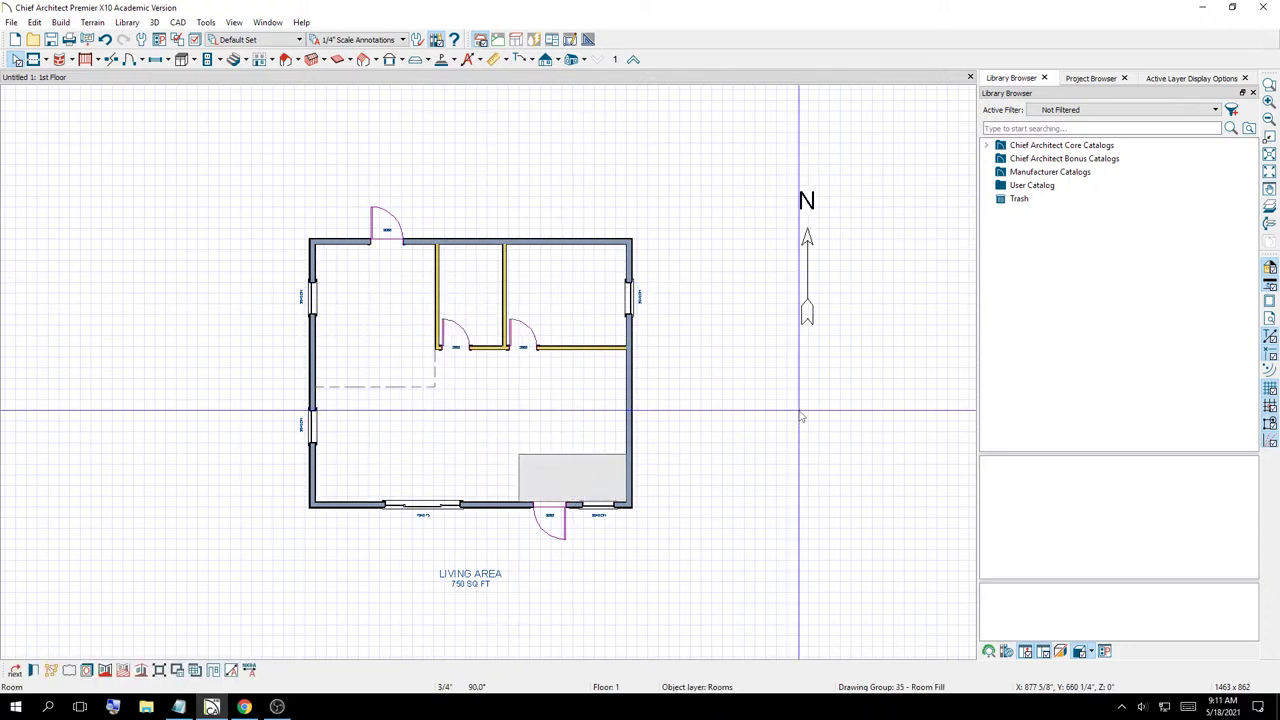
left_click(800, 416)
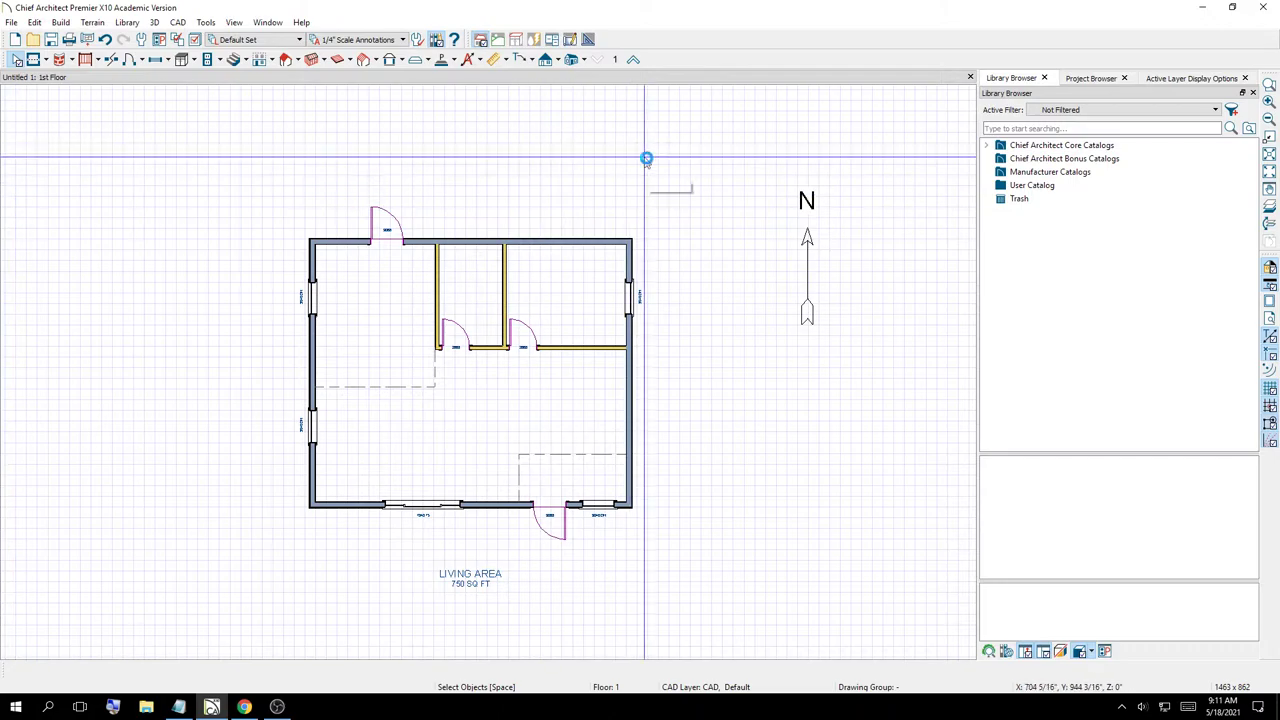
key("Print")
left_click_drag(612, 102, 432, 10)
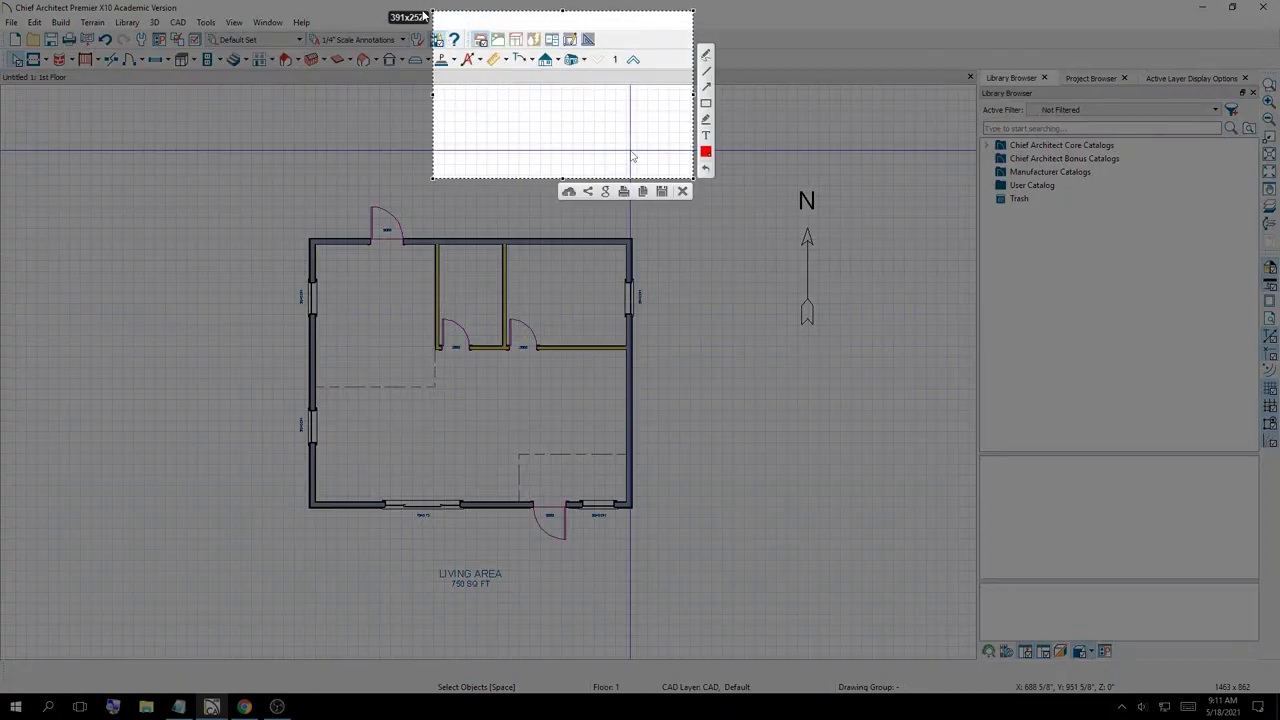
left_click(706, 88)
left_click_drag(537, 33, 545, 57)
key("Escape")
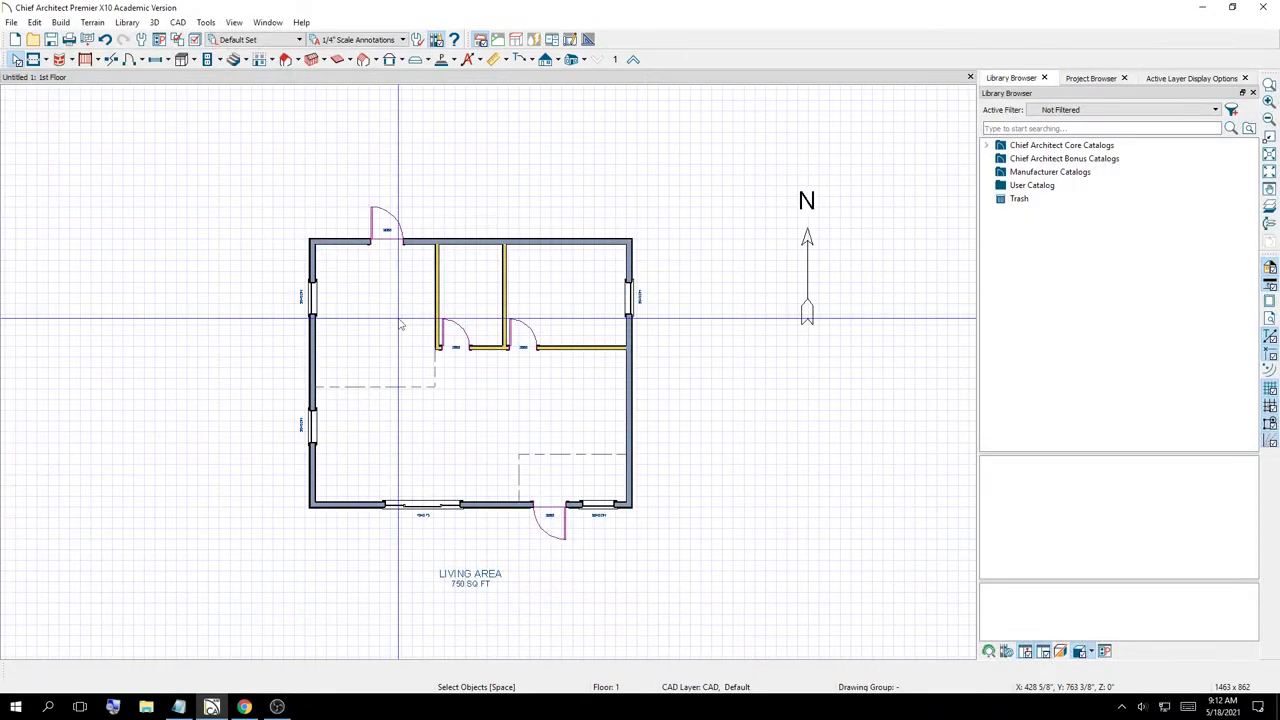
left_click(299, 62)
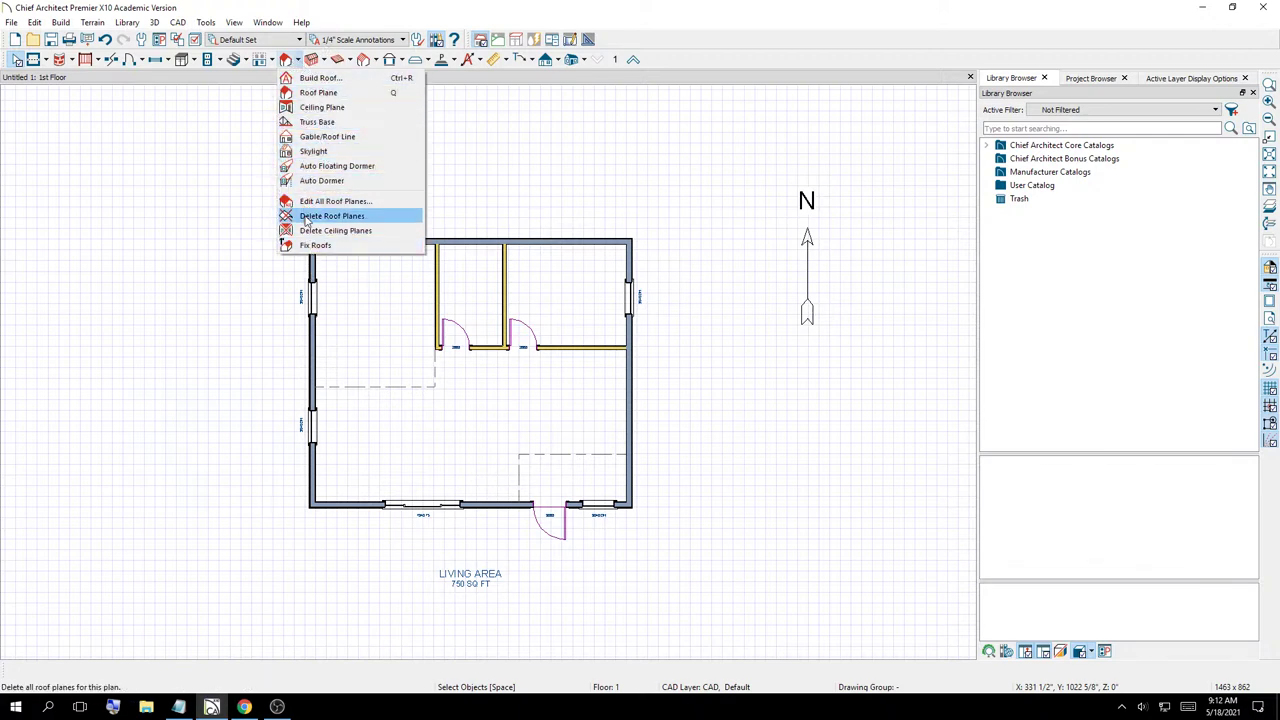
left_click(285, 62)
double_click(285, 62)
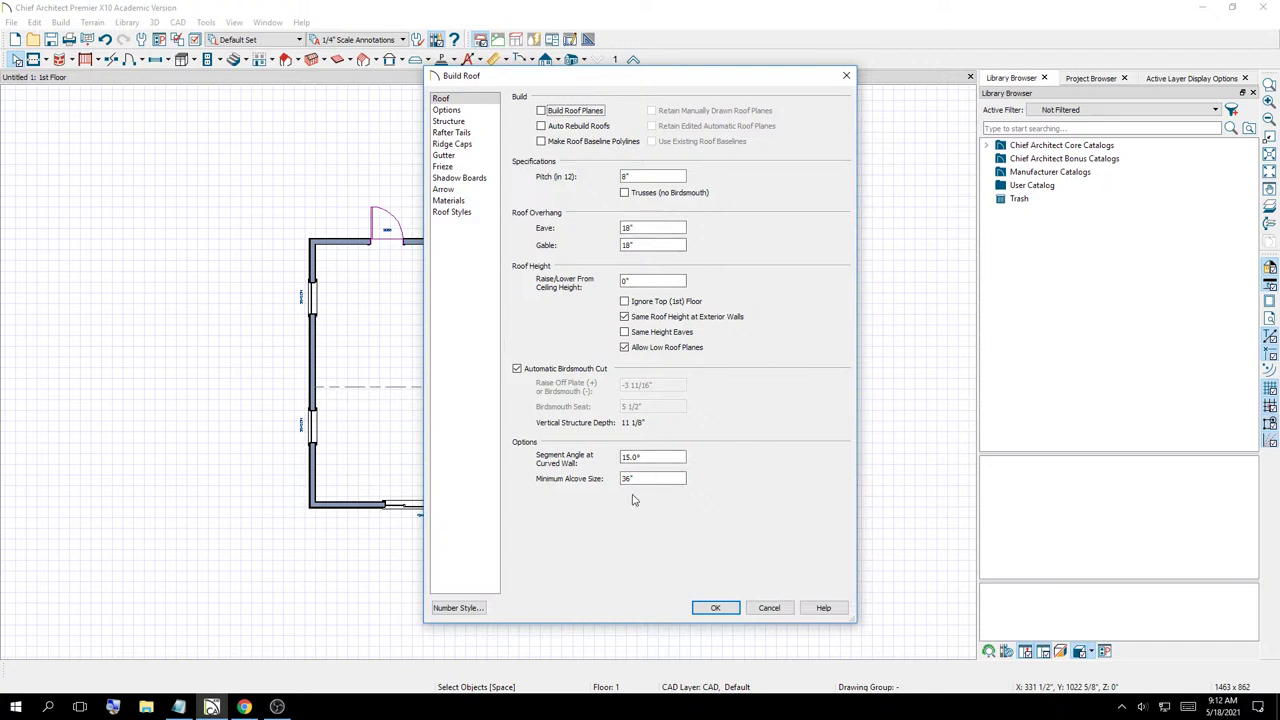
left_click(442, 110)
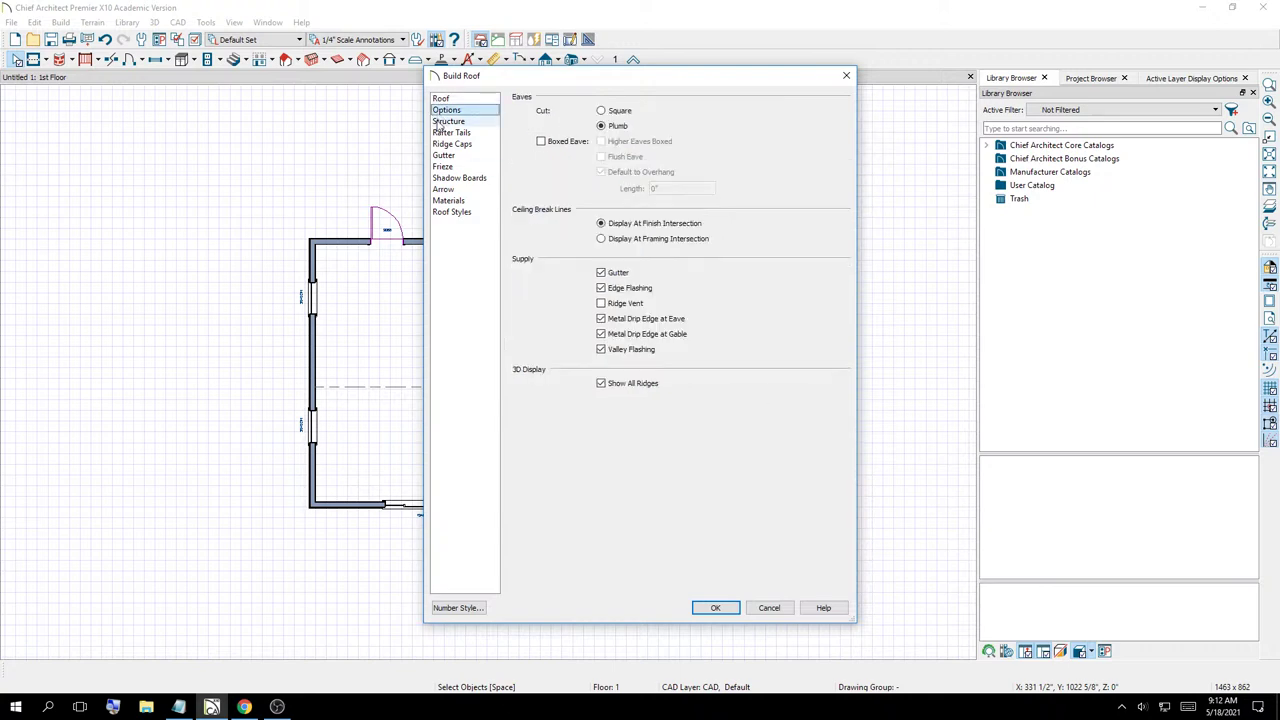
left_click(447, 121)
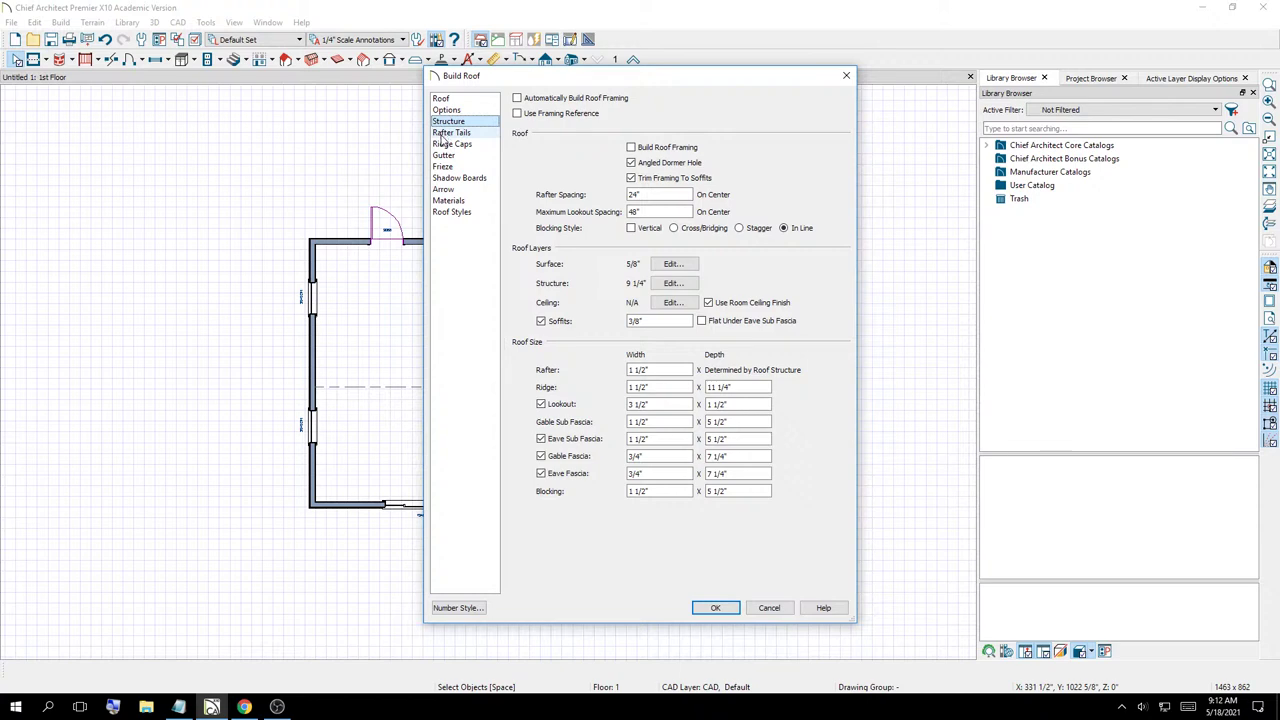
left_click(443, 144)
left_click(444, 137)
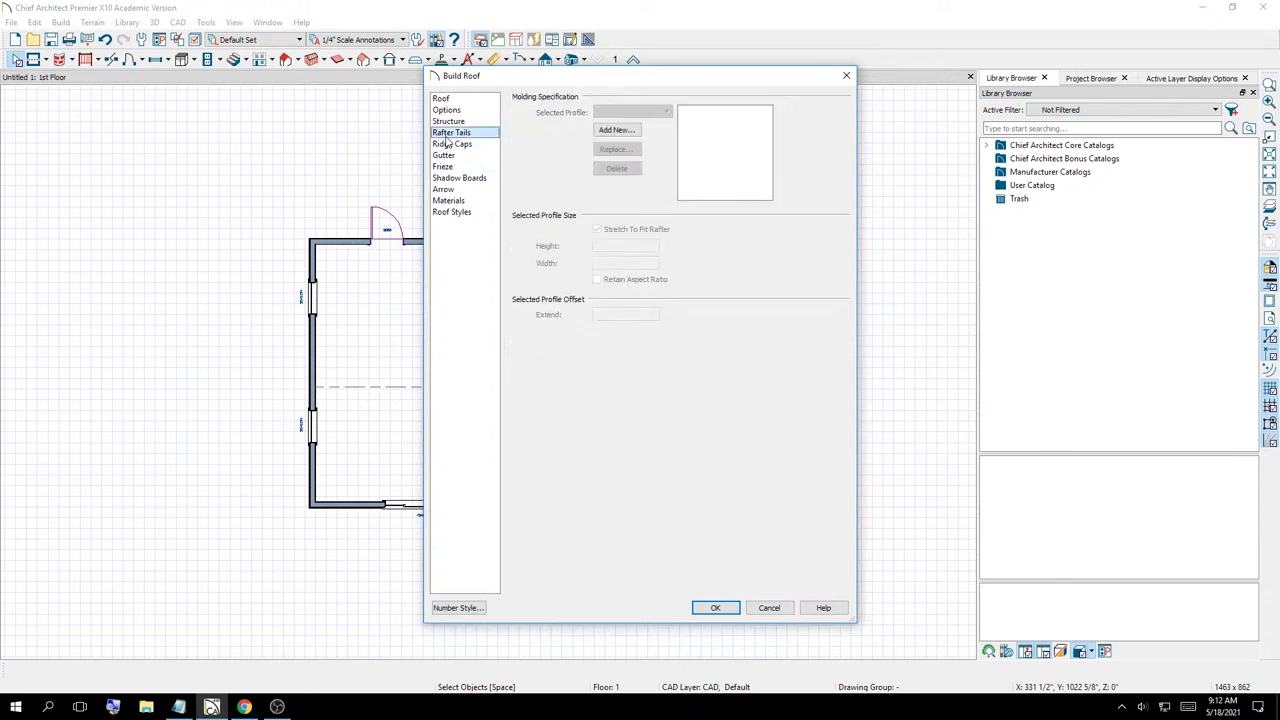
left_click(444, 156)
left_click(456, 178)
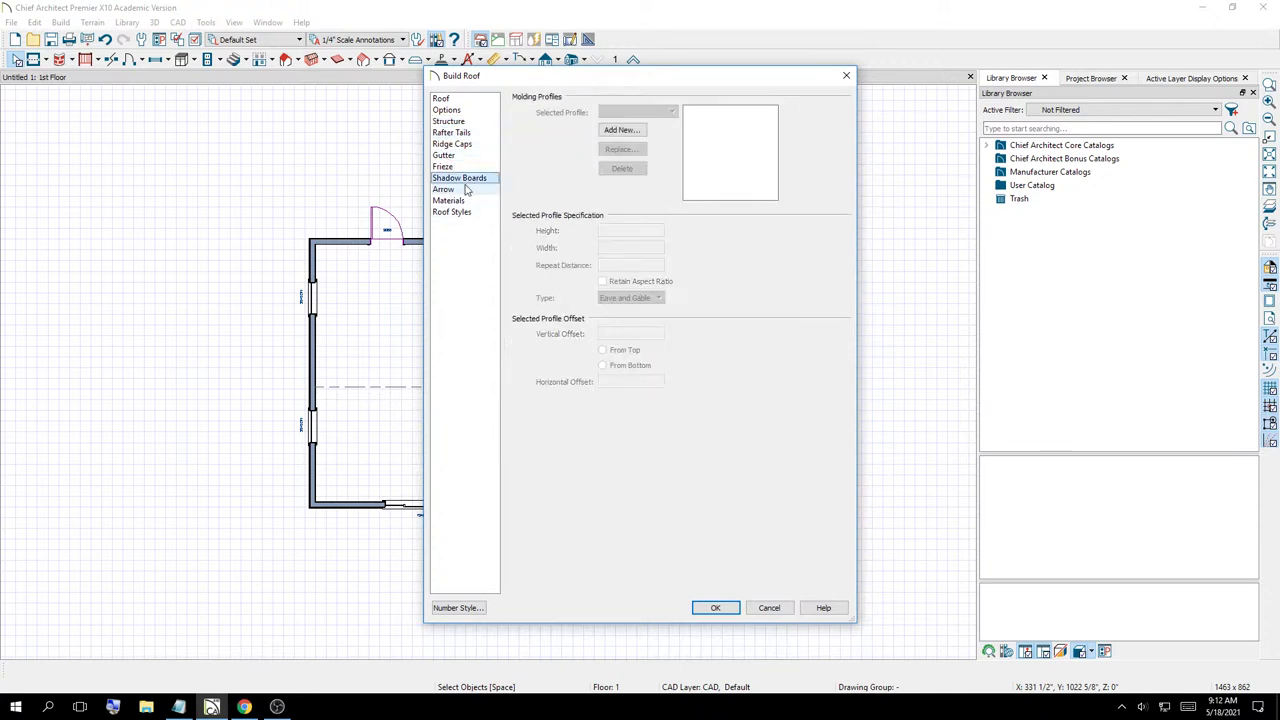
left_click(454, 190)
left_click(450, 202)
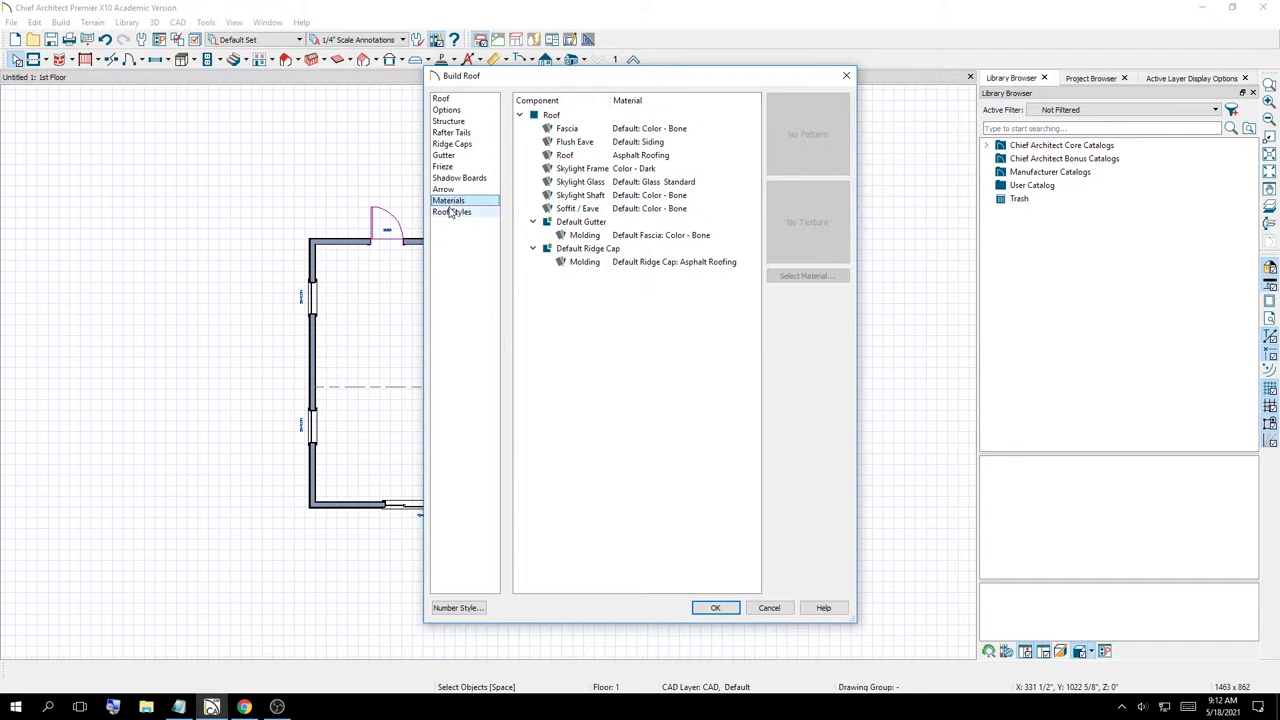
left_click(650, 156)
left_click(645, 169)
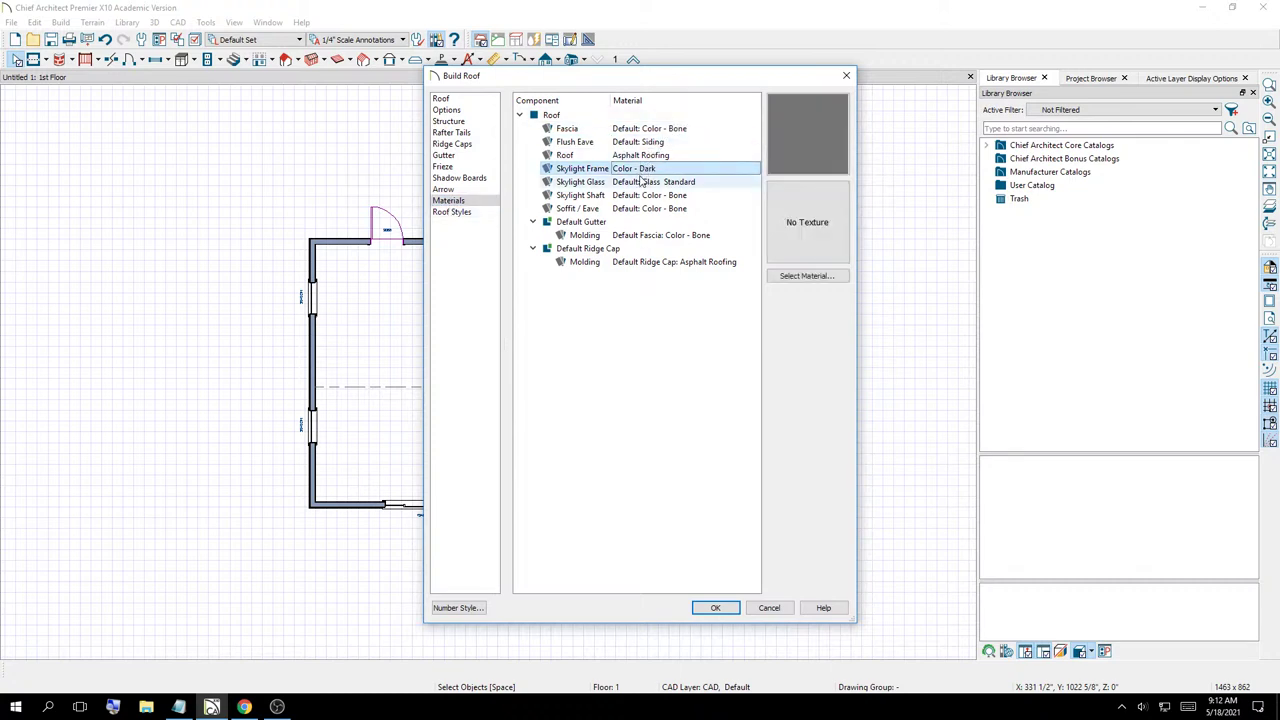
left_click(645, 157)
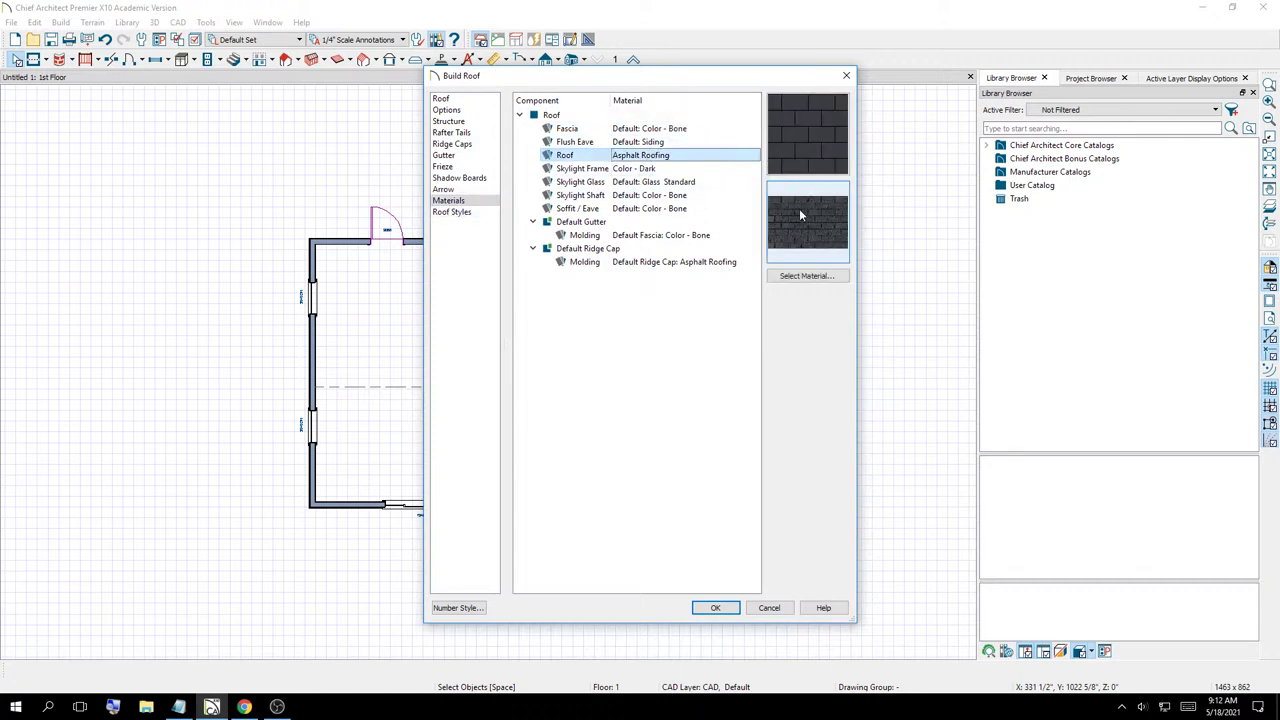
left_click(625, 195)
left_click(625, 208)
left_click(613, 234)
left_click(463, 99)
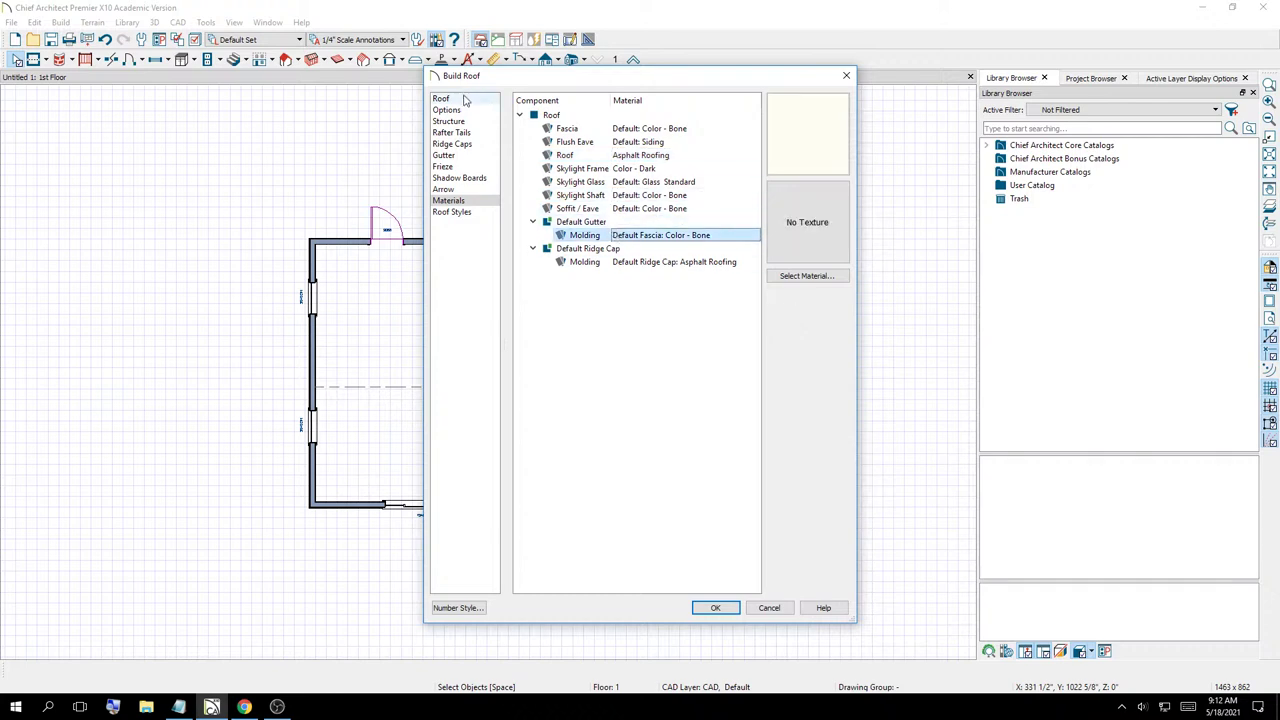
left_click(714, 608)
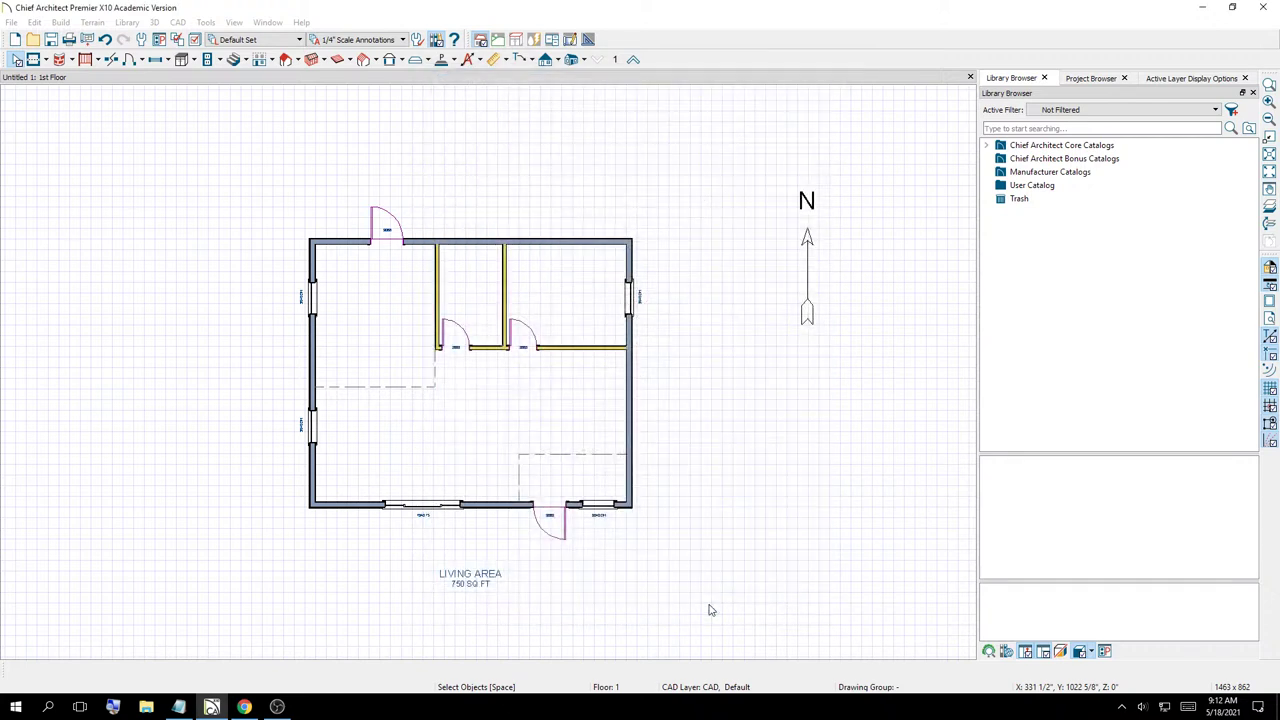
Build the roof from the Build Roof settings, accepting the current values
left_click(296, 60)
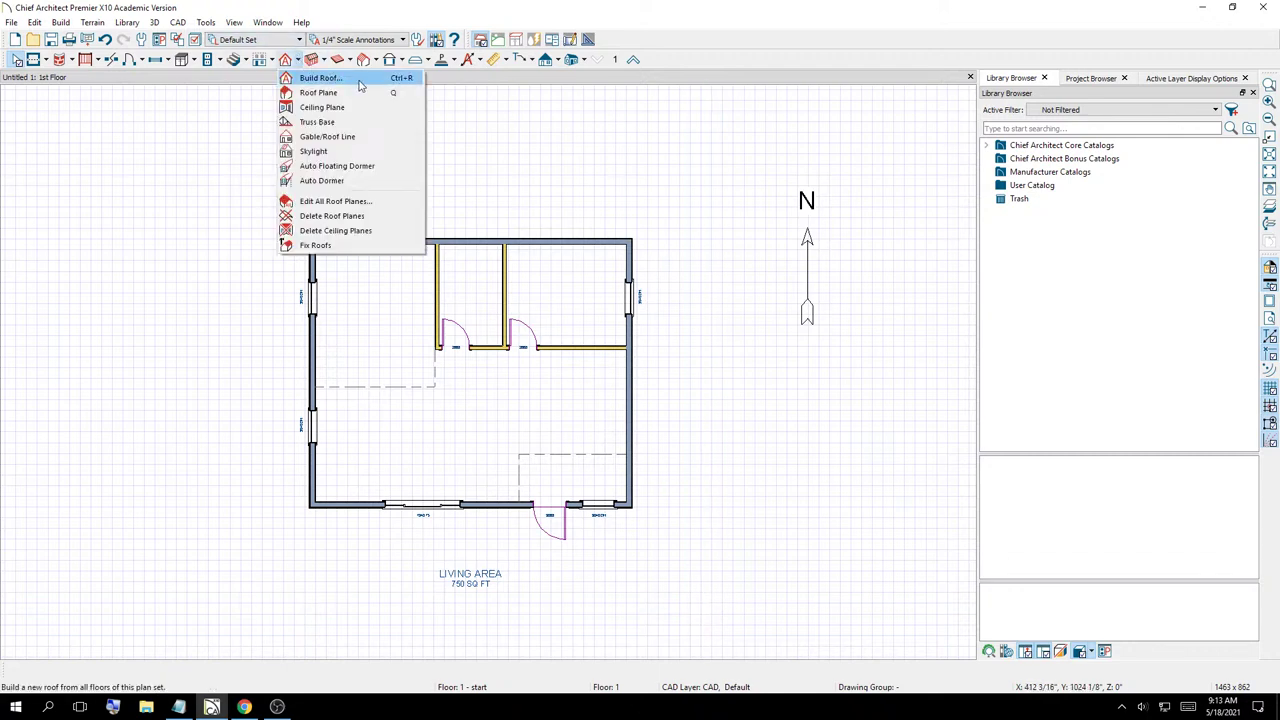
left_click(321, 78)
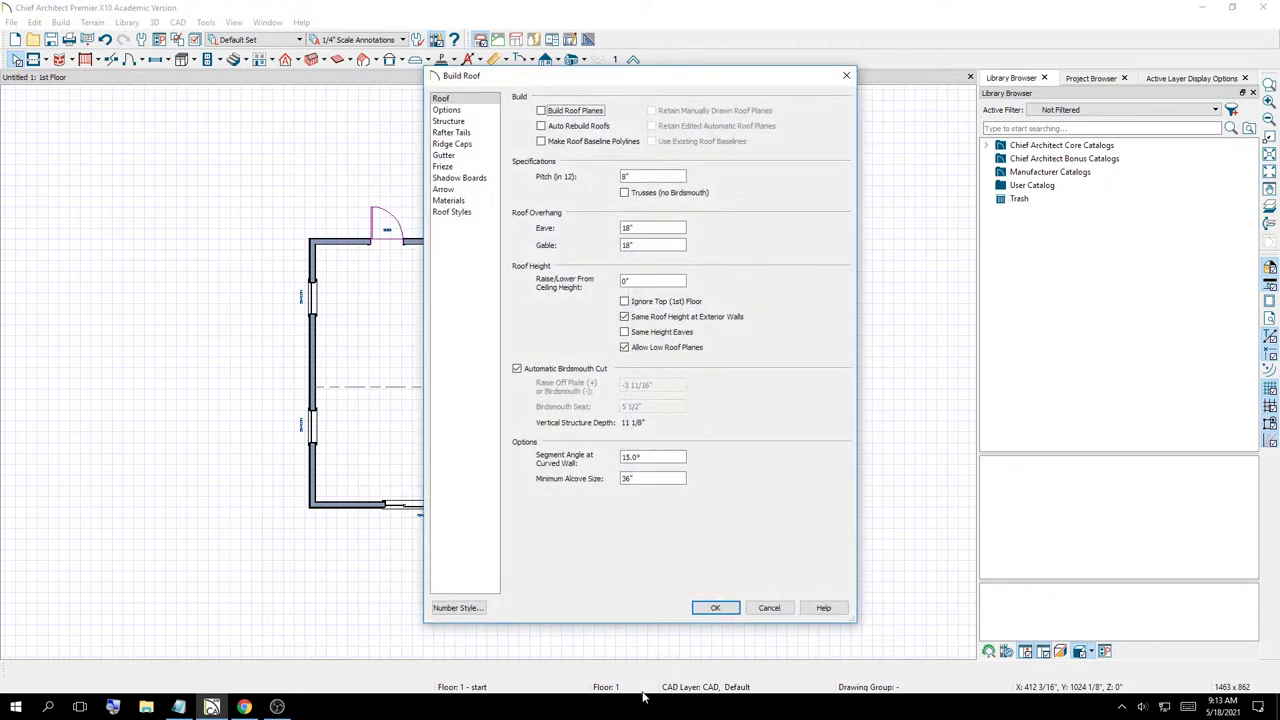
left_click(715, 607)
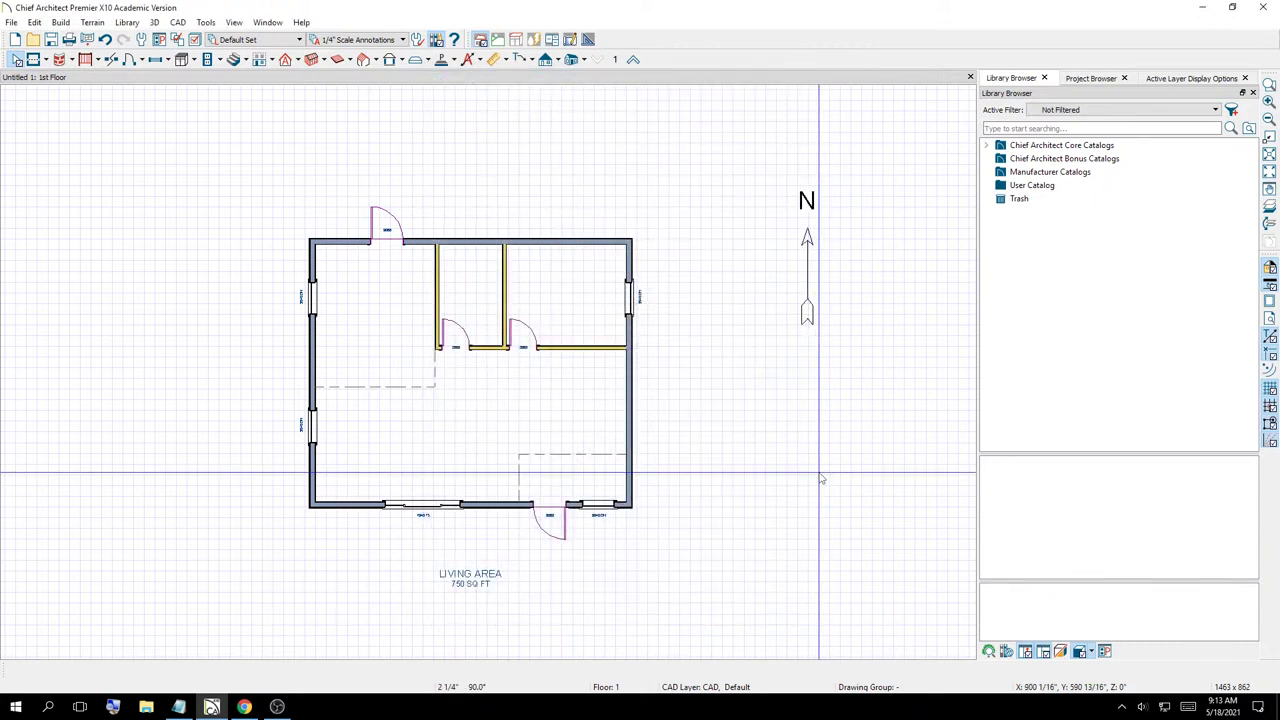
Orbit a full 3D overview of the house, then return to the plan and reopen Build Roof
key("F9")
left_click_drag(454, 354, 474, 363)
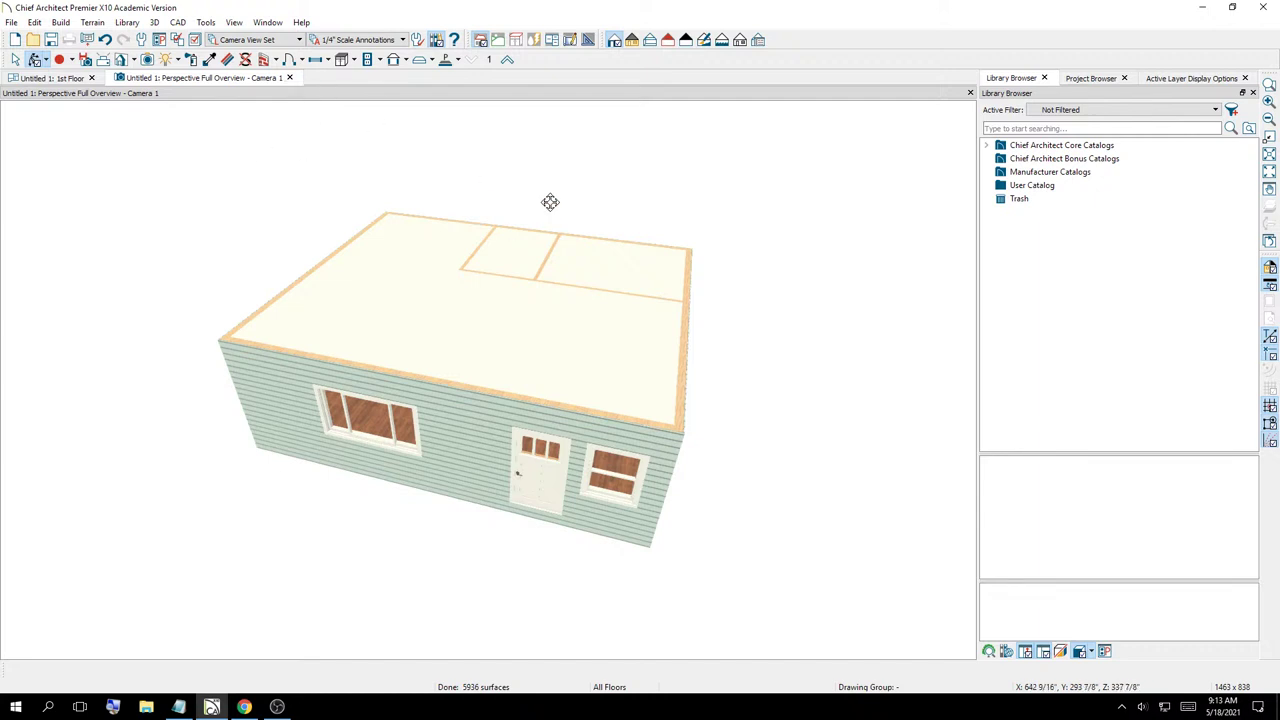
left_click_drag(543, 237, 506, 243)
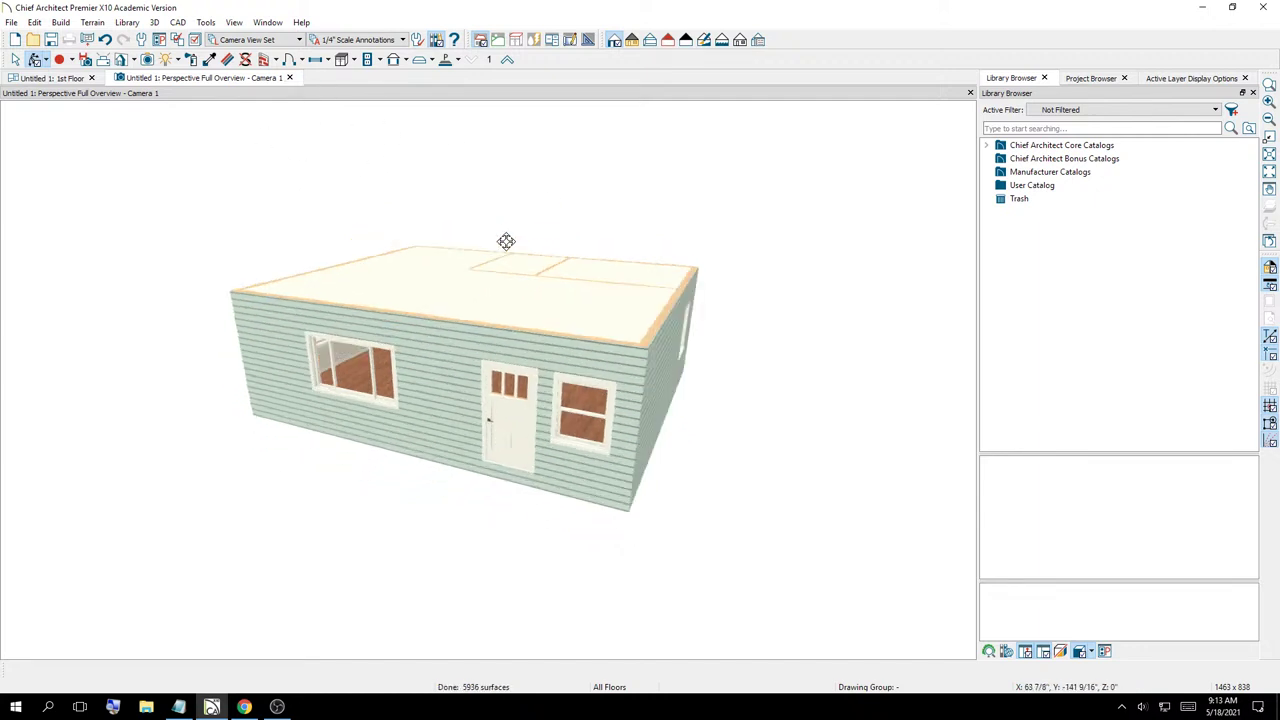
left_click(290, 78)
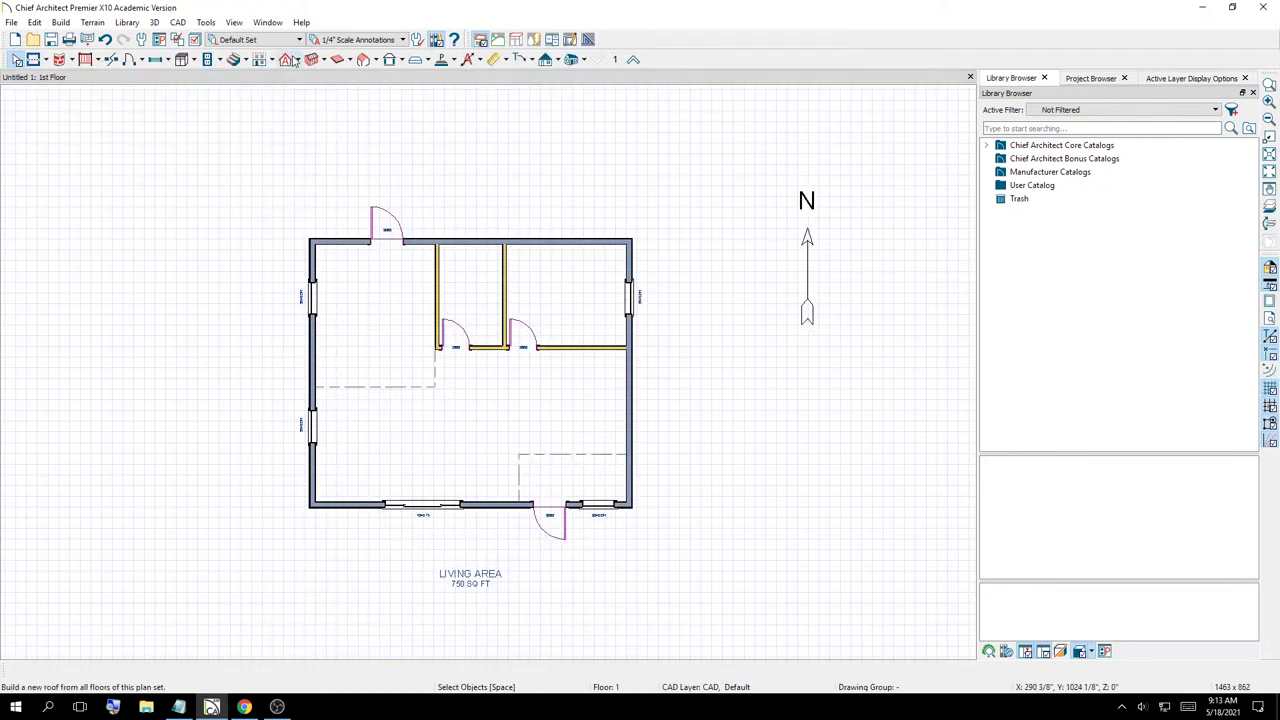
left_click(285, 60)
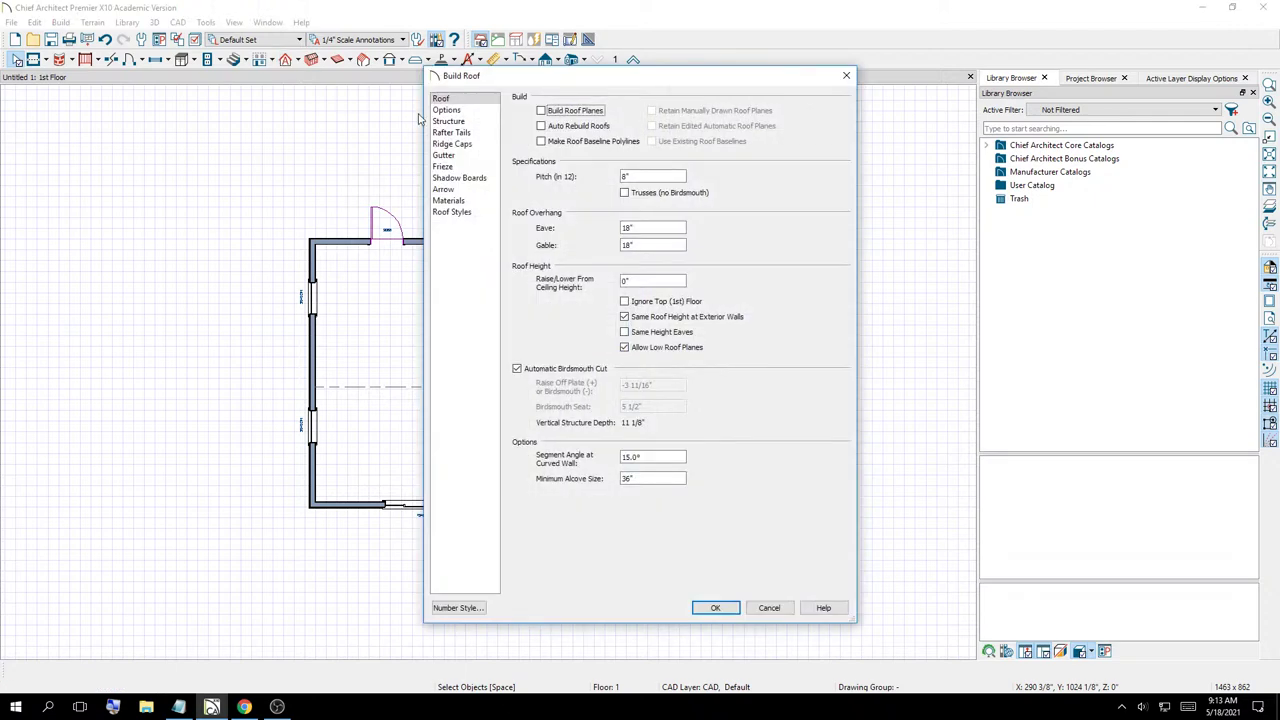
Enable Build Roof Planes in the Build Roof dialog, leaving 8" pitch and 18" overhangs
left_click(543, 112)
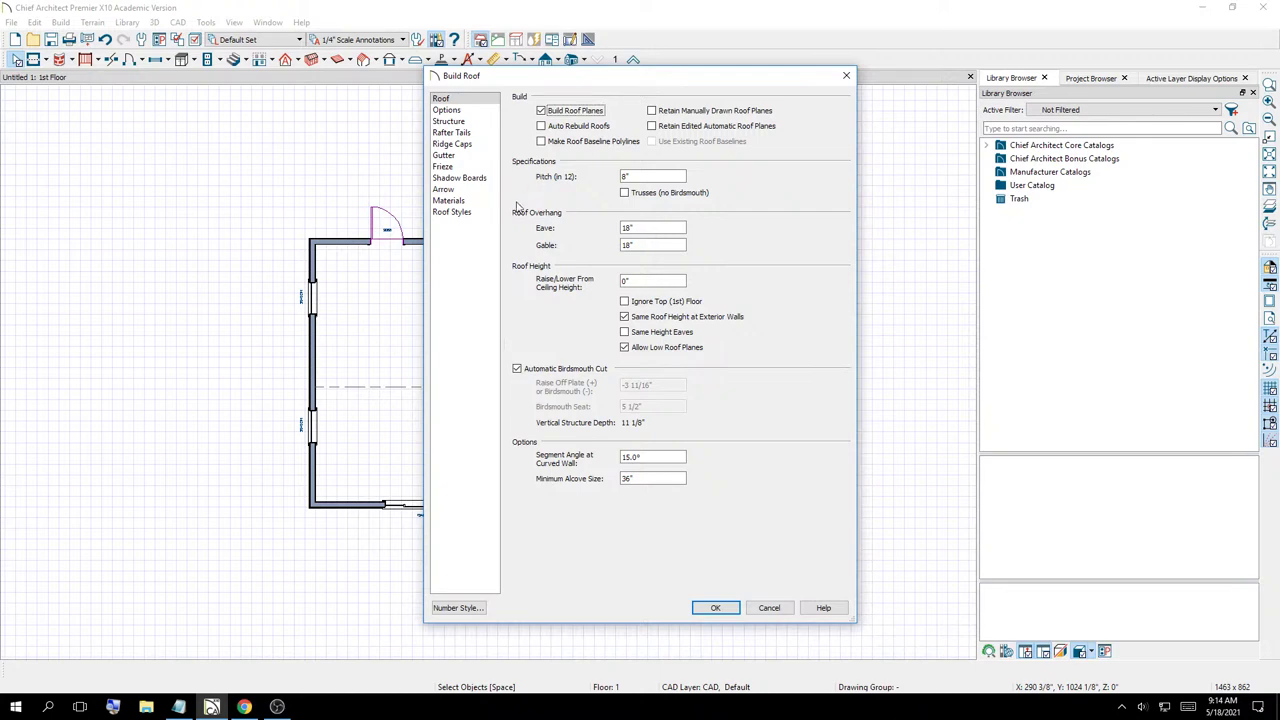
Build the hip roof and zoom the plan in and out to view the 8:12 planes
left_click(716, 608)
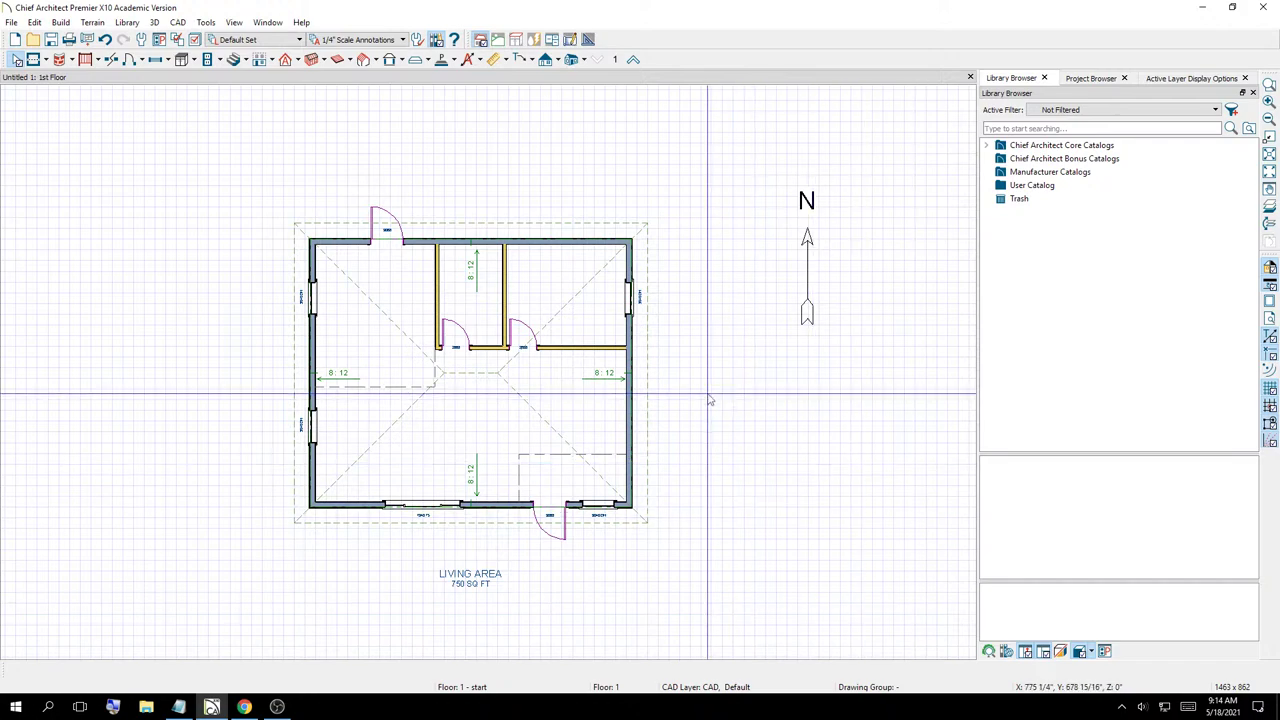
scroll(563, 362, "up", 4)
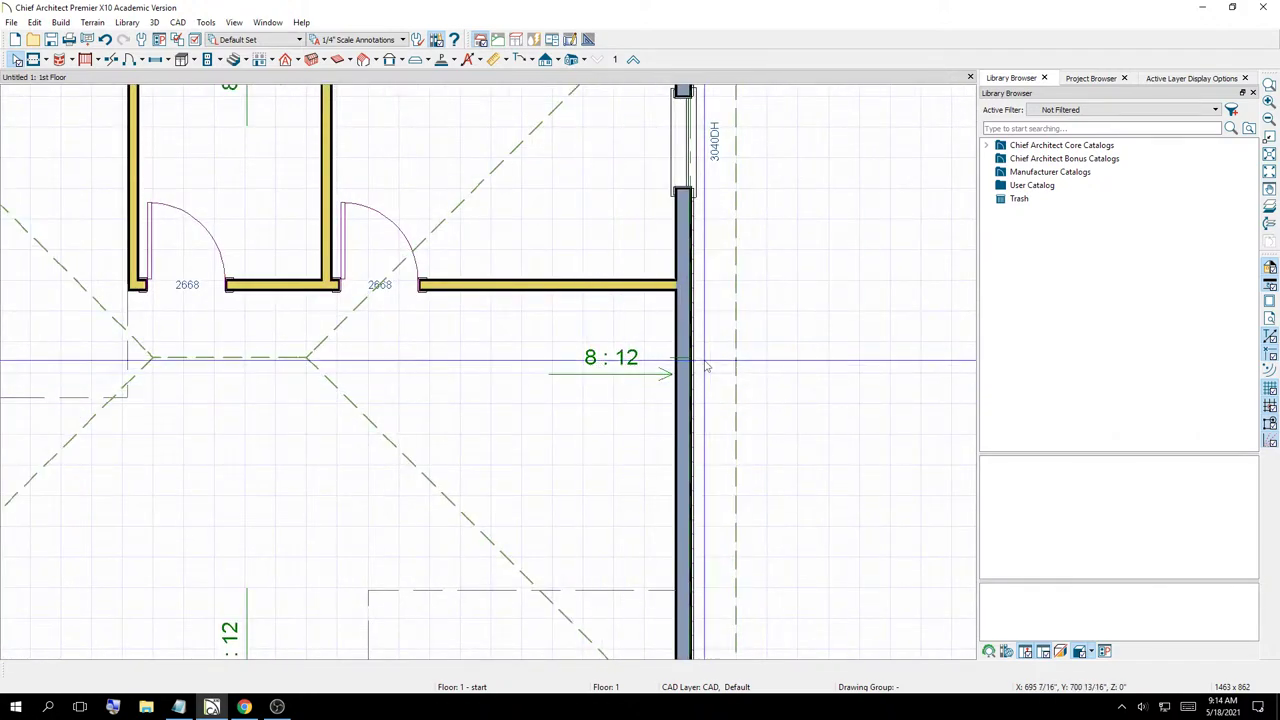
scroll(768, 424, "down", 1)
scroll(740, 386, "down", 1)
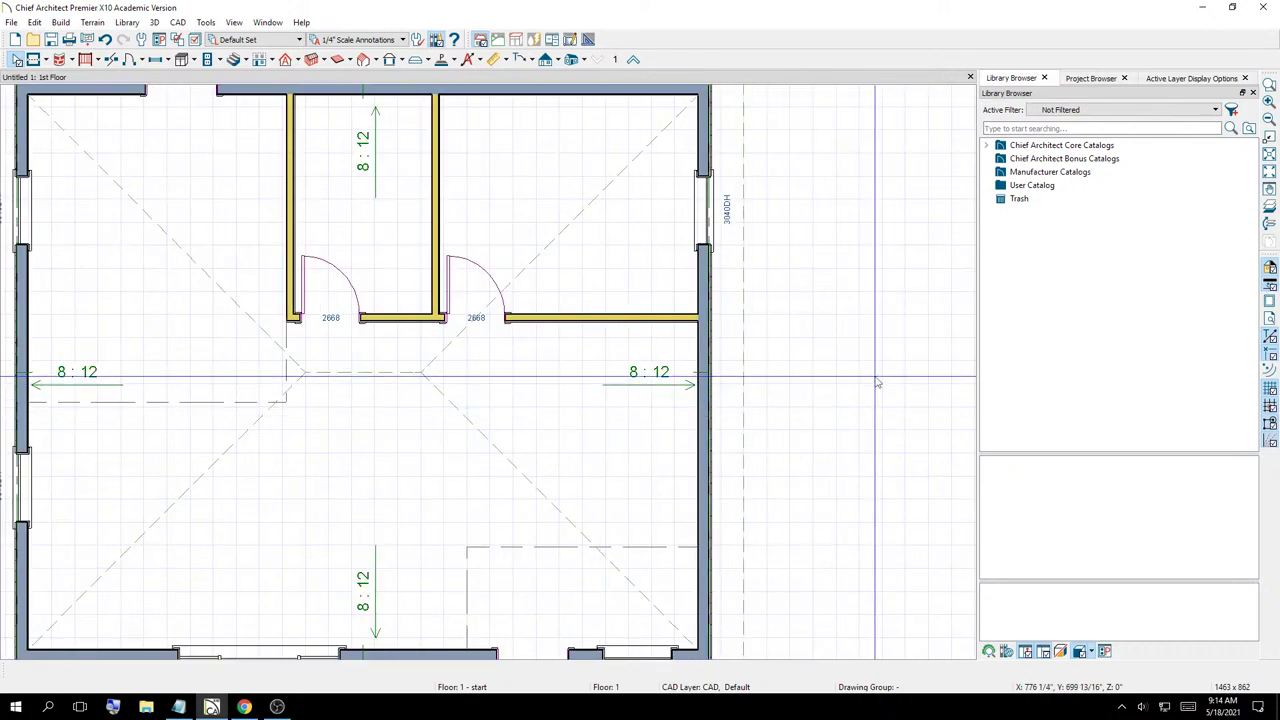
scroll(900, 385, "down", 1)
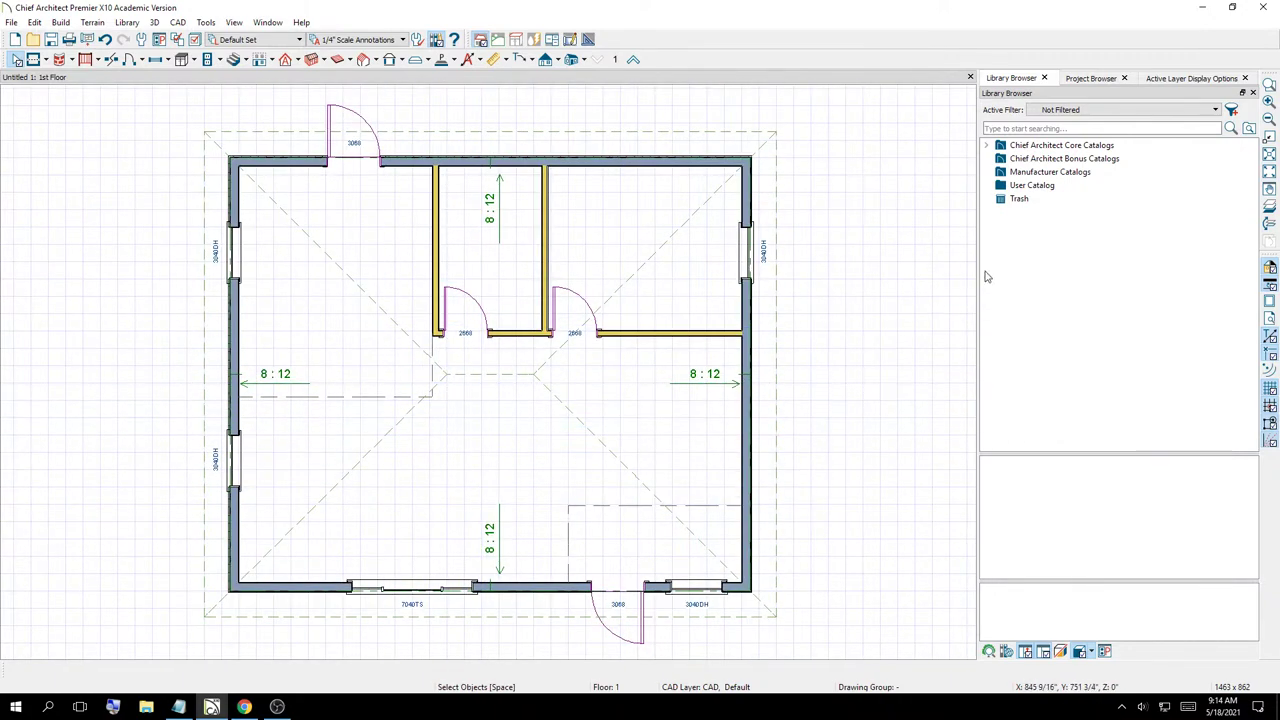
scroll(768, 322, "down", 1)
Annotate a Lightshot capture of the plan with arrows showing roof slopes toward each wall and the hip line
key("Print")
mouse_move(856, 82)
left_mouse_down()
mouse_move(184, 535)
mouse_move(172, 692)
left_mouse_up()
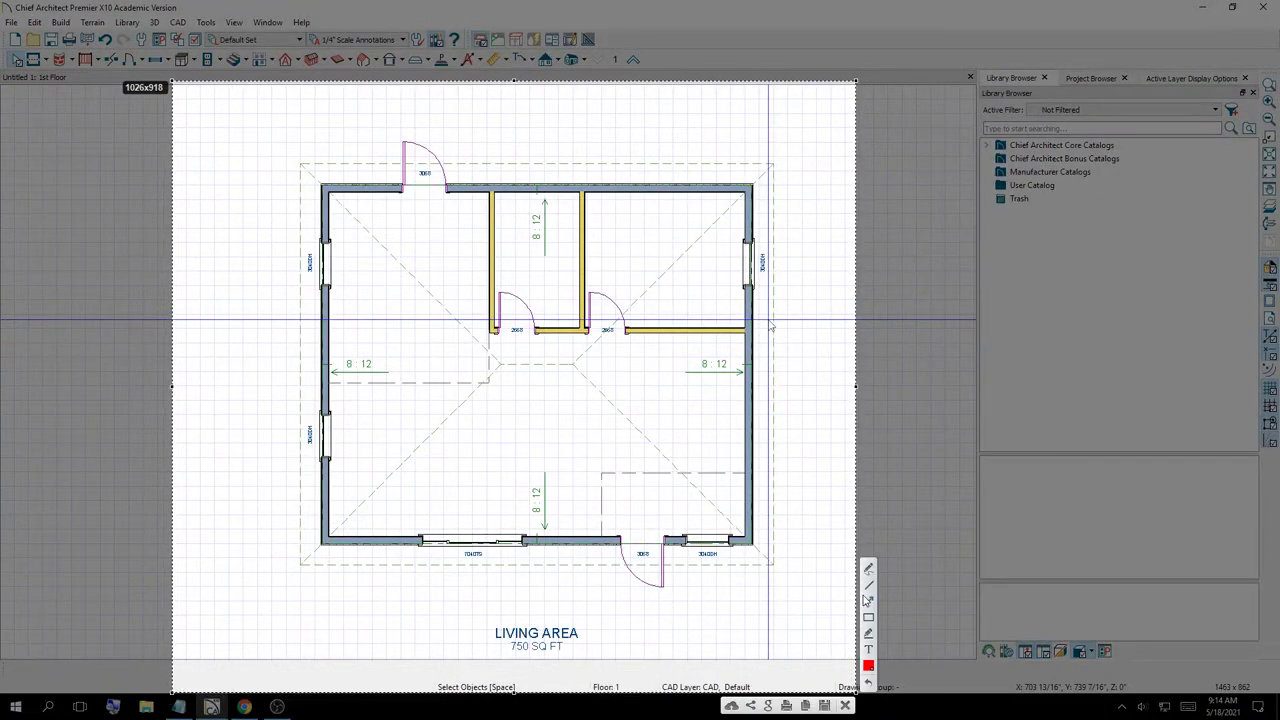
mouse_move(541, 369)
left_mouse_down()
mouse_move(527, 222)
mouse_move(541, 168)
left_mouse_up()
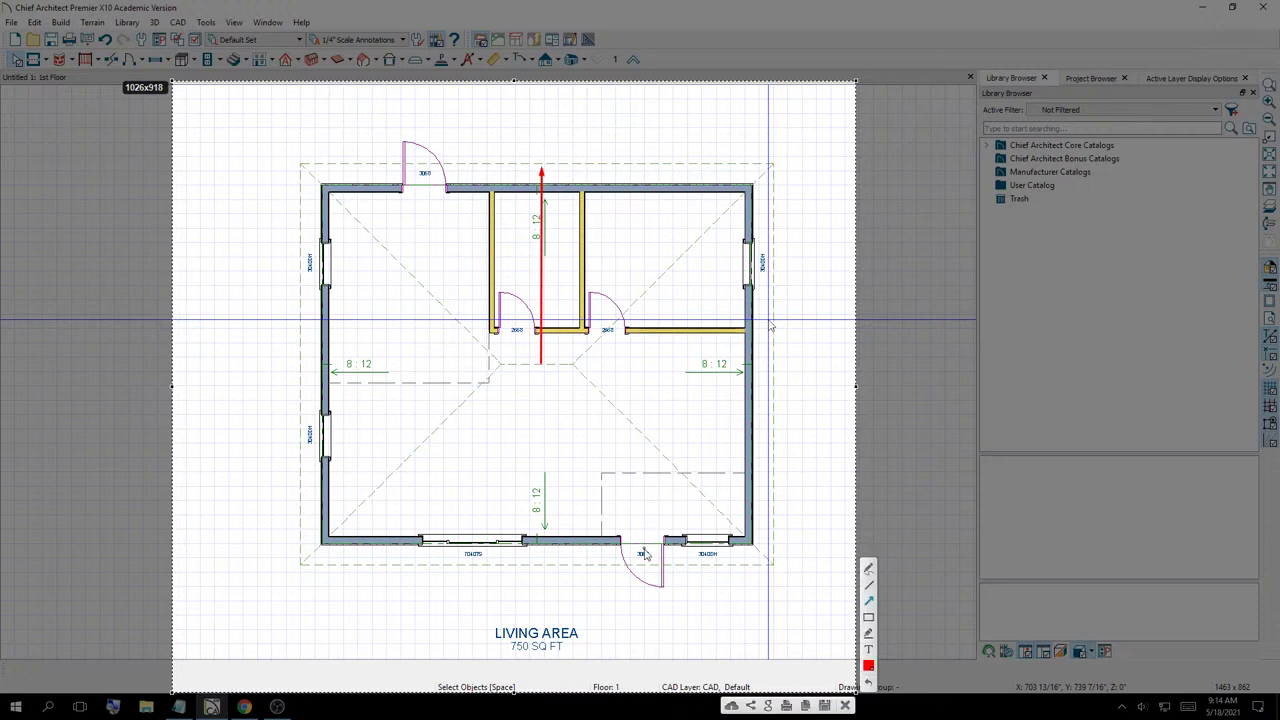
left_click_drag(591, 361, 758, 363)
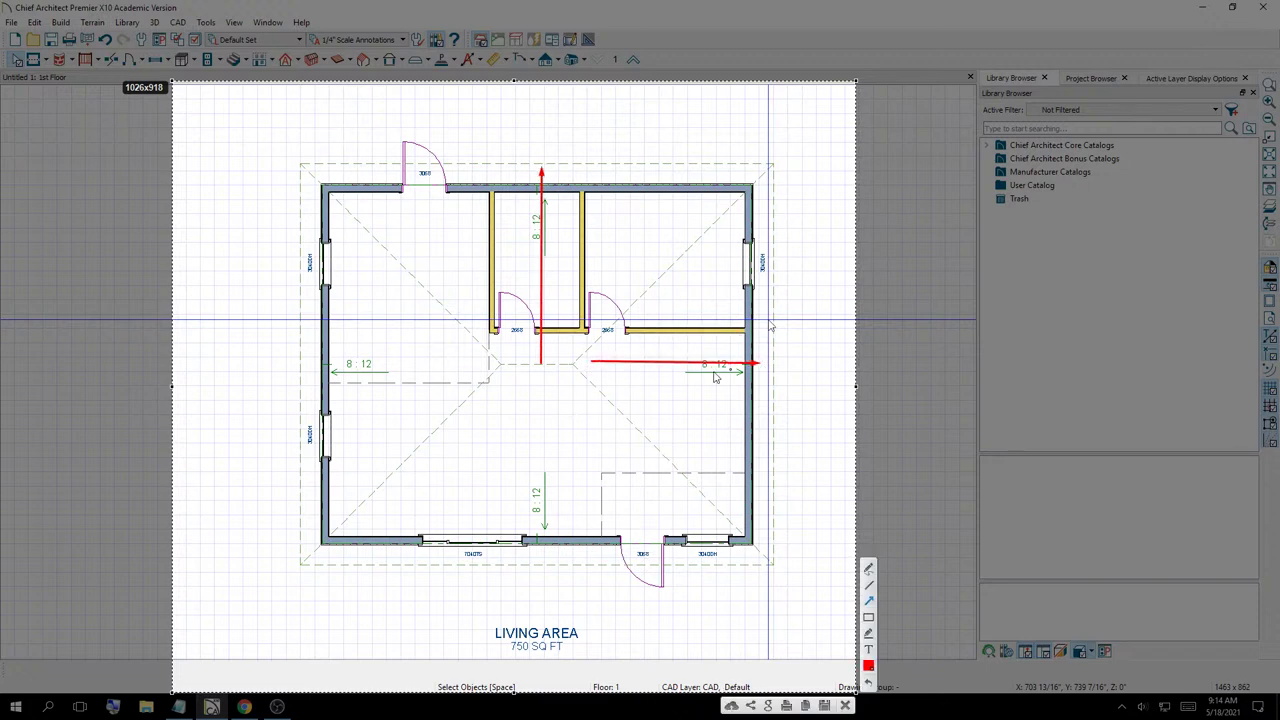
left_click_drag(541, 370, 537, 533)
left_click_drag(478, 362, 338, 364)
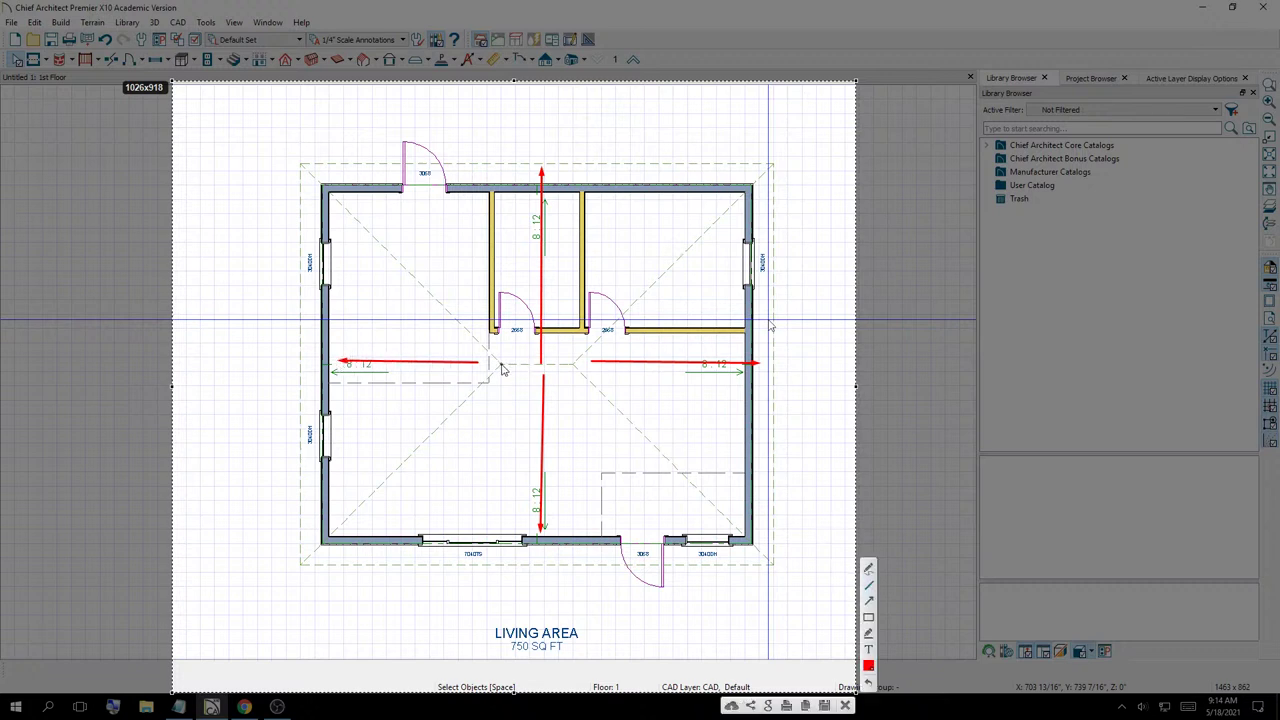
mouse_move(503, 363)
left_mouse_down()
mouse_move(578, 370)
mouse_move(774, 171)
left_mouse_up()
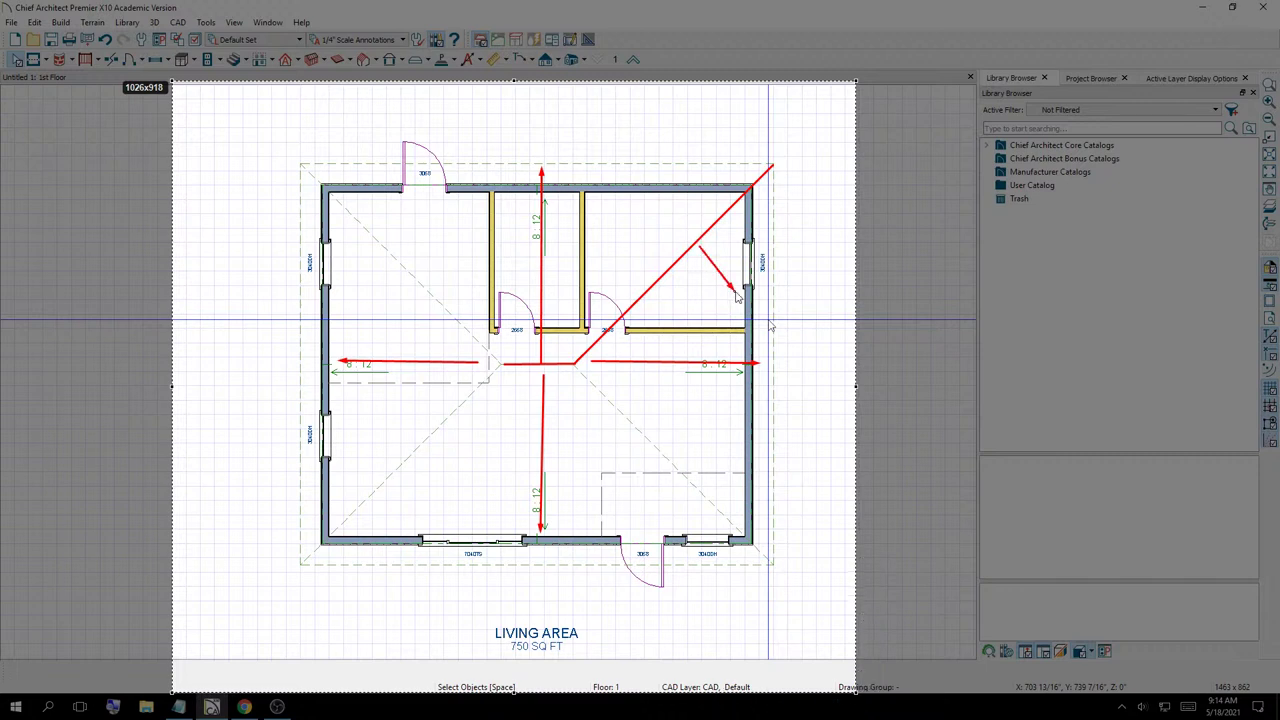
left_click_drag(737, 291, 650, 205)
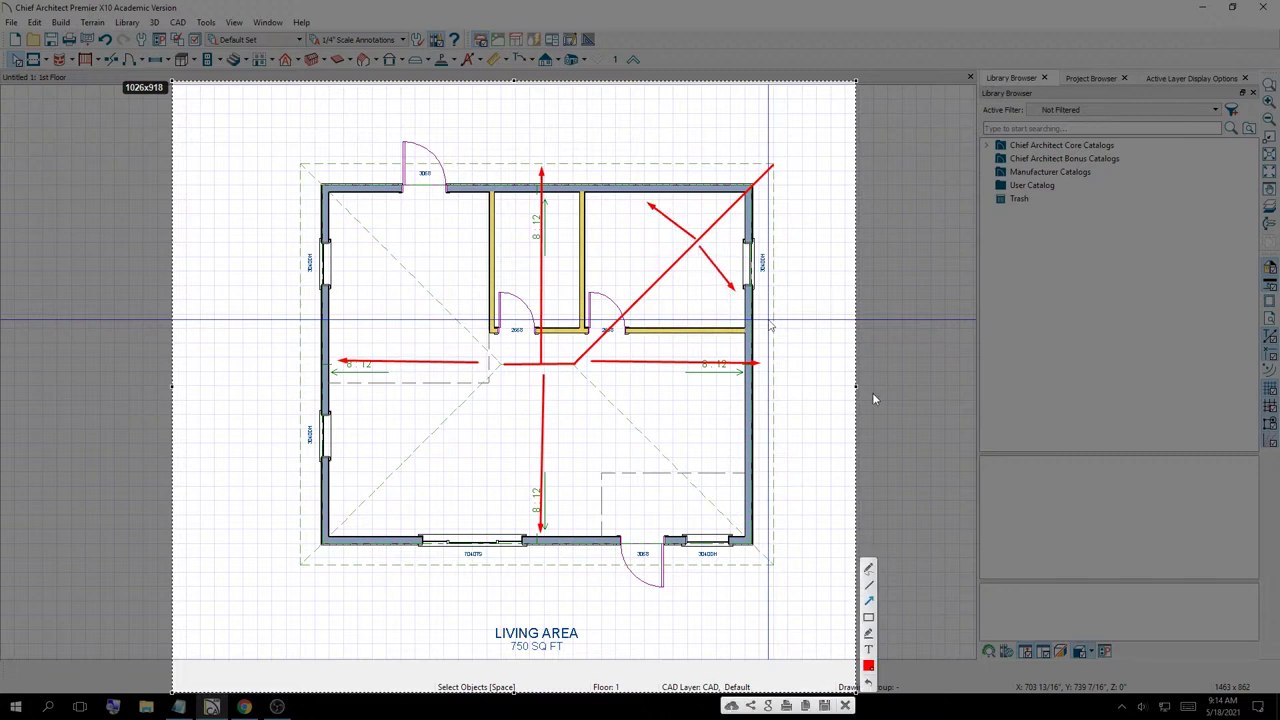
key("Escape")
Open the 3D overview with F9 and orbit down onto the dark hip roof
key("F9")
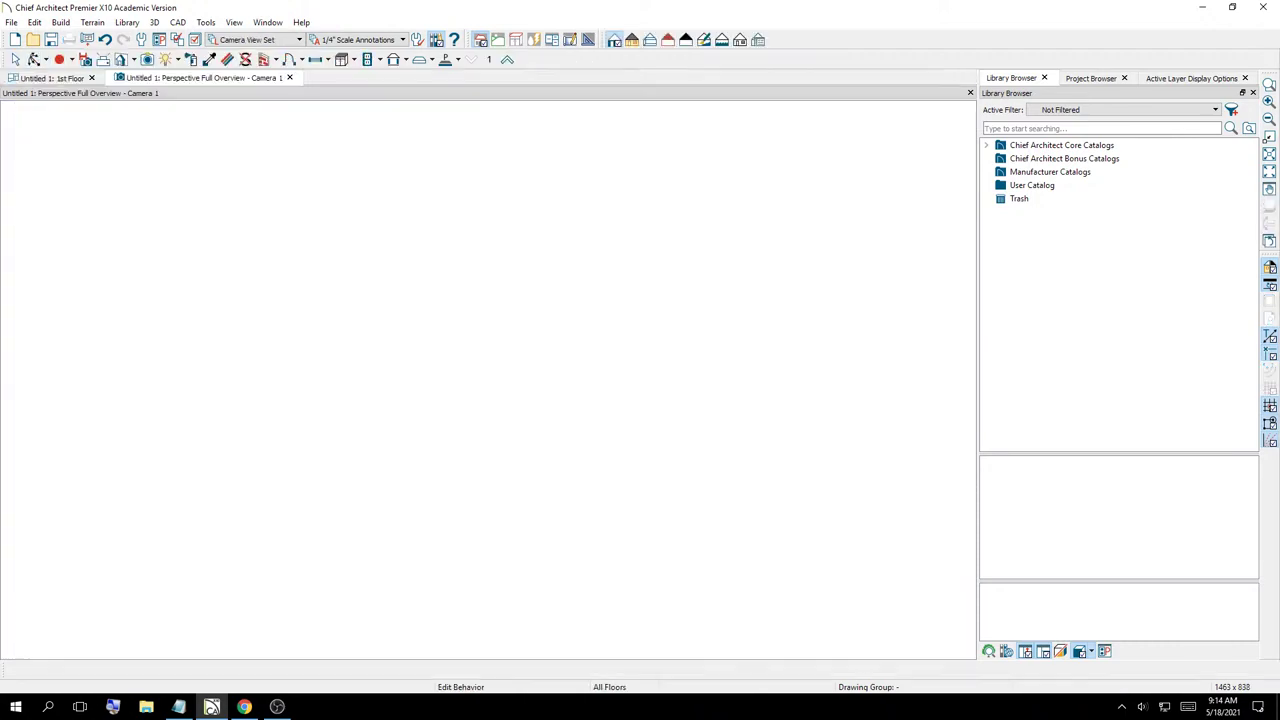
left_click_drag(577, 374, 764, 395)
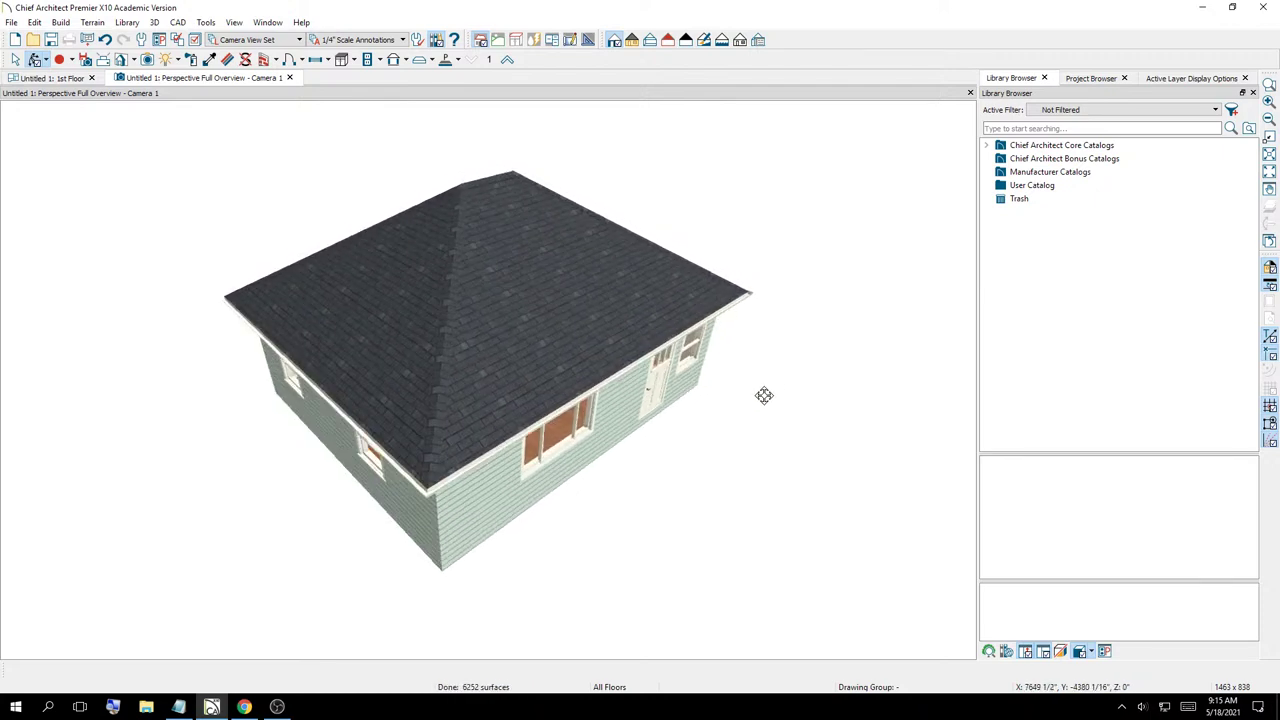
left_click_drag(943, 357, 766, 282)
scroll(706, 180, "up", 3)
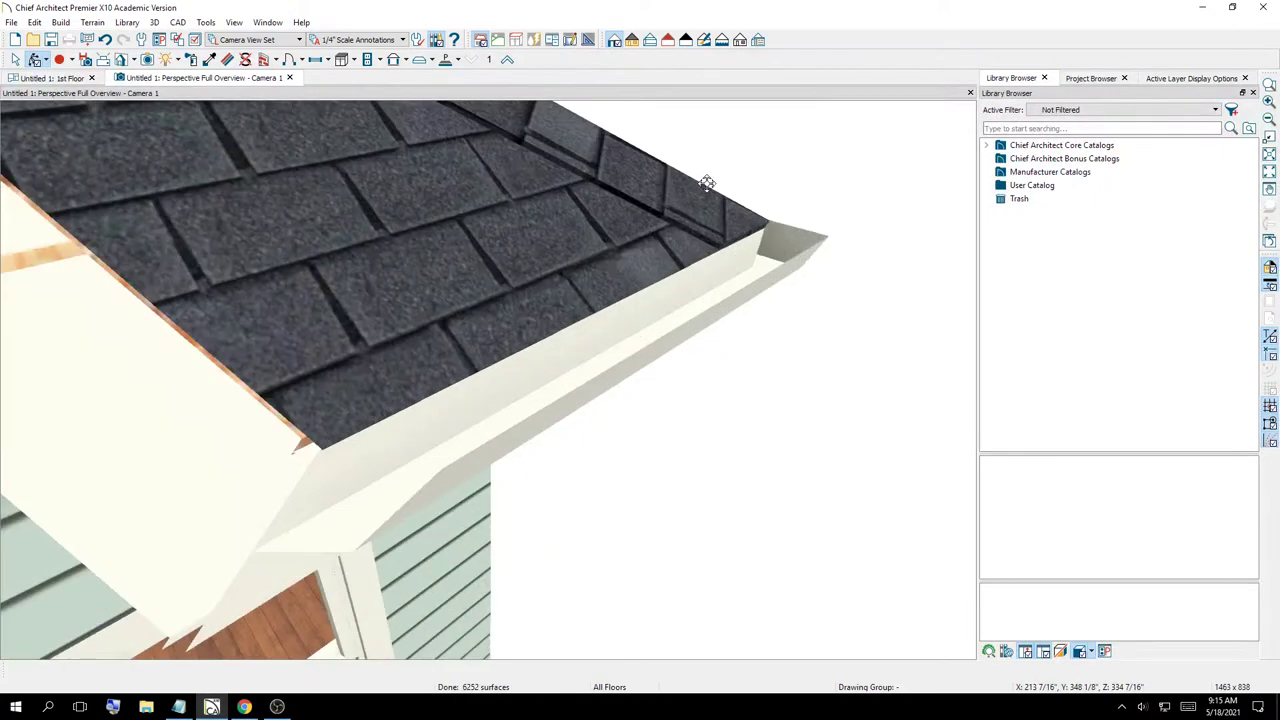
scroll(717, 266, "down", 3)
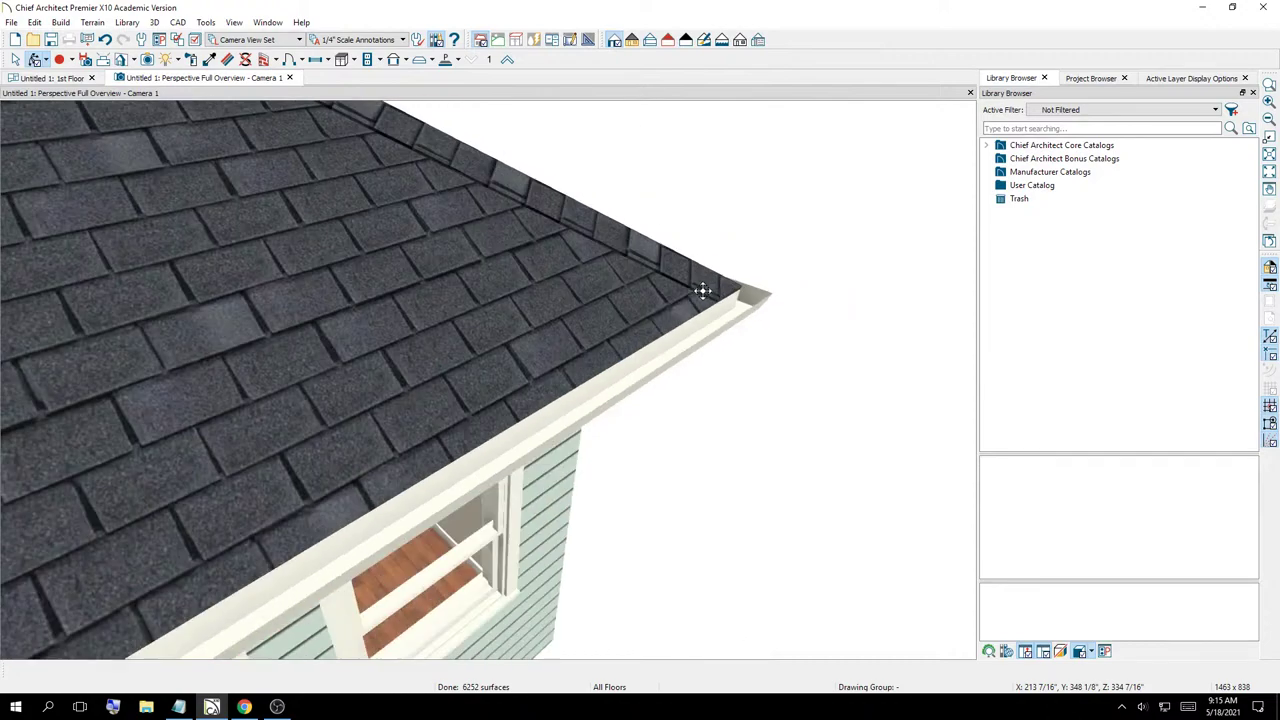
left_click_drag(703, 290, 501, 288)
scroll(414, 340, "down", 5)
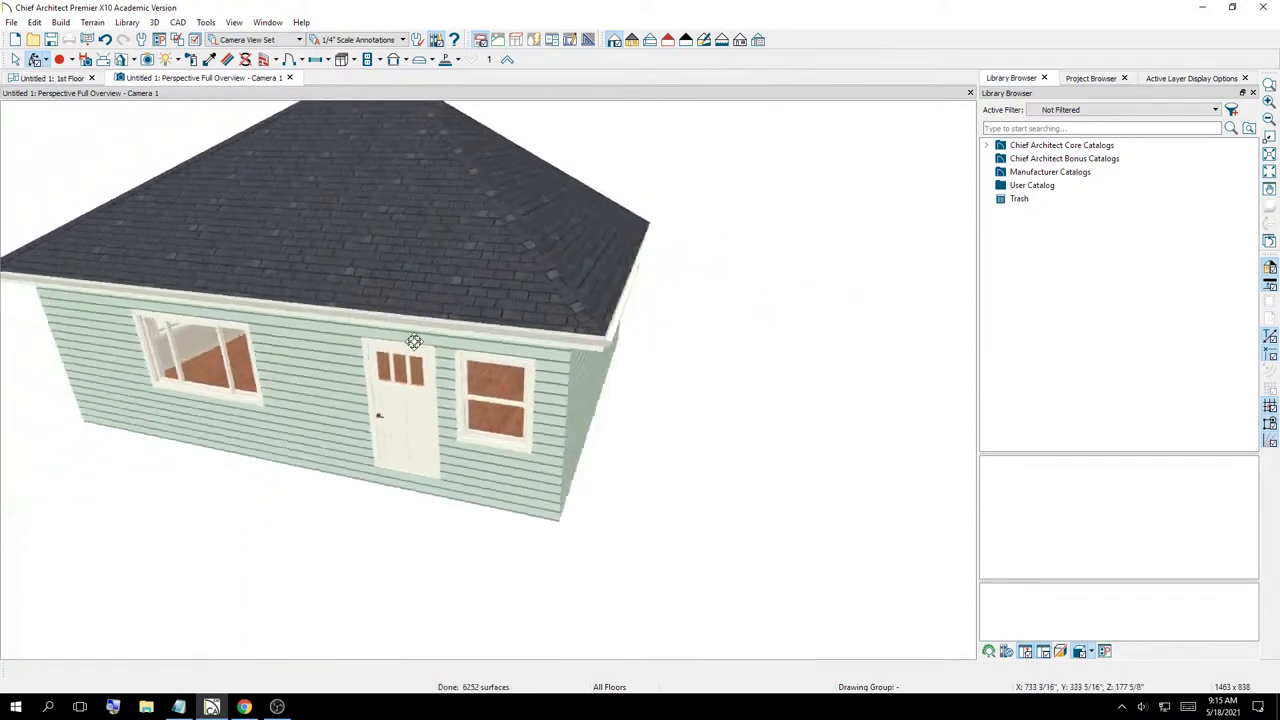
Orbit to lower frontal and high angled views so the roof fills the frame, then start a capture
left_click_drag(383, 257, 651, 252)
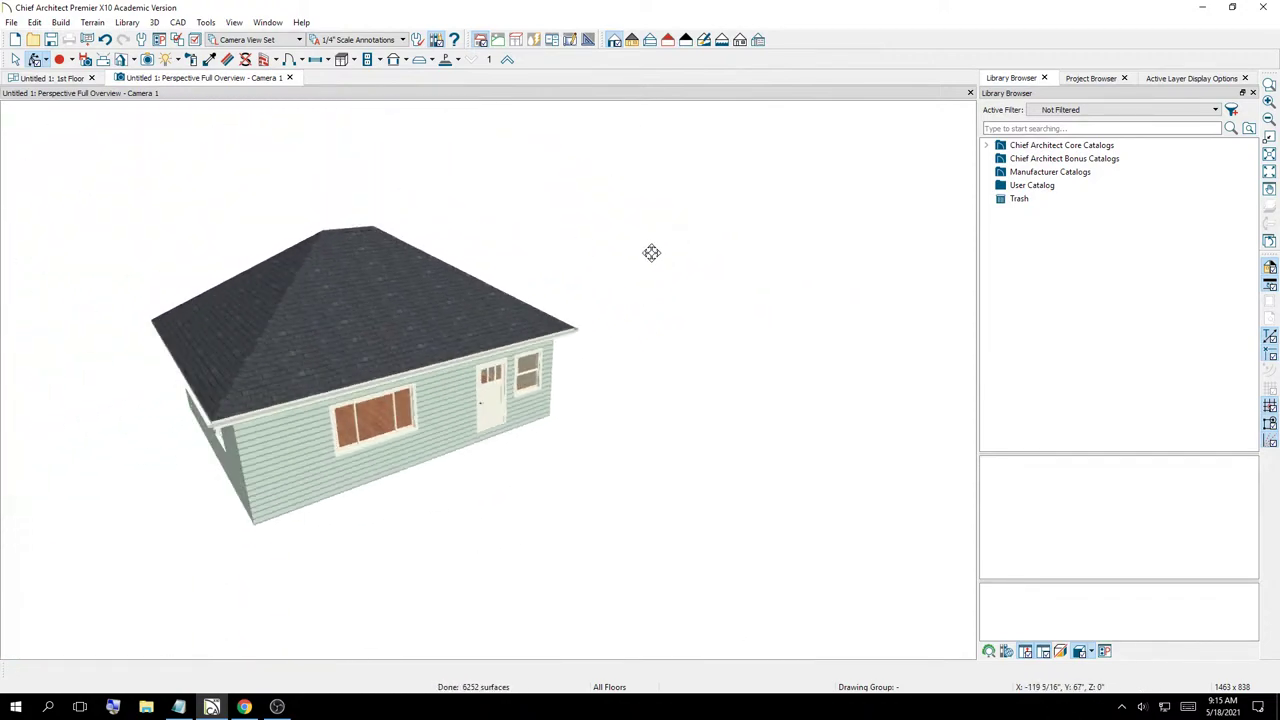
left_click_drag(323, 286, 279, 351)
left_click_drag(140, 143, 126, 174)
scroll(126, 177, "up", 3)
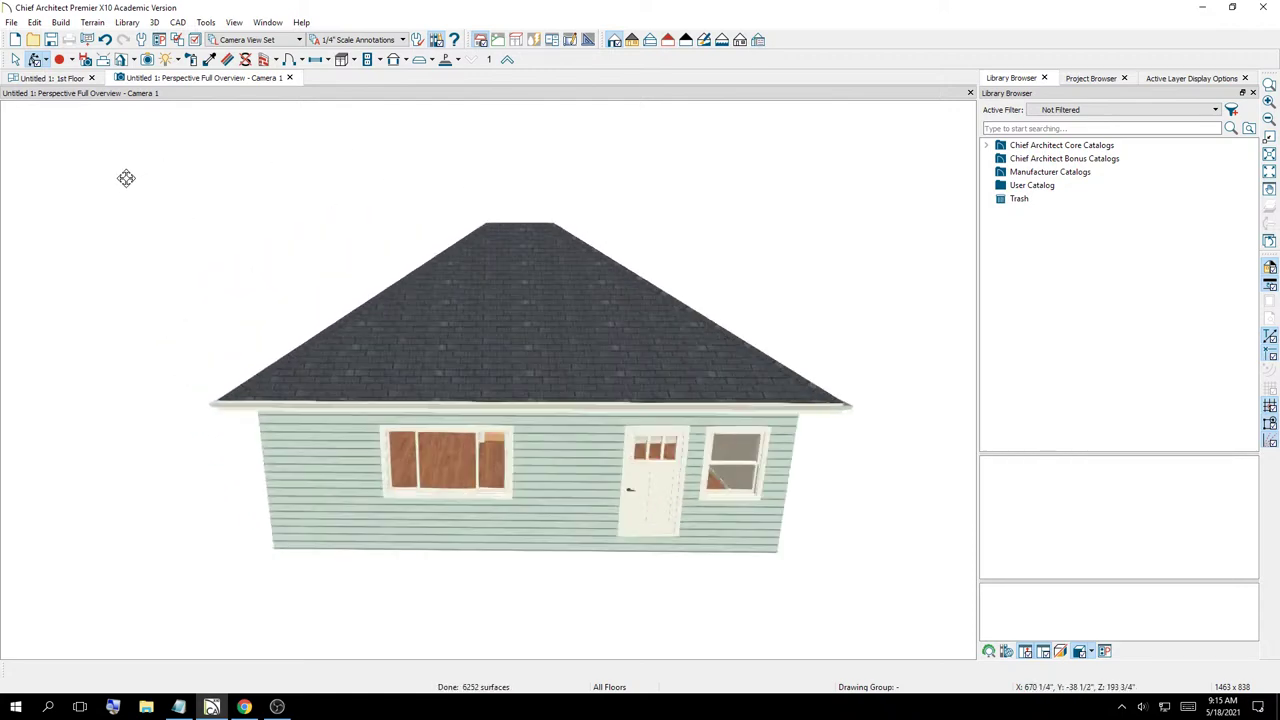
left_click_drag(375, 278, 317, 289)
left_click_drag(591, 389, 354, 132)
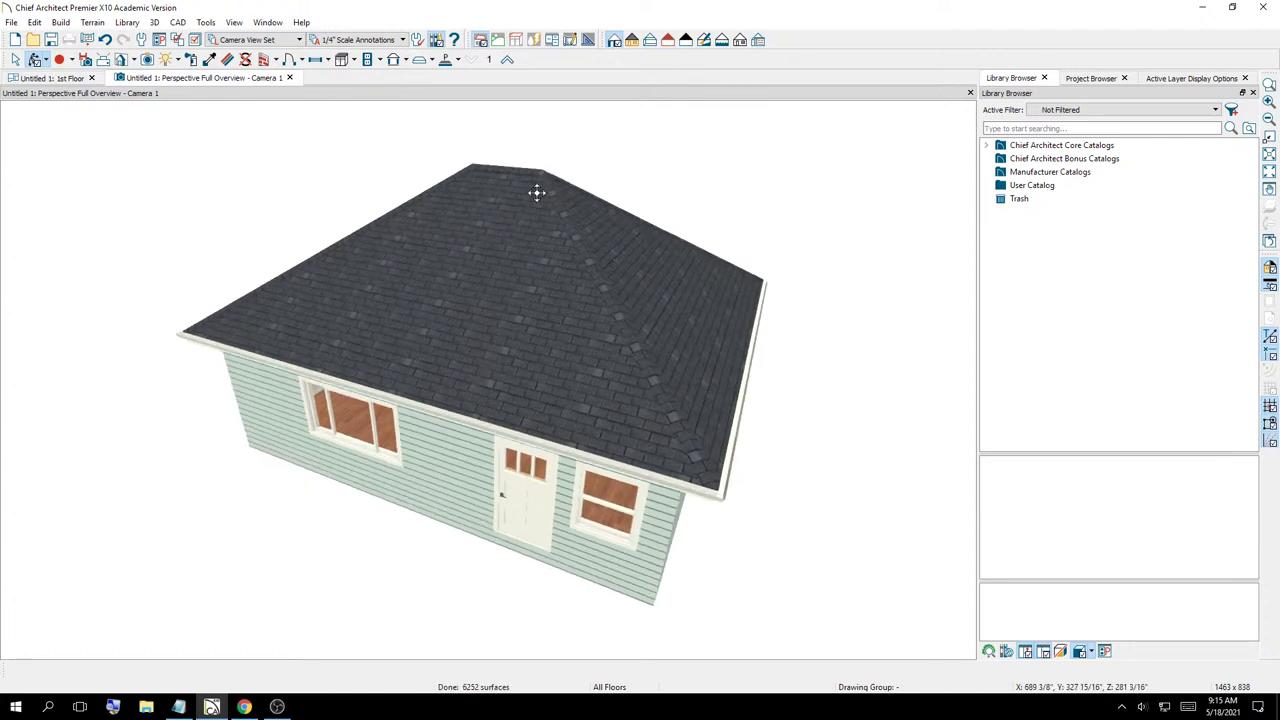
key("Print")
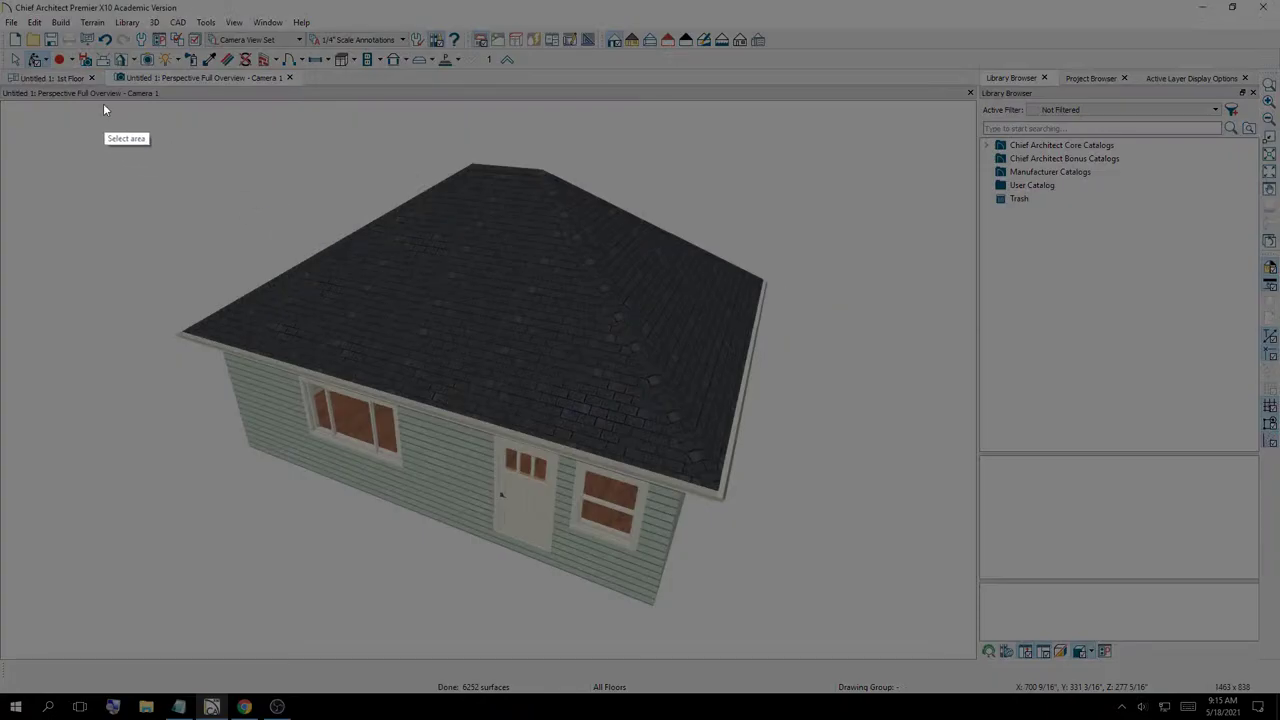
left_click_drag(102, 96, 935, 621)
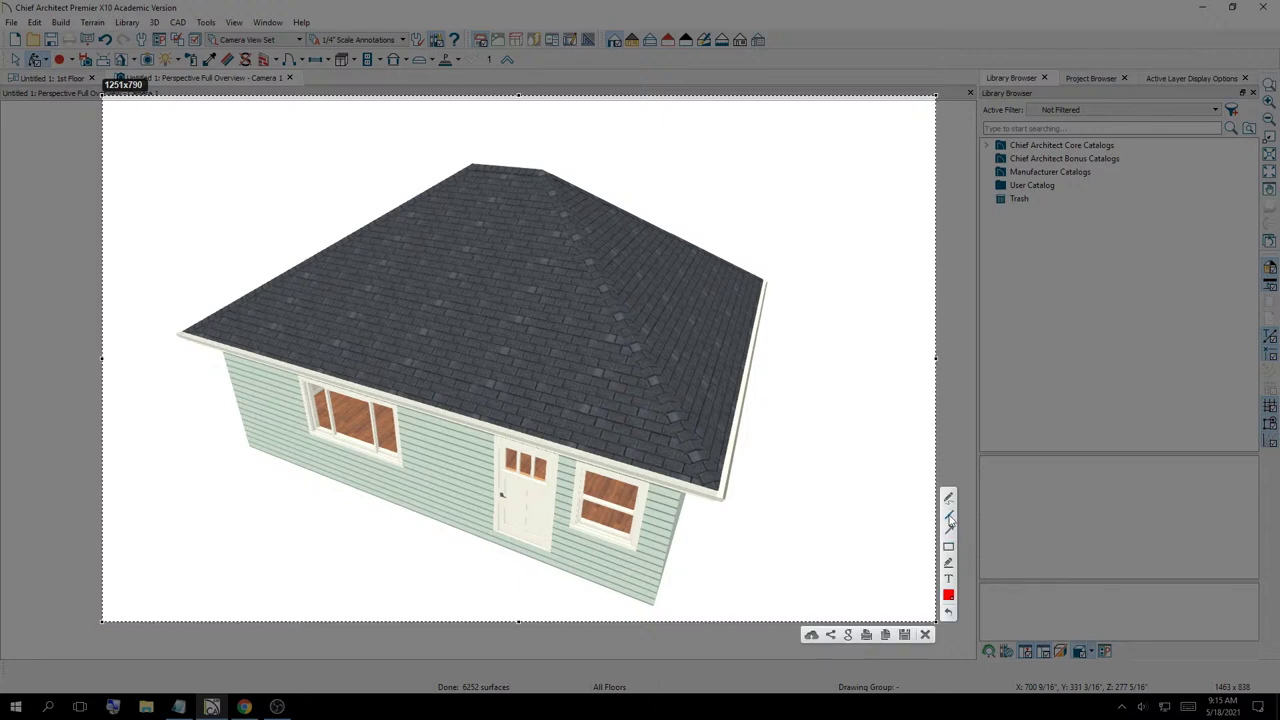
mouse_move(484, 161)
left_mouse_down()
mouse_move(738, 191)
mouse_move(708, 344)
mouse_move(712, 471)
left_mouse_up()
left_click_drag(737, 192, 767, 283)
mouse_move(483, 161)
left_mouse_down()
mouse_move(303, 145)
mouse_move(178, 330)
left_mouse_up()
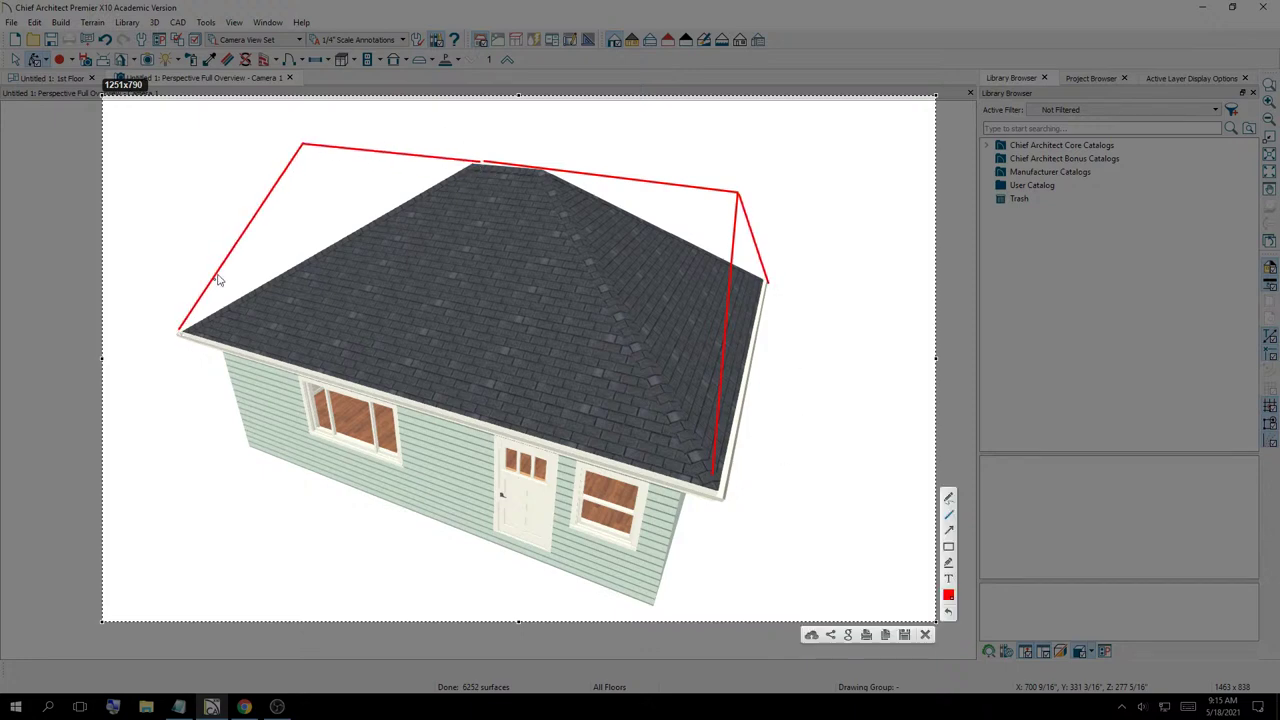
left_click_drag(305, 146, 366, 226)
left_click(949, 530)
left_click_drag(890, 224, 747, 252)
left_click_drag(216, 140, 267, 177)
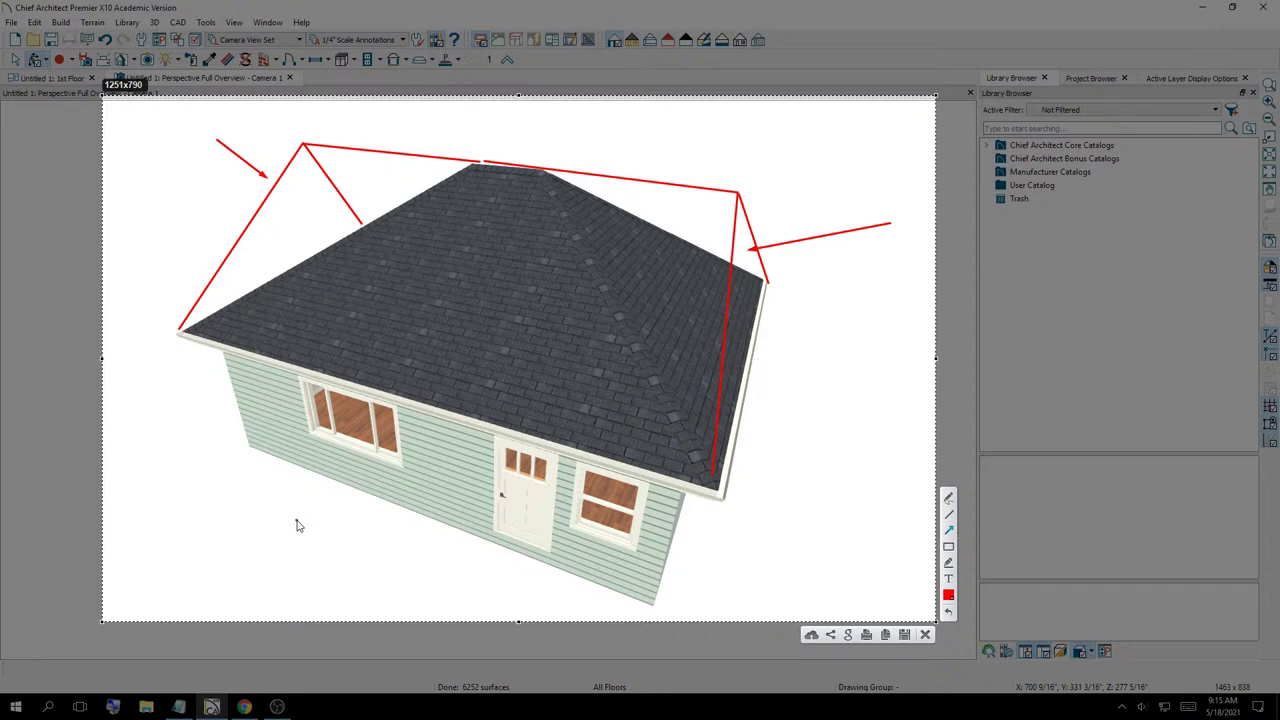
key("Escape")
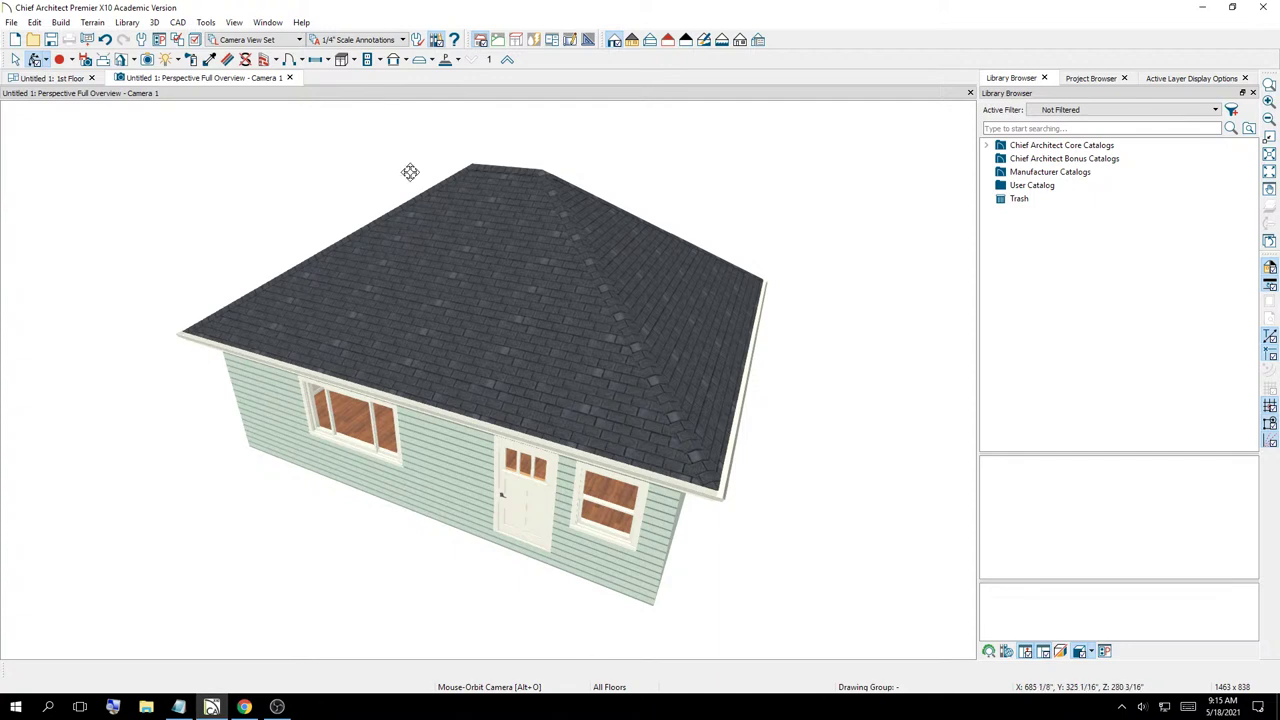
key("ctrl+w")
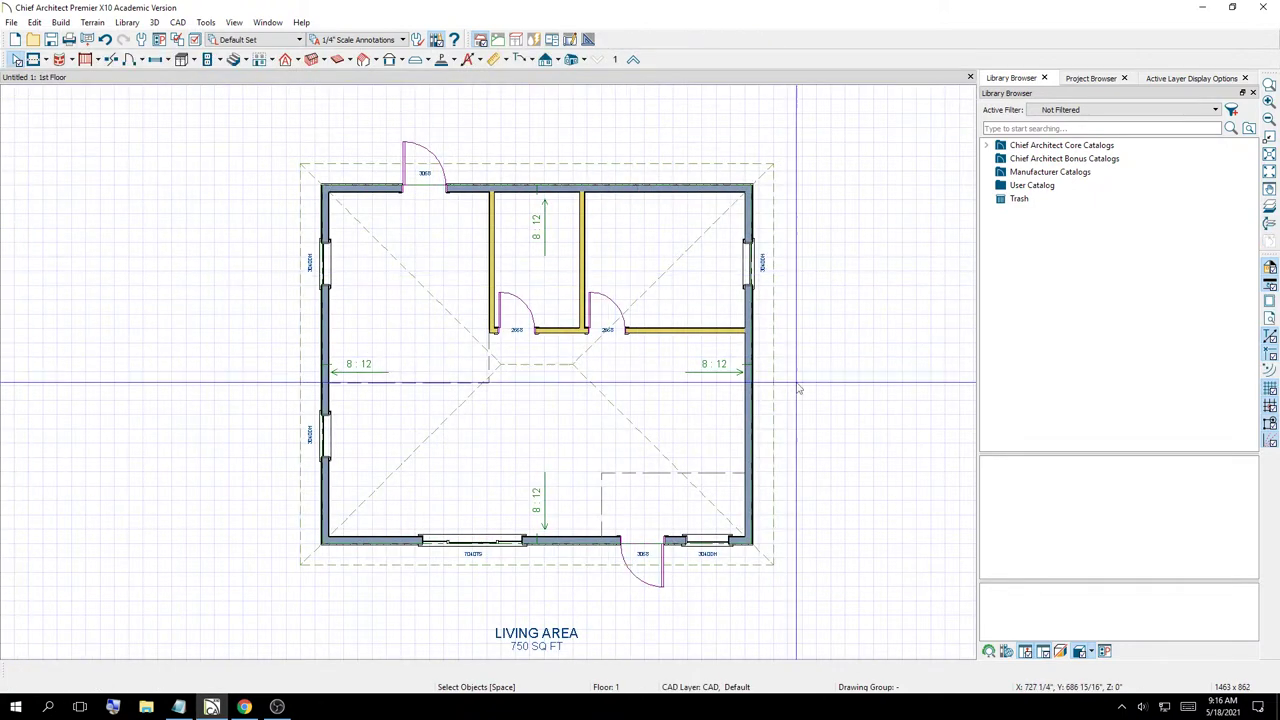
left_click(595, 387)
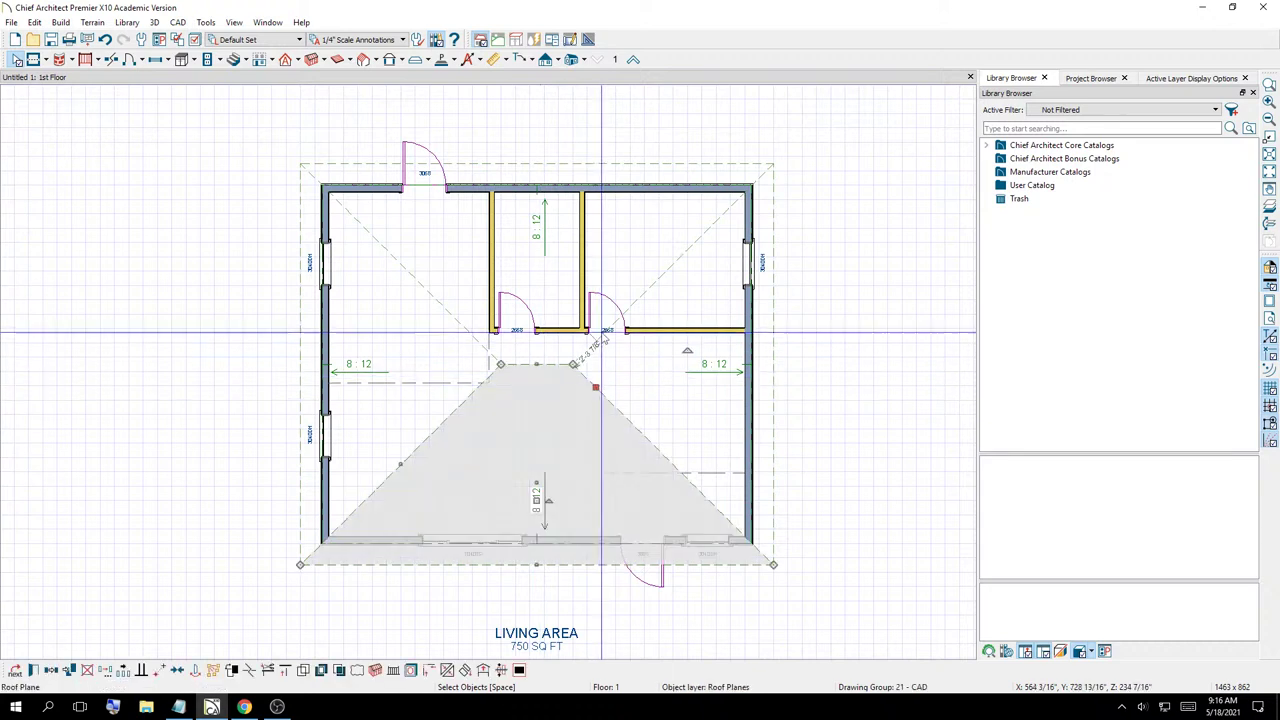
left_click(643, 293)
left_click(864, 283)
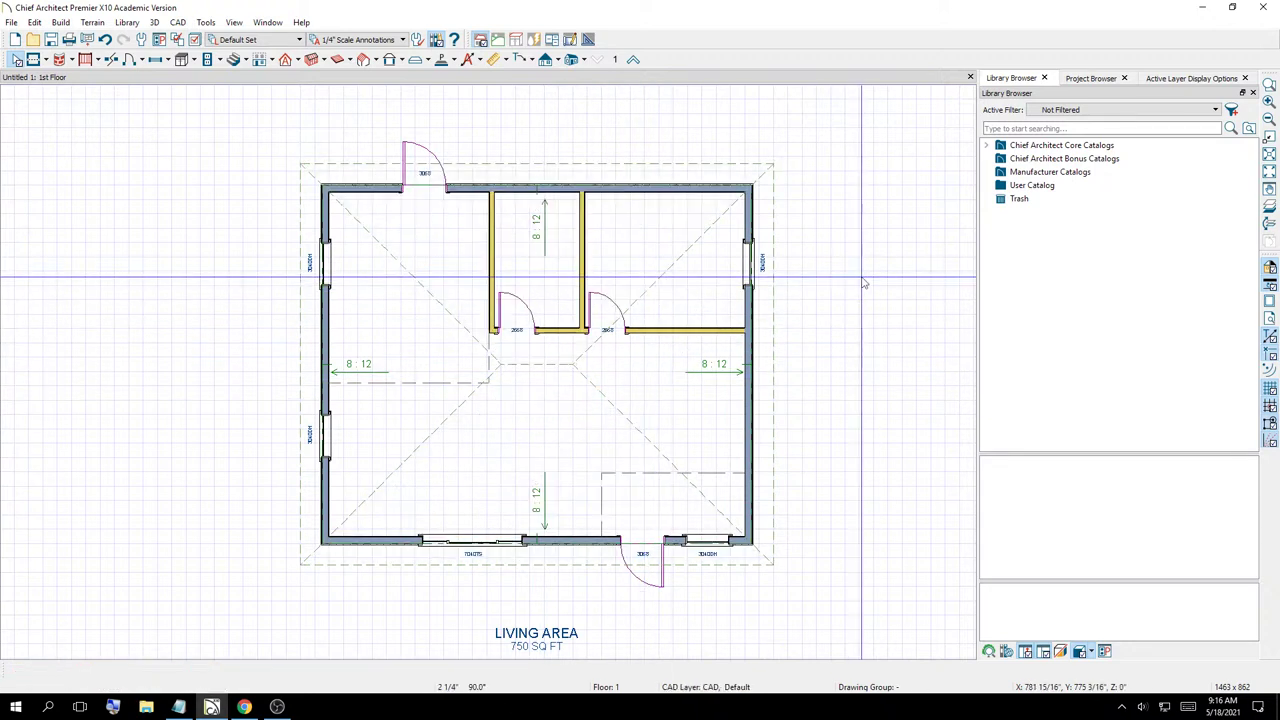
left_click(751, 310)
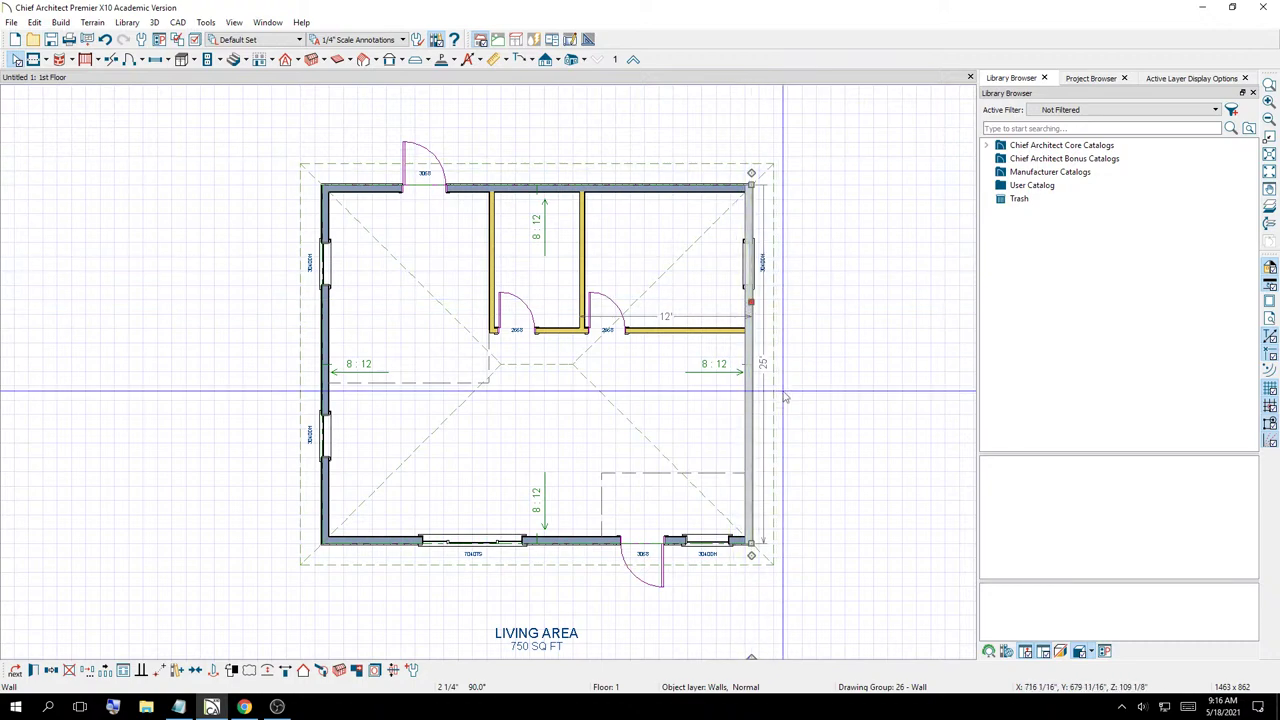
scroll(425, 270, "down", 3)
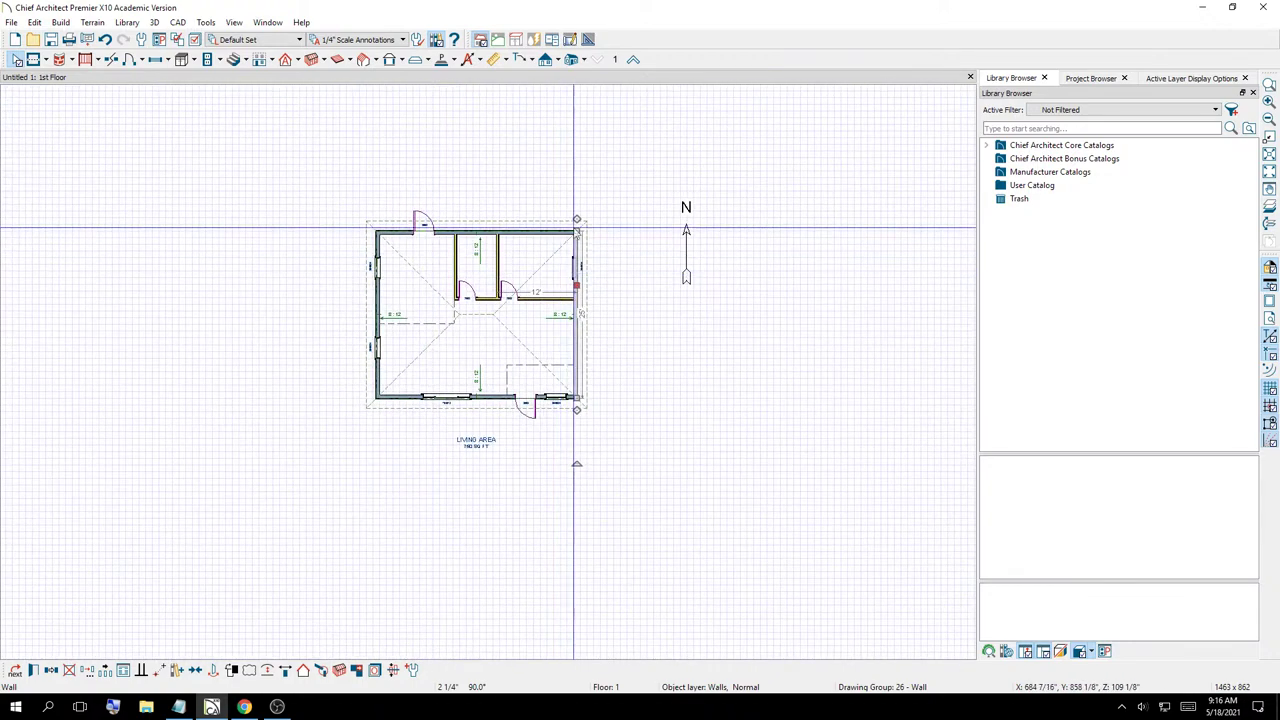
scroll(578, 225, "up", 2)
scroll(560, 335, "up", 2)
scroll(710, 340, "down", 3)
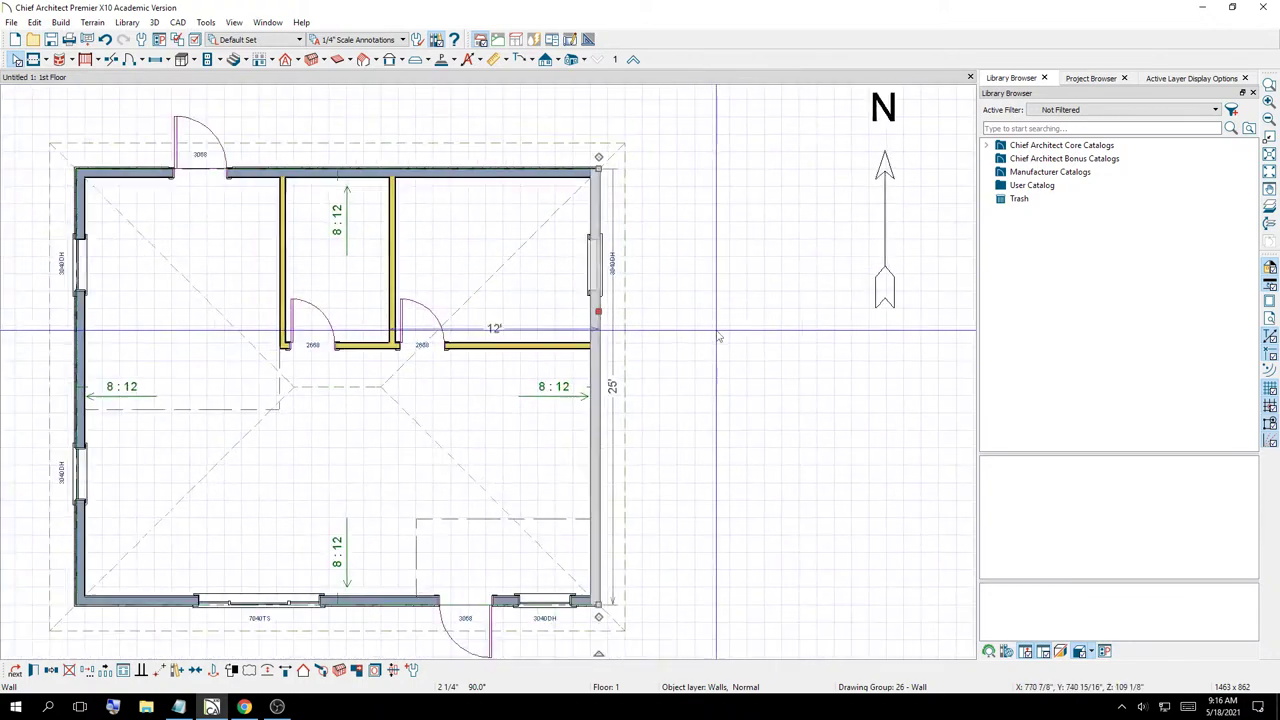
scroll(326, 327, "up", 1)
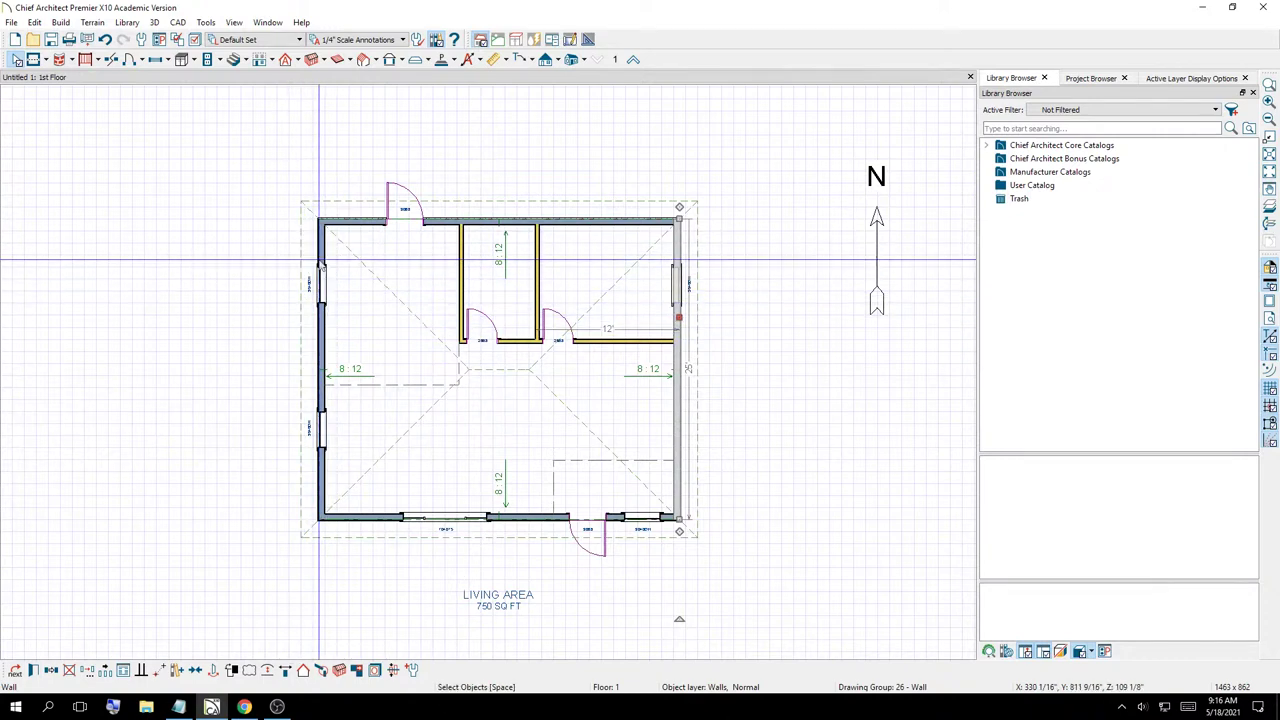
left_click(320, 240)
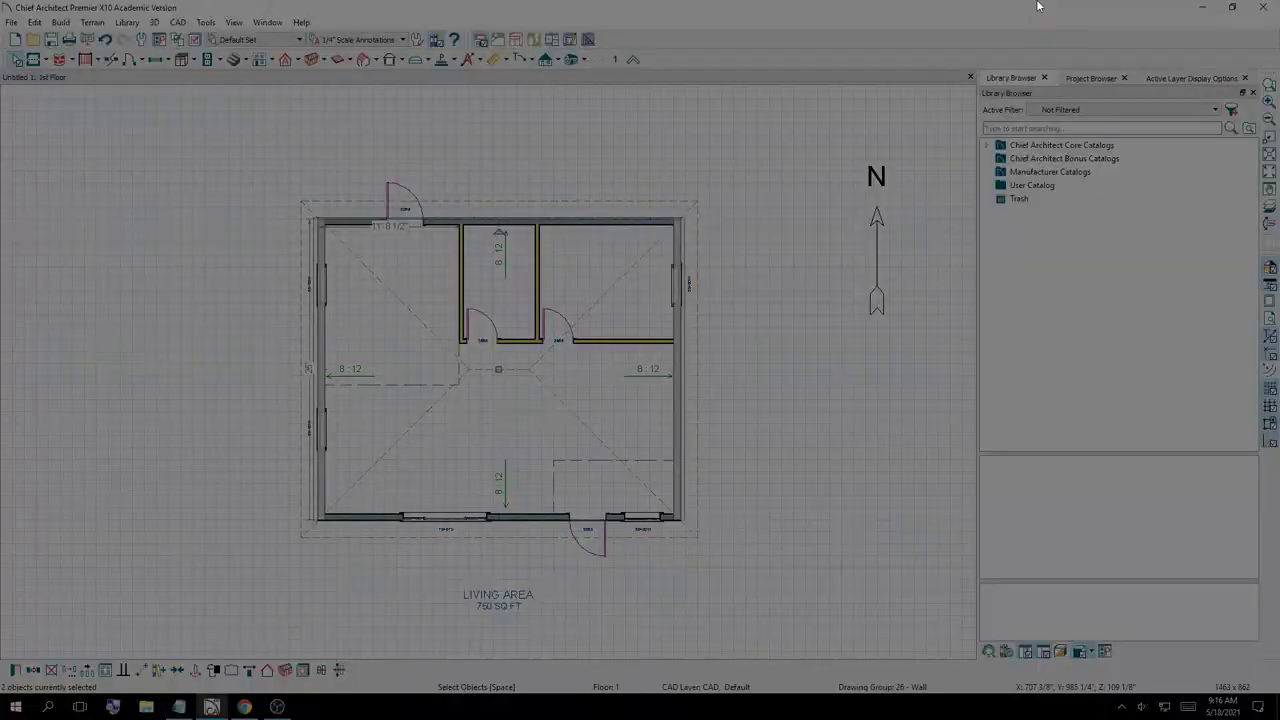
left_click_drag(787, 167, 223, 670)
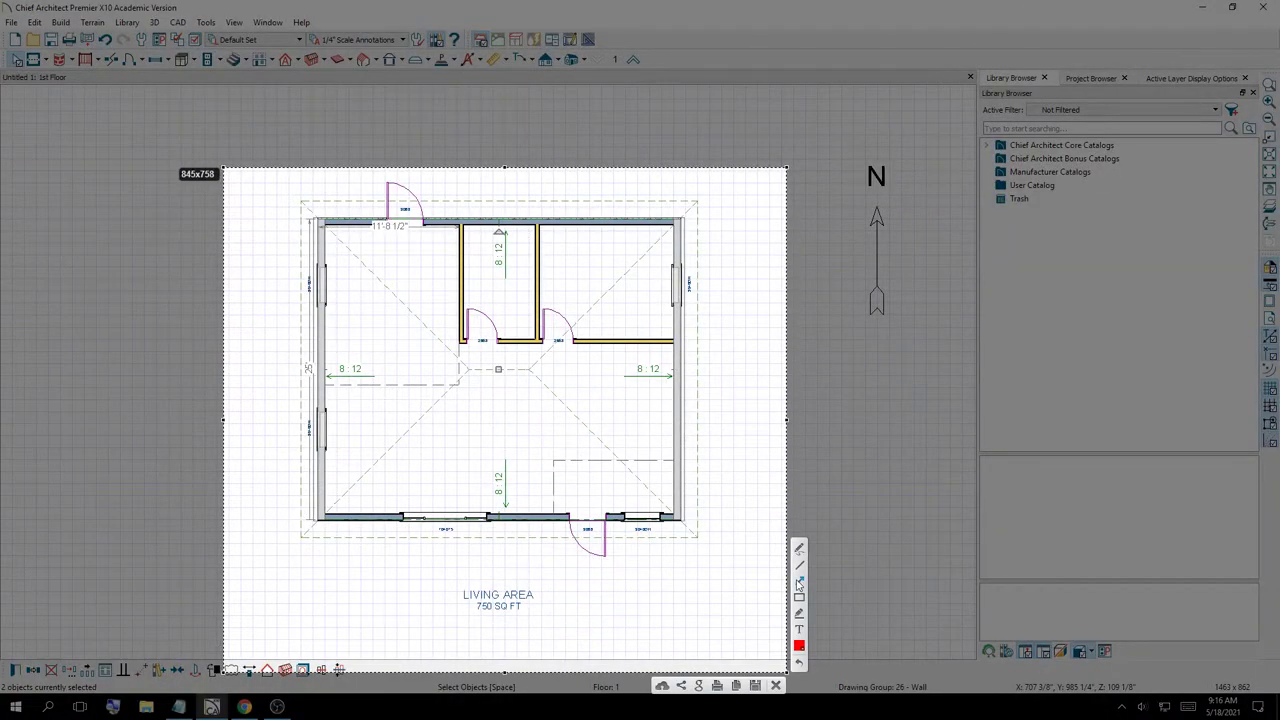
left_click_drag(118, 164, 16, 62)
left_click_drag(727, 202, 681, 244)
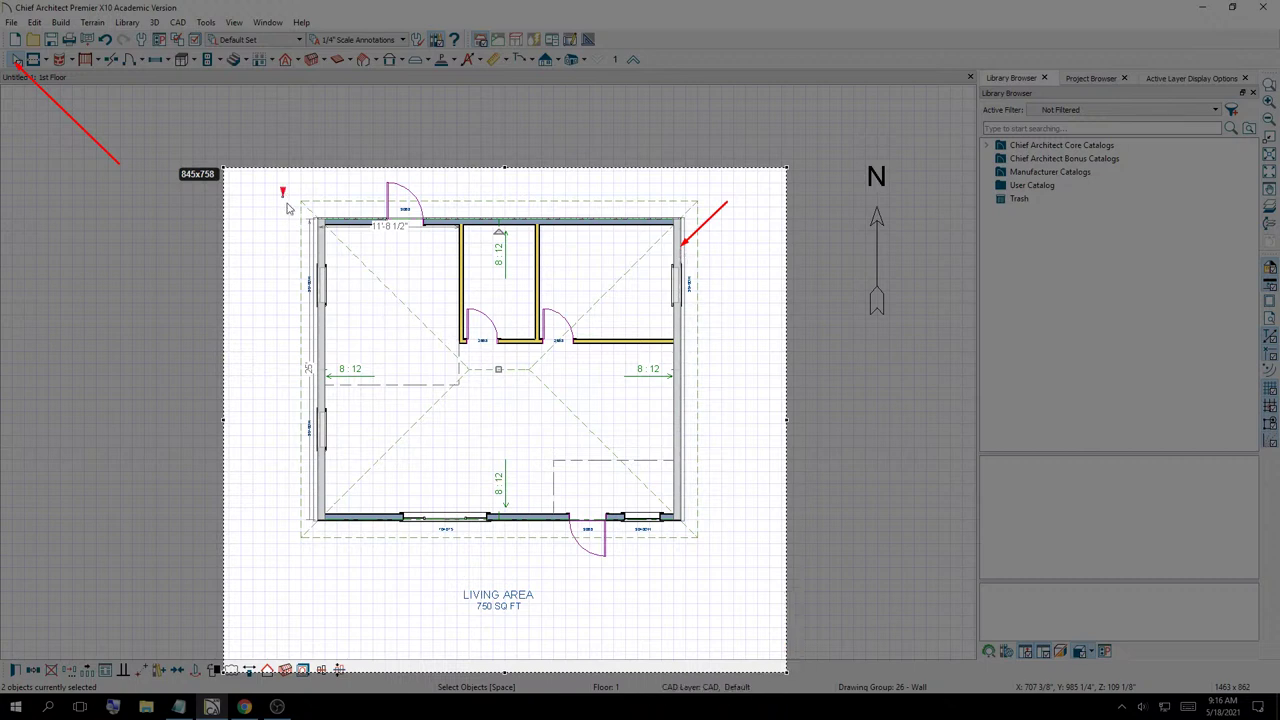
left_click_drag(287, 208, 320, 241)
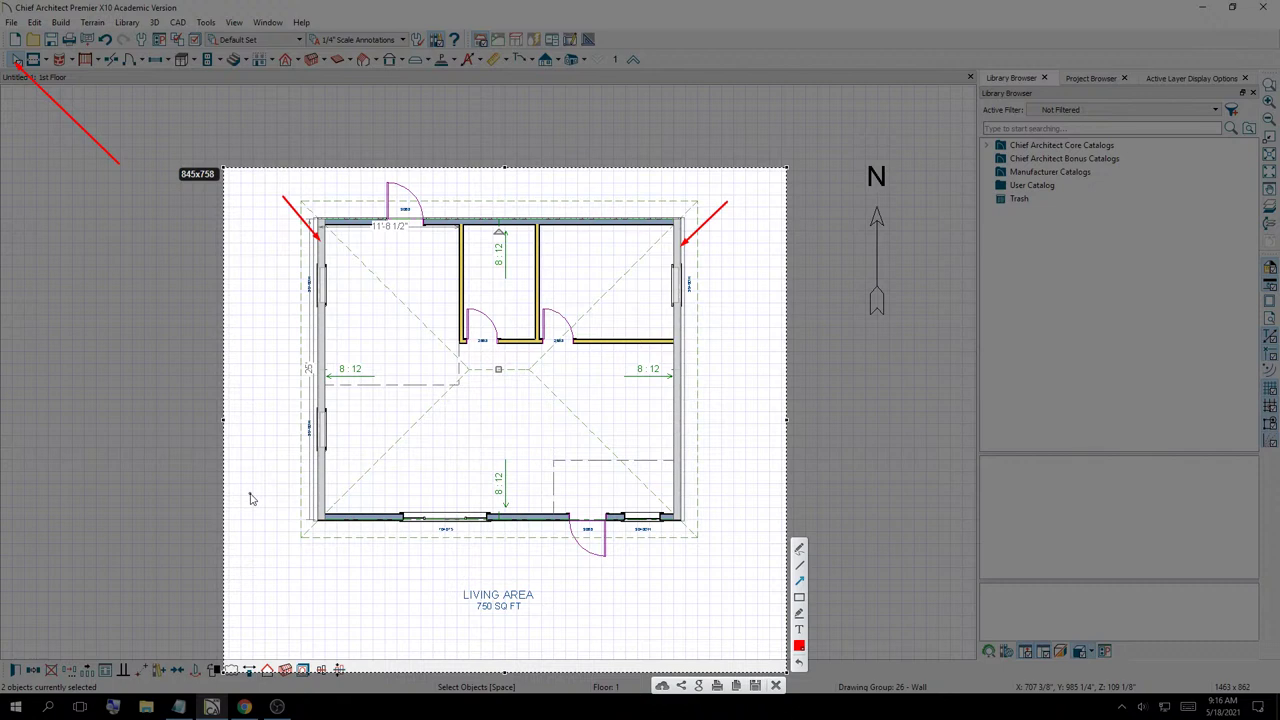
key("Escape")
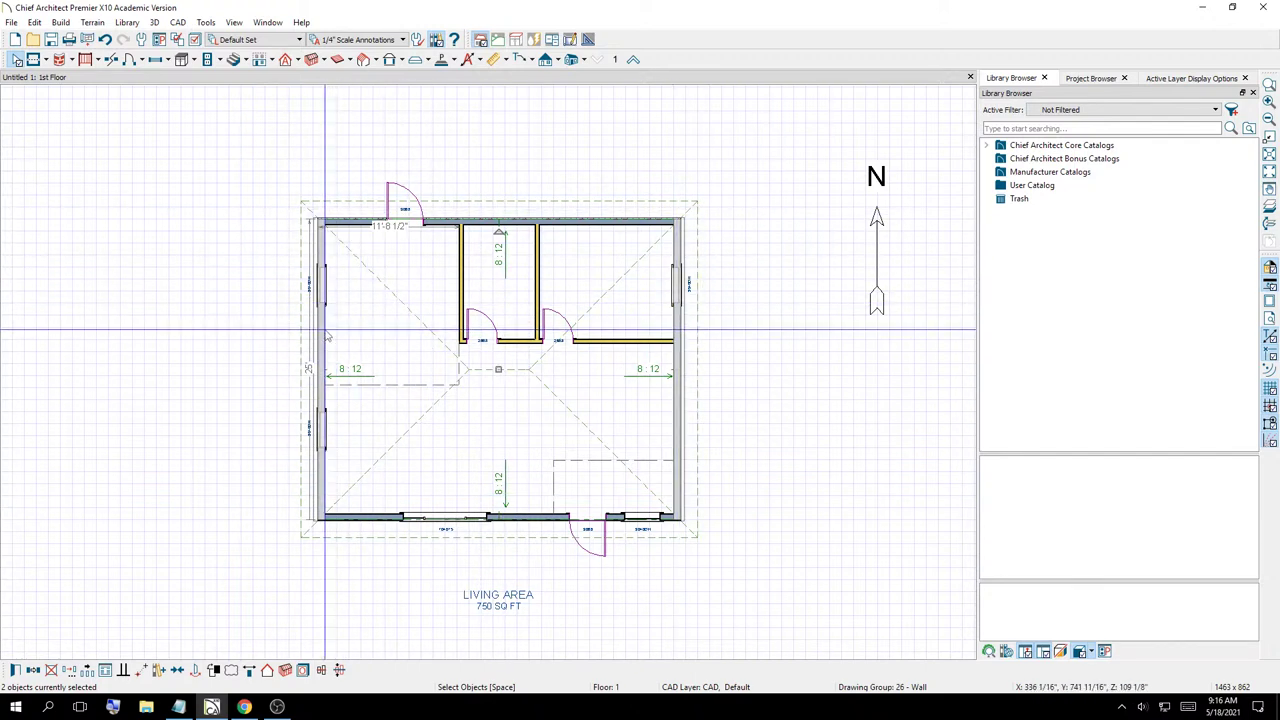
Open Wall Specification for the two side walls and show its Roof page: Hip Wall, 8" pitch, 18" overhang
scroll(683, 225, "up", 6)
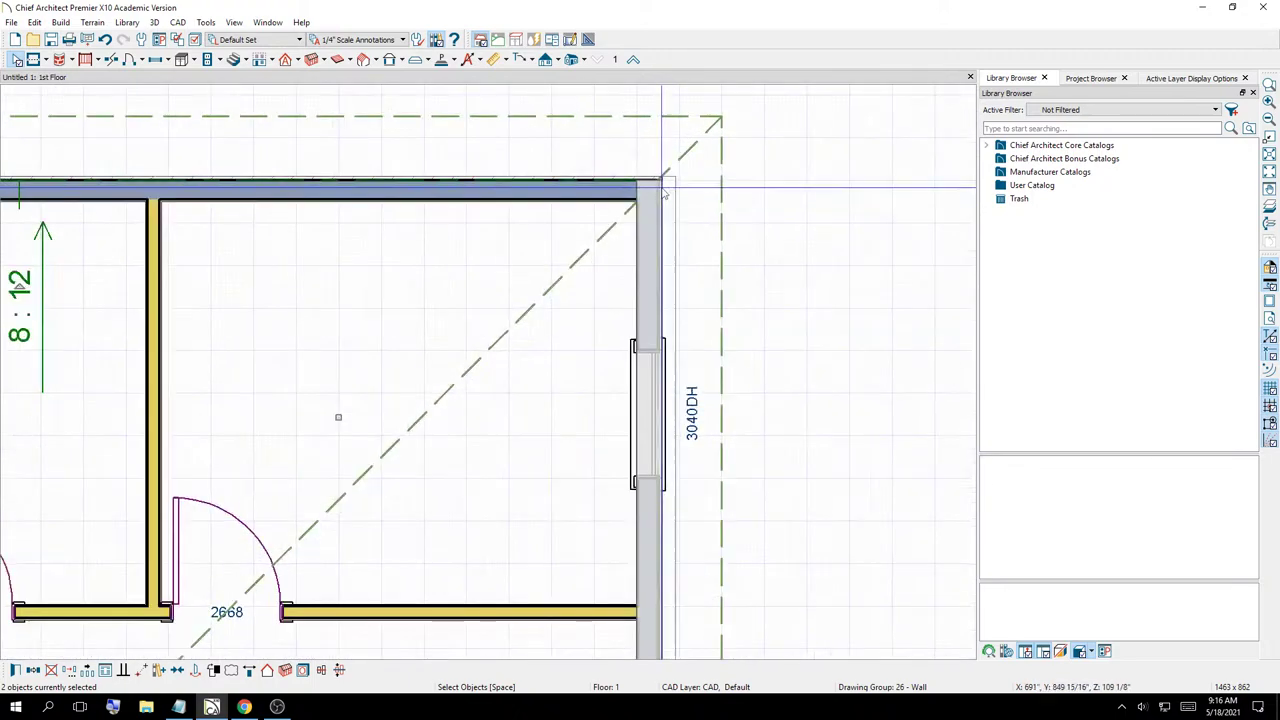
scroll(737, 306, "down", 6)
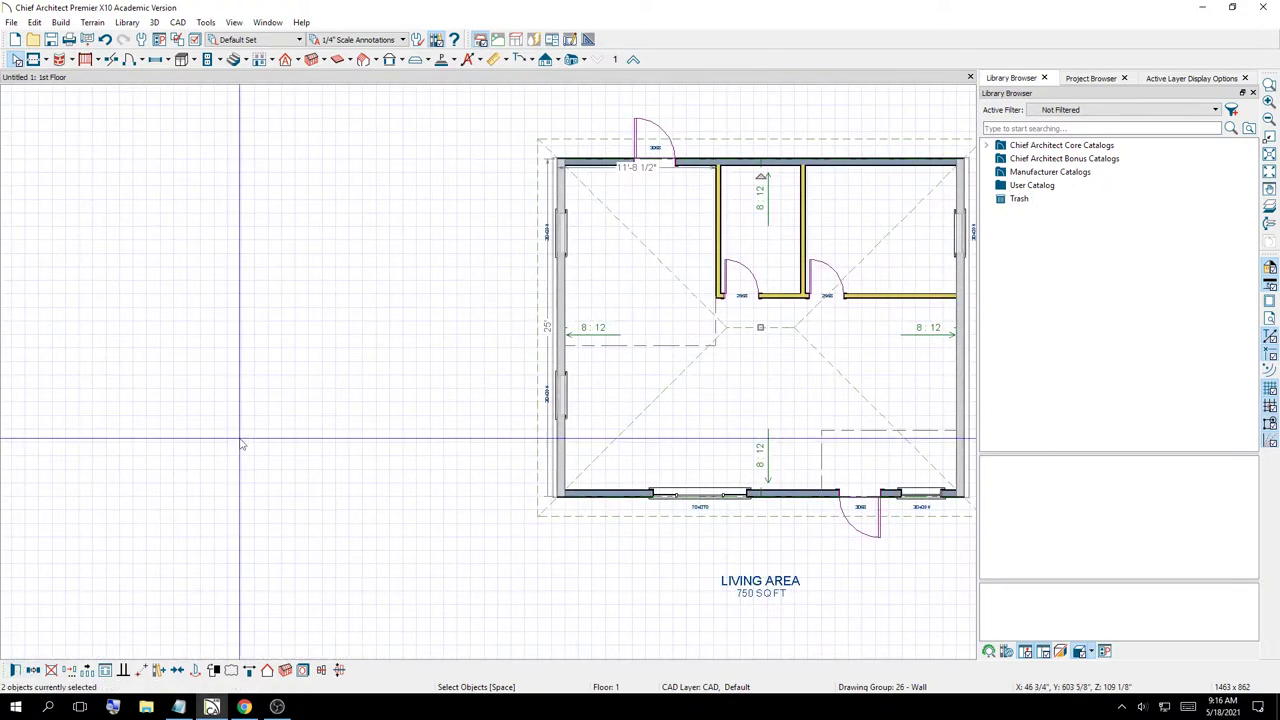
left_click(17, 670)
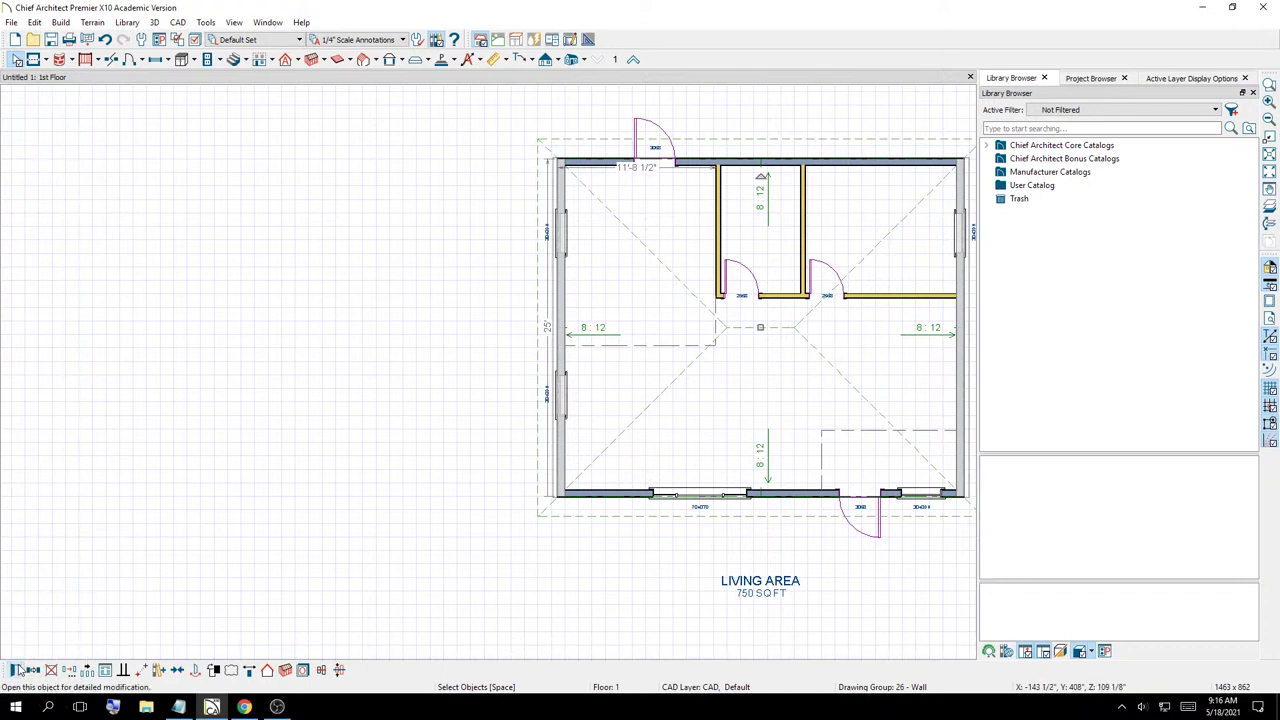
left_click(17, 670)
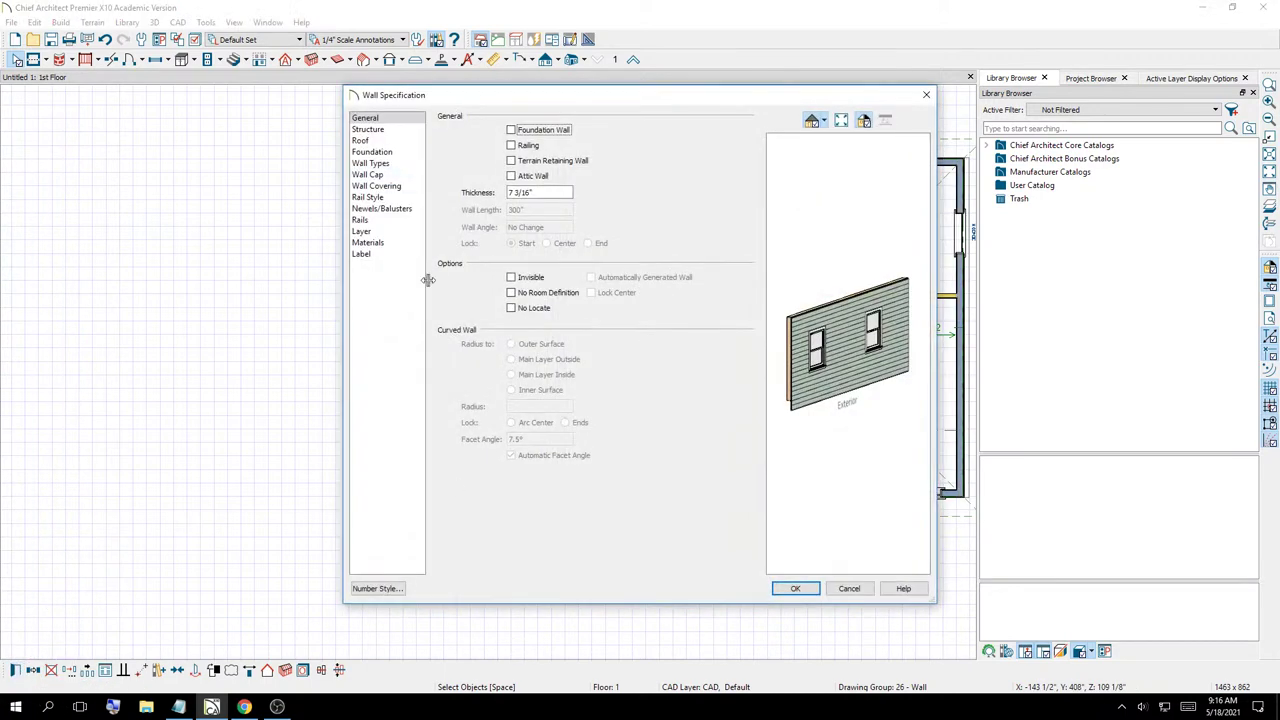
left_click_drag(860, 363, 890, 392)
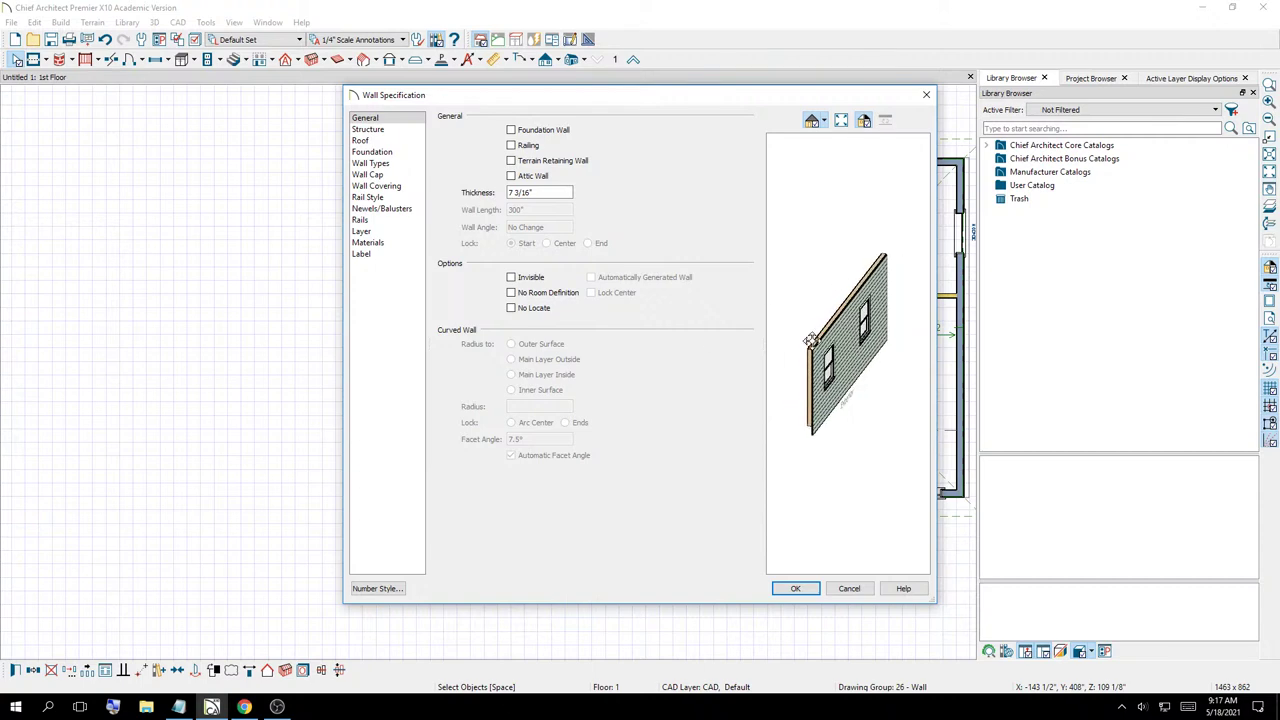
left_click(358, 140)
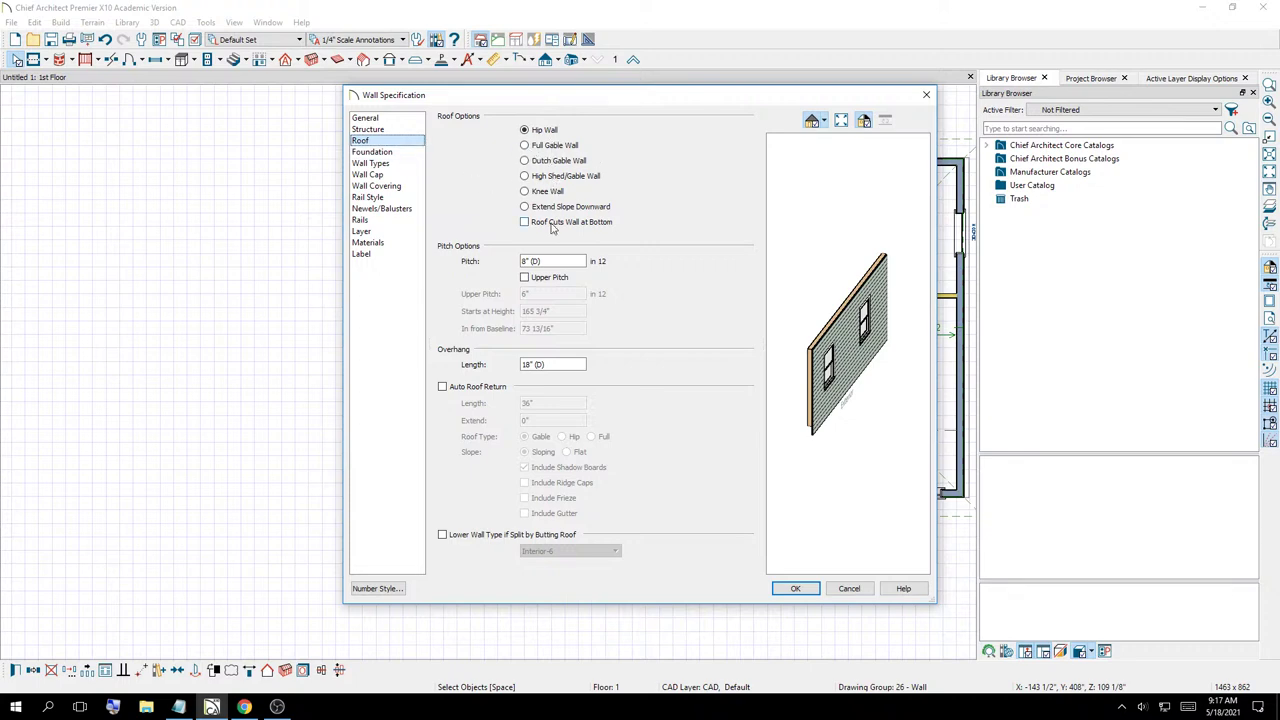
Set the side walls to Full Gable Wall so their pitch becomes Vertical, then start a screenshot
left_click(533, 146)
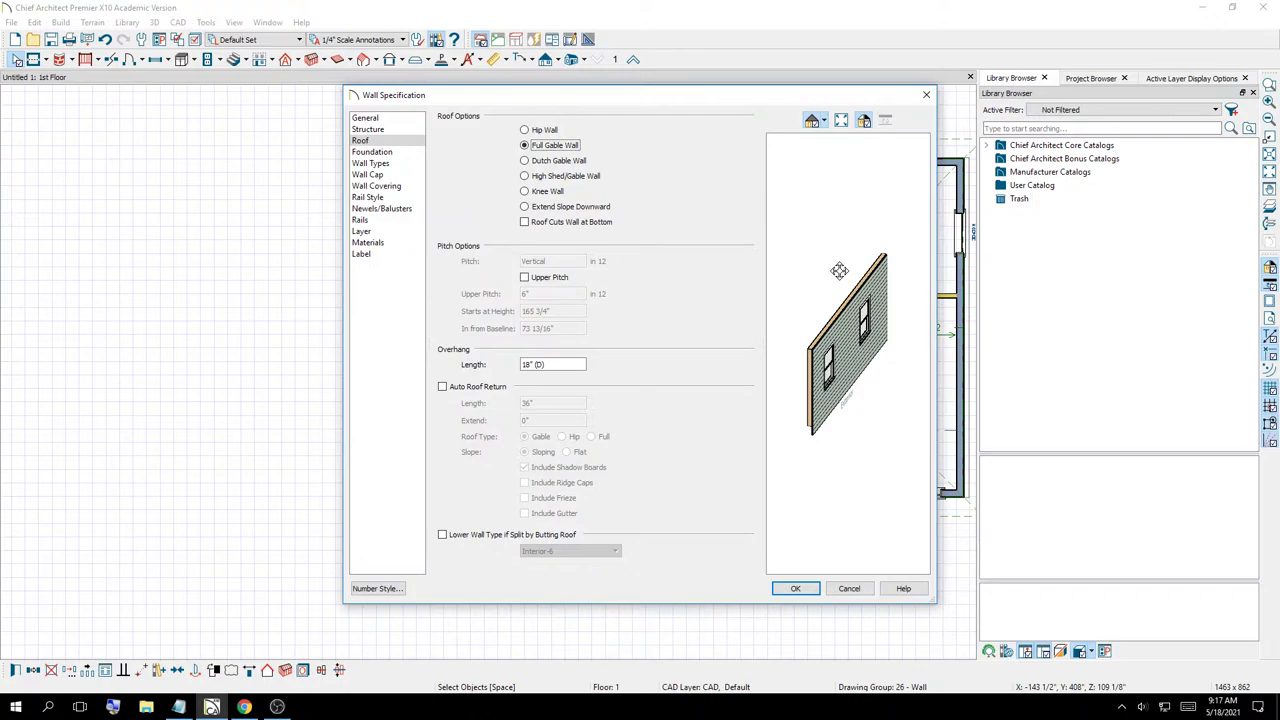
key("Print")
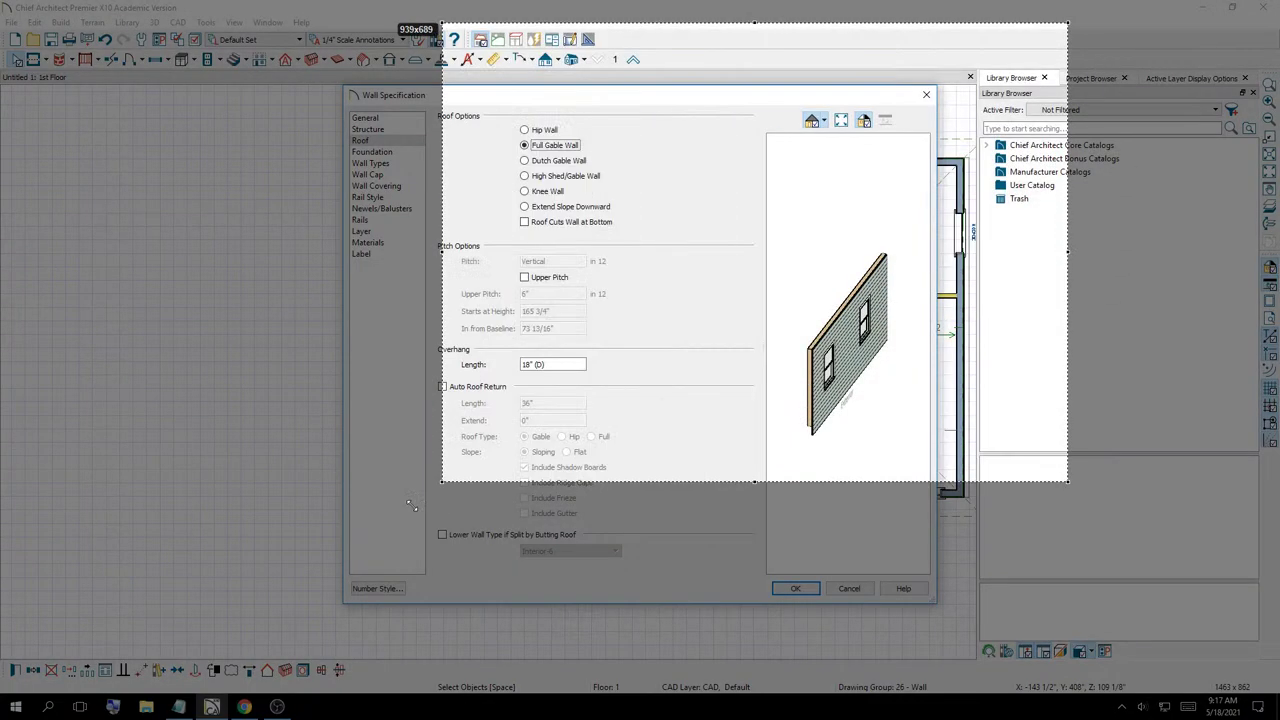
Mark the Full Gable Wall choice with red arrows in a Lightshot capture, then apply the wall settings
mouse_move(233, 22)
left_mouse_down()
mouse_move(1068, 672)
mouse_move(231, 21)
left_mouse_up()
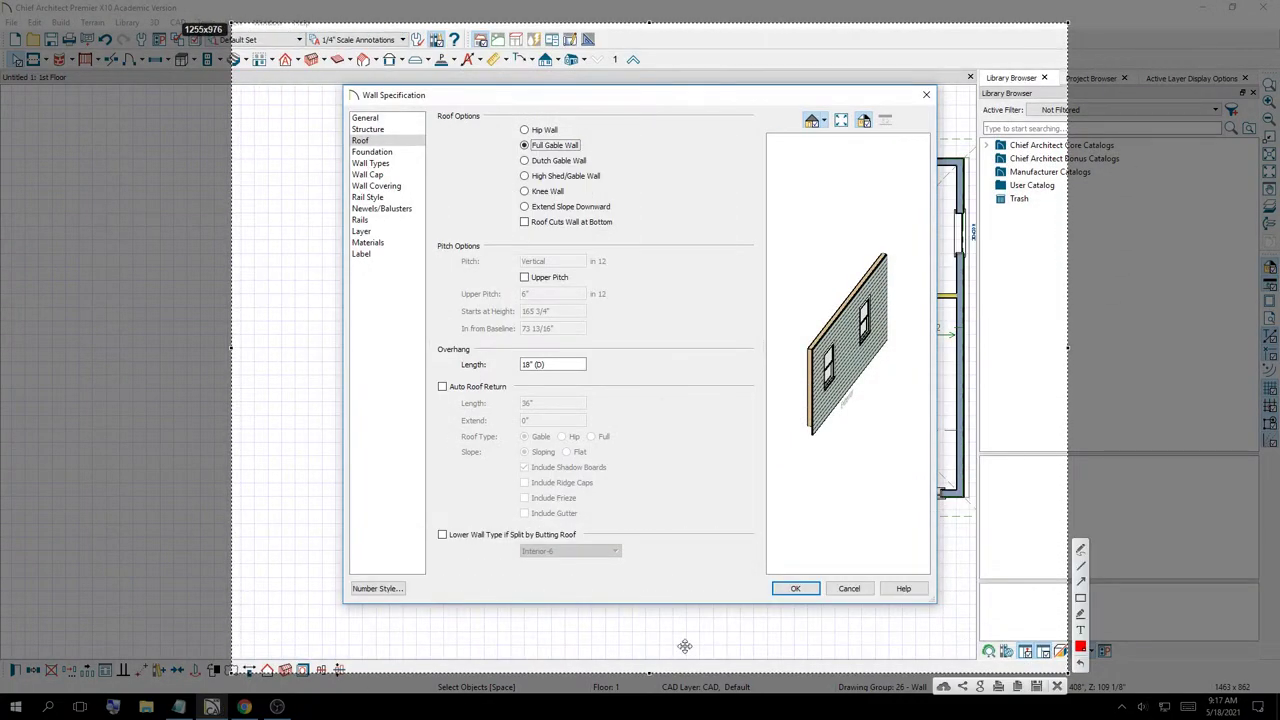
left_click(1080, 581)
left_click_drag(115, 418, 14, 668)
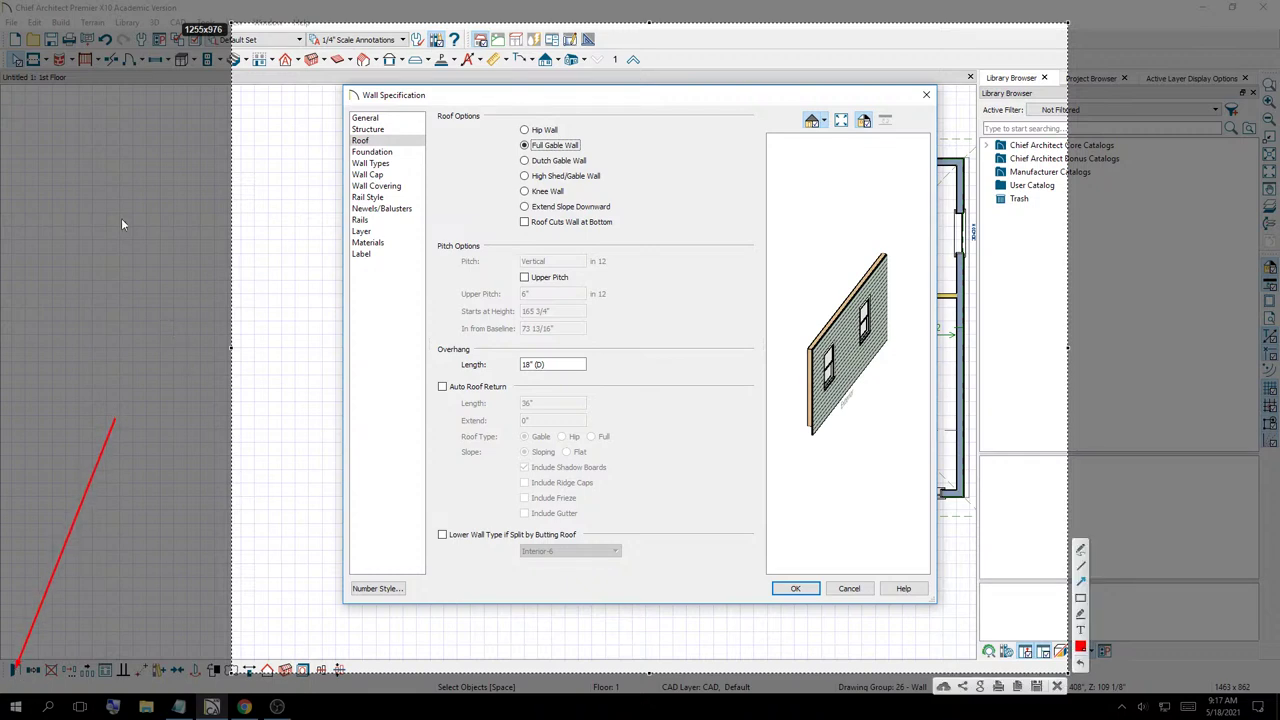
left_click_drag(110, 180, 352, 145)
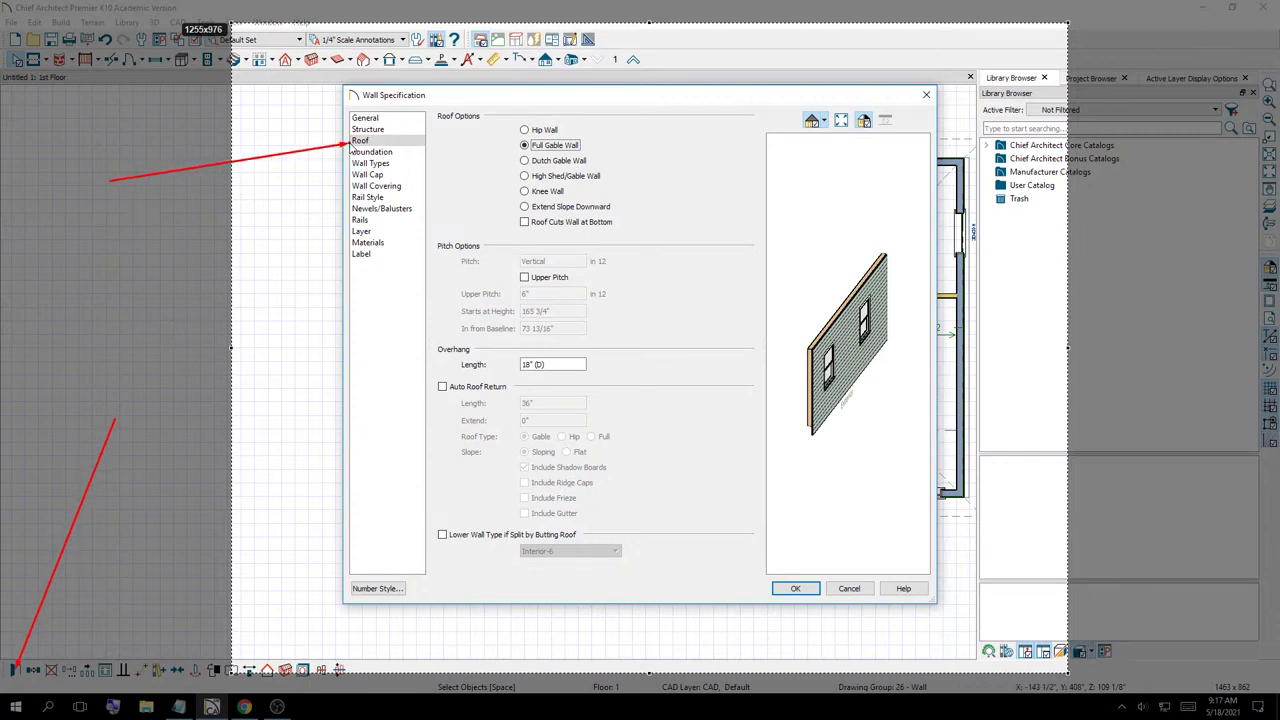
mouse_move(757, 73)
left_mouse_down()
mouse_move(530, 132)
mouse_move(527, 150)
left_mouse_up()
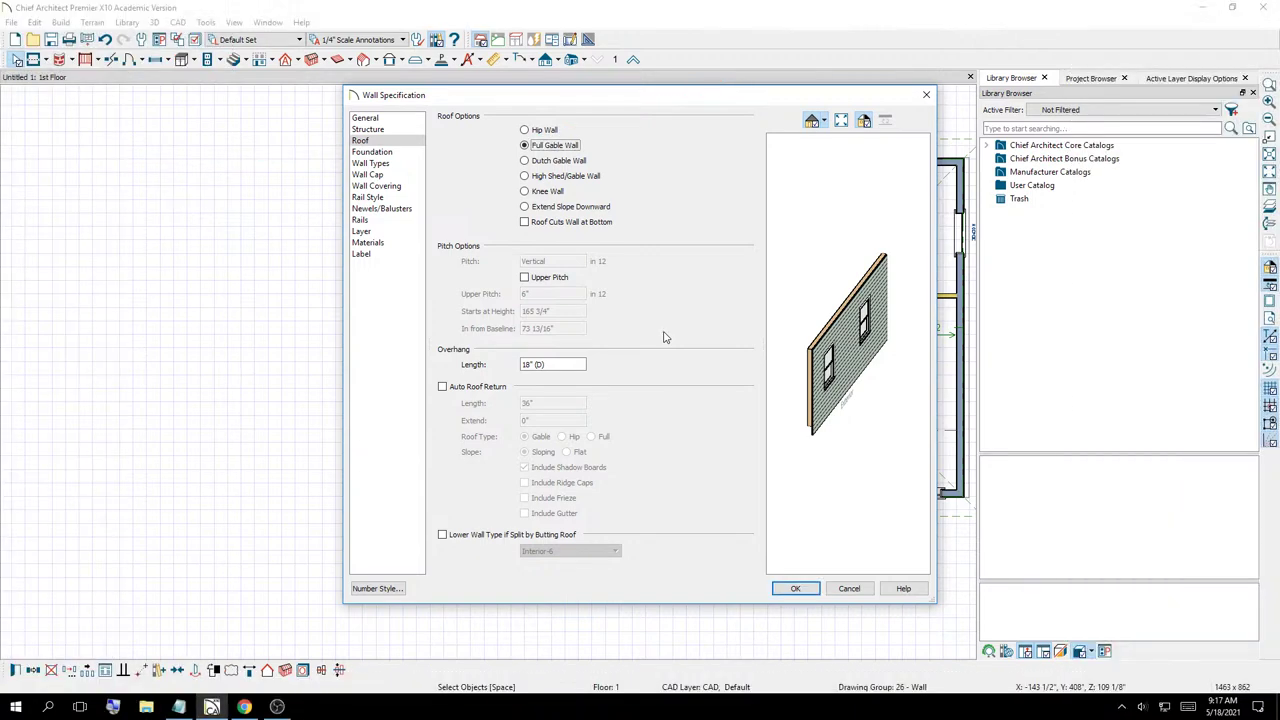
left_click(790, 588)
Turn on Build Roof Planes in the Build Roof settings and annotate a screenshot of that option
scroll(378, 427, "down", 2)
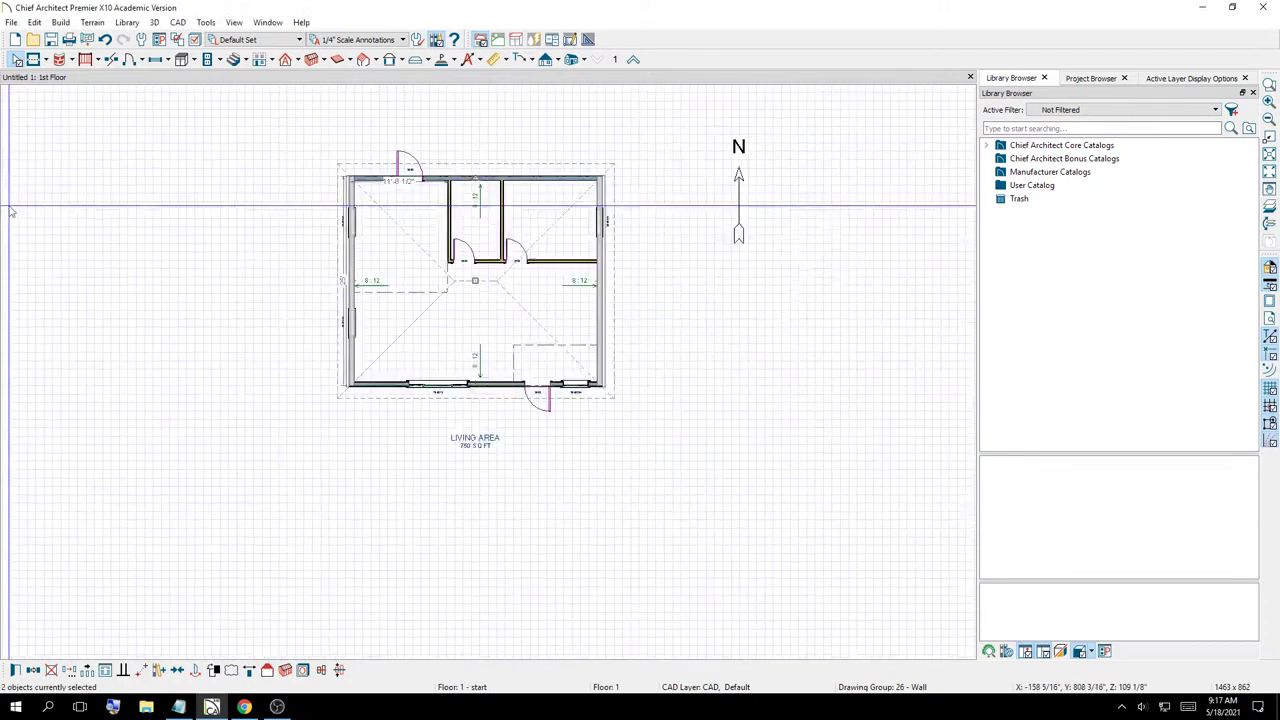
scroll(400, 260, "up", 2)
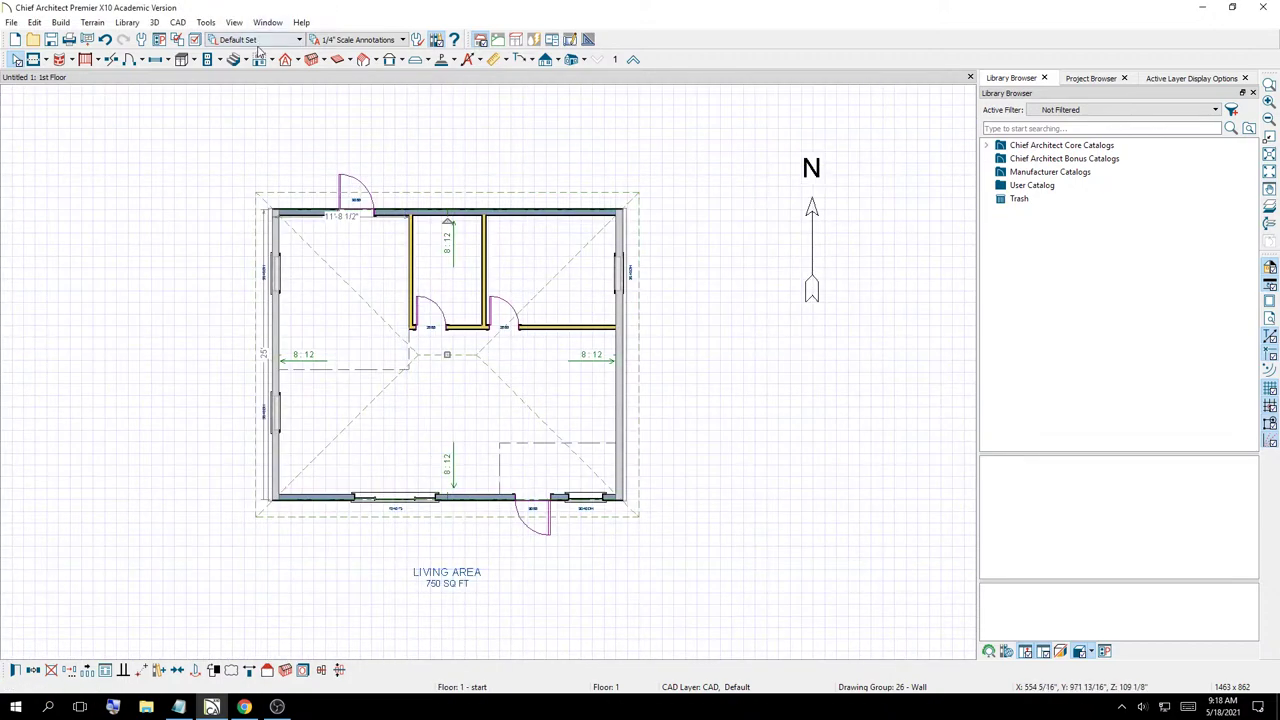
left_click(288, 60)
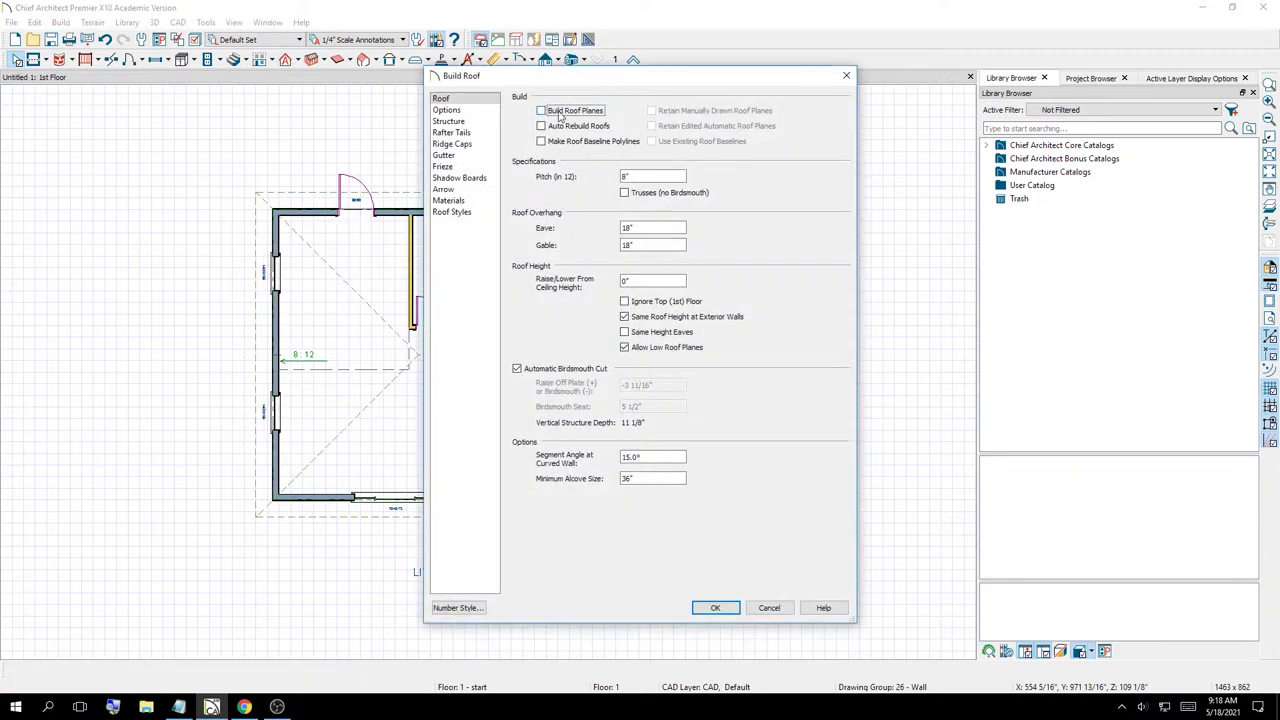
left_click(558, 112)
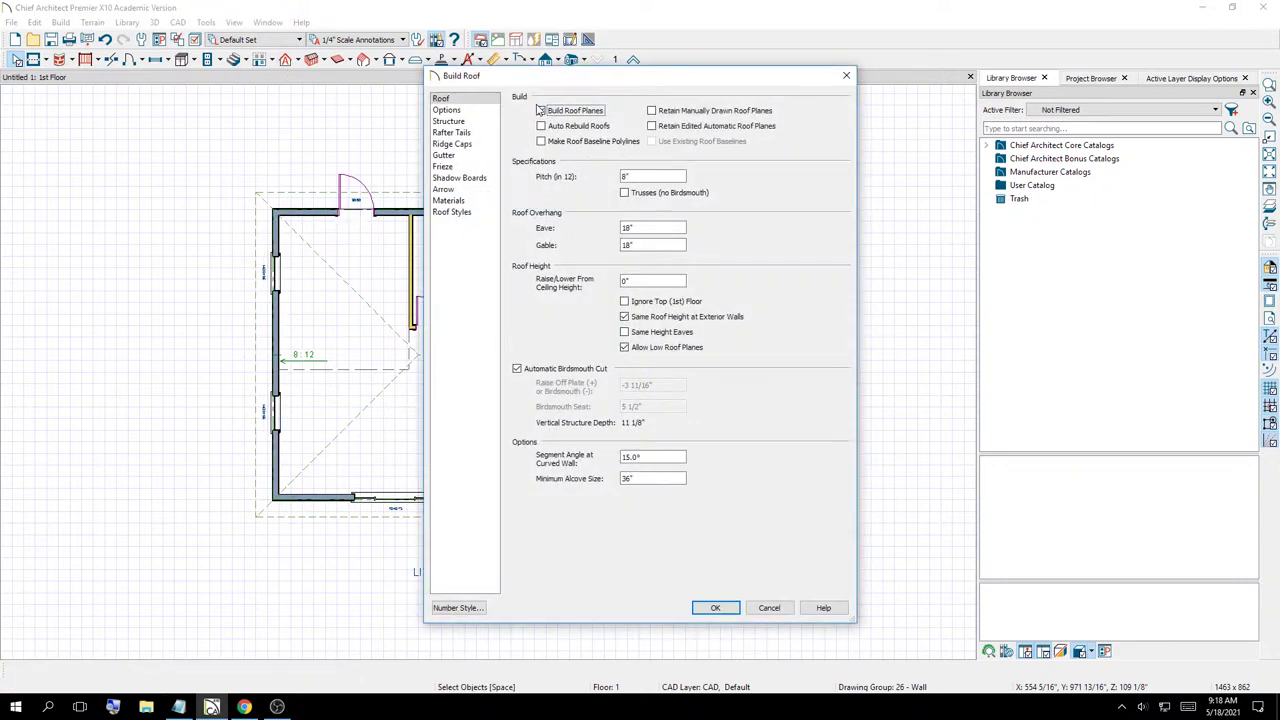
key("Print")
left_click_drag(880, 52, 394, 698)
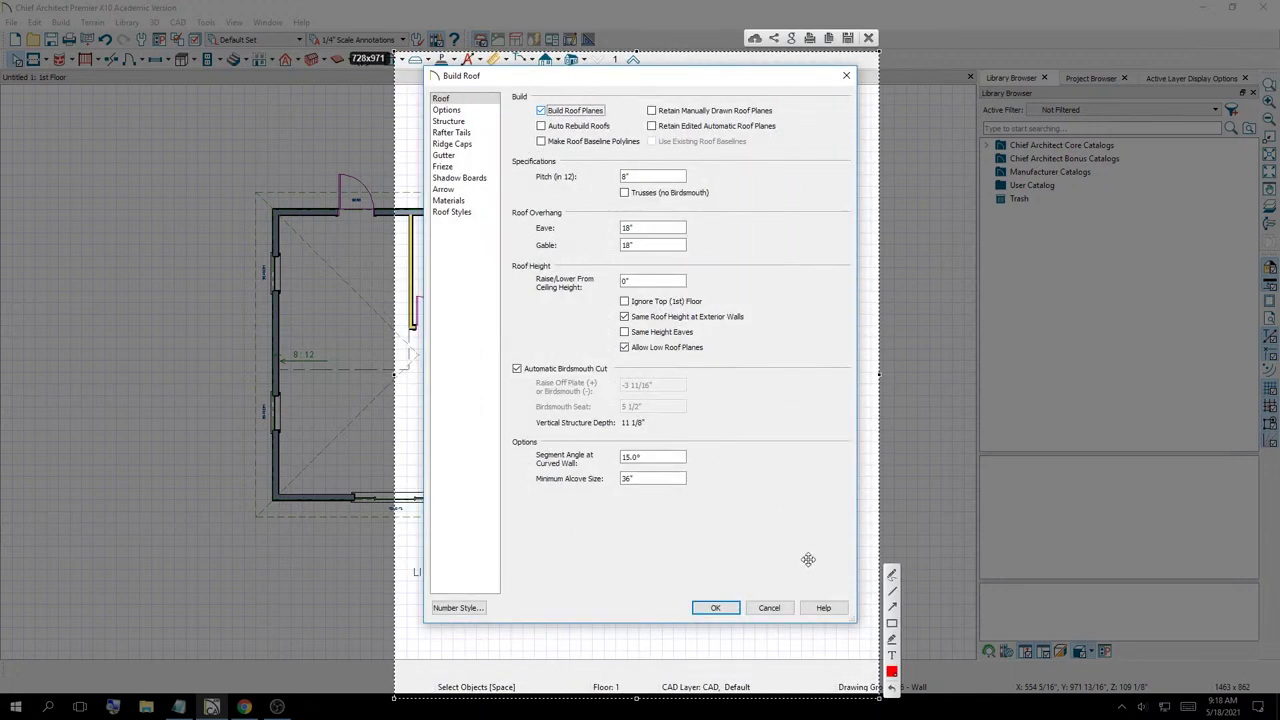
left_click_drag(573, 70, 541, 106)
key("ctrl+c")
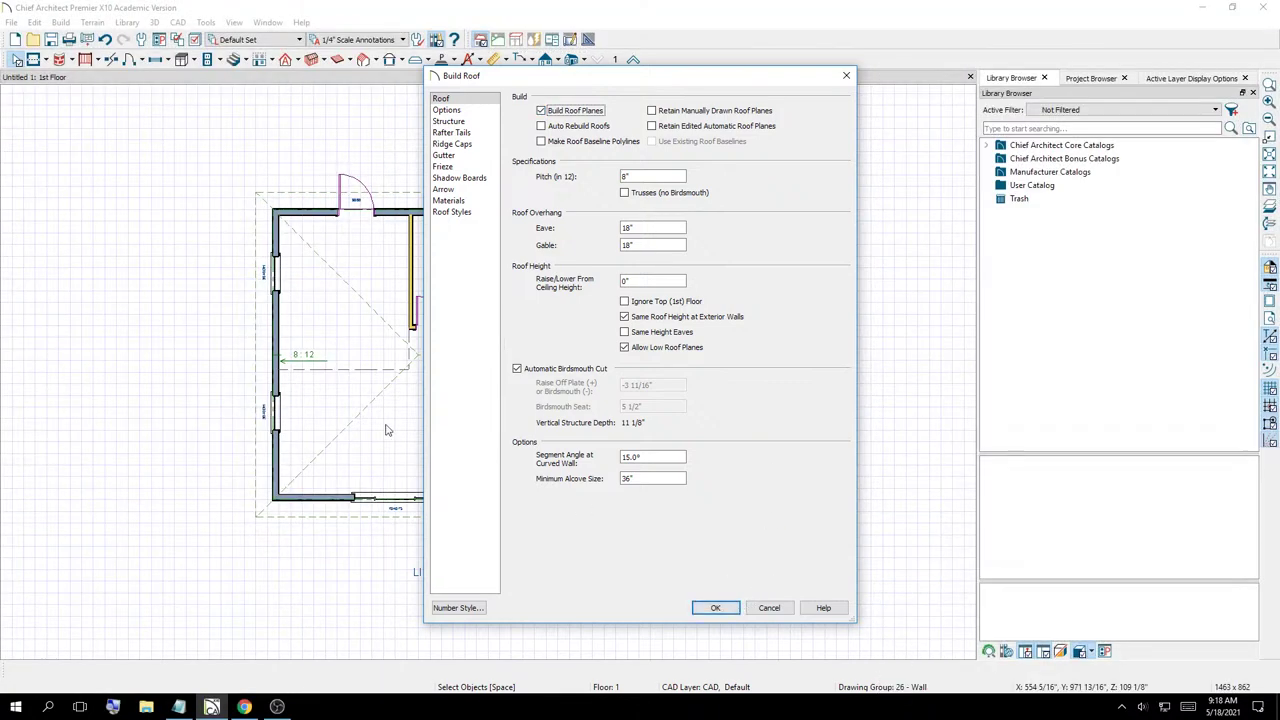
Mark the plan's left hip lines in a screenshot, then rebuild the roof as an 8:12 gable
key("F1")
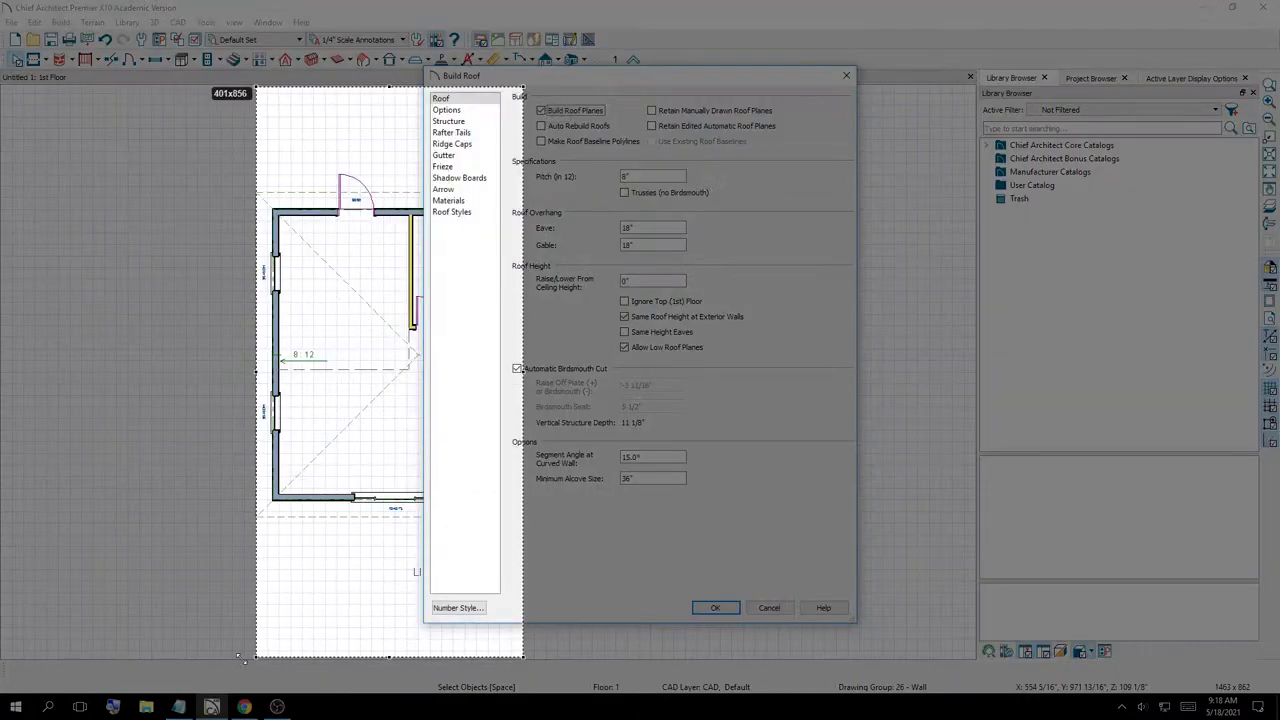
left_click_drag(178, 88, 522, 618)
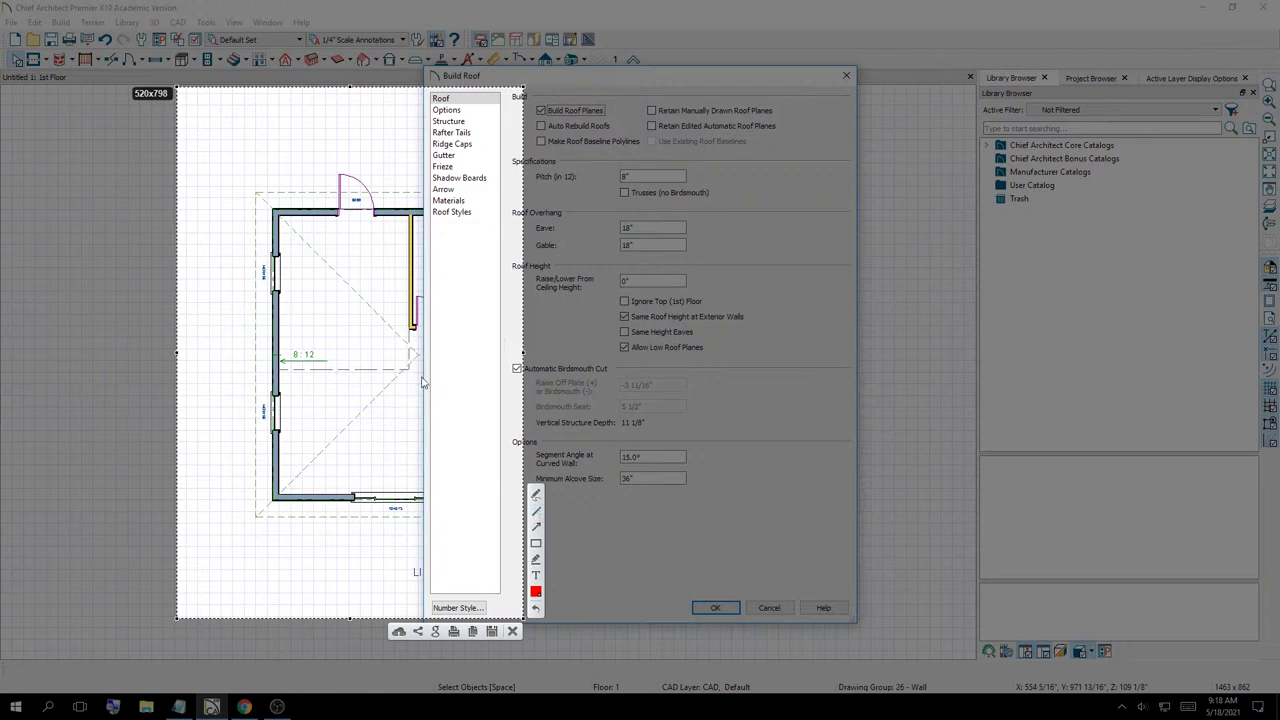
mouse_move(414, 354)
left_mouse_down()
mouse_move(297, 449)
mouse_move(262, 515)
left_mouse_up()
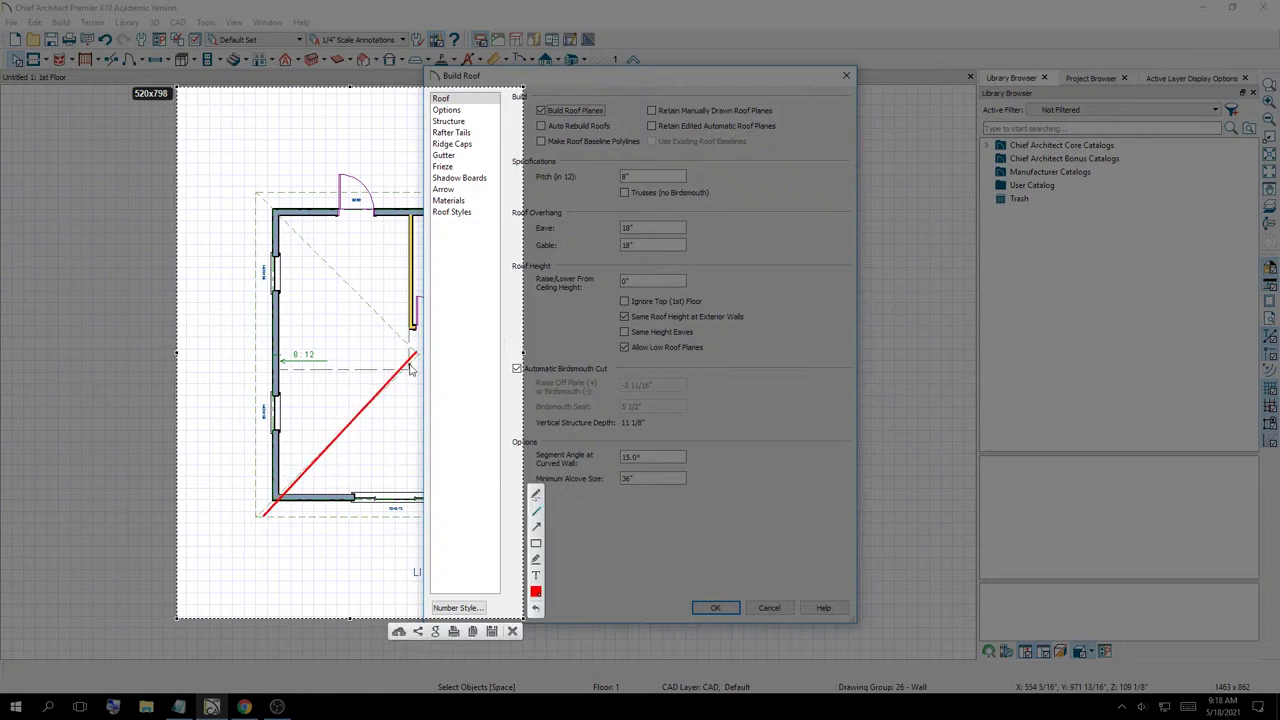
left_click_drag(416, 352, 247, 184)
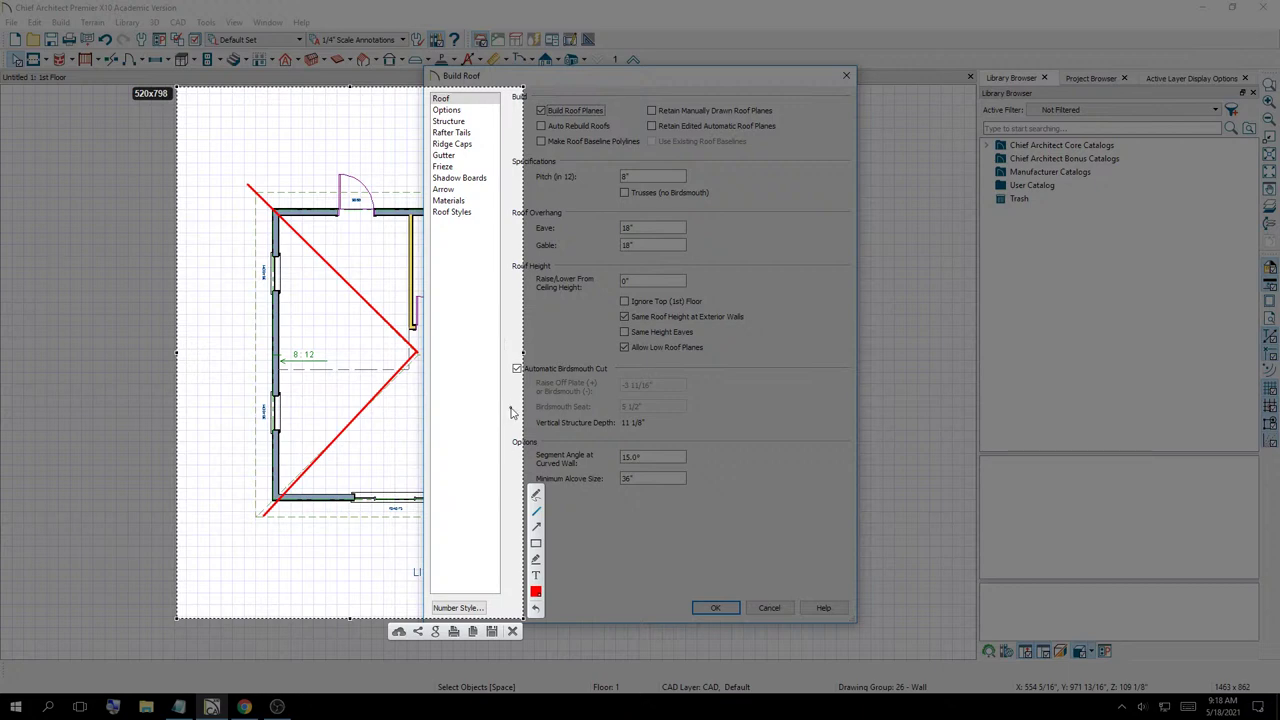
key("Escape")
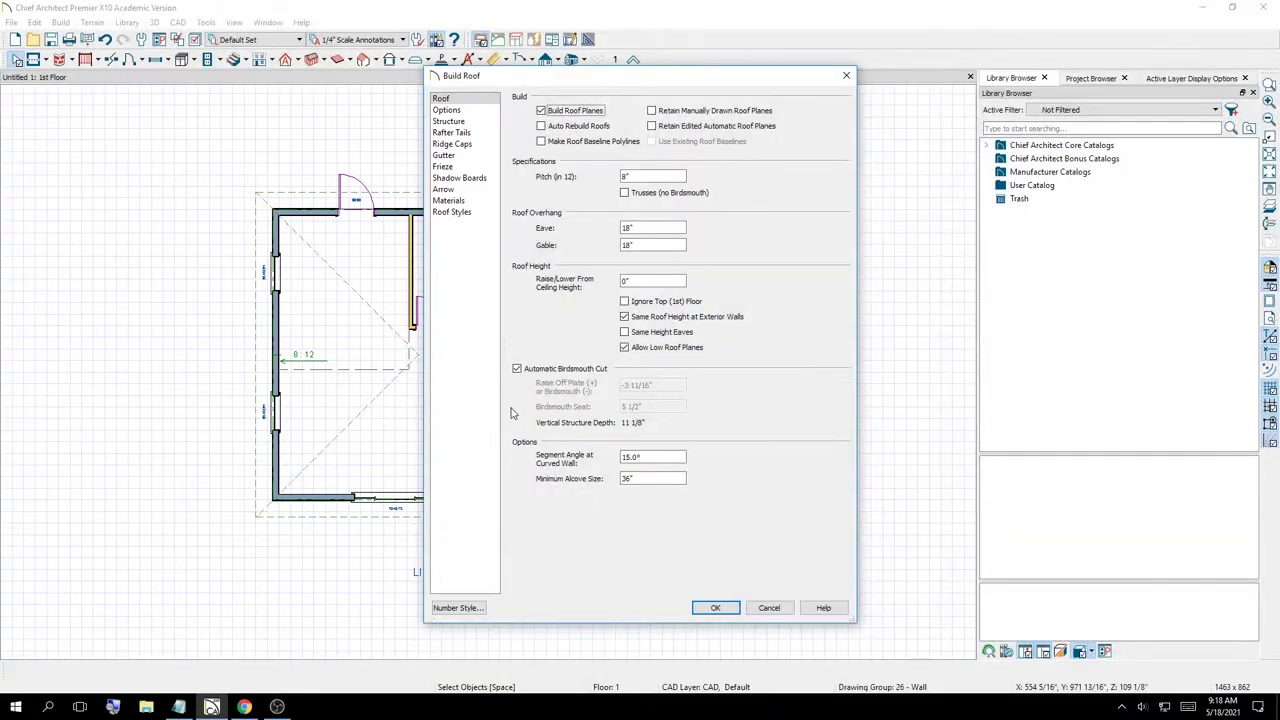
left_click(718, 608)
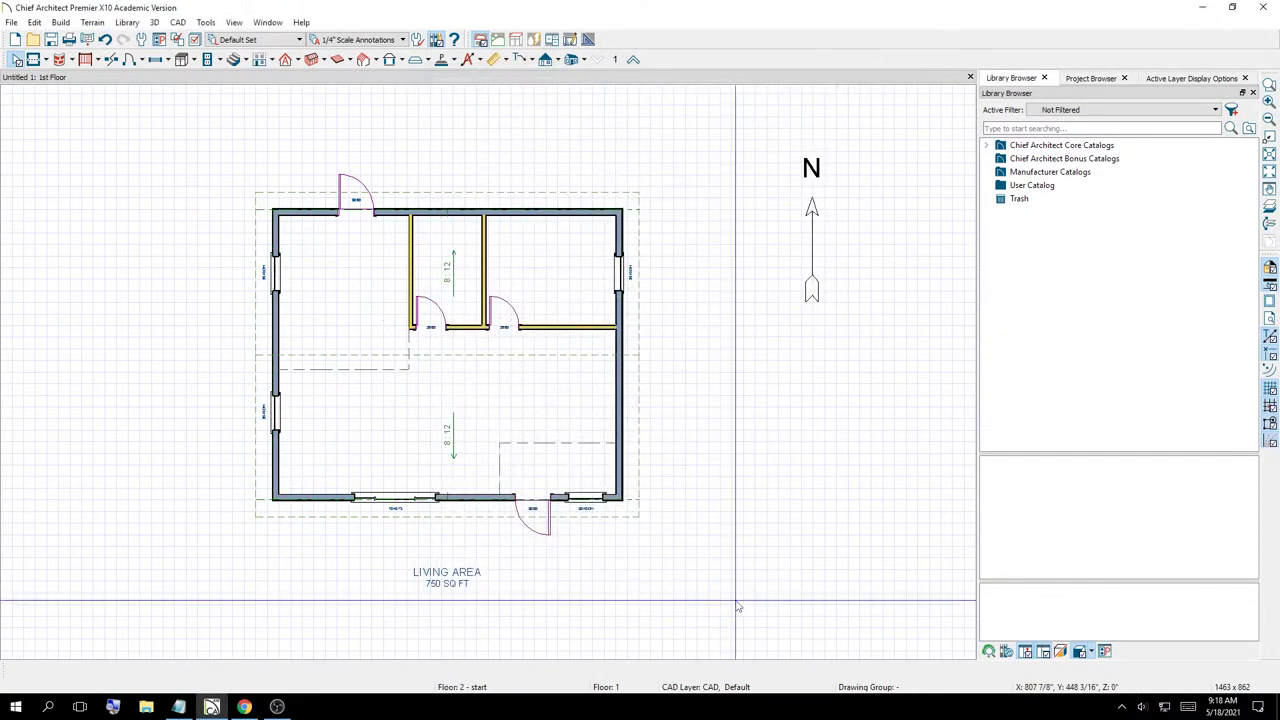
scroll(244, 208, "up", 1)
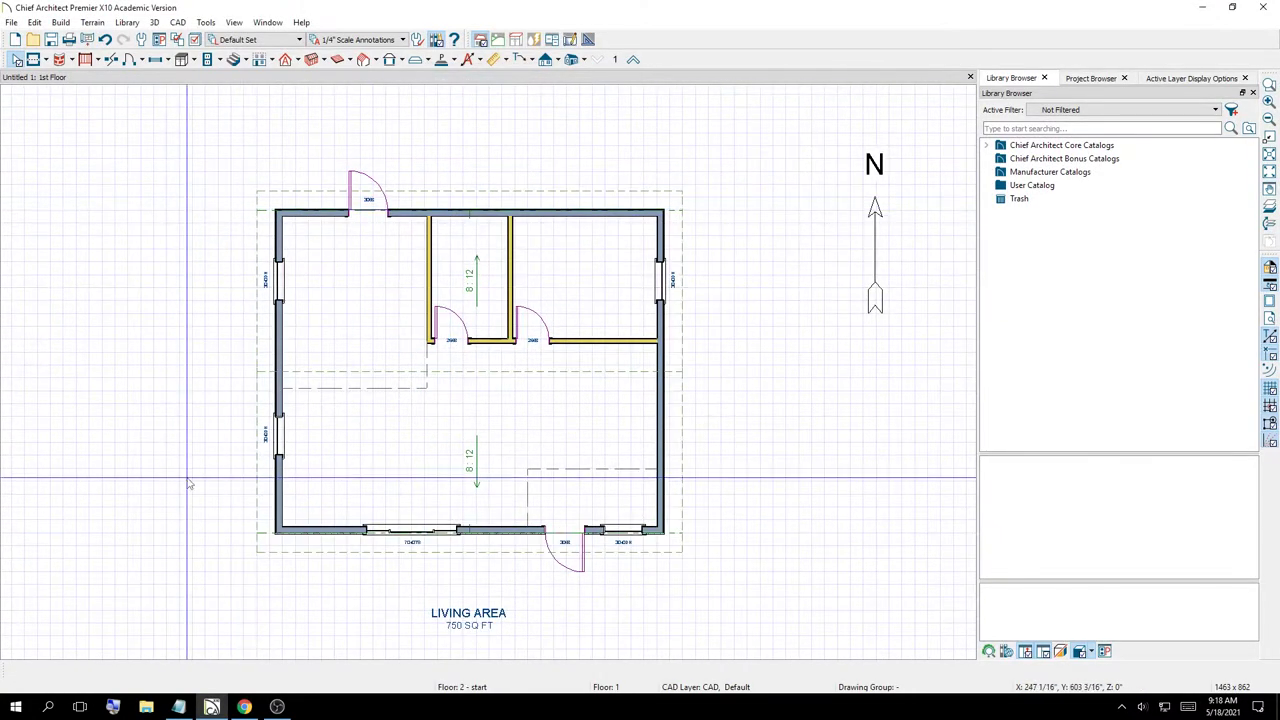
key("Print")
mouse_move(757, 141)
left_mouse_down()
mouse_move(155, 684)
mouse_move(161, 645)
left_mouse_up()
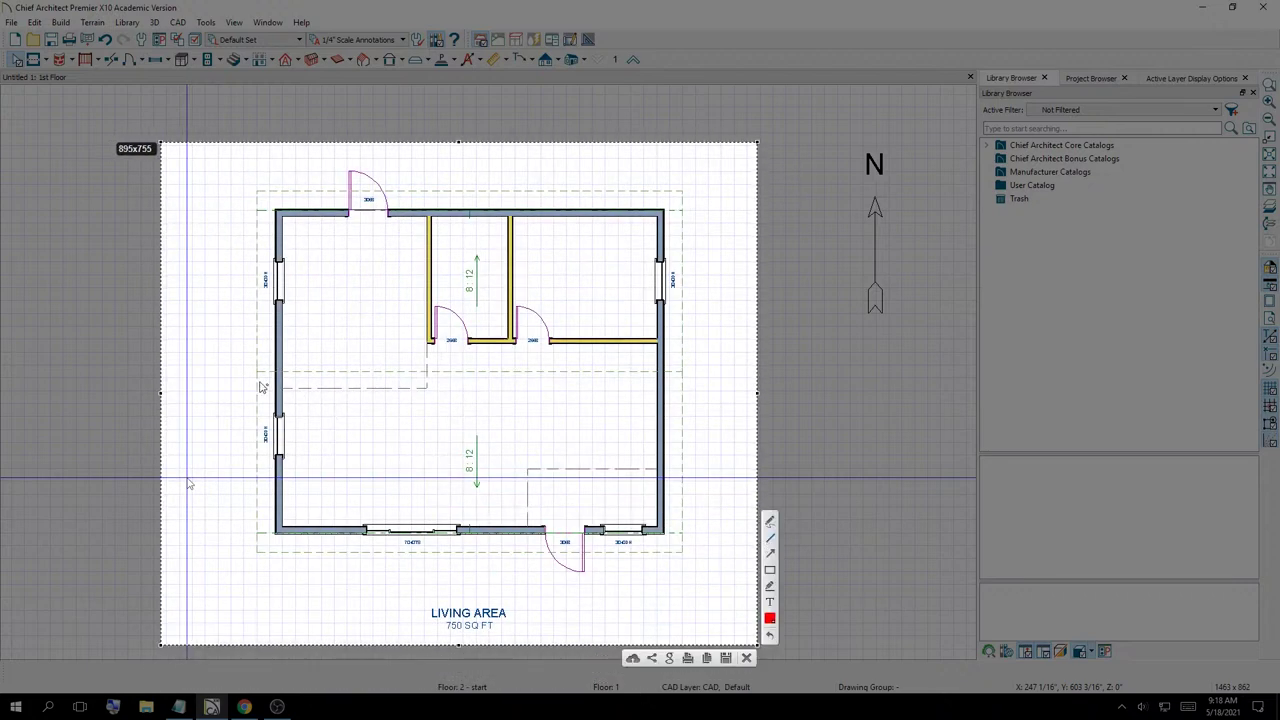
left_click_drag(253, 373, 685, 377)
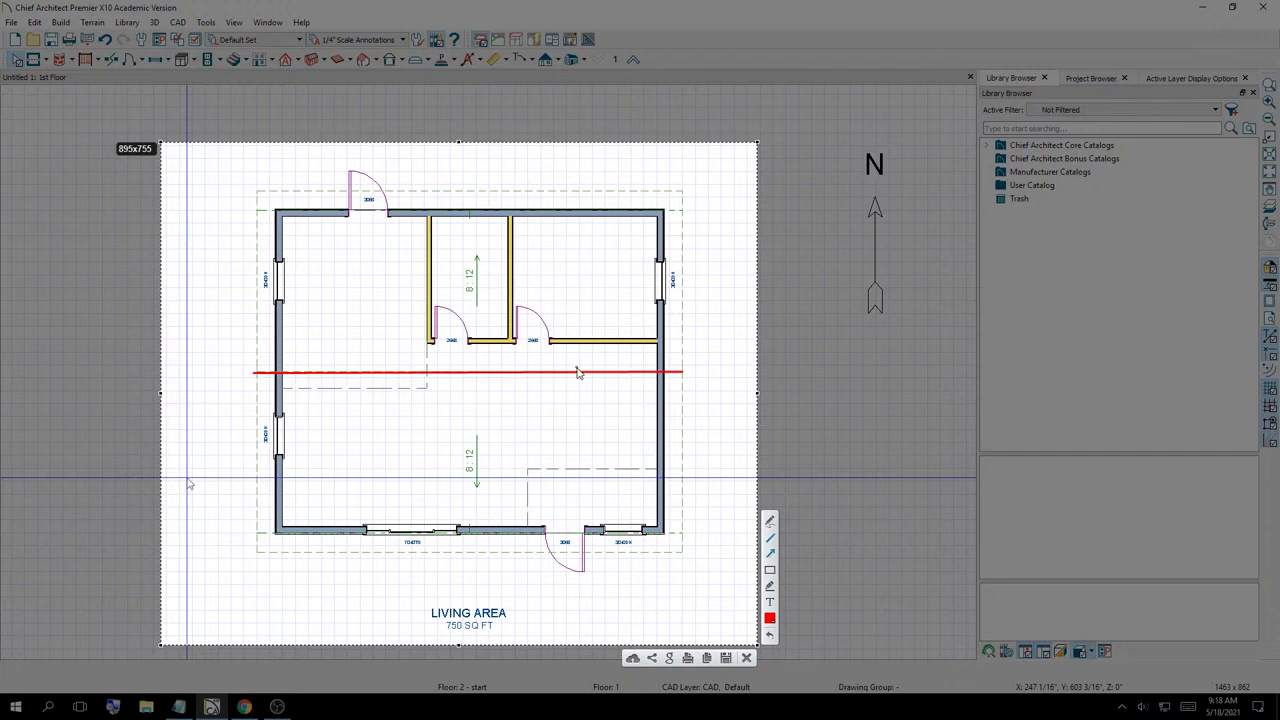
left_click_drag(577, 368, 577, 245)
mouse_move(347, 370)
left_mouse_down()
mouse_move(346, 226)
mouse_move(345, 245)
left_mouse_up()
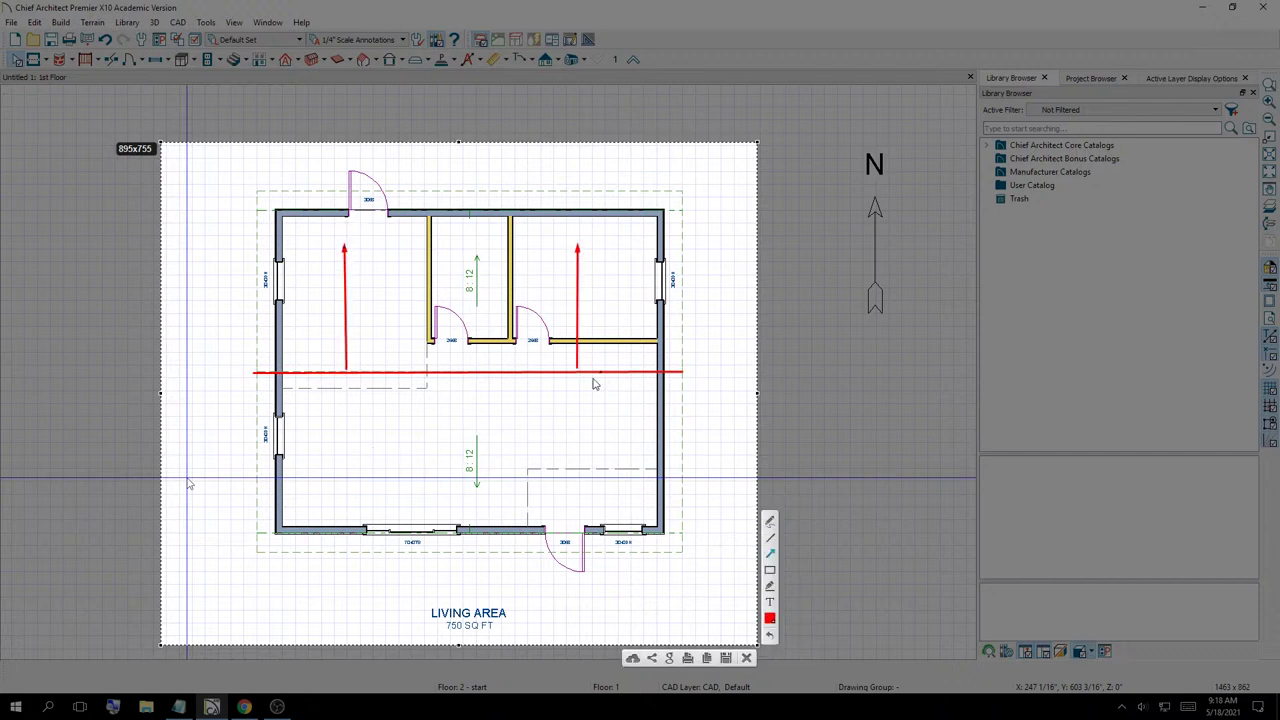
left_click_drag(575, 380, 576, 505)
left_click_drag(347, 390, 346, 502)
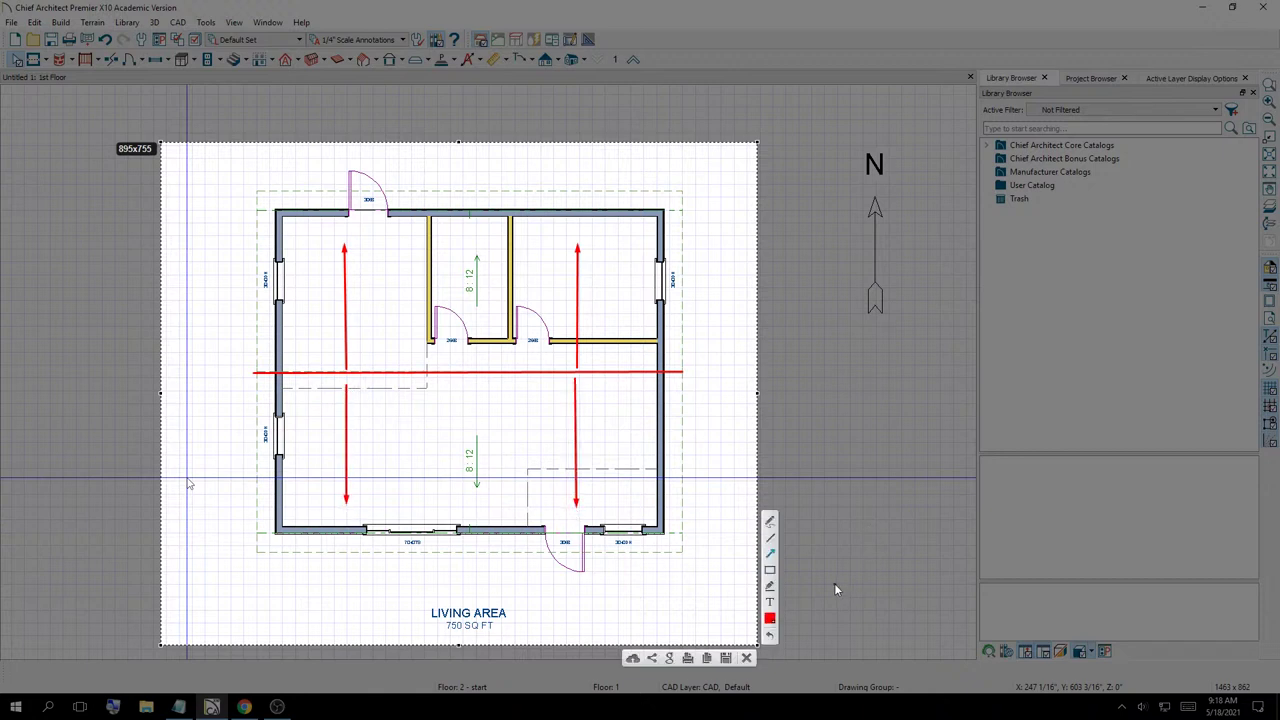
key("ctrl+z")
key("ctrl+z")
key("ctrl+z")
key("ctrl+z")
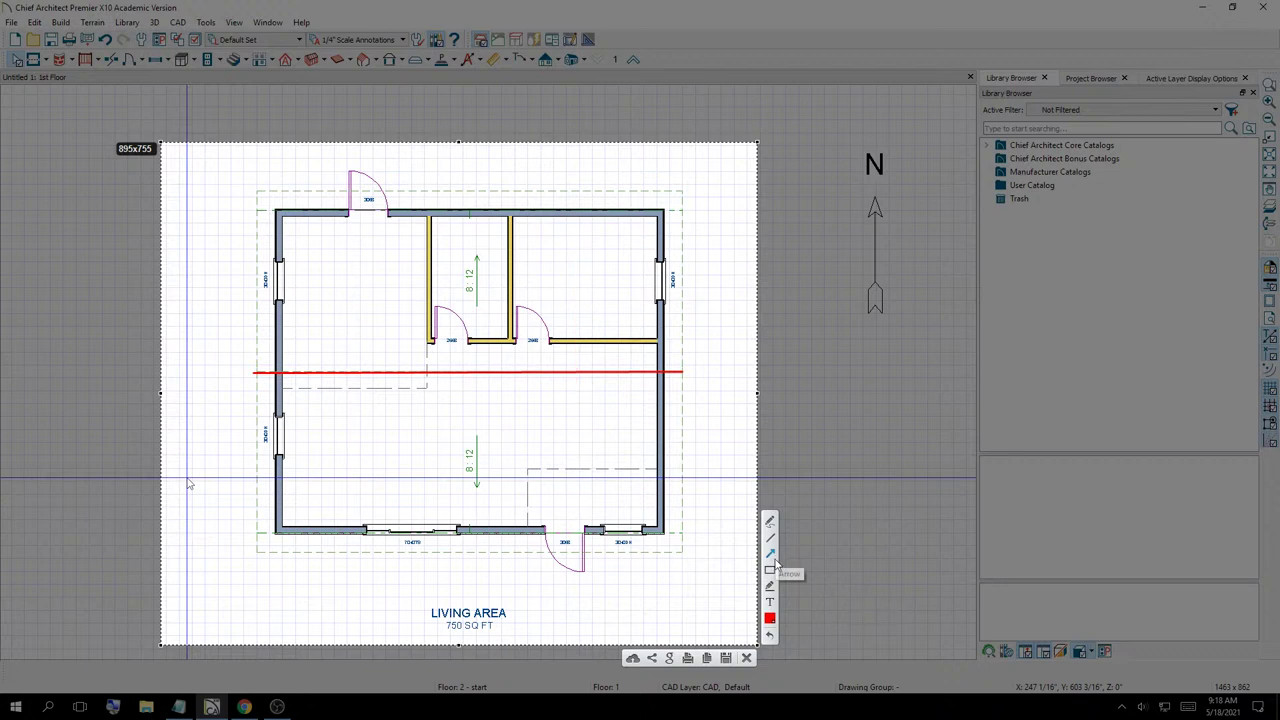
left_click_drag(290, 381, 331, 537)
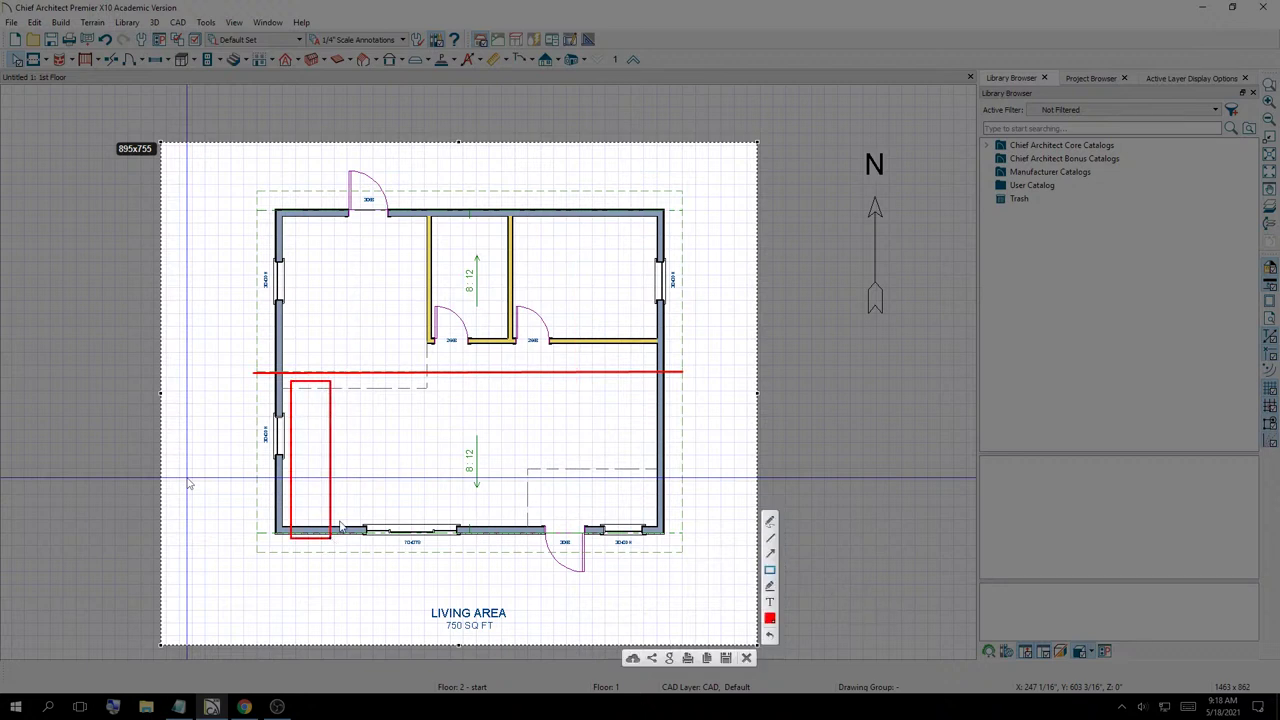
left_click_drag(367, 388, 380, 537)
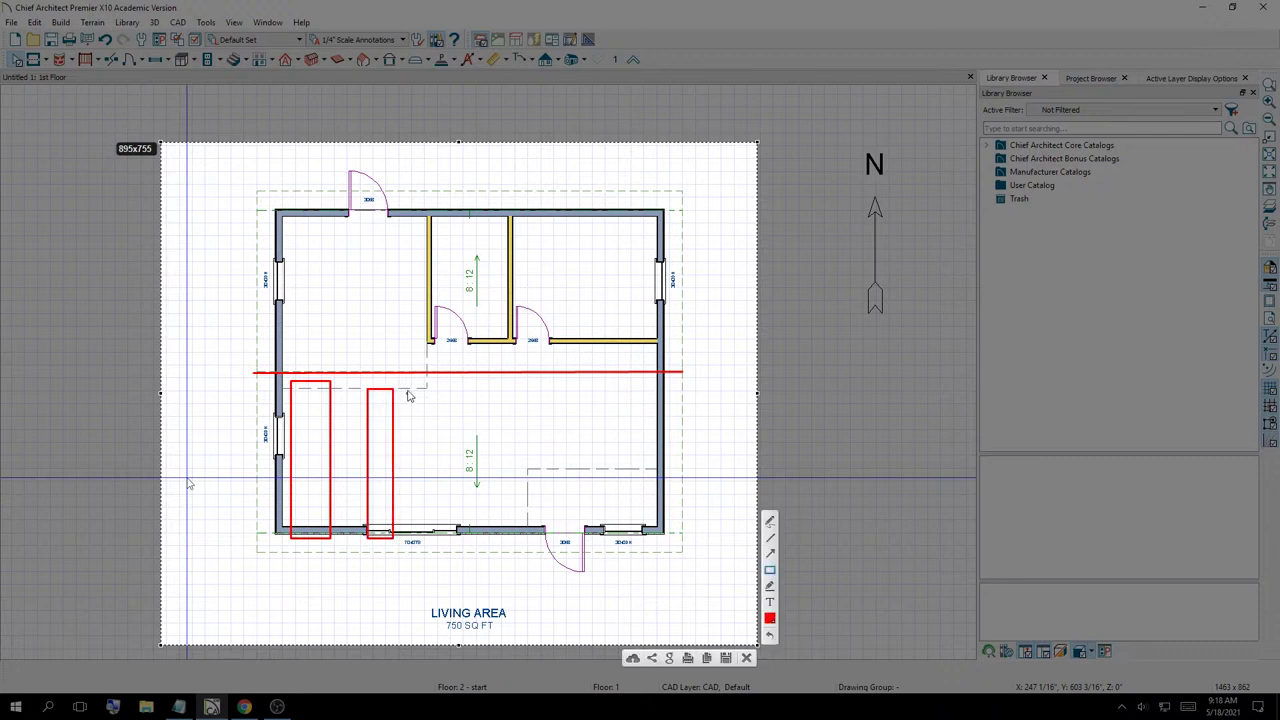
left_click_drag(411, 380, 458, 527)
left_click_drag(486, 395, 533, 537)
left_click_drag(556, 407, 578, 525)
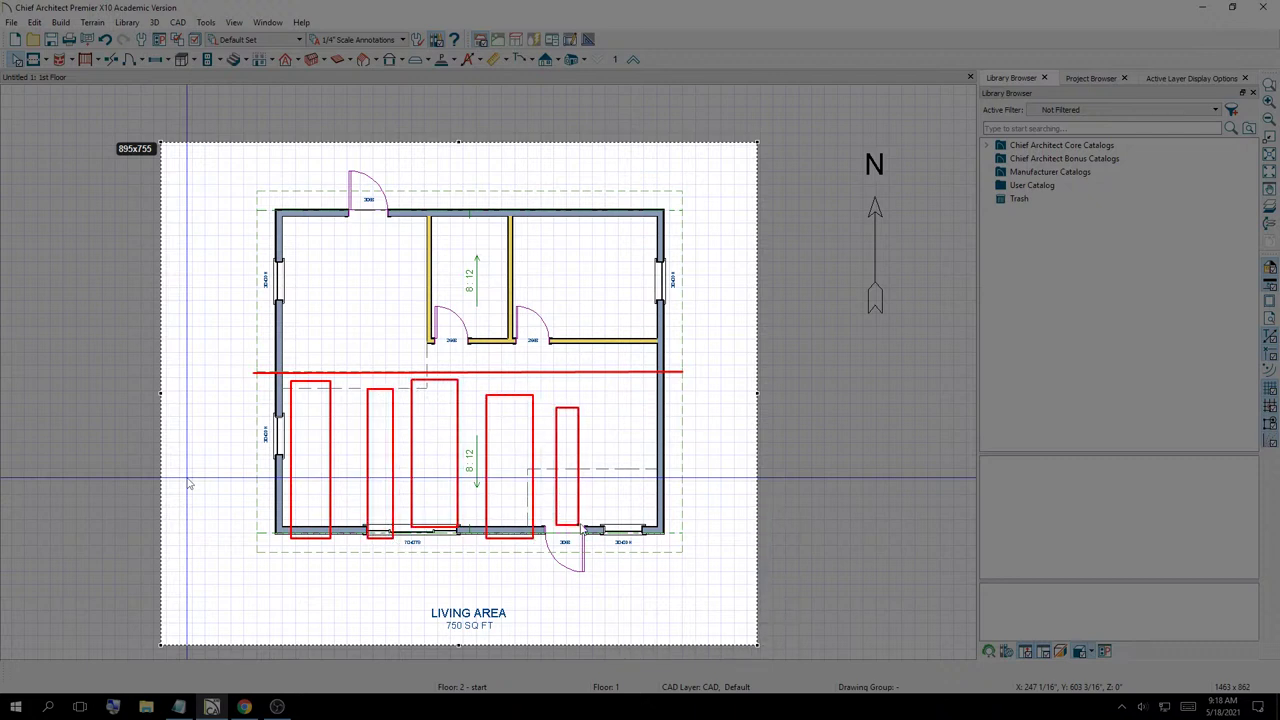
left_click_drag(597, 383, 636, 537)
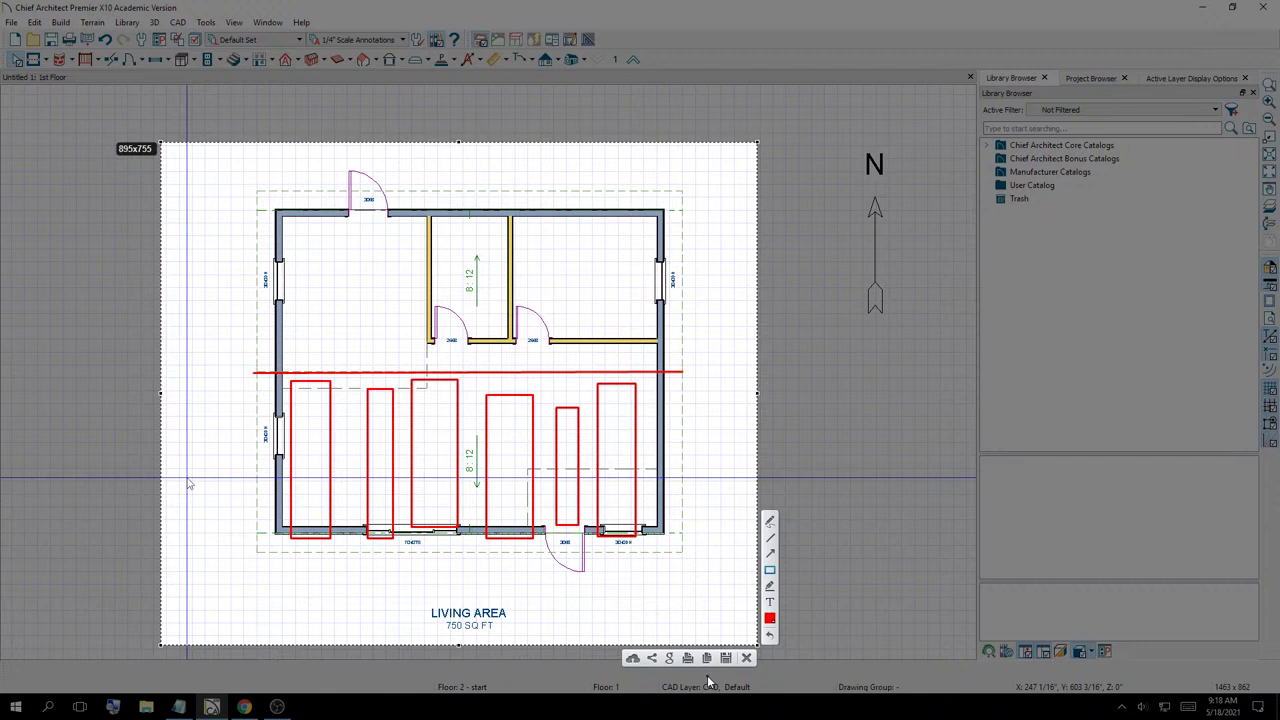
key("Escape")
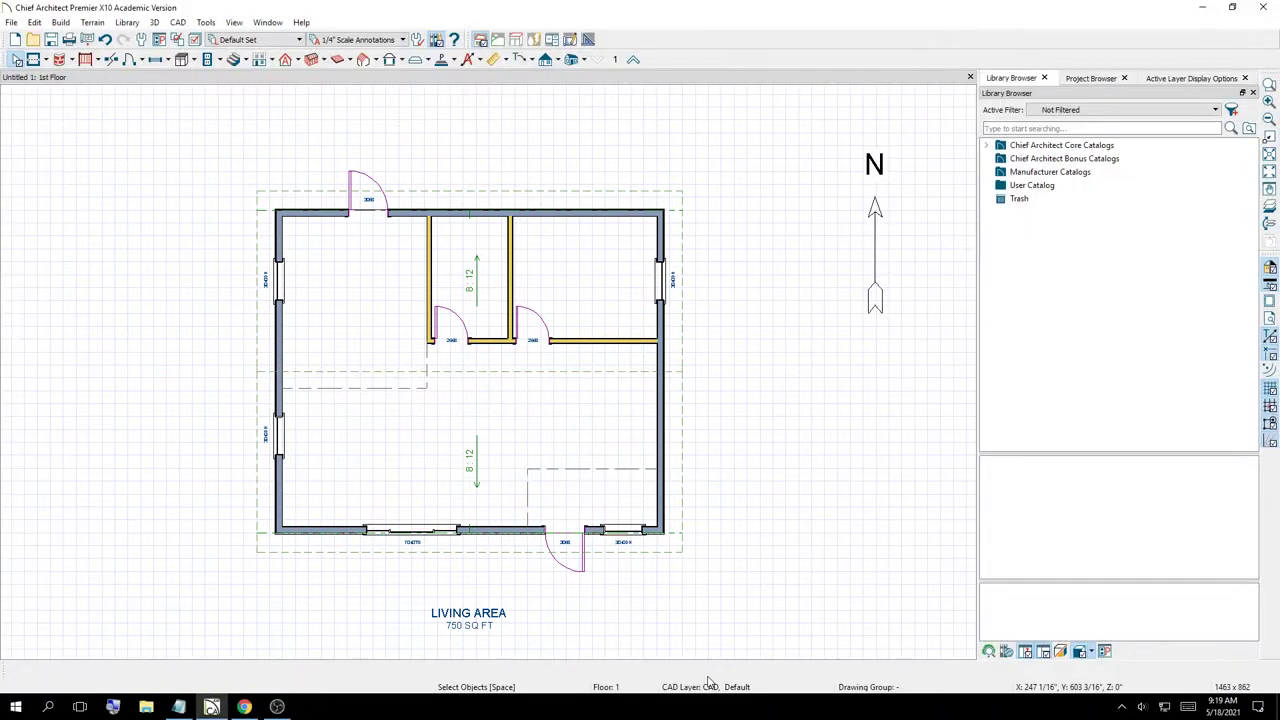
key("F9")
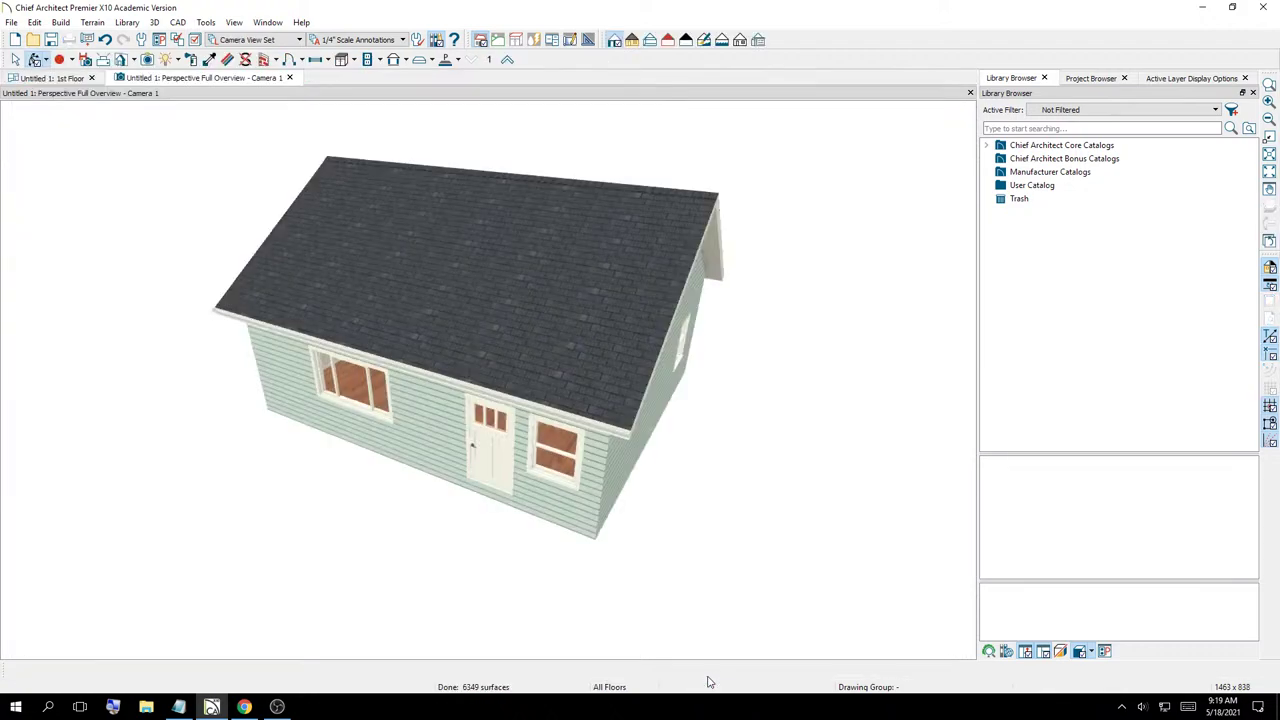
left_click_drag(503, 377, 608, 174)
scroll(589, 120, "up", 3)
left_click_drag(586, 128, 543, 194)
left_click_drag(623, 197, 387, 440)
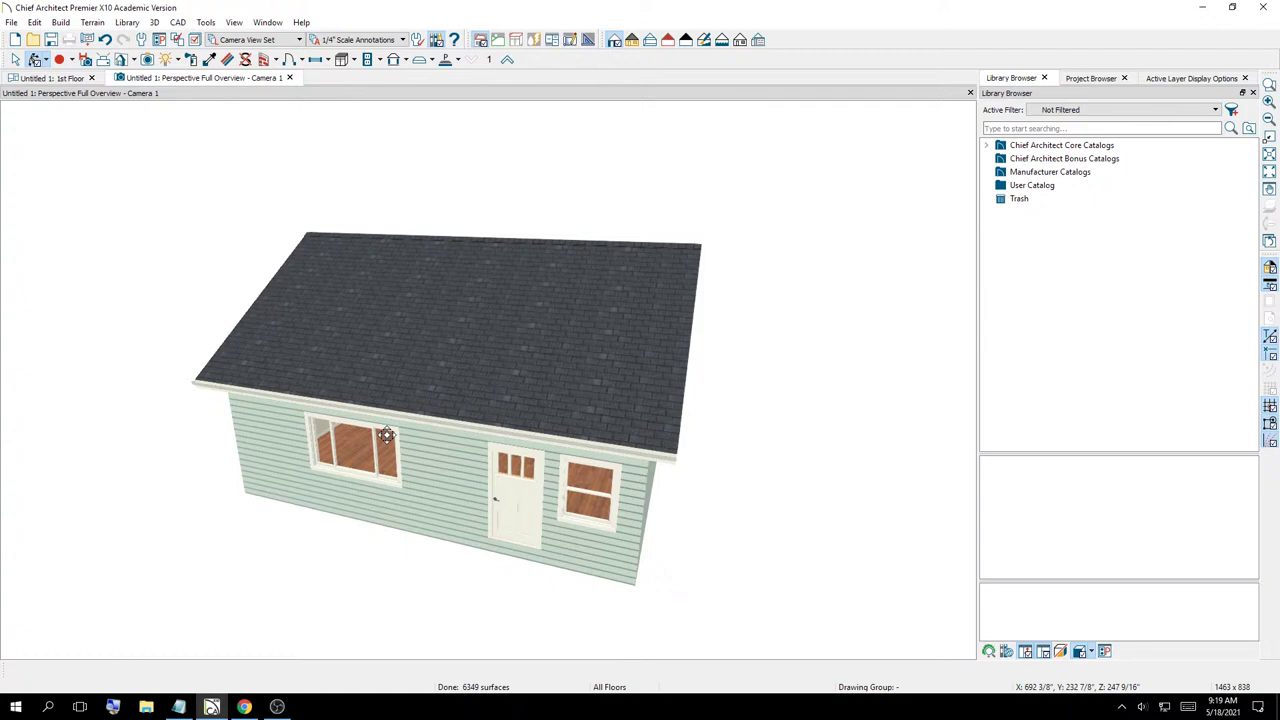
Return to the plan and bring up the roof's Gutter settings to replace the gutter profile
left_click(289, 77)
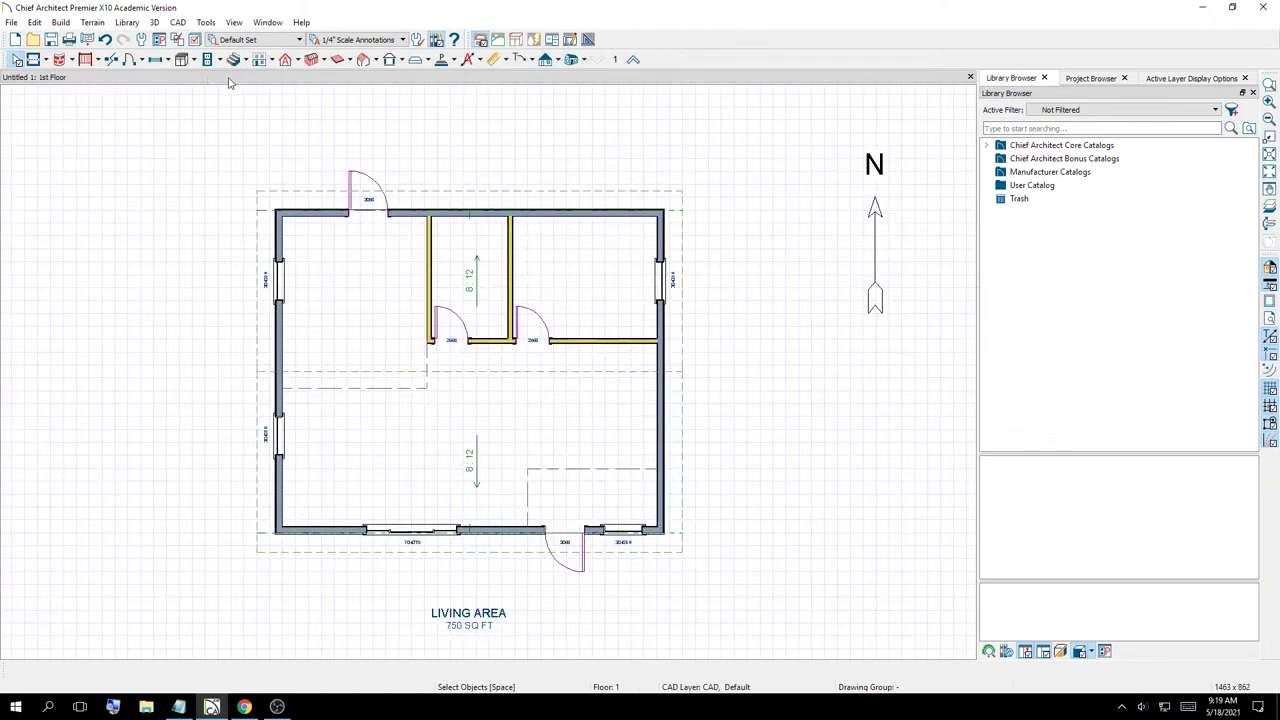
left_click(286, 59)
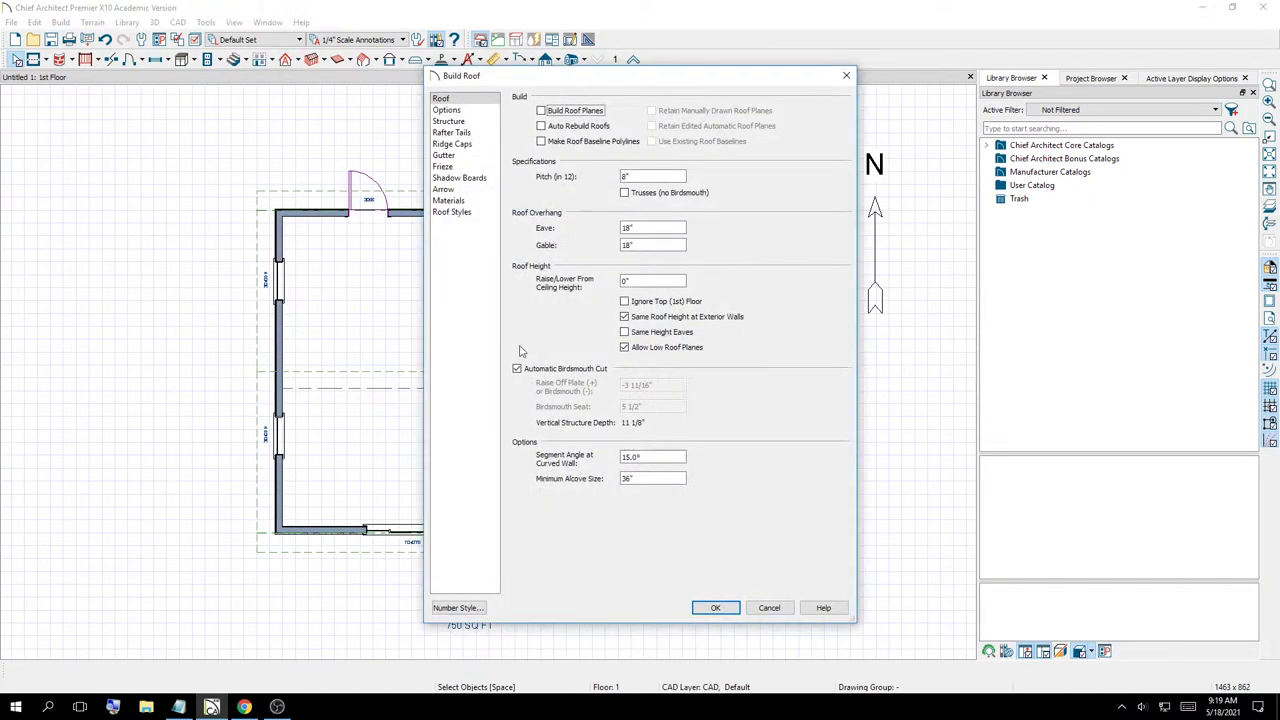
left_click(450, 132)
left_click(451, 144)
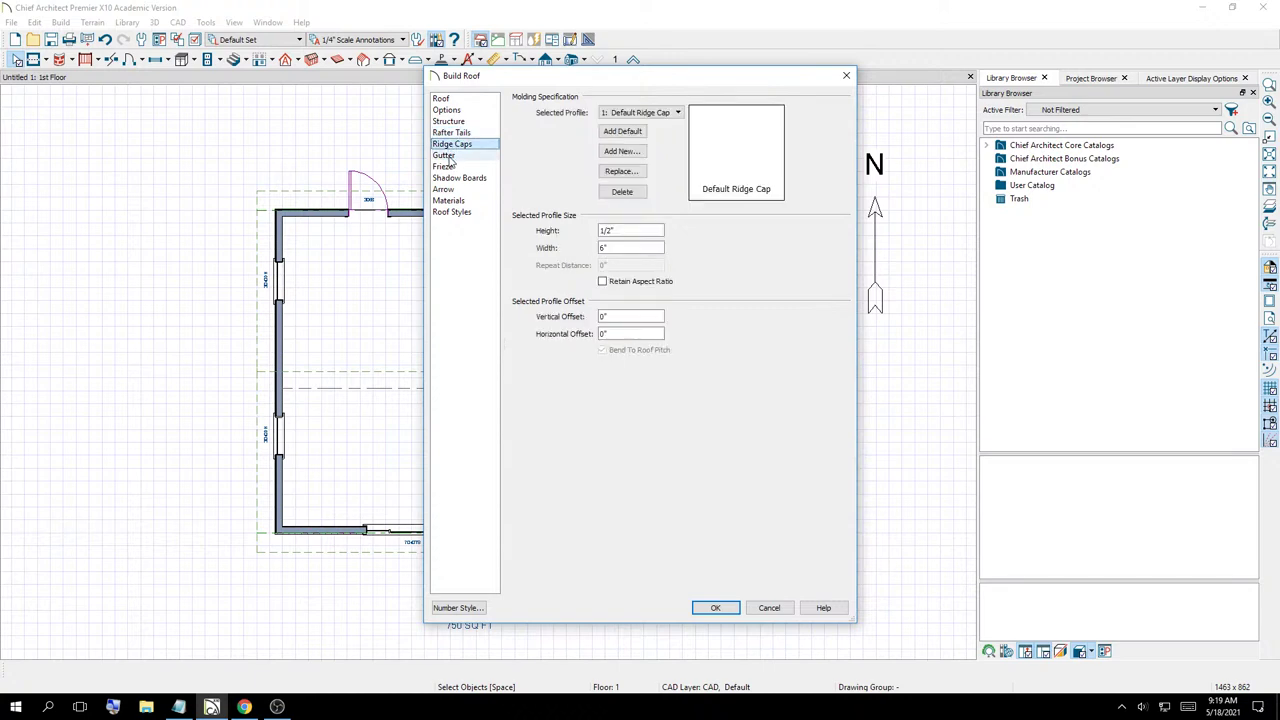
left_click(444, 156)
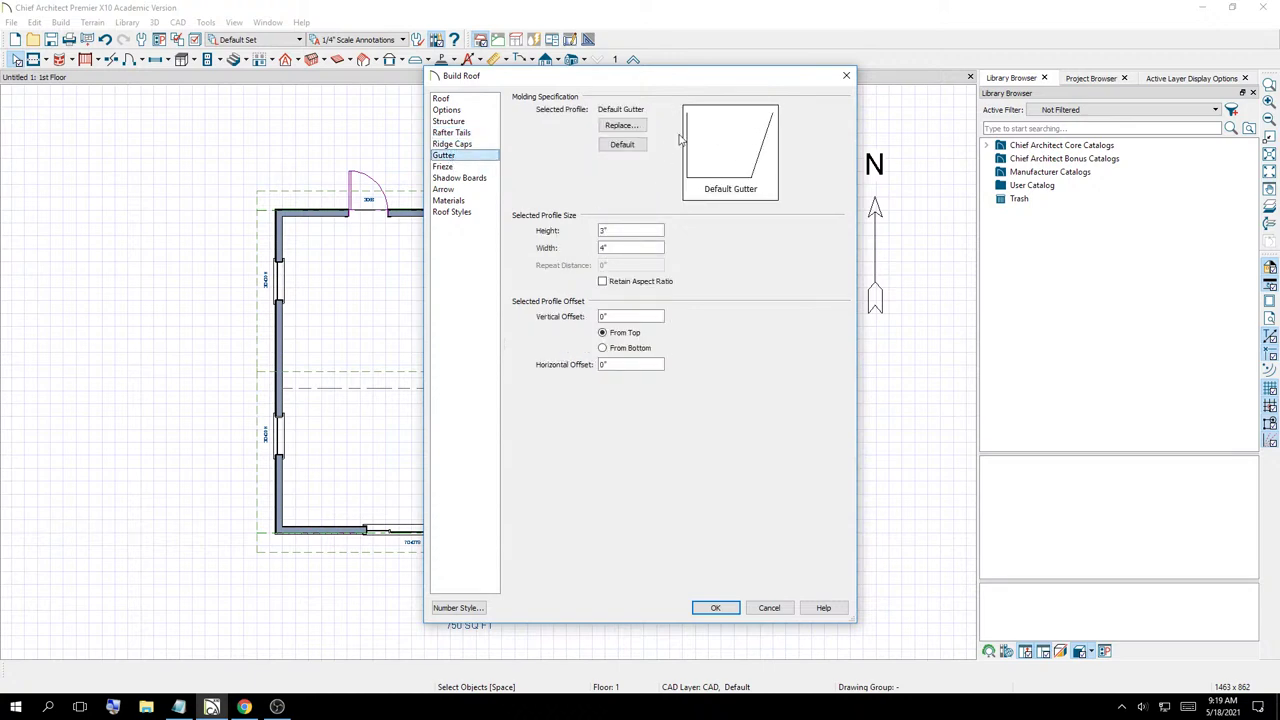
left_click(619, 127)
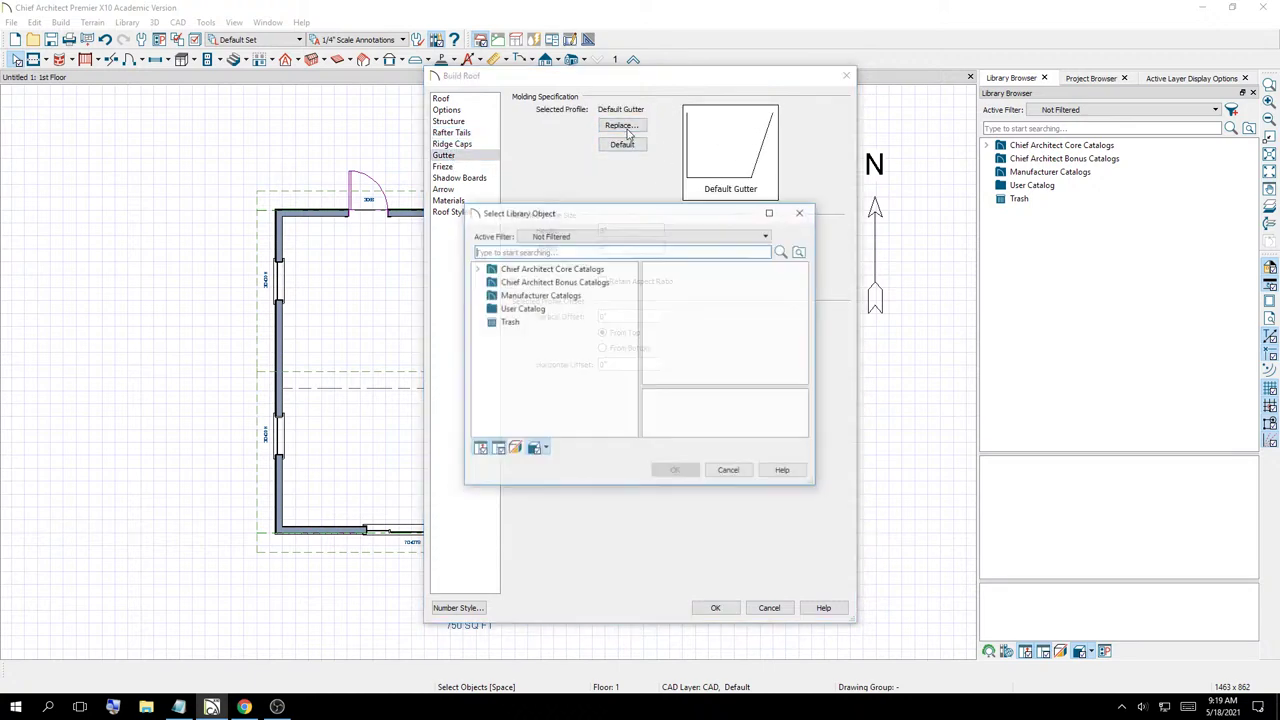
Browse Core Catalogs > Architectural > Moldings, Profiles, Extrusions > Gutters, previewing CRG 1 through CRG 4
left_click(477, 269)
left_click(490, 282)
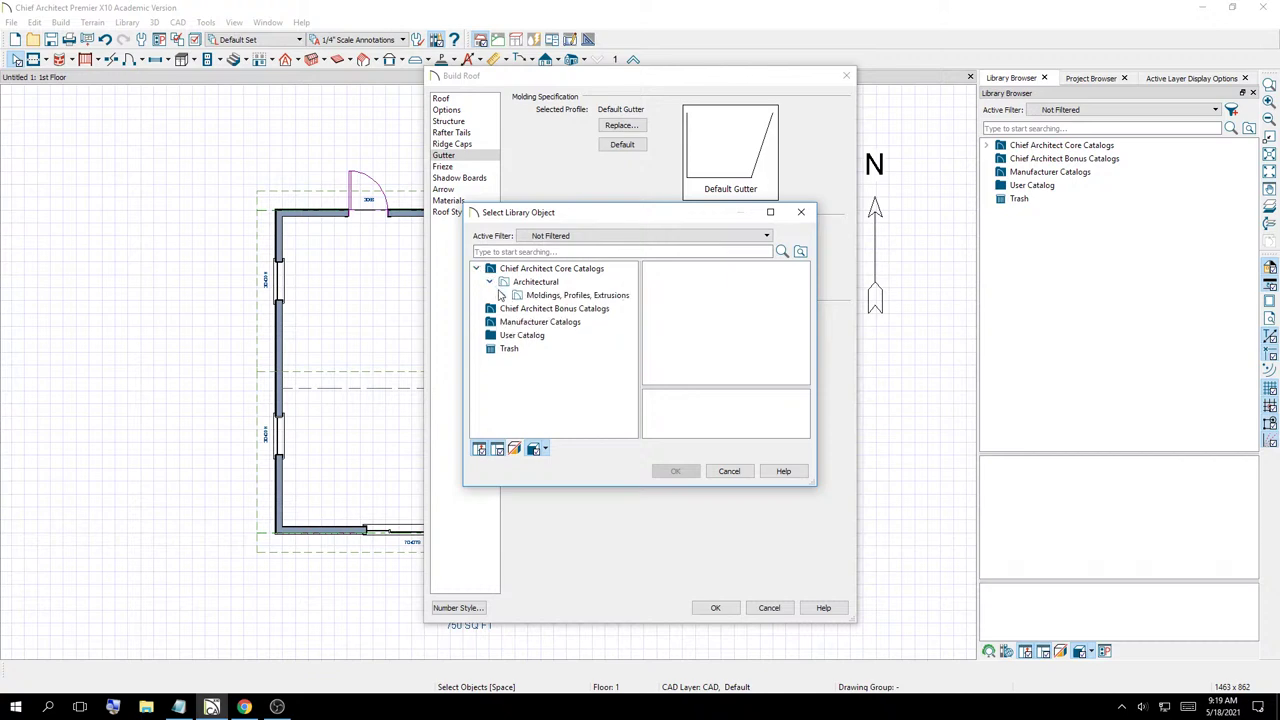
left_click(503, 295)
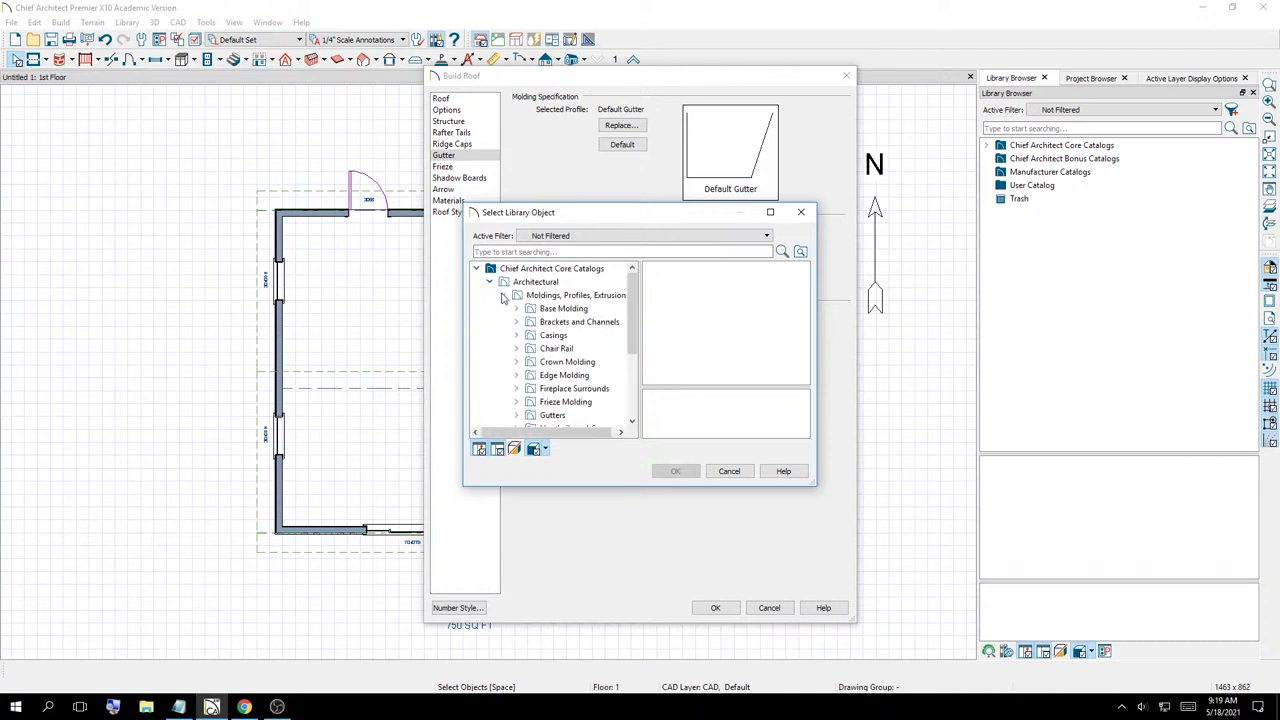
left_click(517, 415)
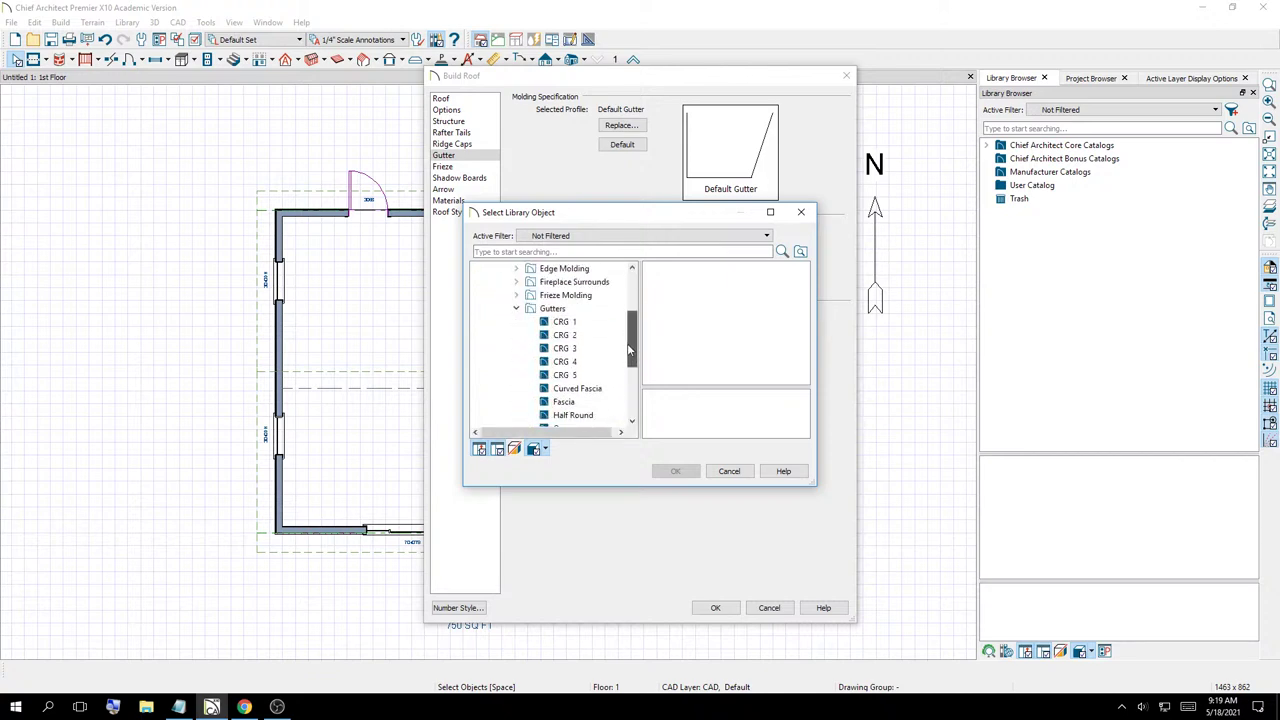
left_click(566, 322)
left_click(561, 336)
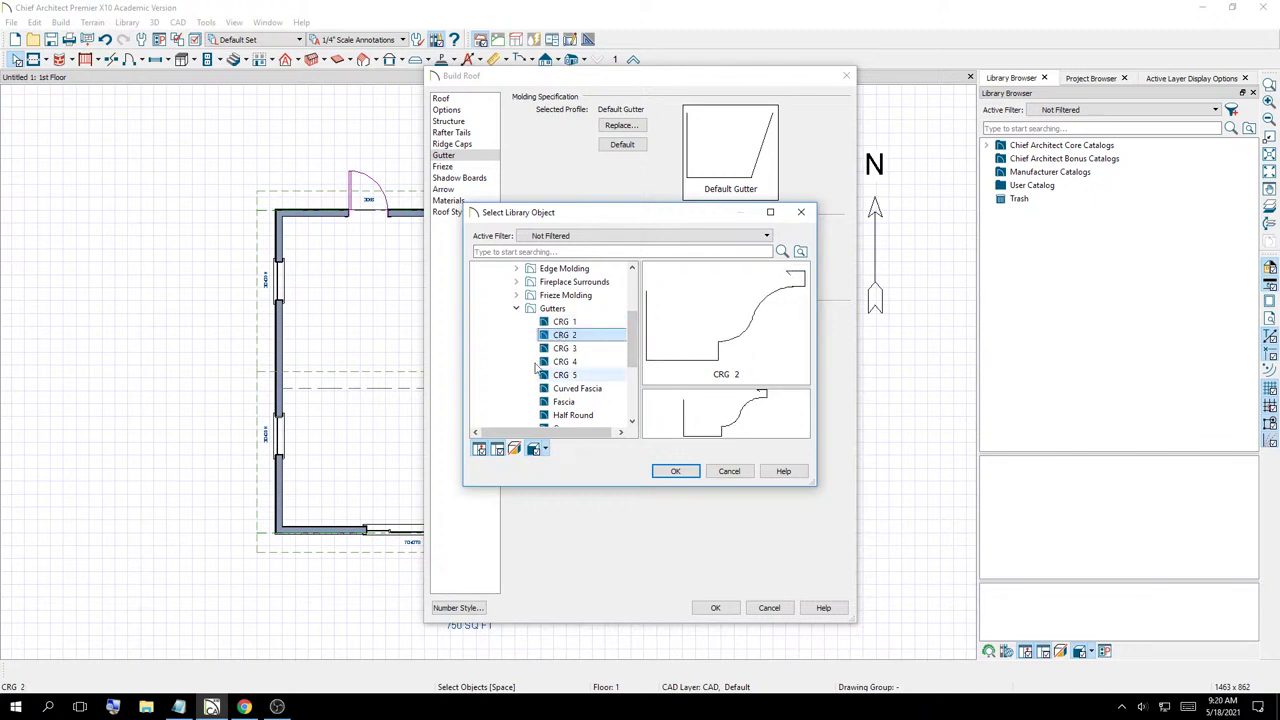
left_click(565, 349)
left_click(706, 361)
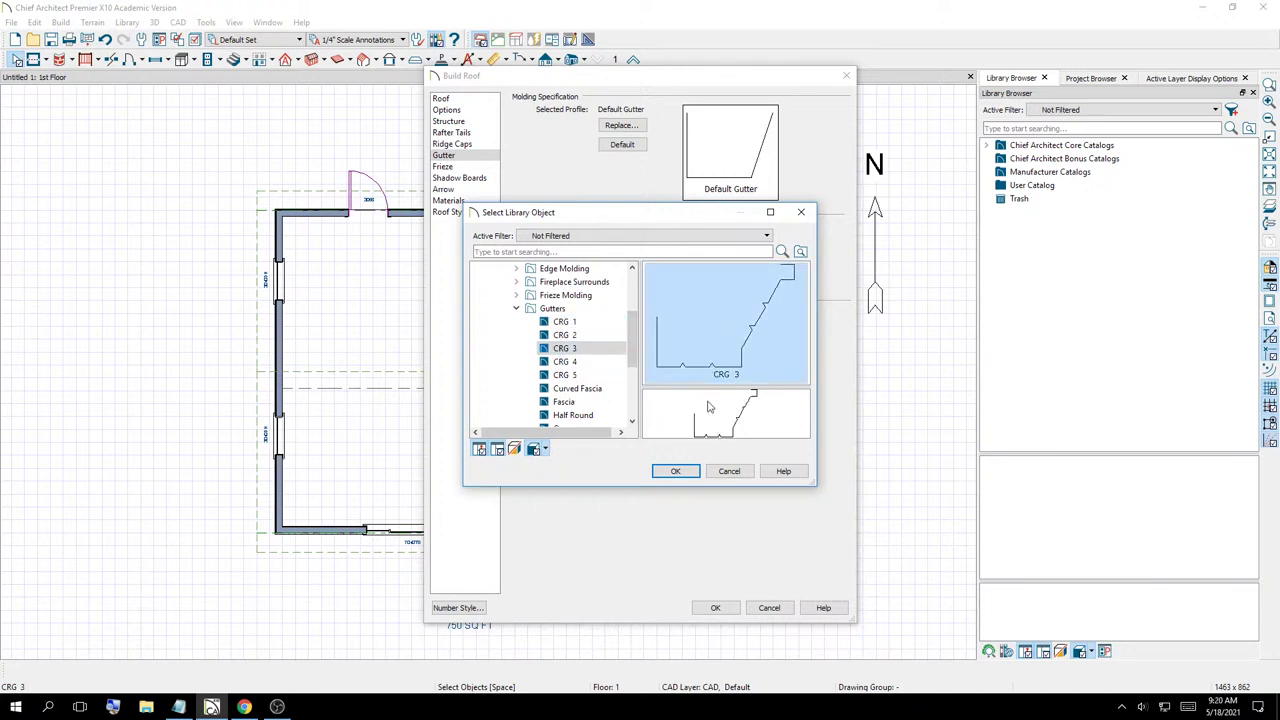
left_click(578, 362)
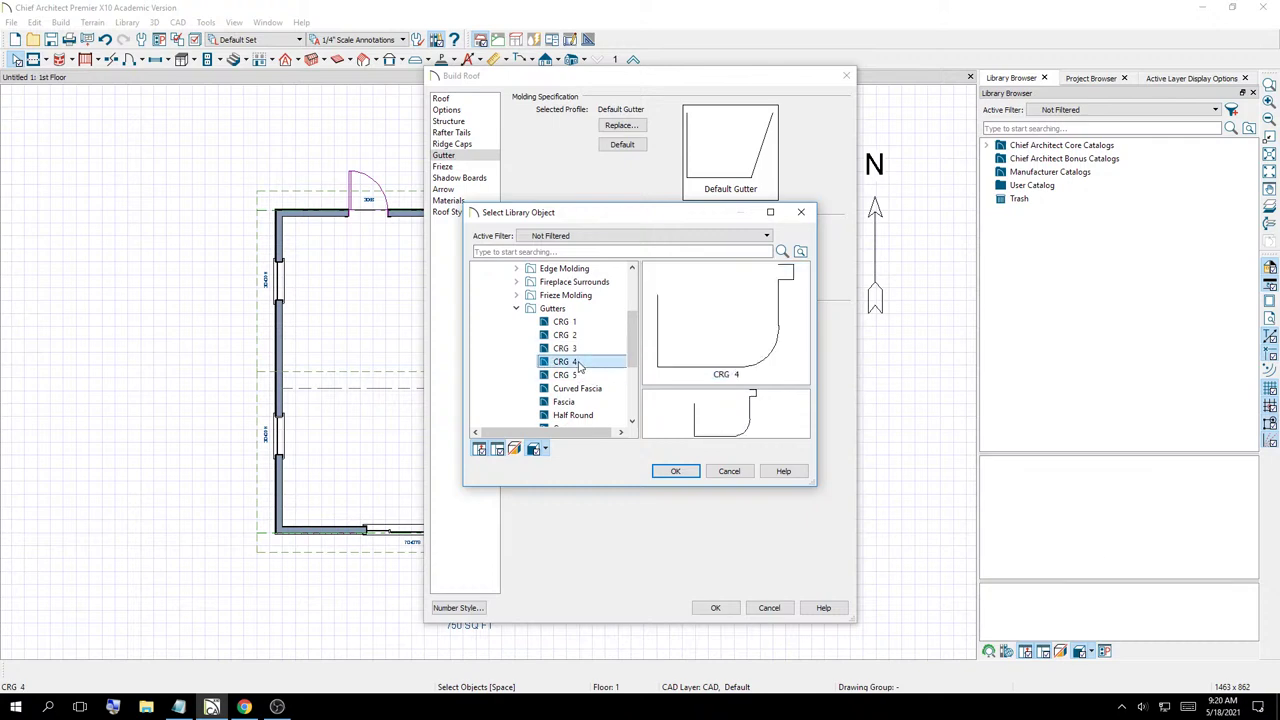
Pick CRG 2 as the gutter profile and apply the roof settings
key("Down")
key("Down")
key("Down")
key("Down")
key("Down")
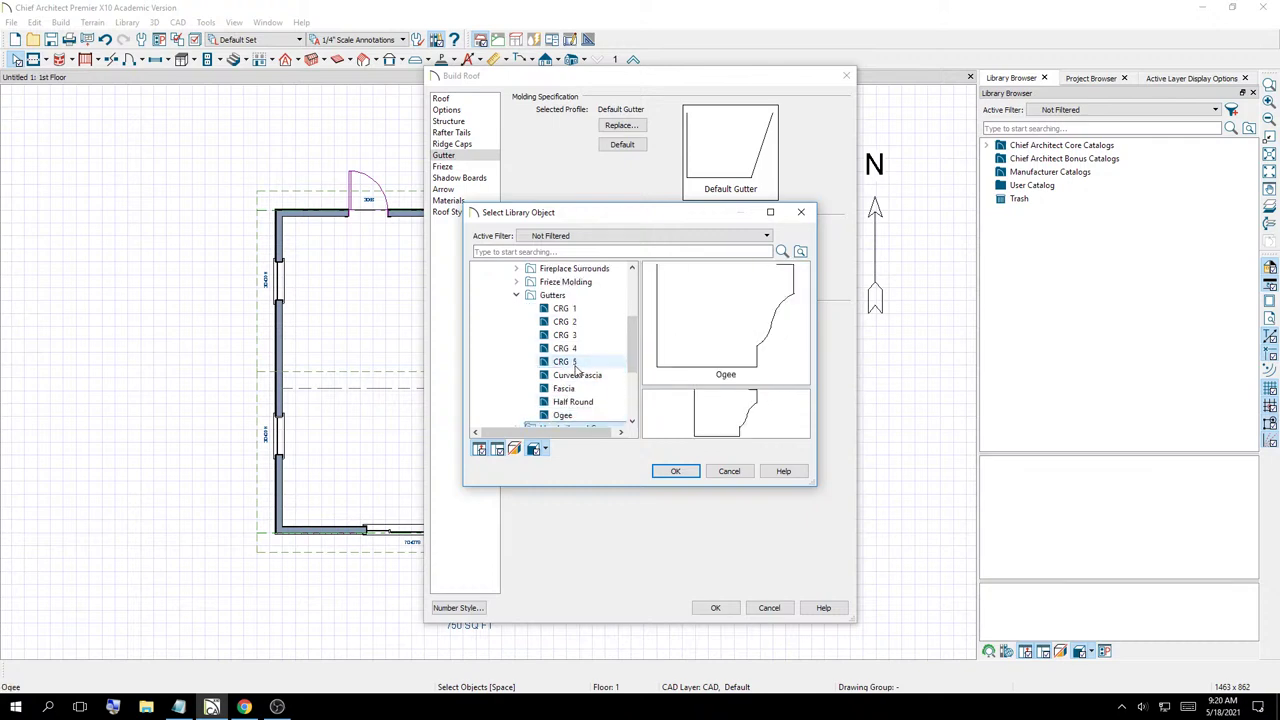
key("Down")
key("Up")
key("Up")
key("Up")
key("Up")
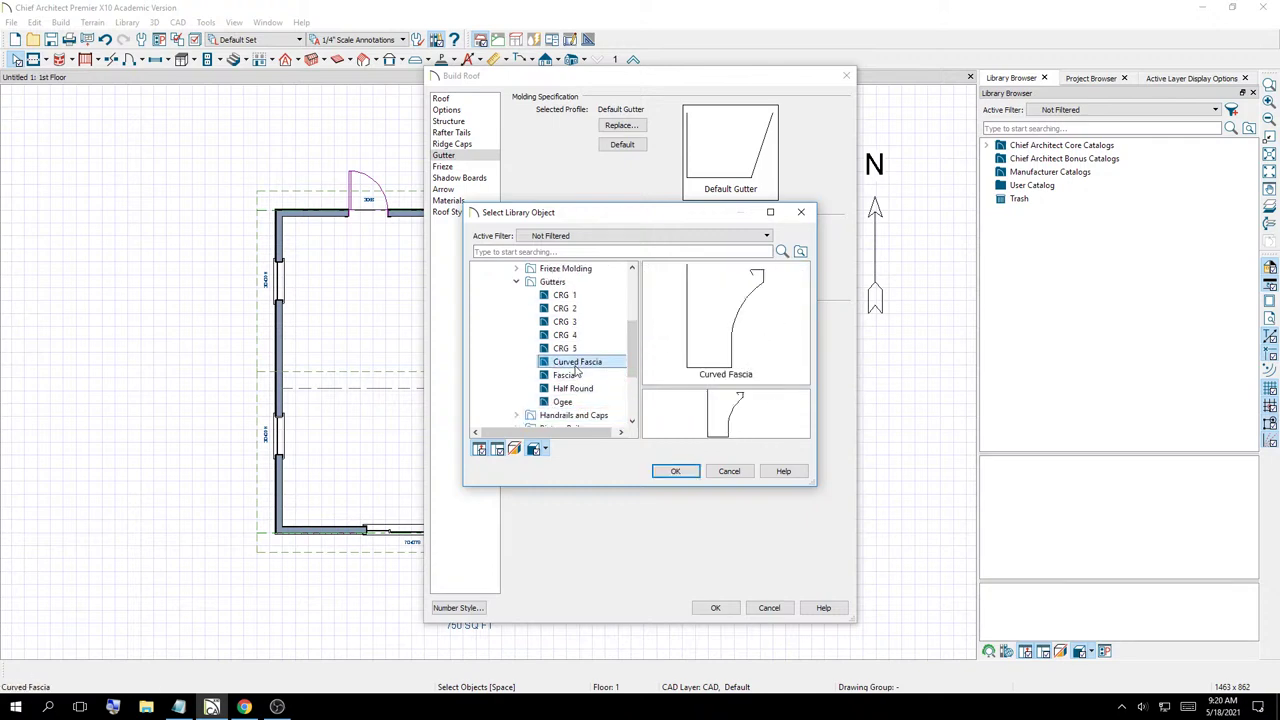
key("Up")
key("Up")
key("Up")
key("Up")
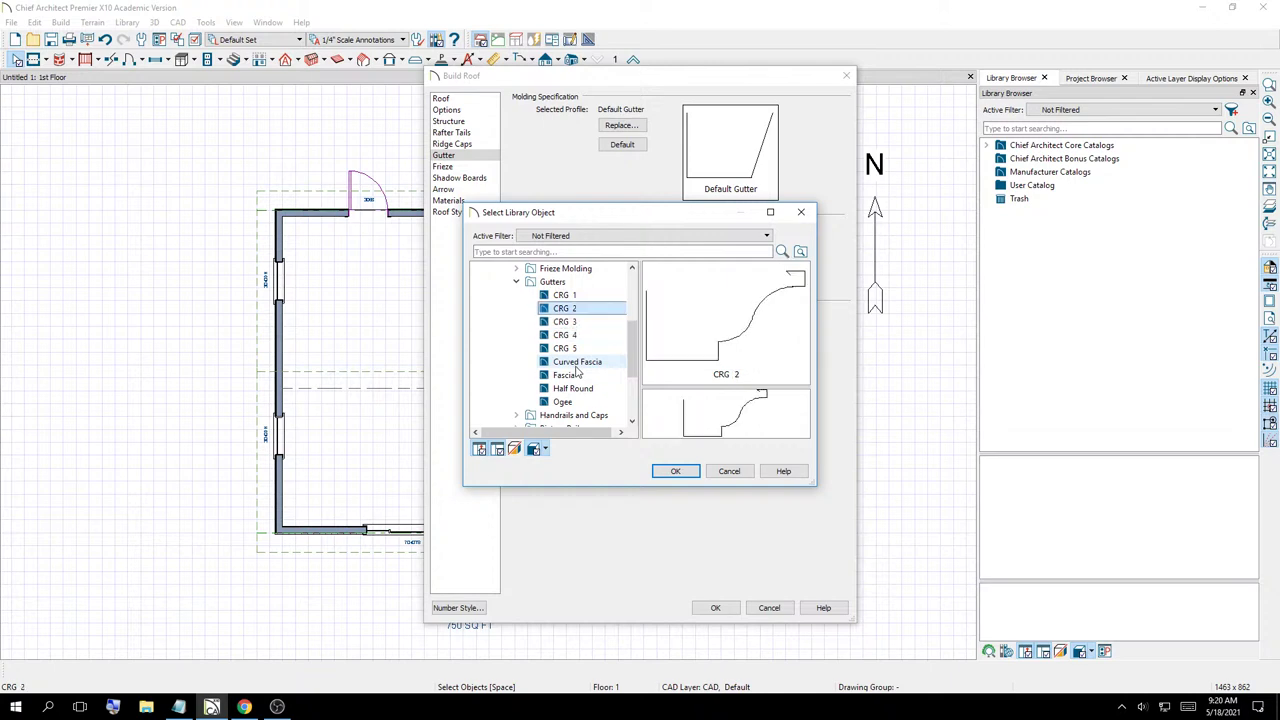
left_click(678, 471)
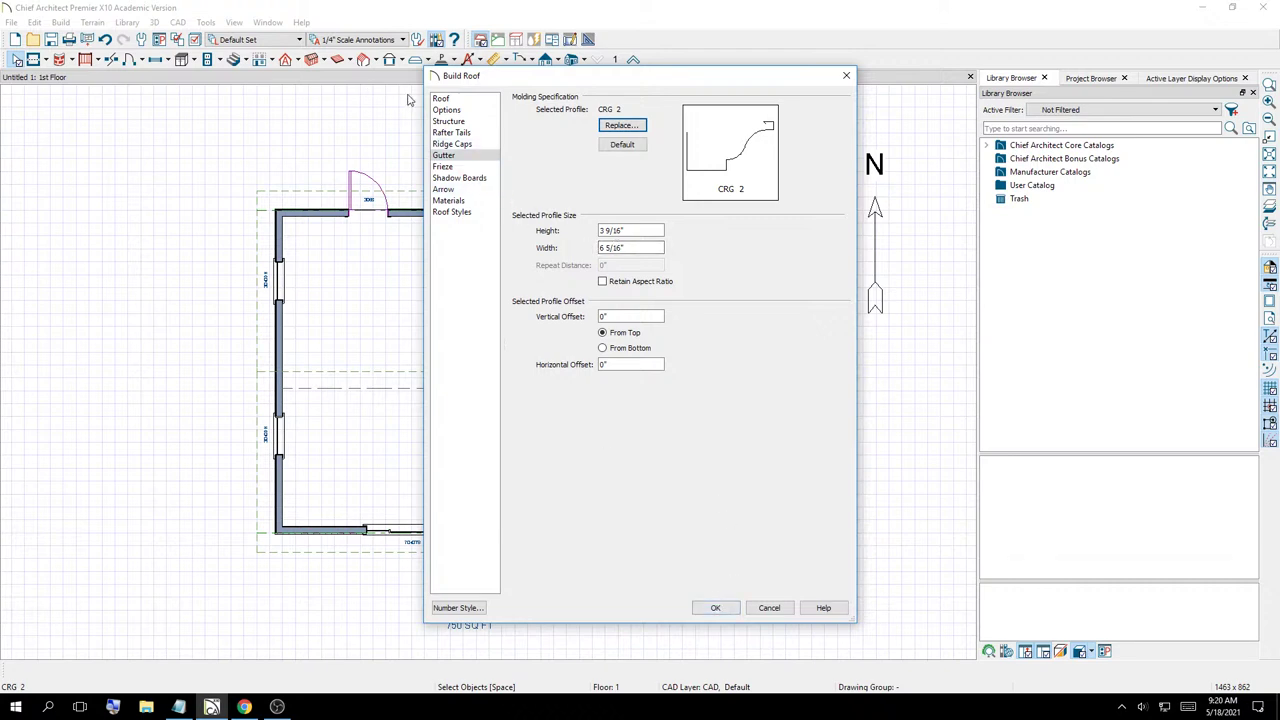
left_click(714, 607)
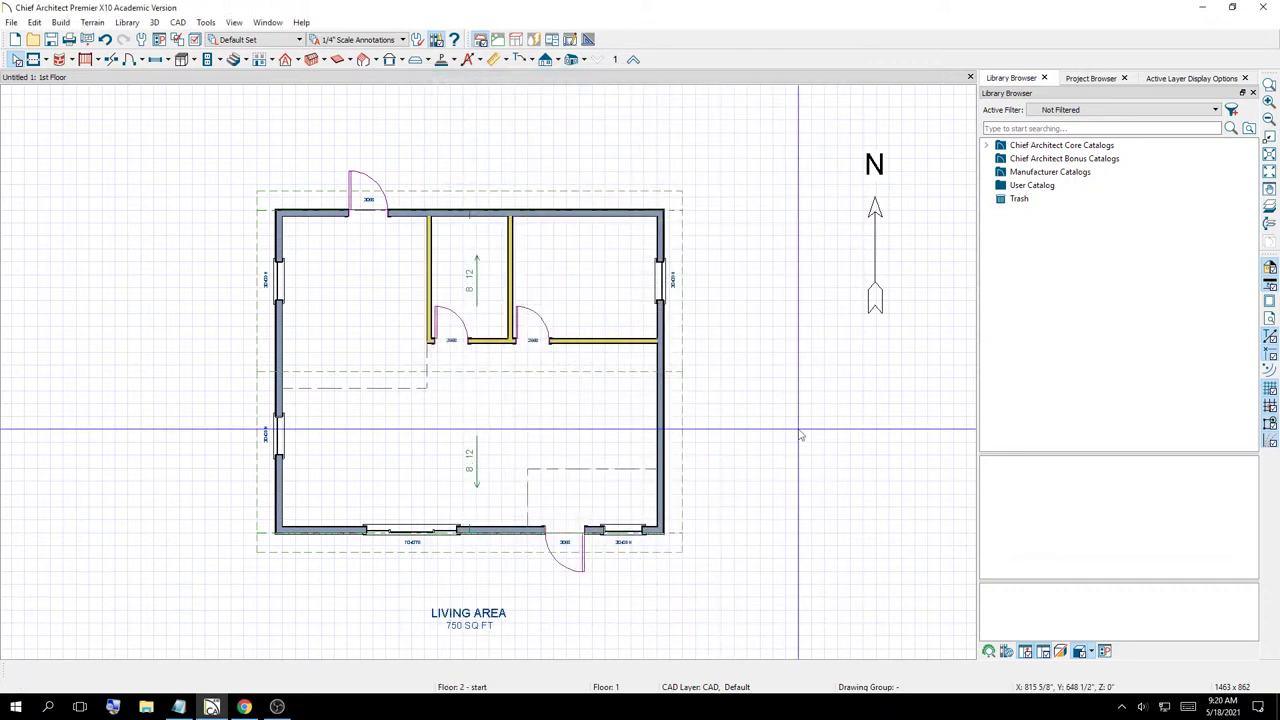
left_click(497, 39)
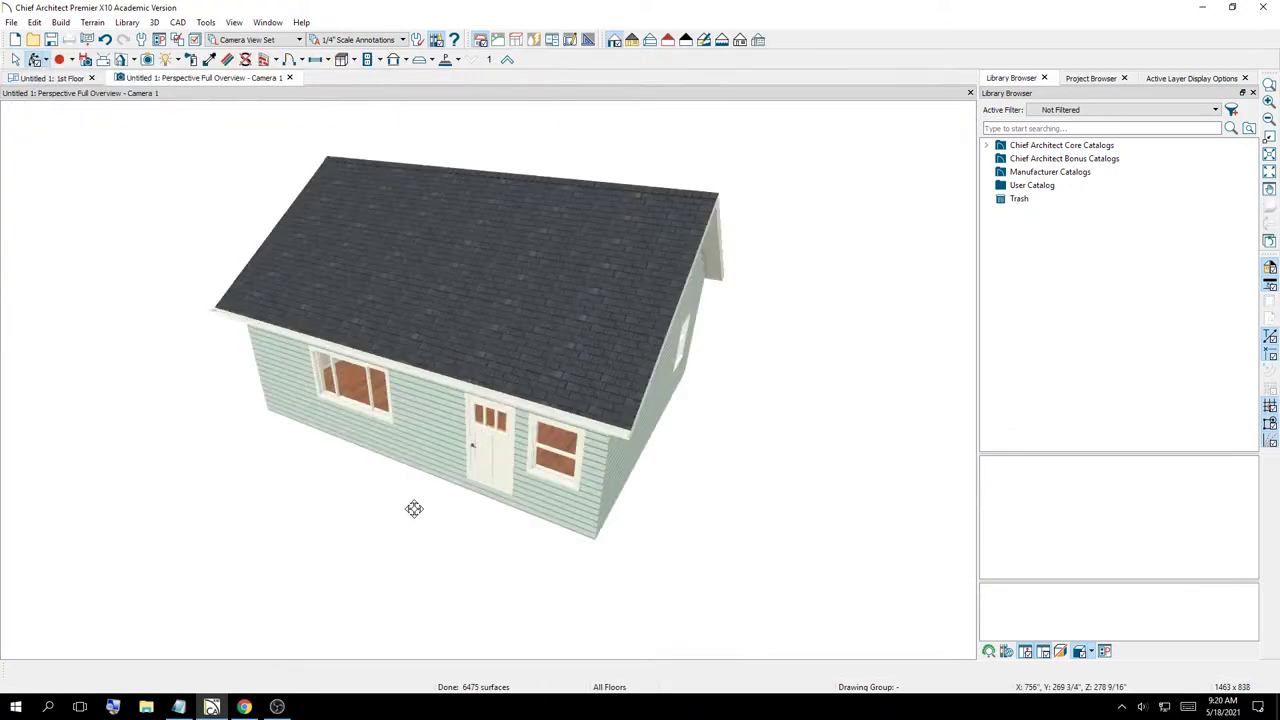
left_click_drag(414, 509, 333, 345)
scroll(420, 350, "up", 5)
scroll(480, 352, "down", 3)
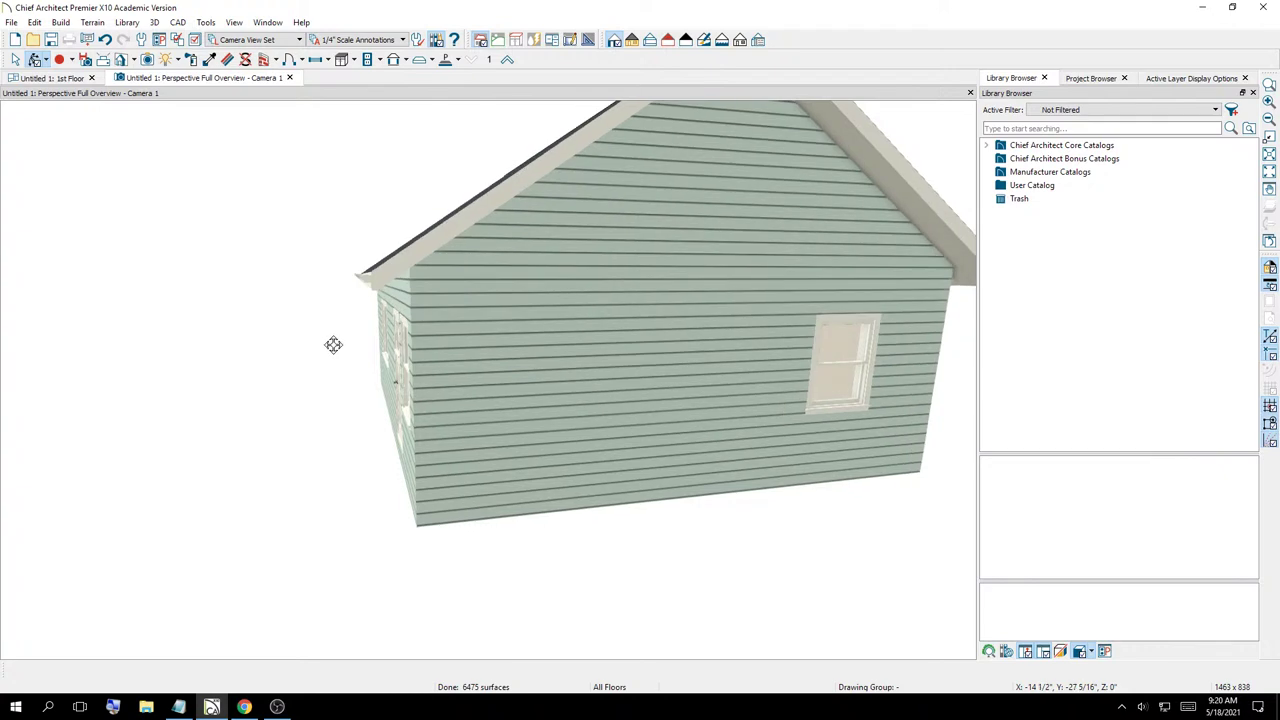
scroll(334, 342, "up", 1)
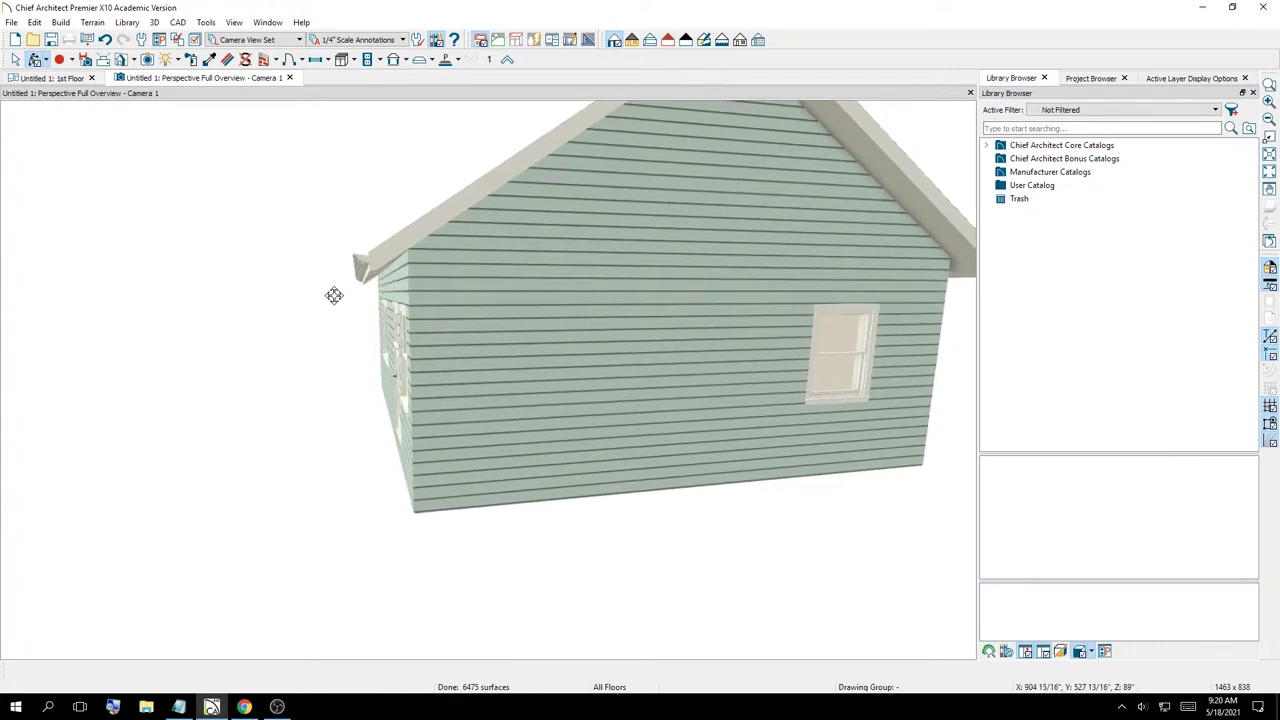
scroll(411, 209, "up", 4)
scroll(333, 287, "down", 3)
scroll(194, 377, "down", 2)
scroll(203, 366, "up", 3)
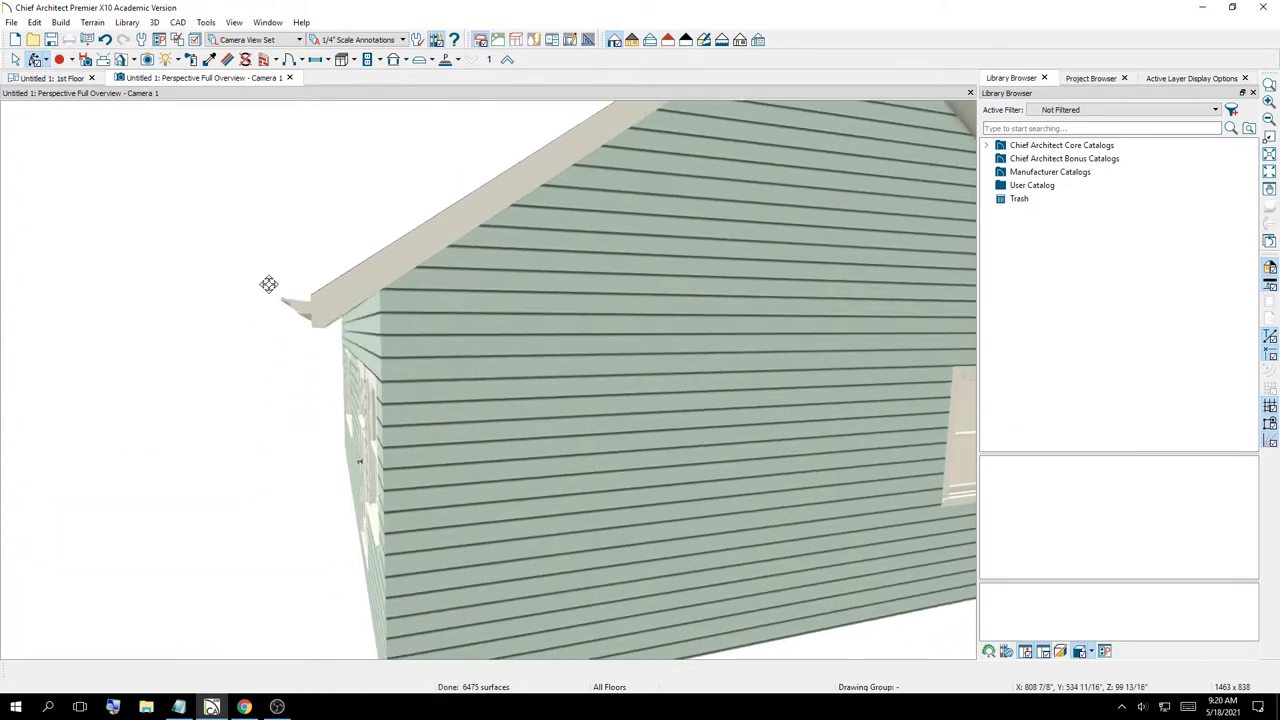
scroll(267, 282, "up", 1)
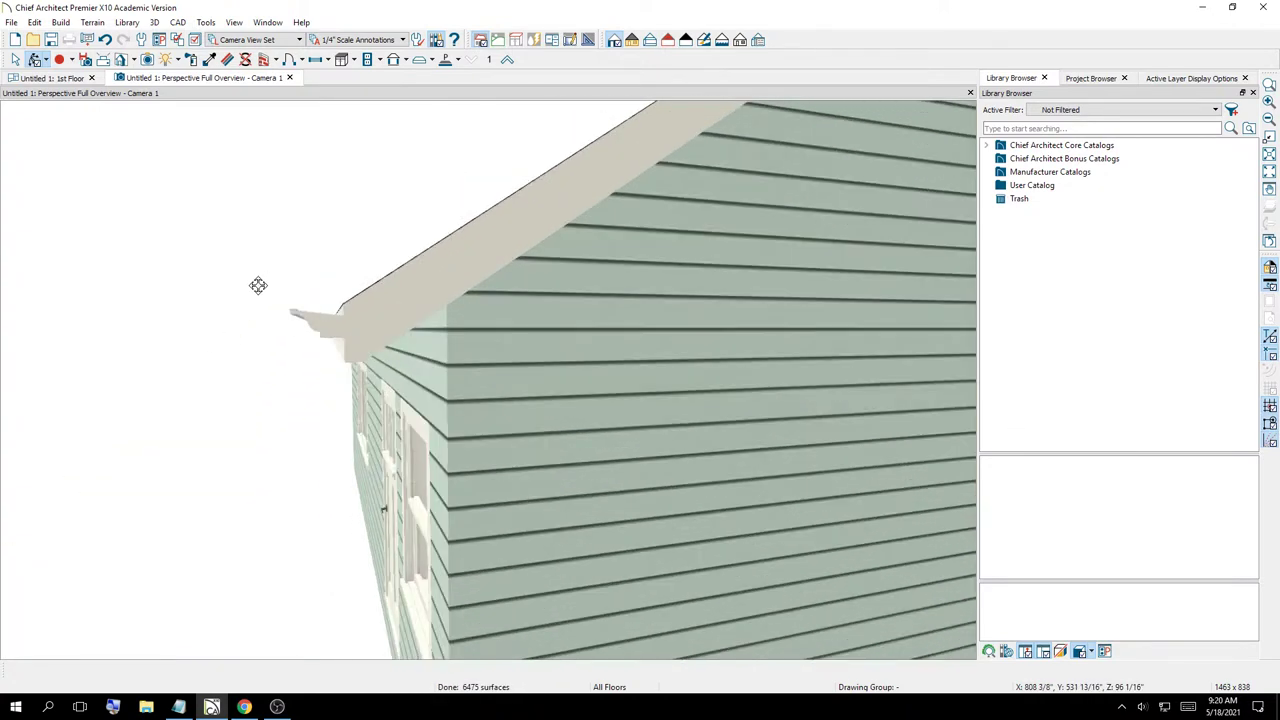
scroll(254, 293, "up", 2)
scroll(255, 303, "down", 1)
scroll(213, 291, "down", 1)
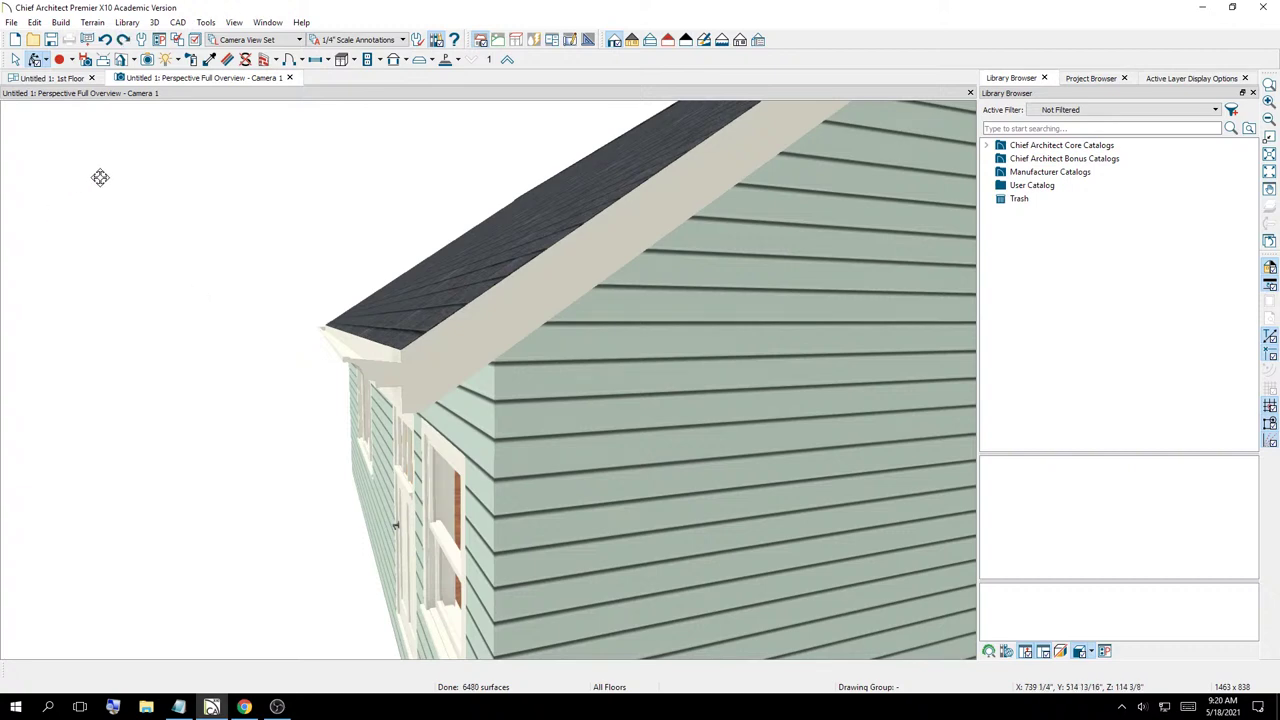
scroll(244, 292, "up", 1)
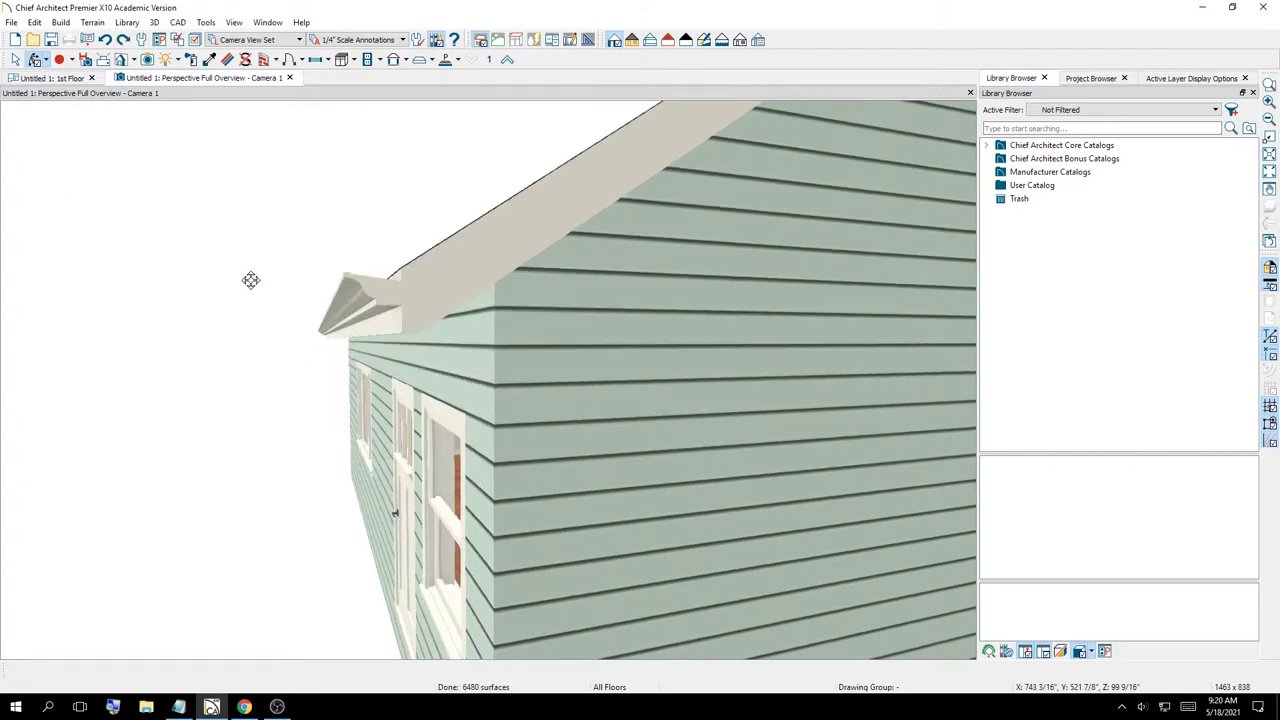
scroll(260, 209, "down", 2)
left_click_drag(259, 218, 426, 252)
scroll(410, 263, "down", 3)
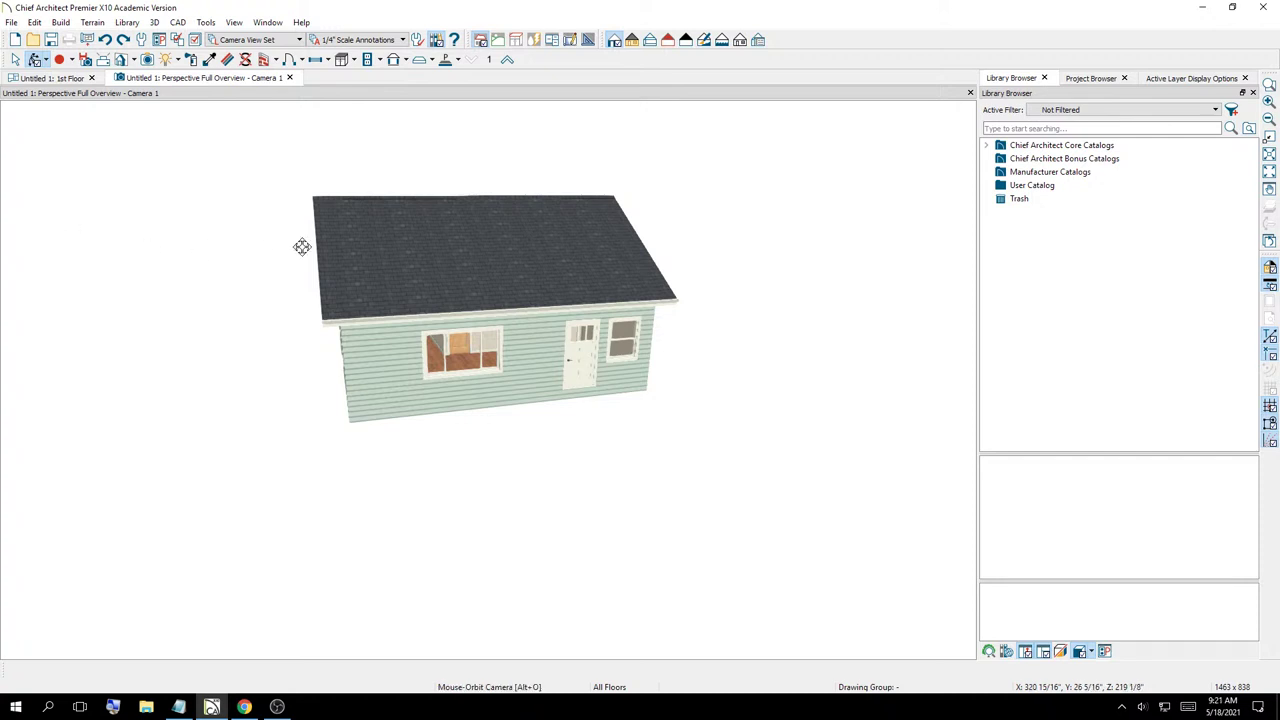
left_click_drag(303, 246, 365, 215)
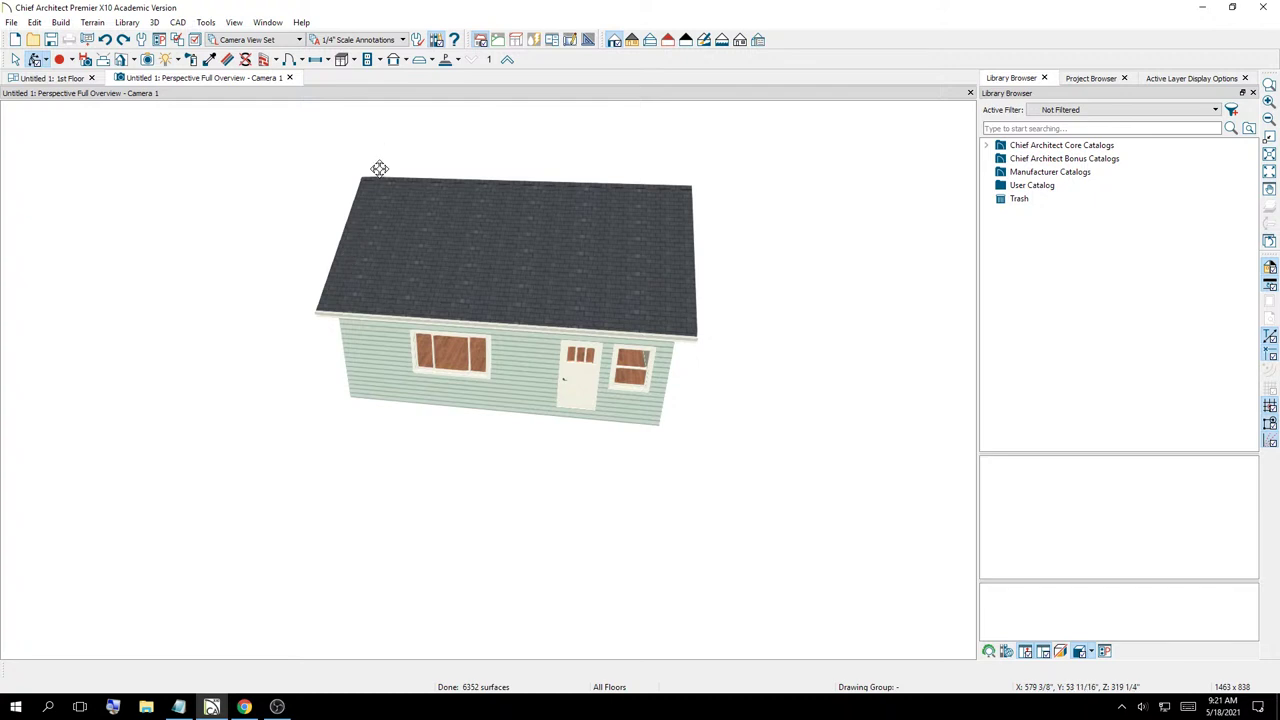
Close the Perspective Full Overview tab and show the Cabinet Tools dropdown on the 1st Floor plan
left_click(290, 78)
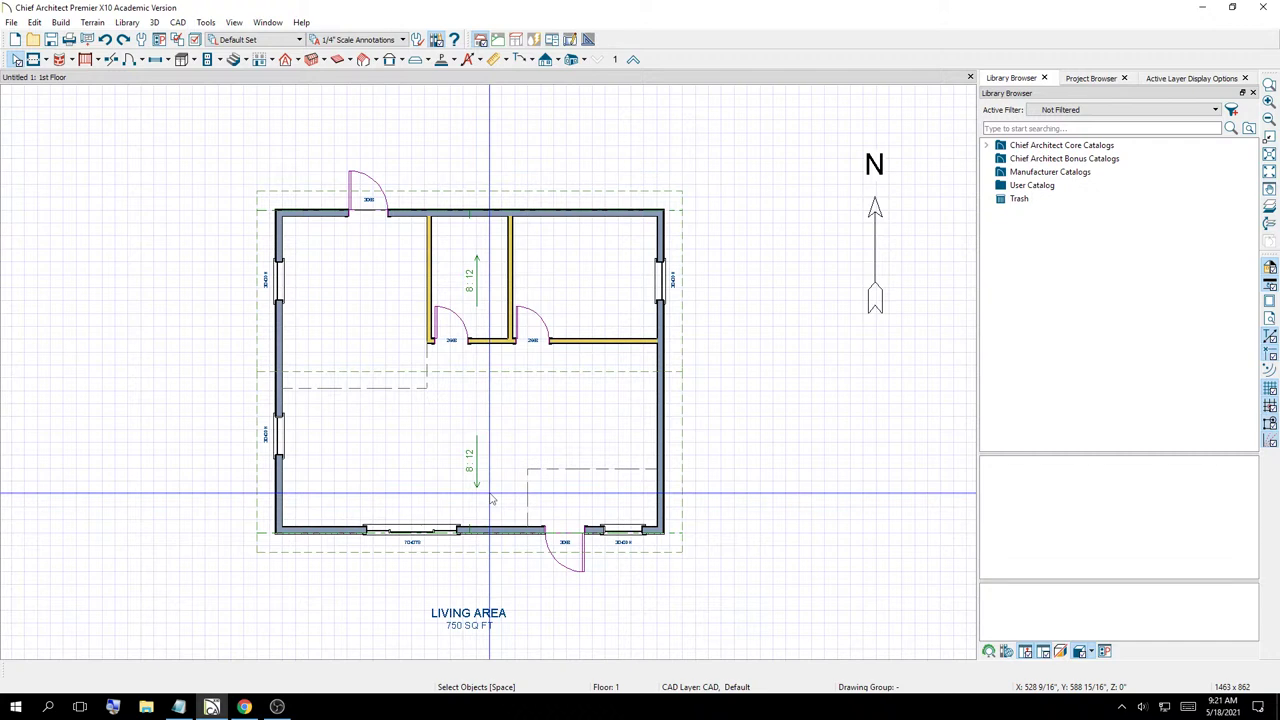
left_click(196, 60)
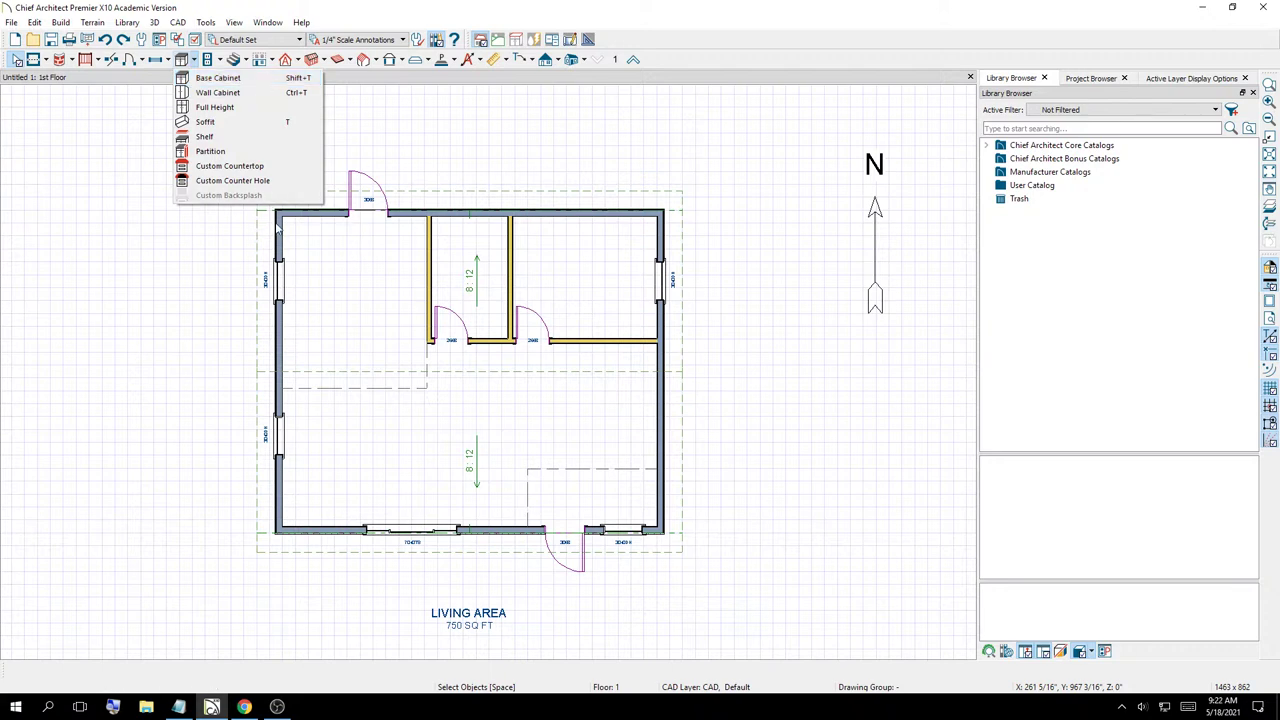
Place a DCB36R corner cabinet top-left, then three B24R cabinets along the top and left walls
left_click(198, 78)
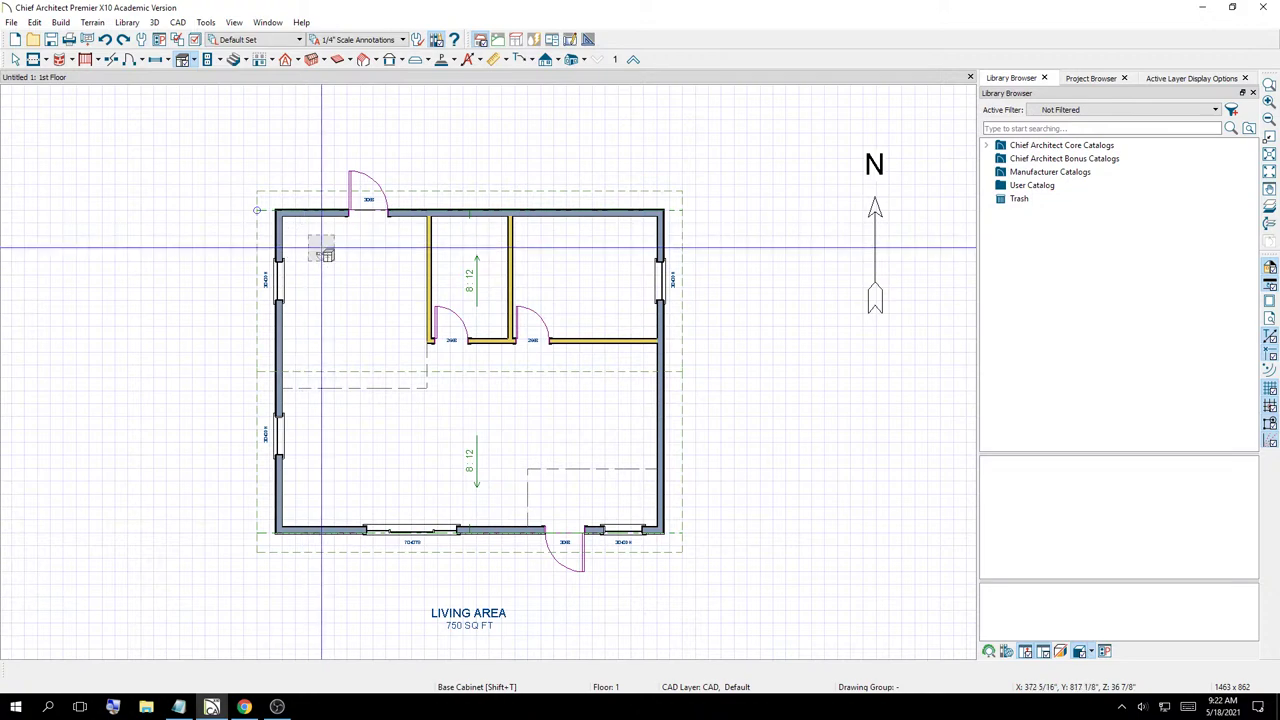
scroll(326, 255, "up", 5)
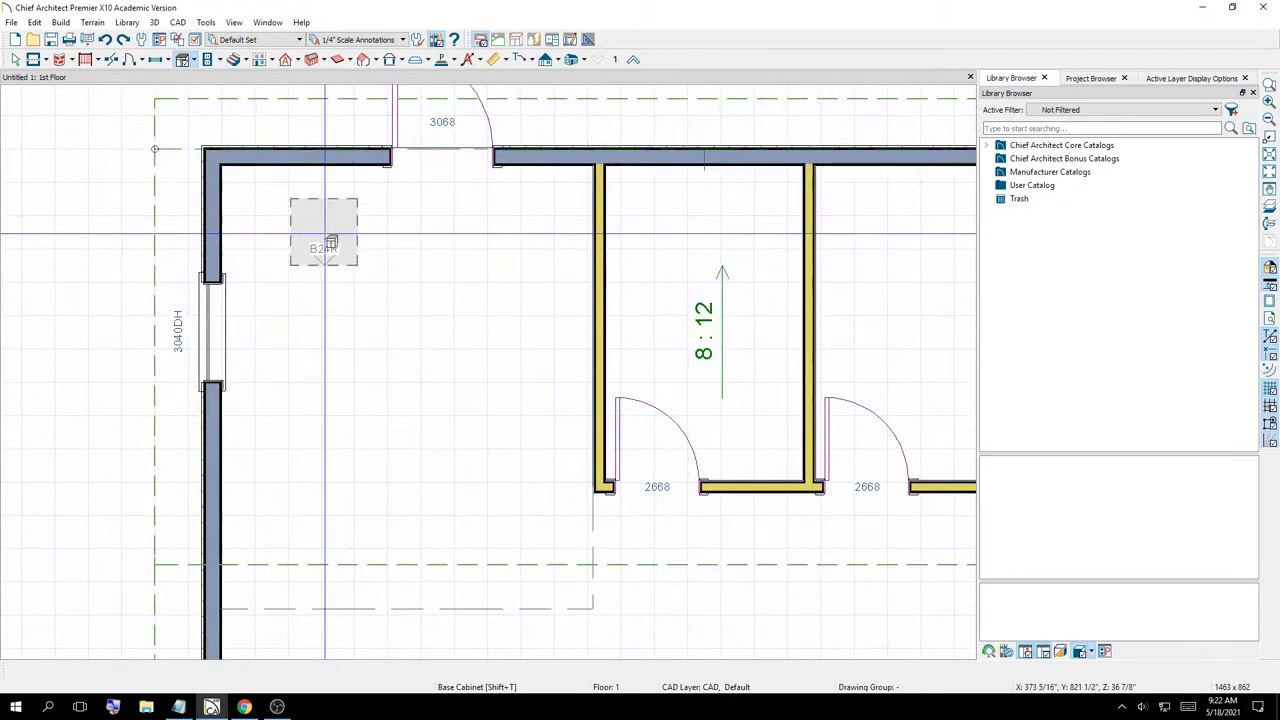
scroll(330, 244, "up", 2)
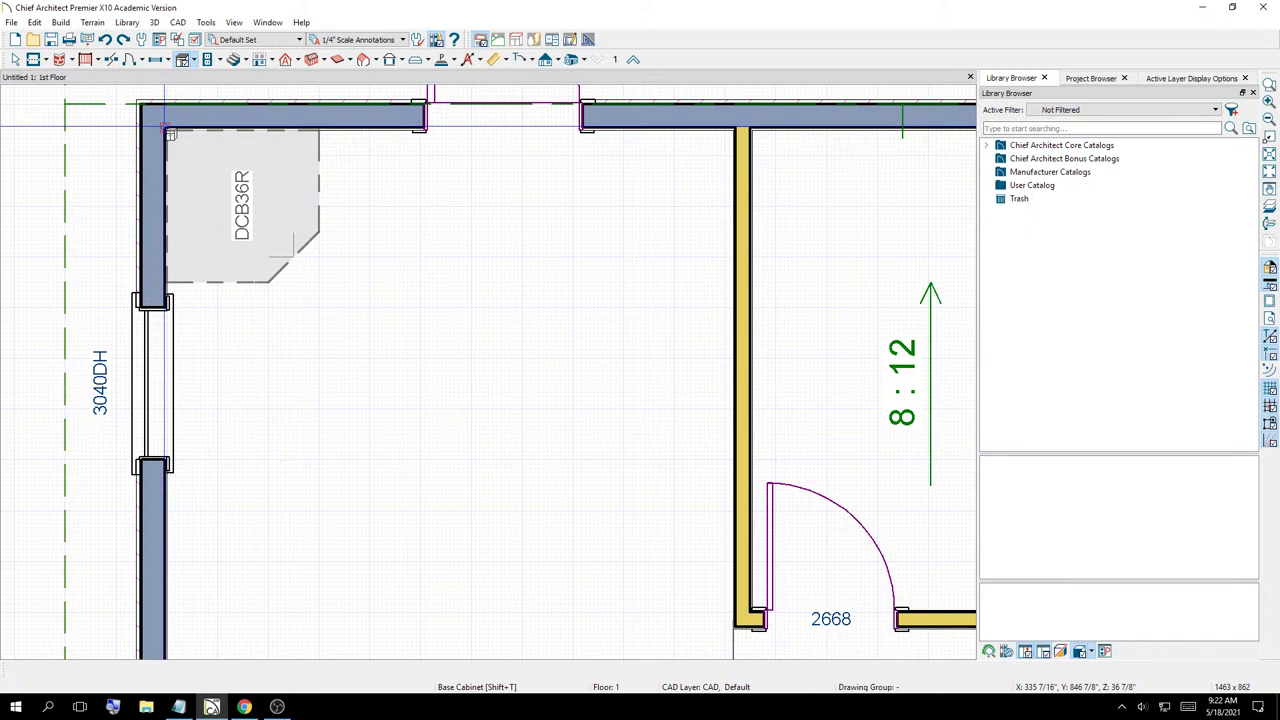
left_click(170, 133)
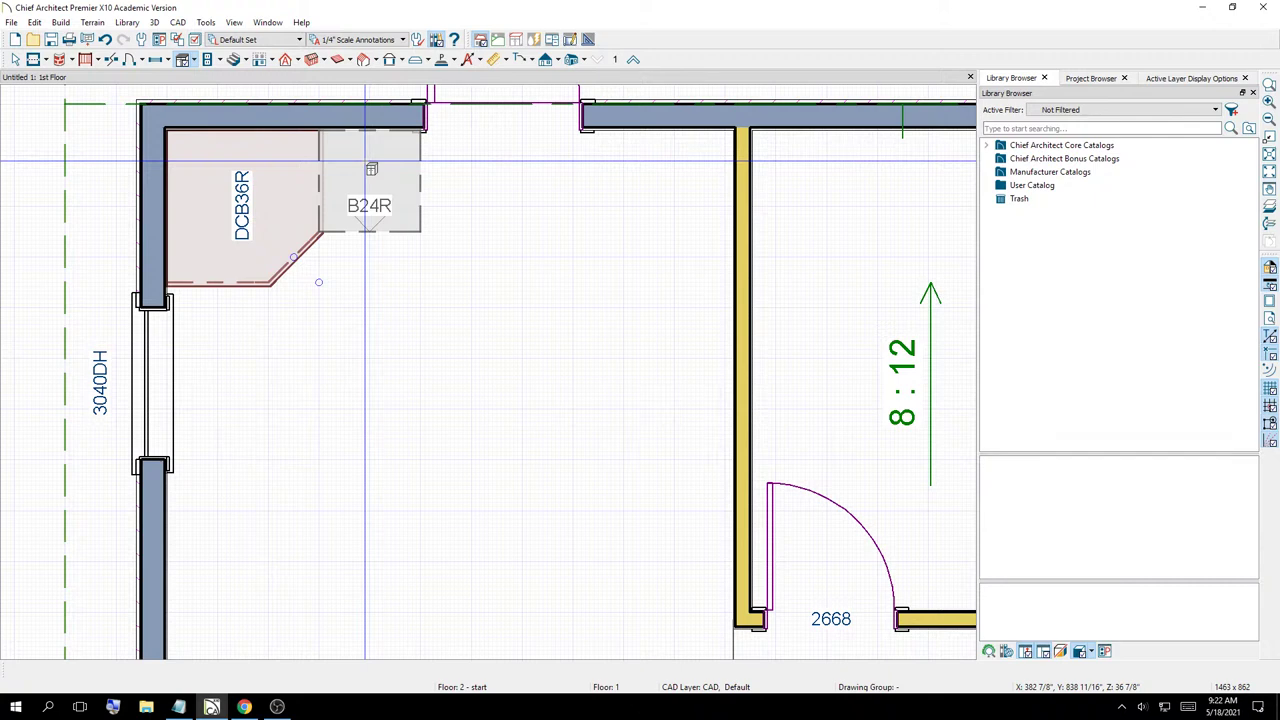
left_click(365, 160)
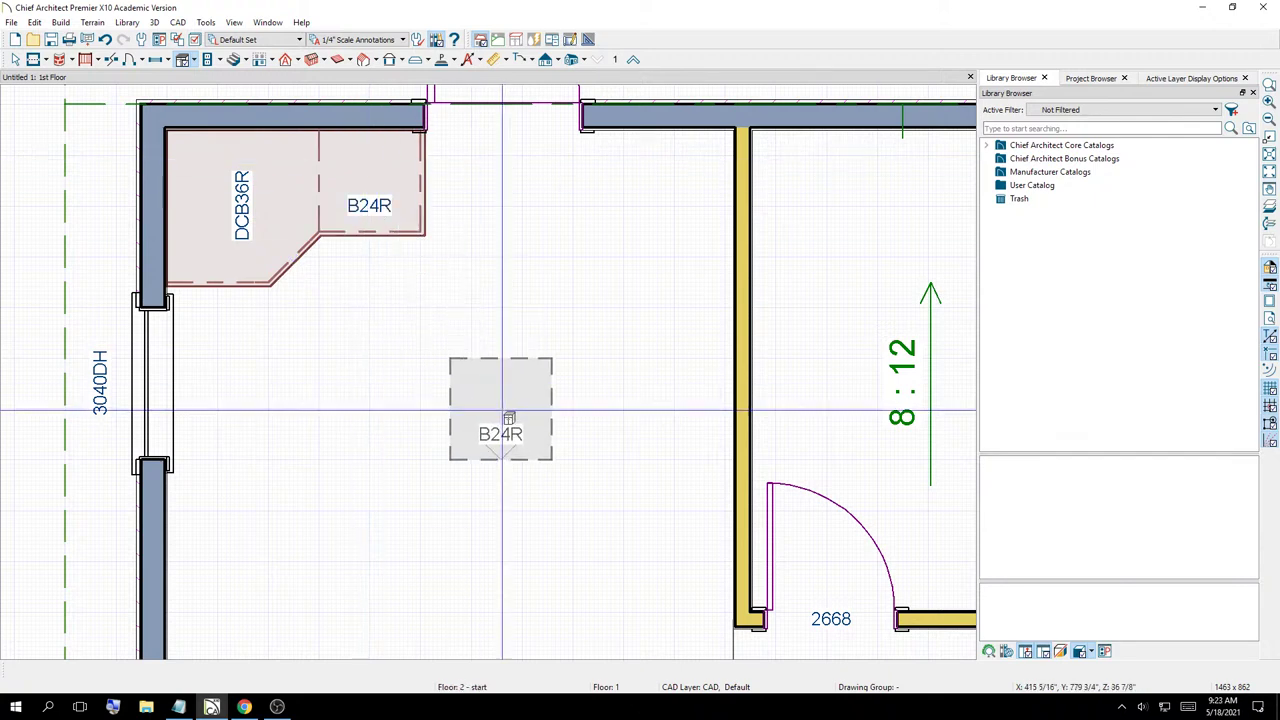
left_click(209, 350)
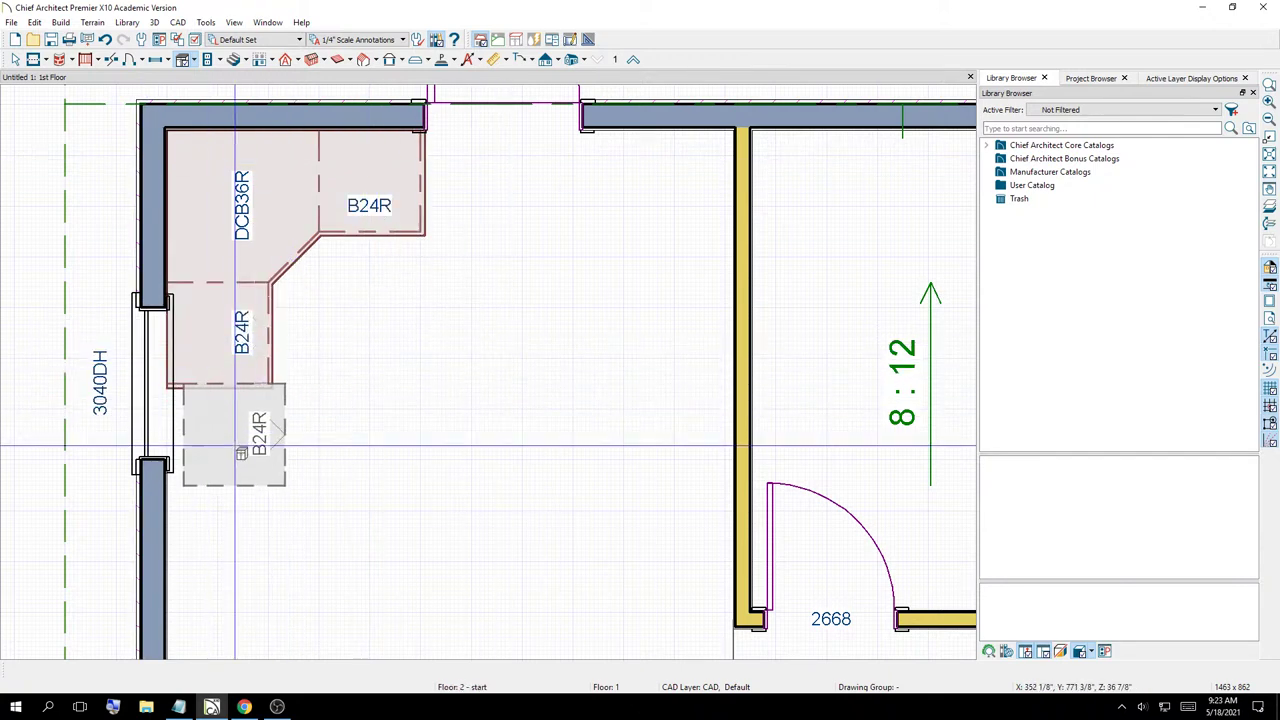
left_click(212, 455)
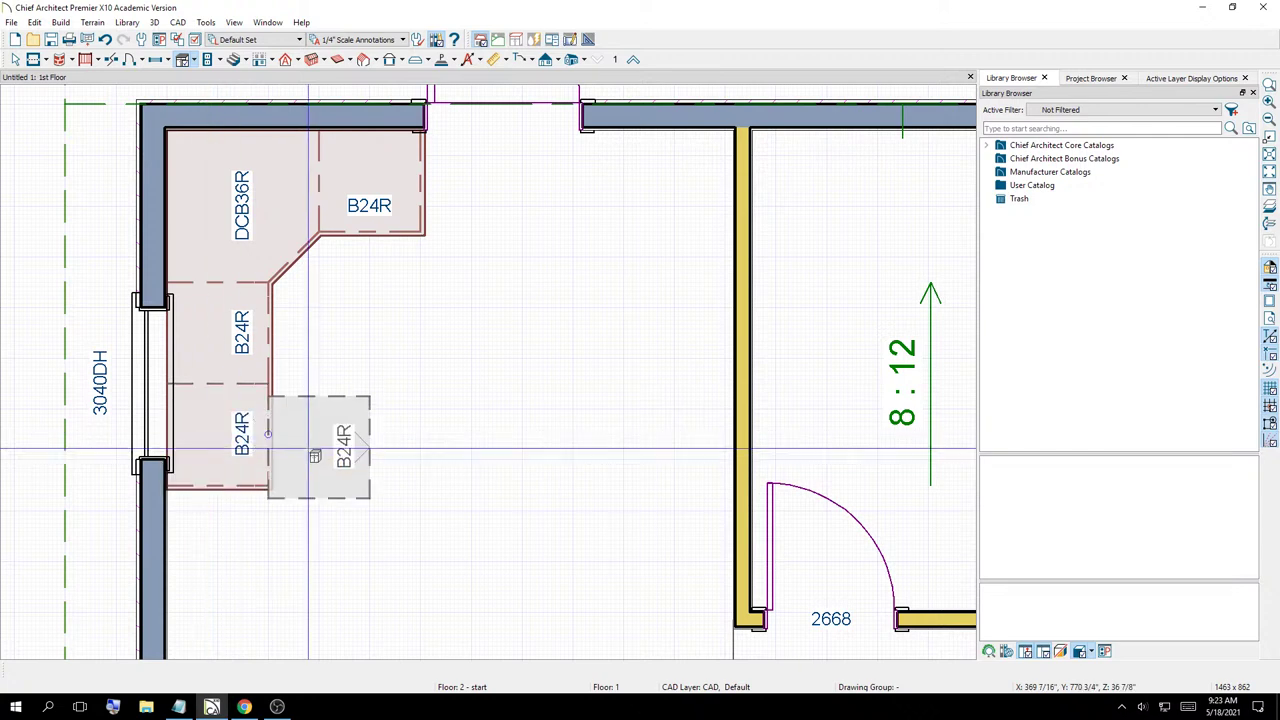
scroll(400, 362, "down", 2)
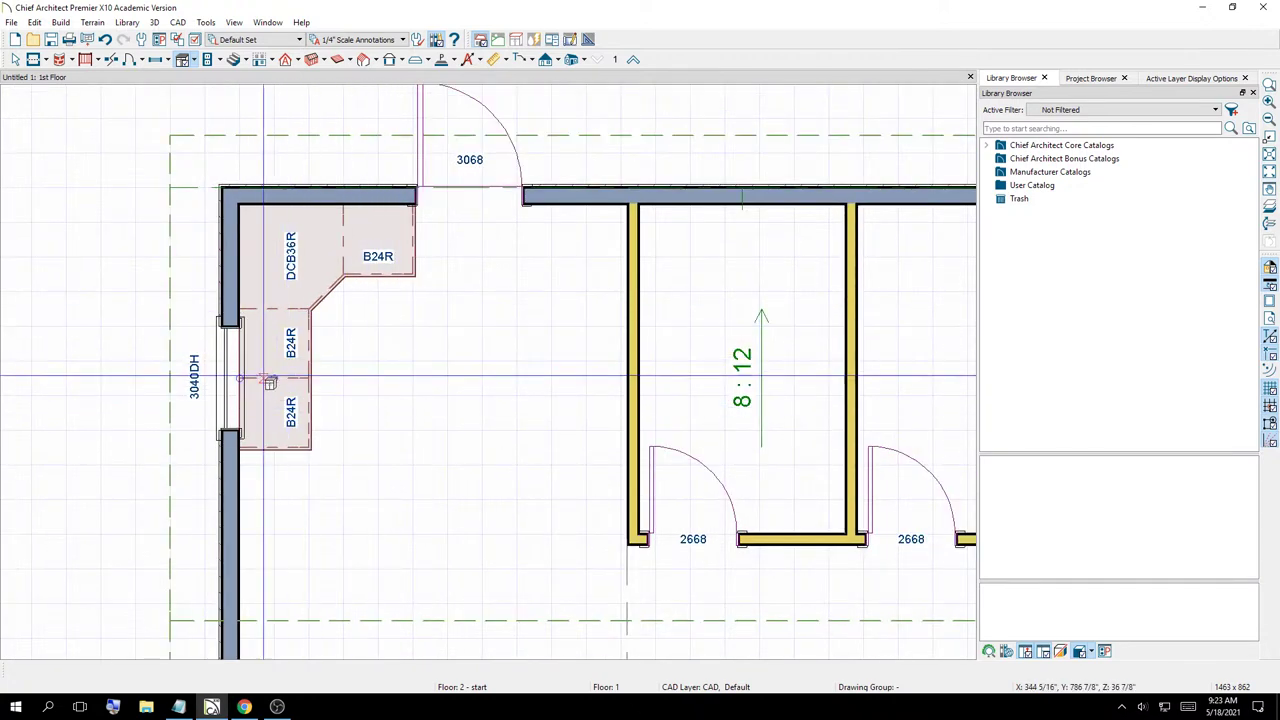
scroll(290, 390, "up", 2)
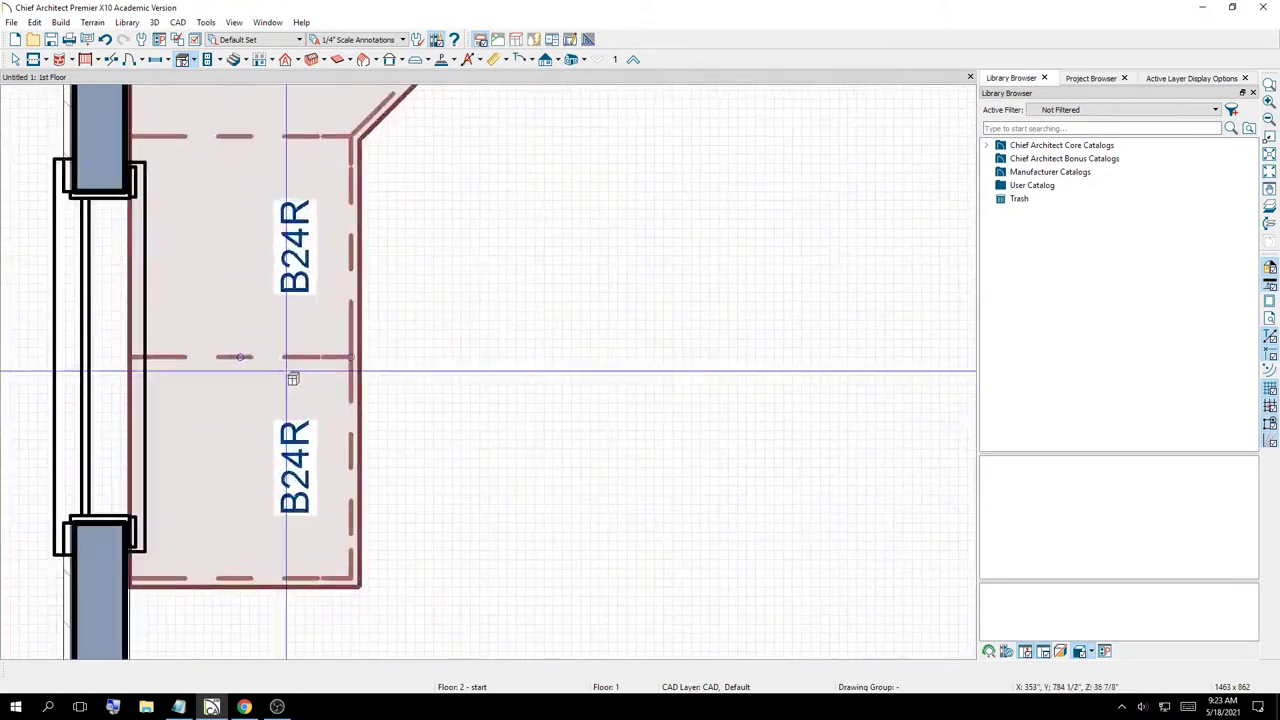
scroll(270, 368, "down", 1)
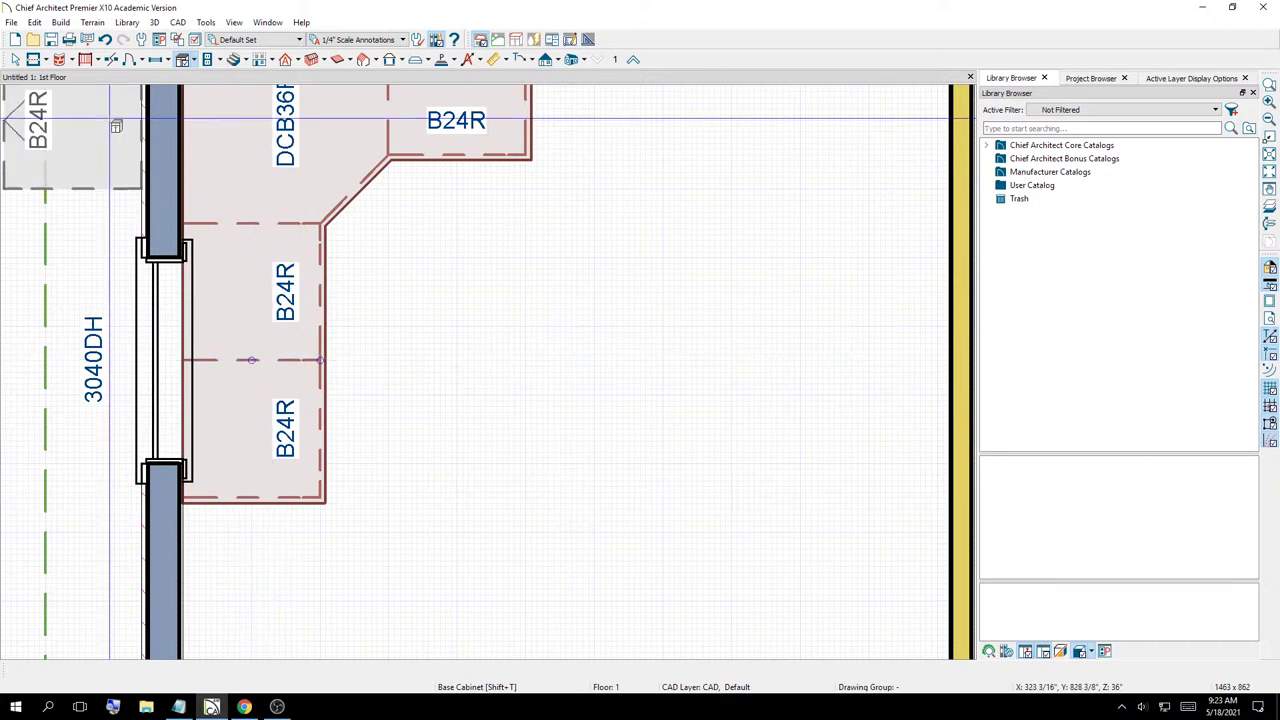
Delete the lowest B24R cabinet and widen the remaining one to 3' (B36)
key("space")
left_click(244, 406)
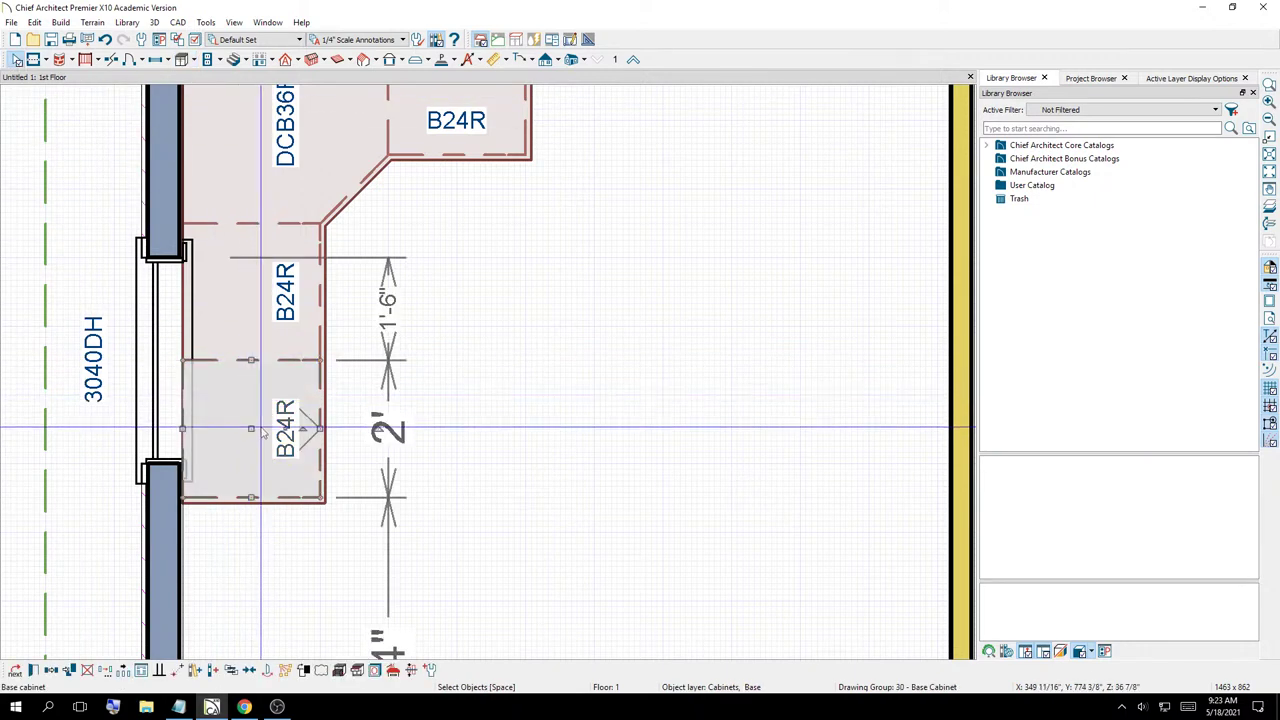
key("Delete")
left_click(282, 348)
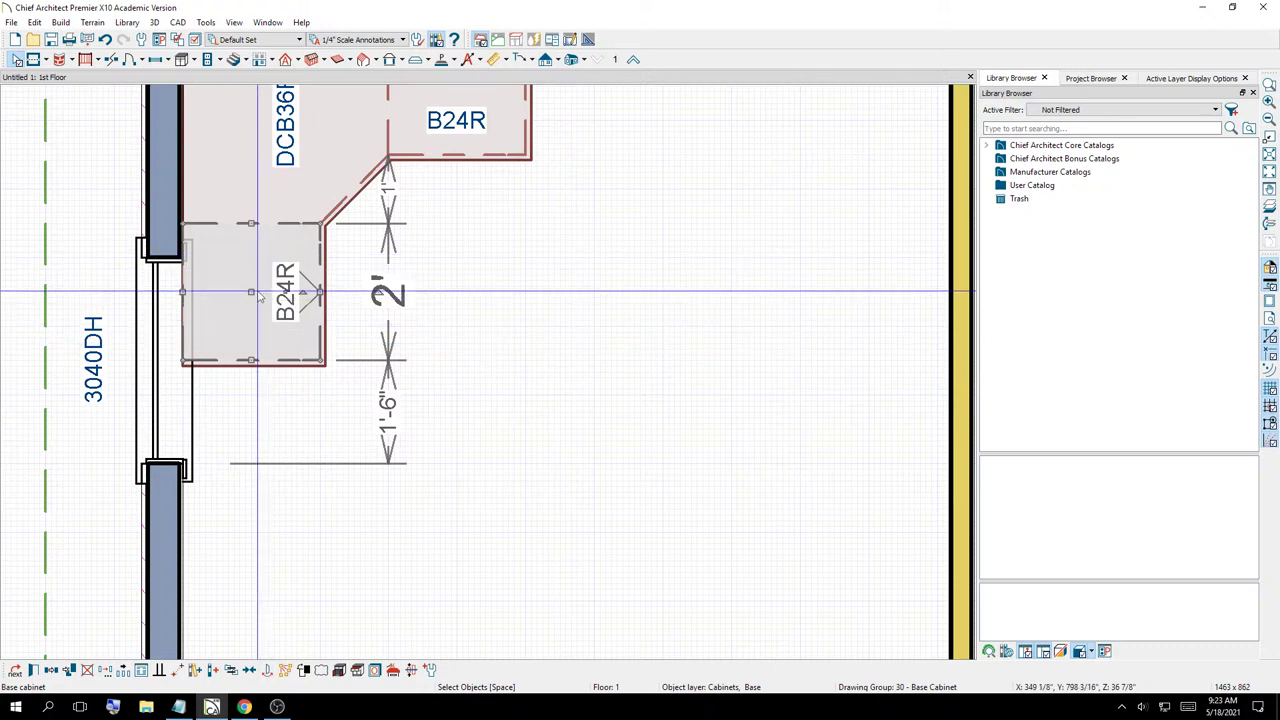
left_click(386, 293)
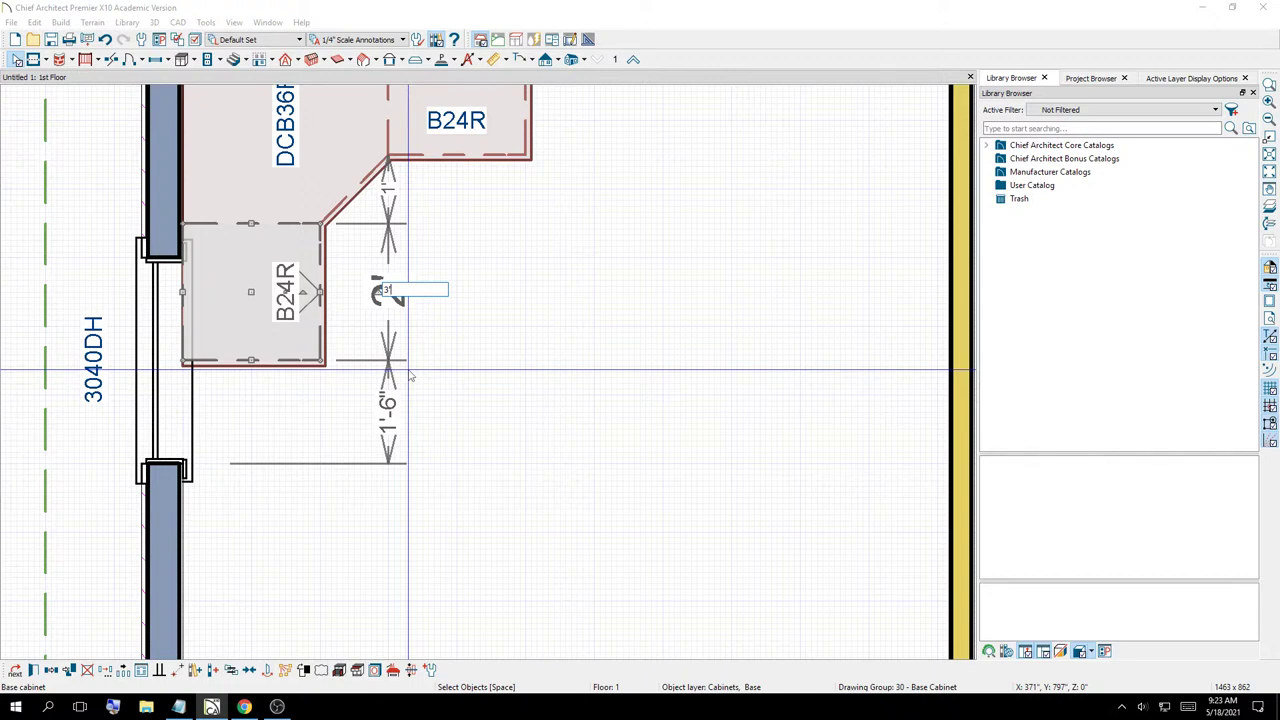
key("Return")
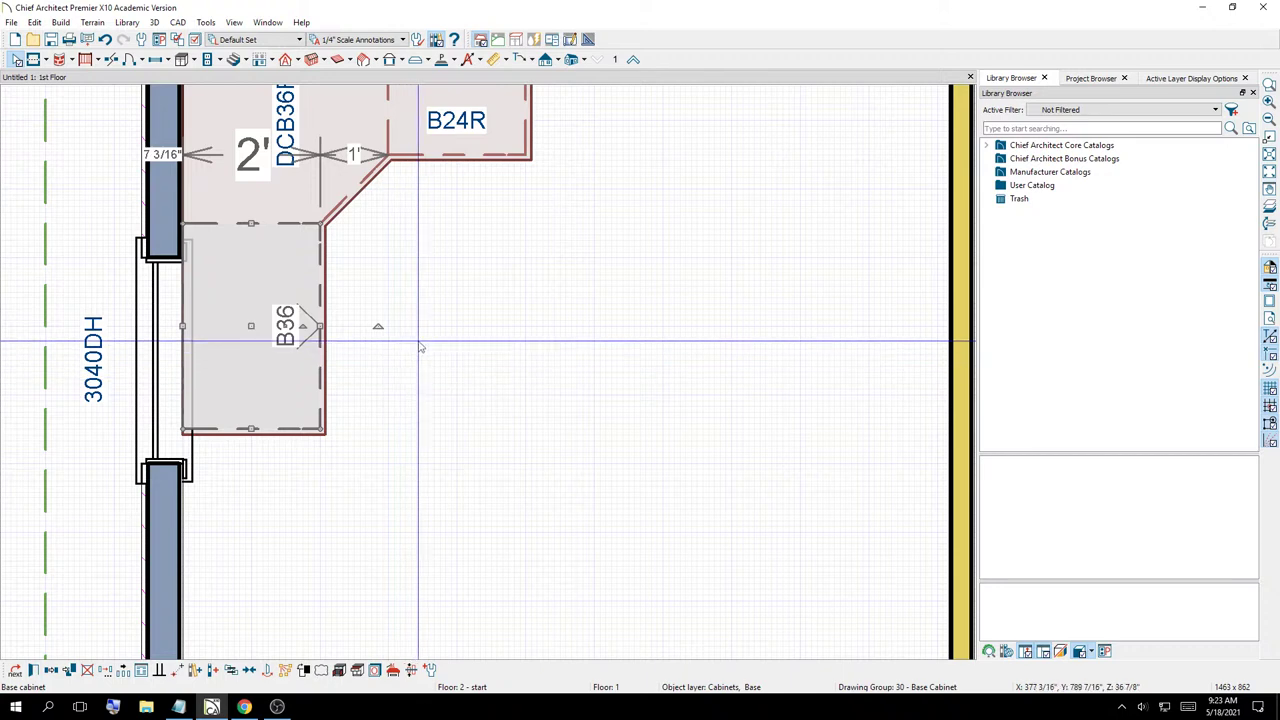
Widen the B36 cabinet to 4', making it a B48
scroll(420, 340, "down", 2)
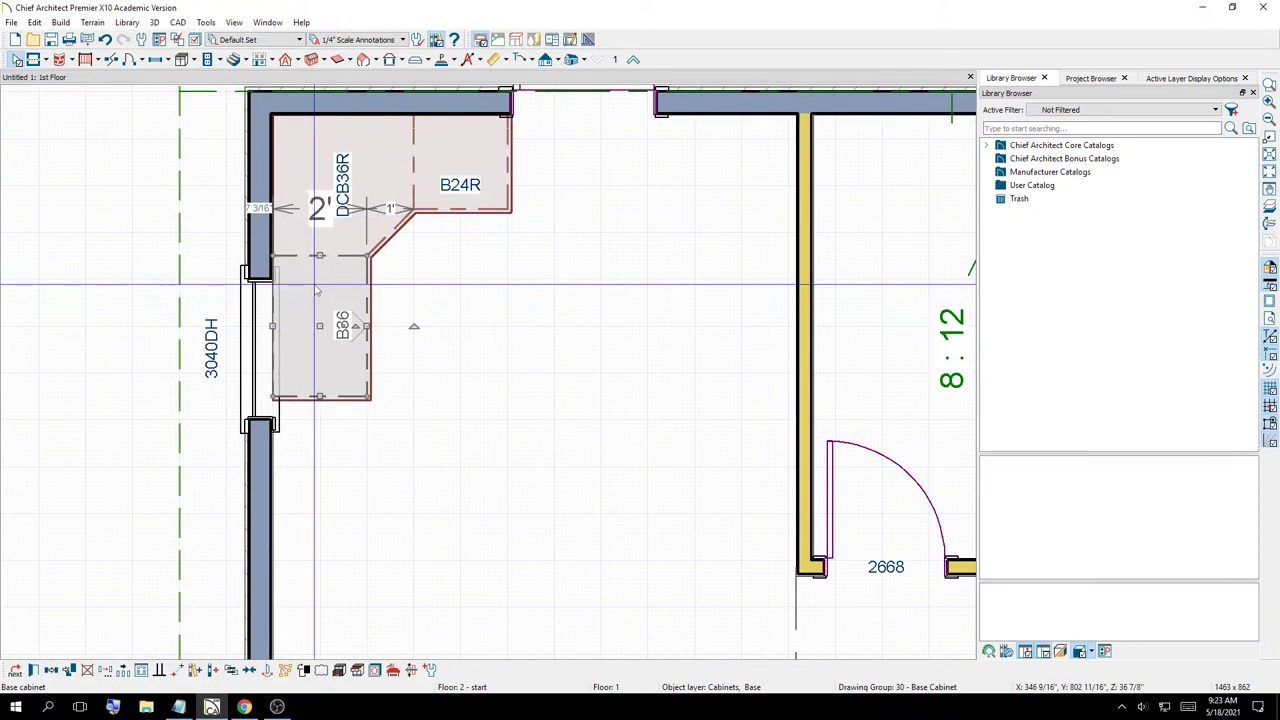
left_click(369, 300)
left_click(415, 328)
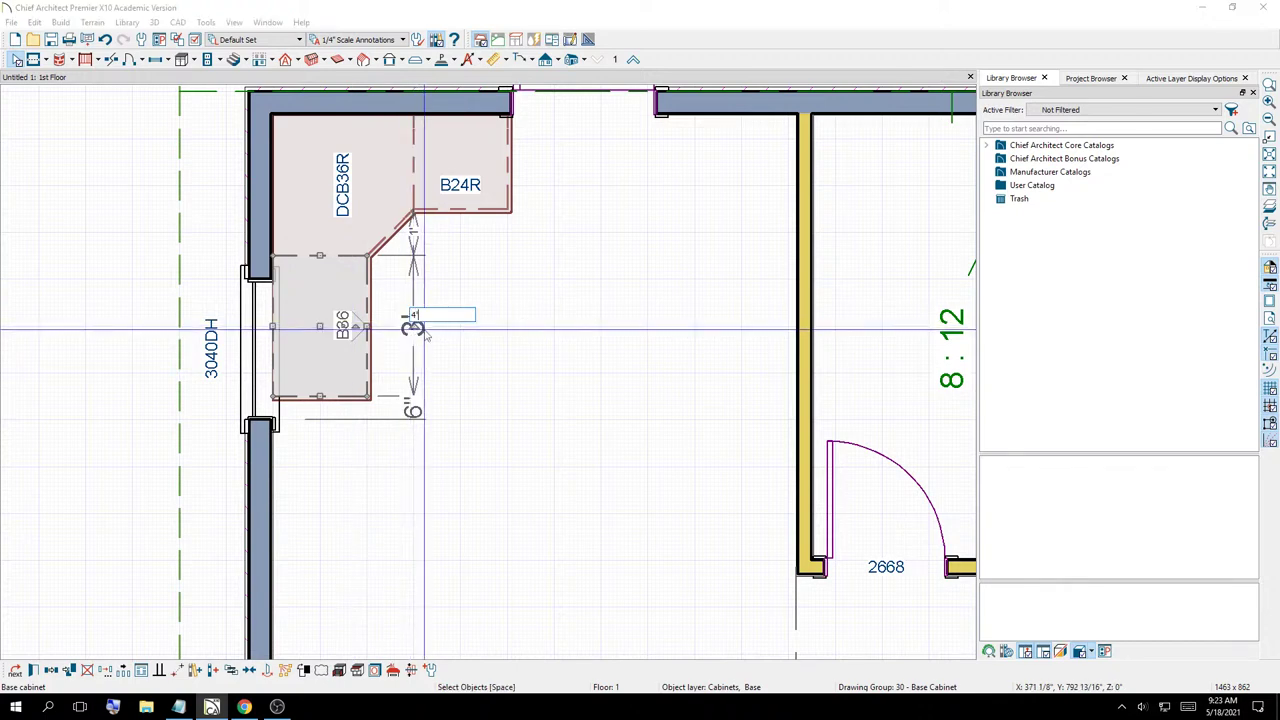
key("Return")
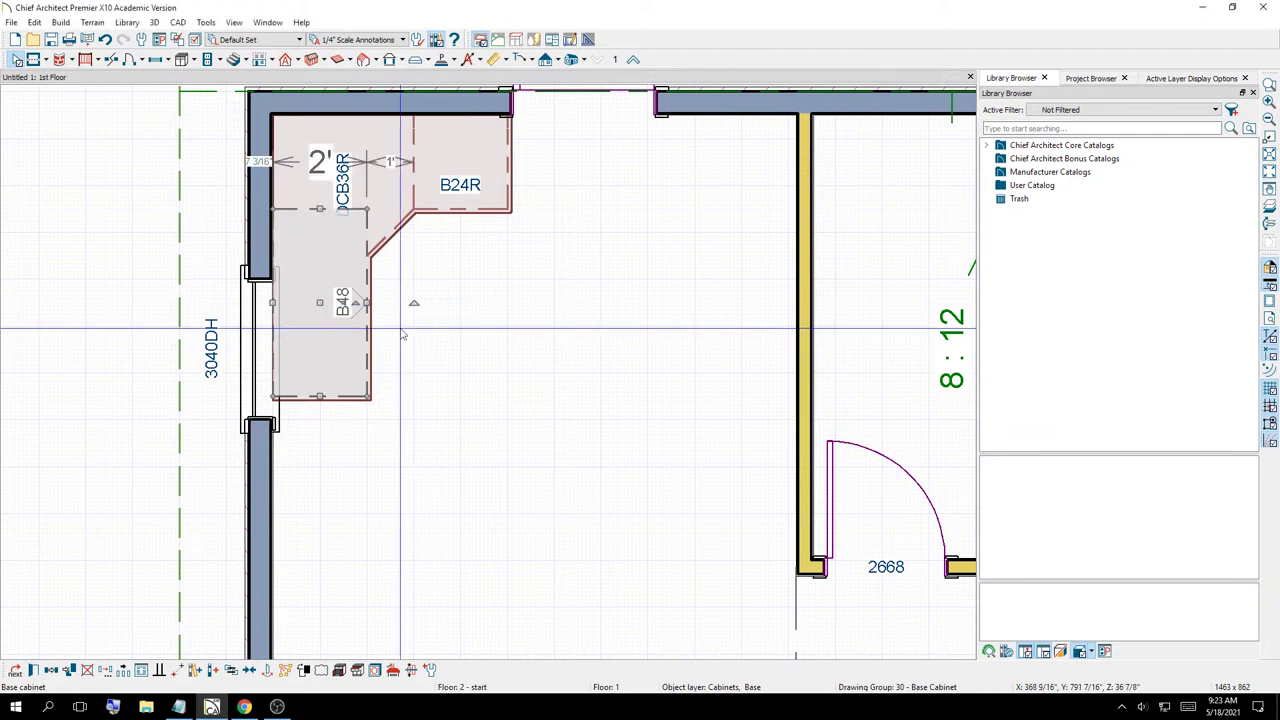
key("Escape")
Move the B48 up under the 3040DH window against the DCB36R corner cabinet
left_click(323, 300)
left_click_drag(323, 300, 327, 500)
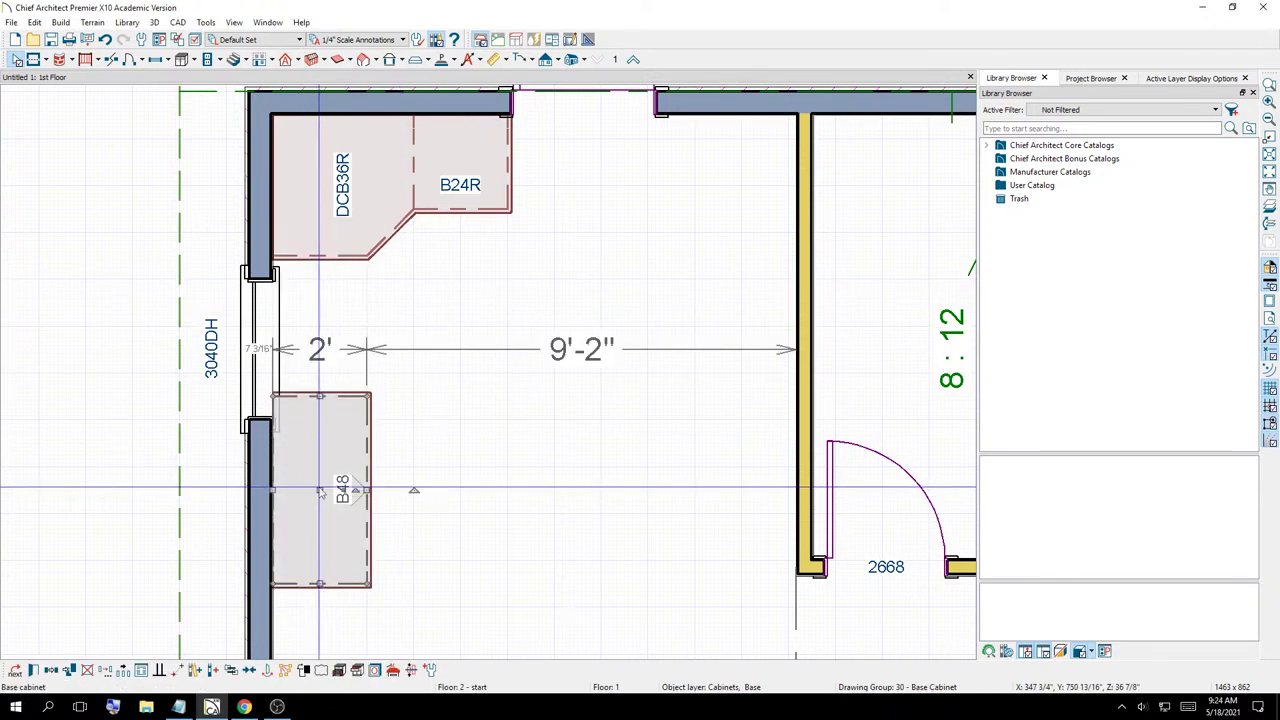
key("Escape")
left_click(322, 489)
left_click_drag(322, 489, 326, 315)
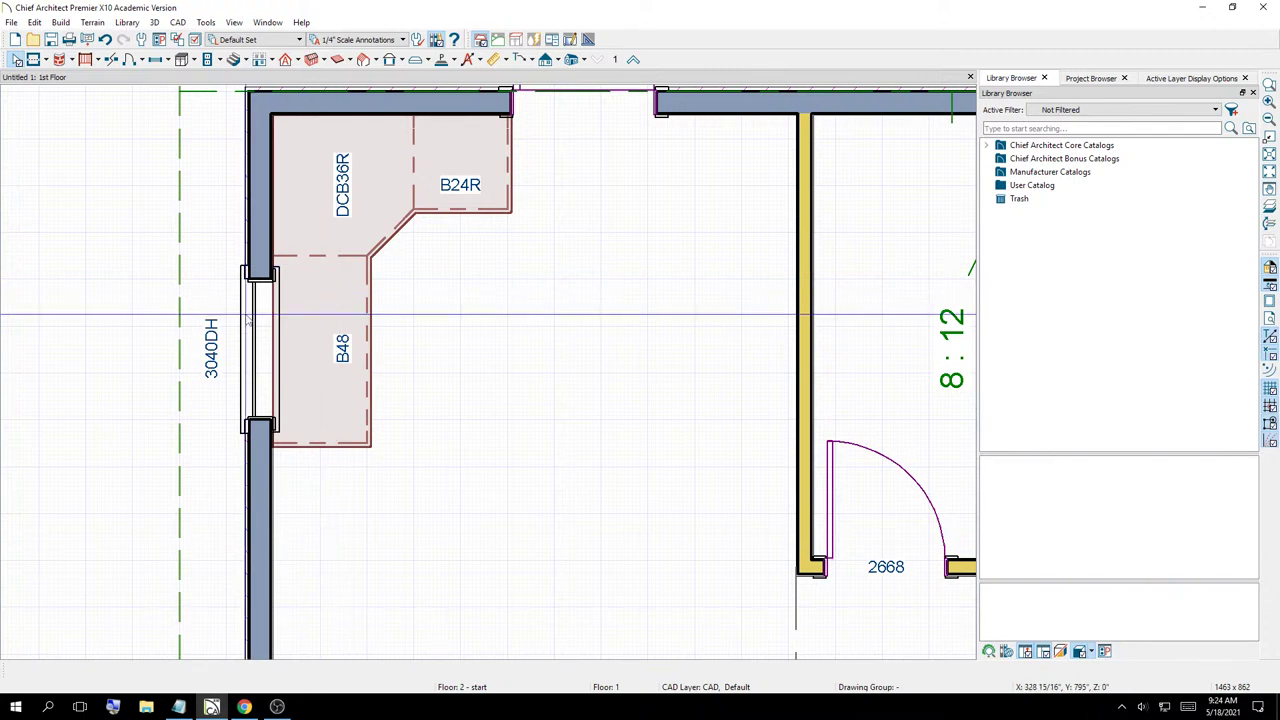
Add two B24R base cabinets below the B48 at the bottom of the left wall
left_click(279, 360)
left_click(283, 362)
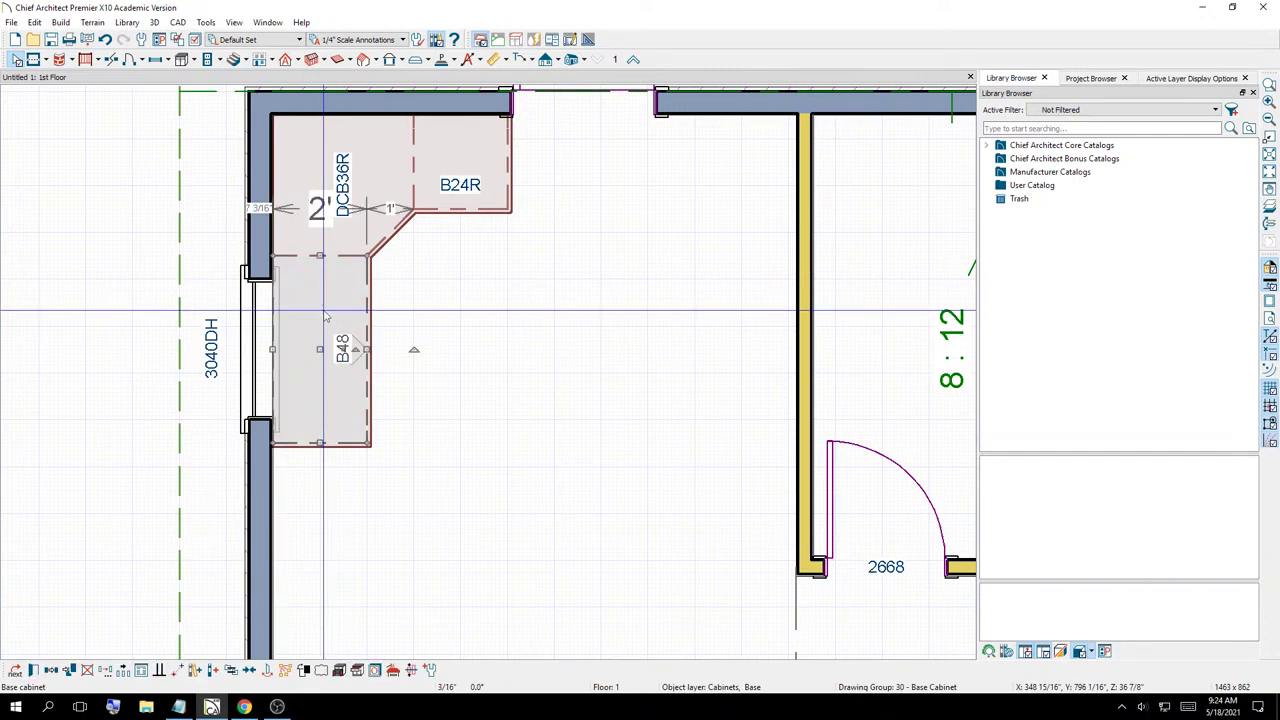
left_click(92, 278)
left_click(181, 59)
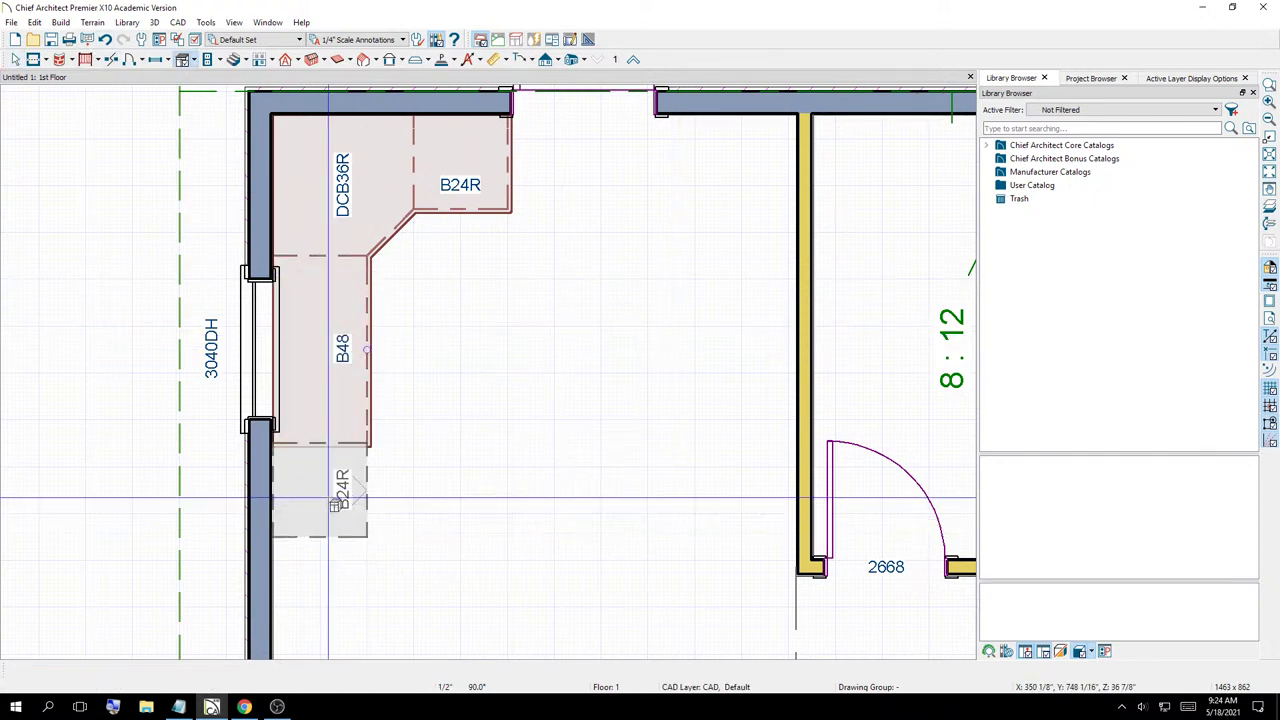
left_click(322, 490)
scroll(497, 433, "down", 1)
scroll(497, 433, "down", 1)
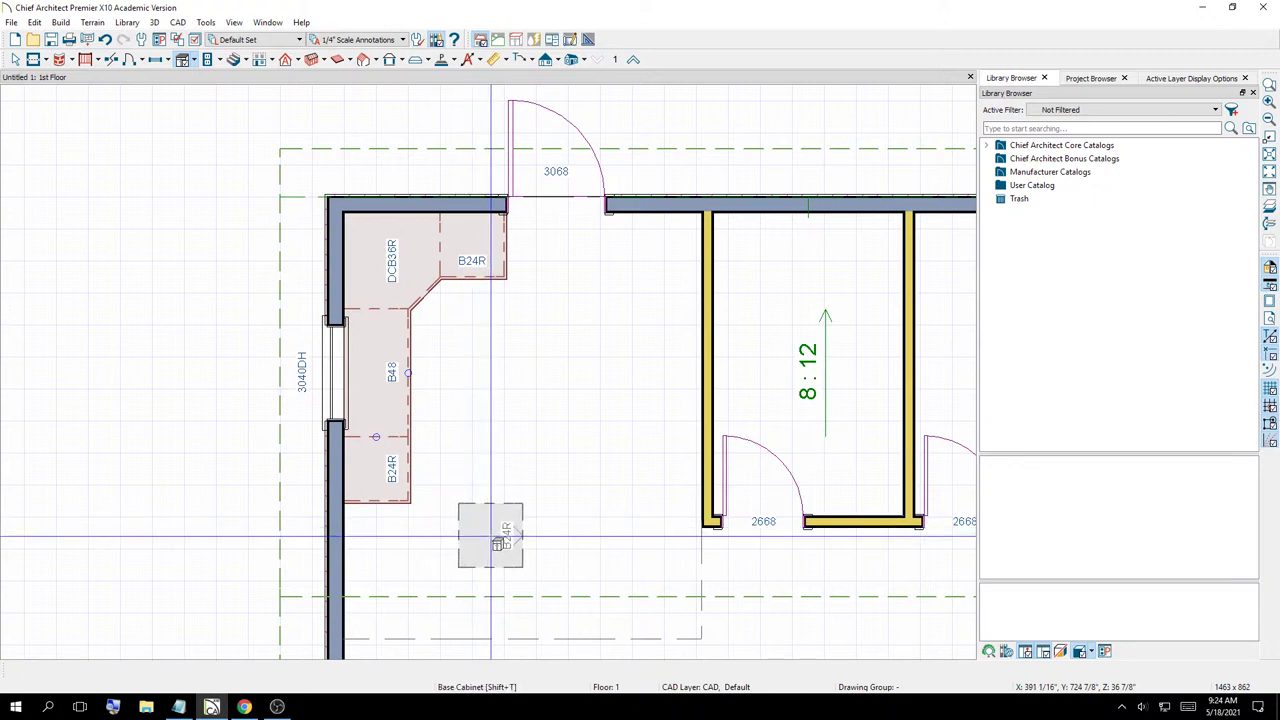
scroll(491, 540, "down", 3)
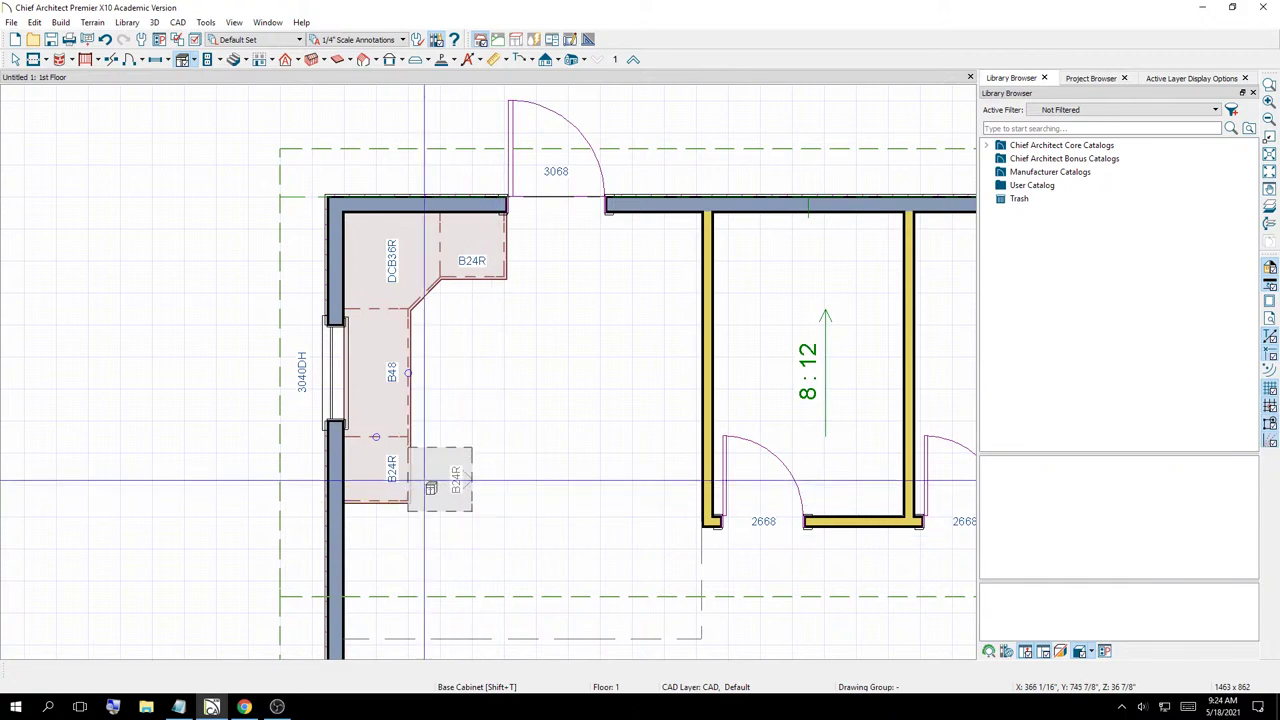
left_click(386, 508)
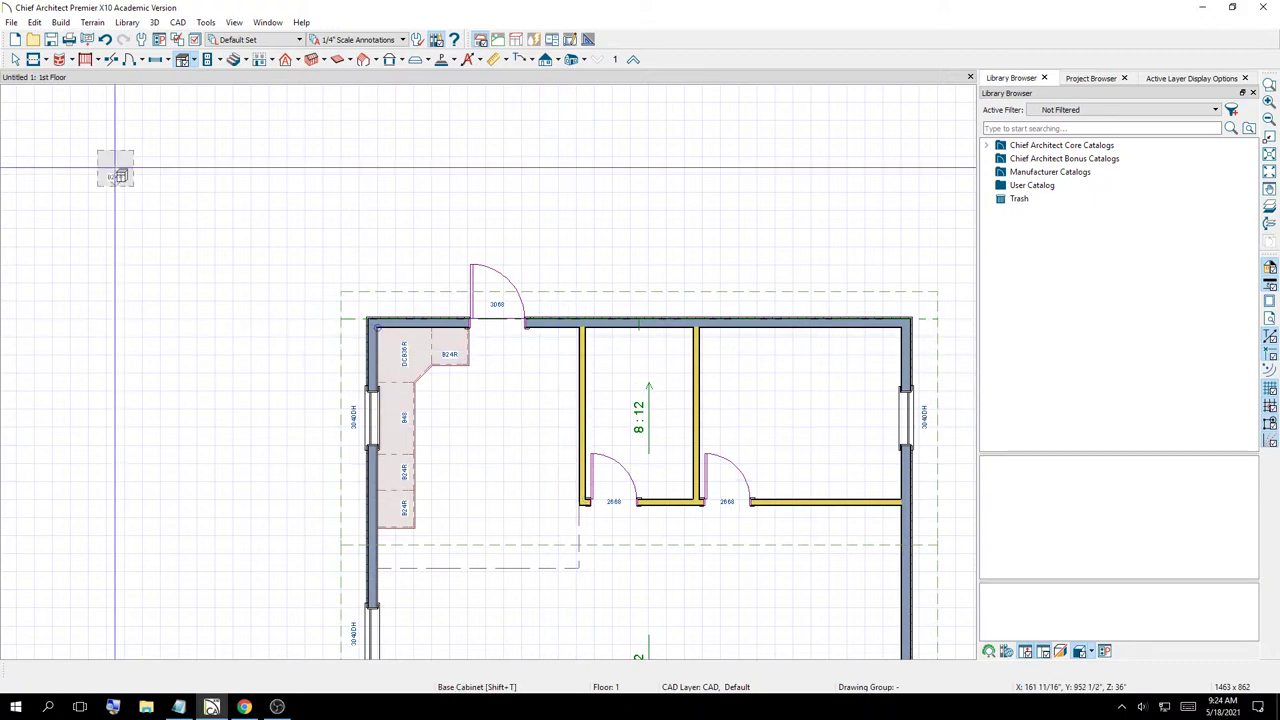
Place a Full Camera in the middle of the kitchen aimed at the left-wall cabinets
left_click(15, 59)
scroll(266, 261, "down", 2)
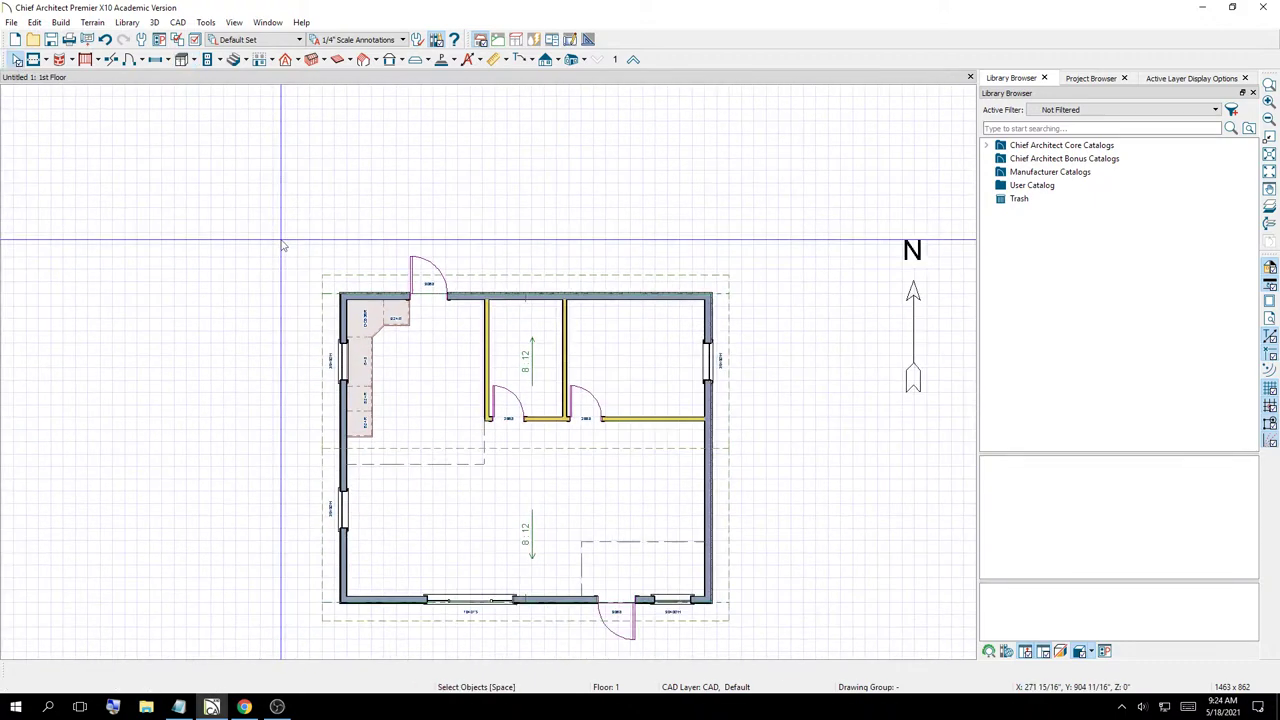
scroll(663, 466, "up", 1)
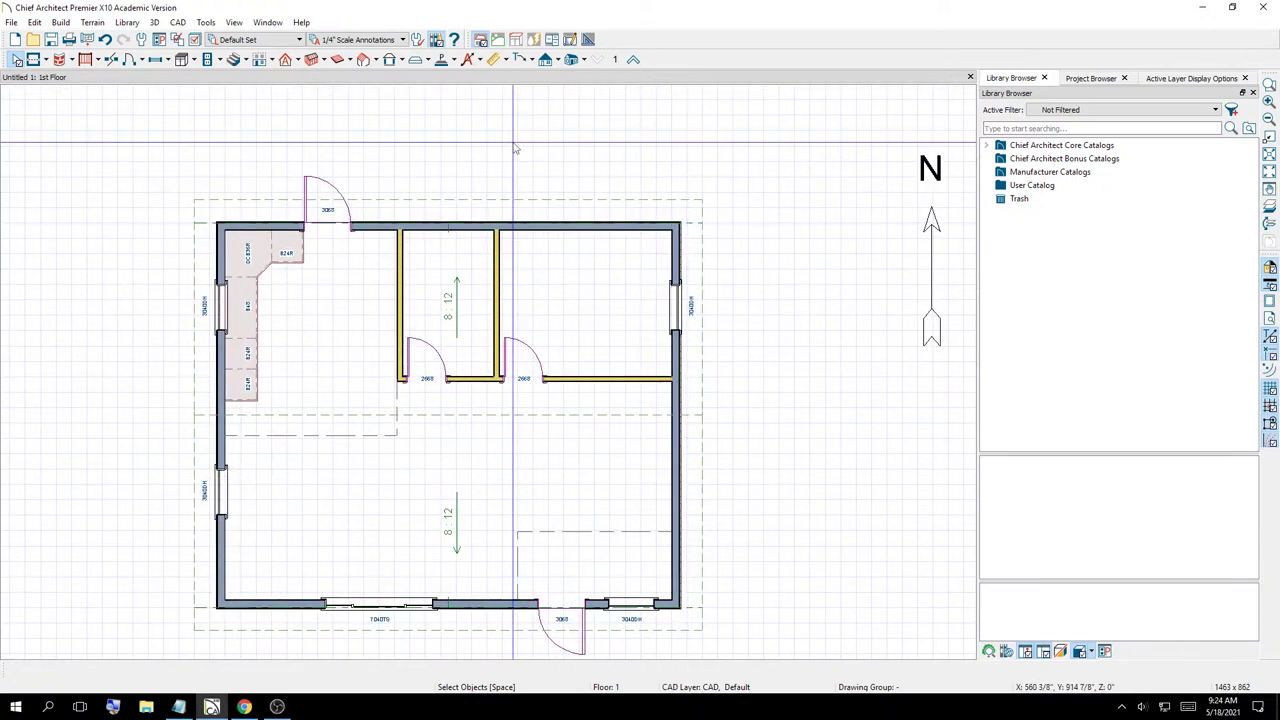
left_click(587, 61)
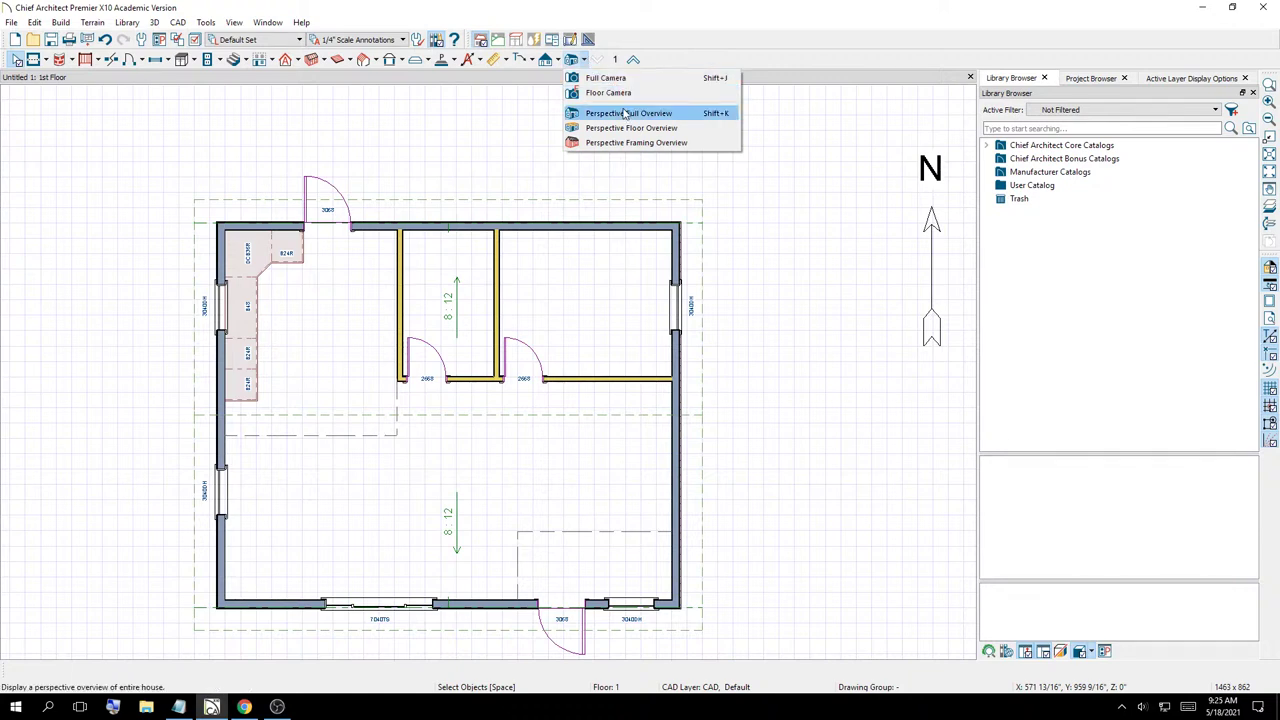
left_click(697, 80)
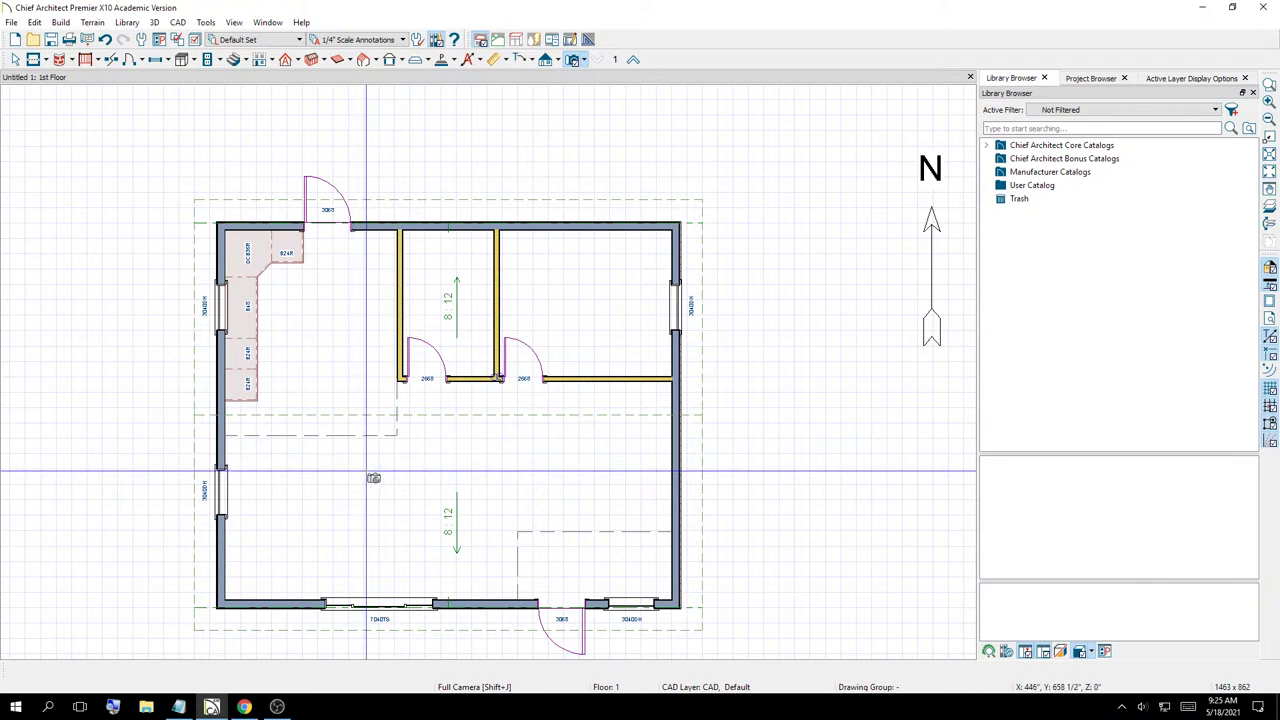
left_click_drag(364, 463, 306, 357)
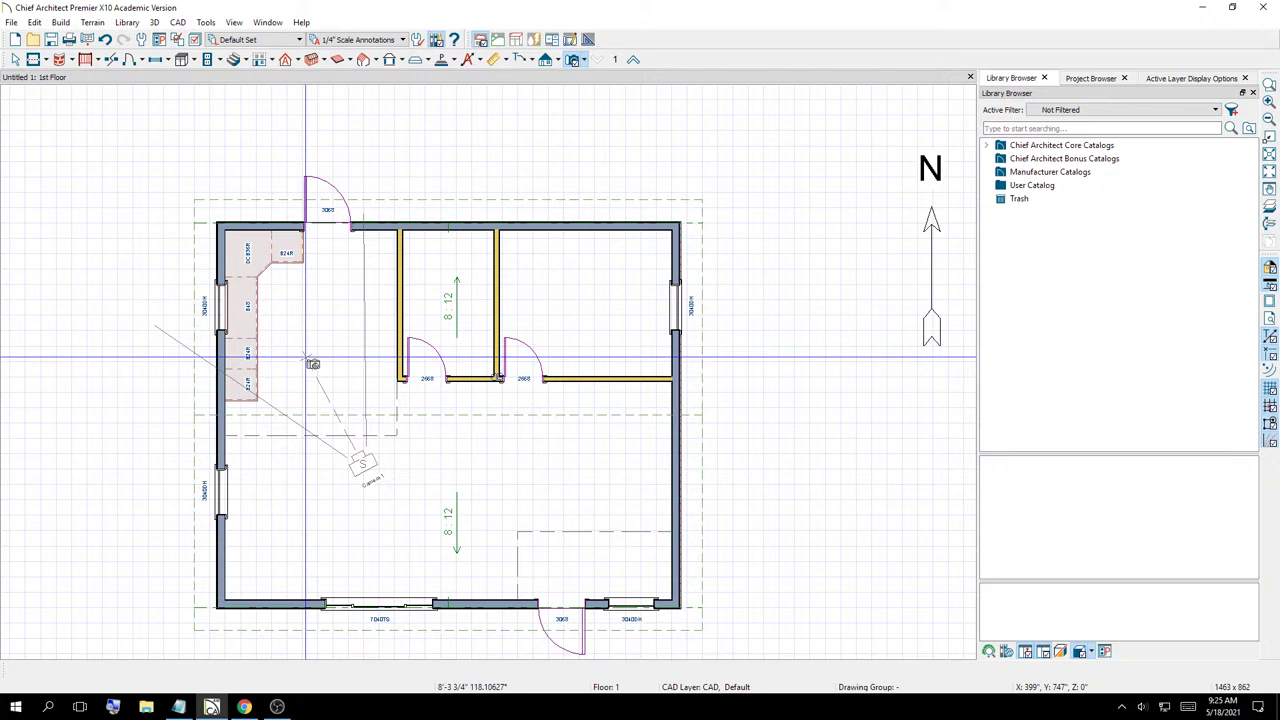
Open the Camera 1 view and orbit and zoom over the dark-topped L-shaped counters and window wall
left_click_drag(312, 364, 312, 364)
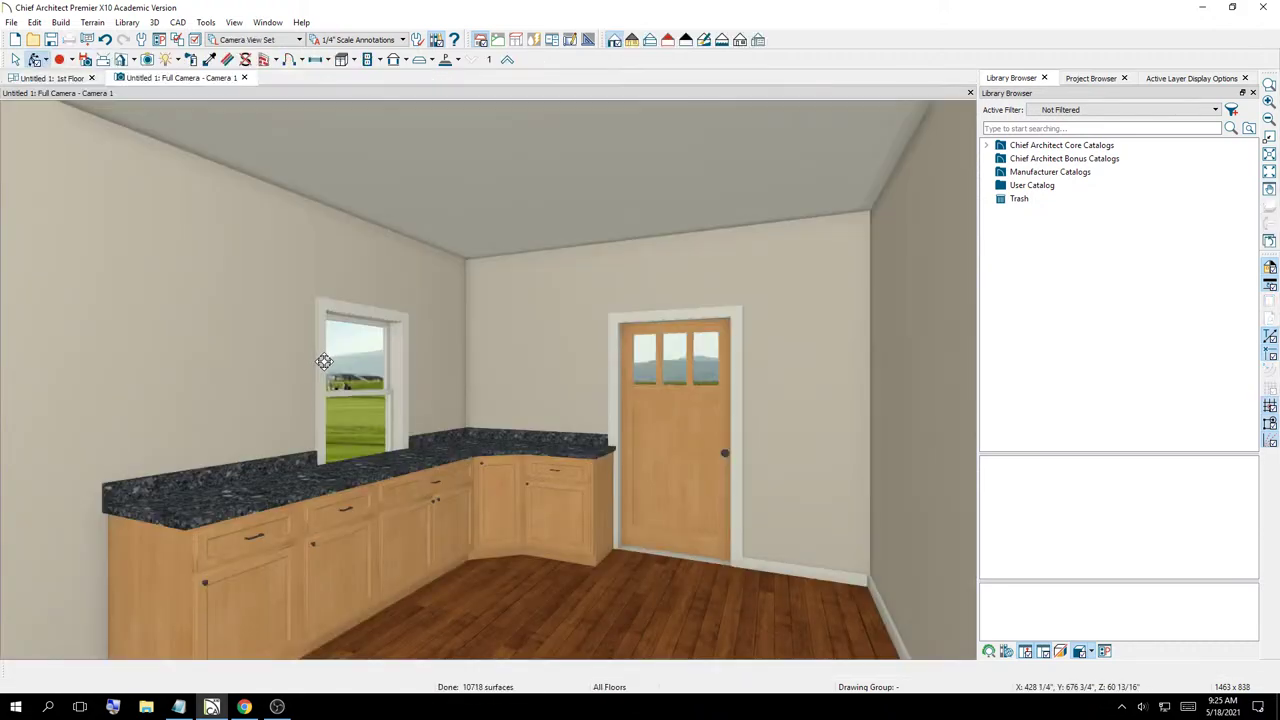
left_click_drag(589, 323, 500, 375)
scroll(390, 400, "up", 5)
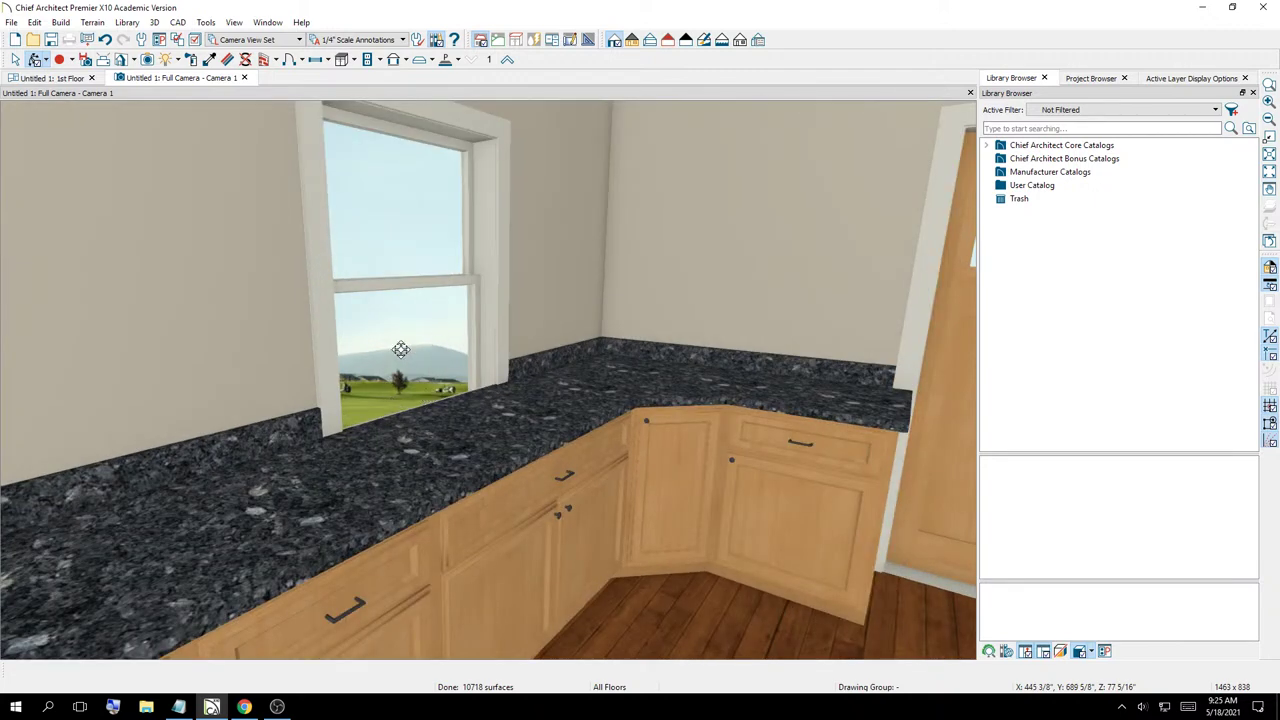
scroll(410, 398, "down", 5)
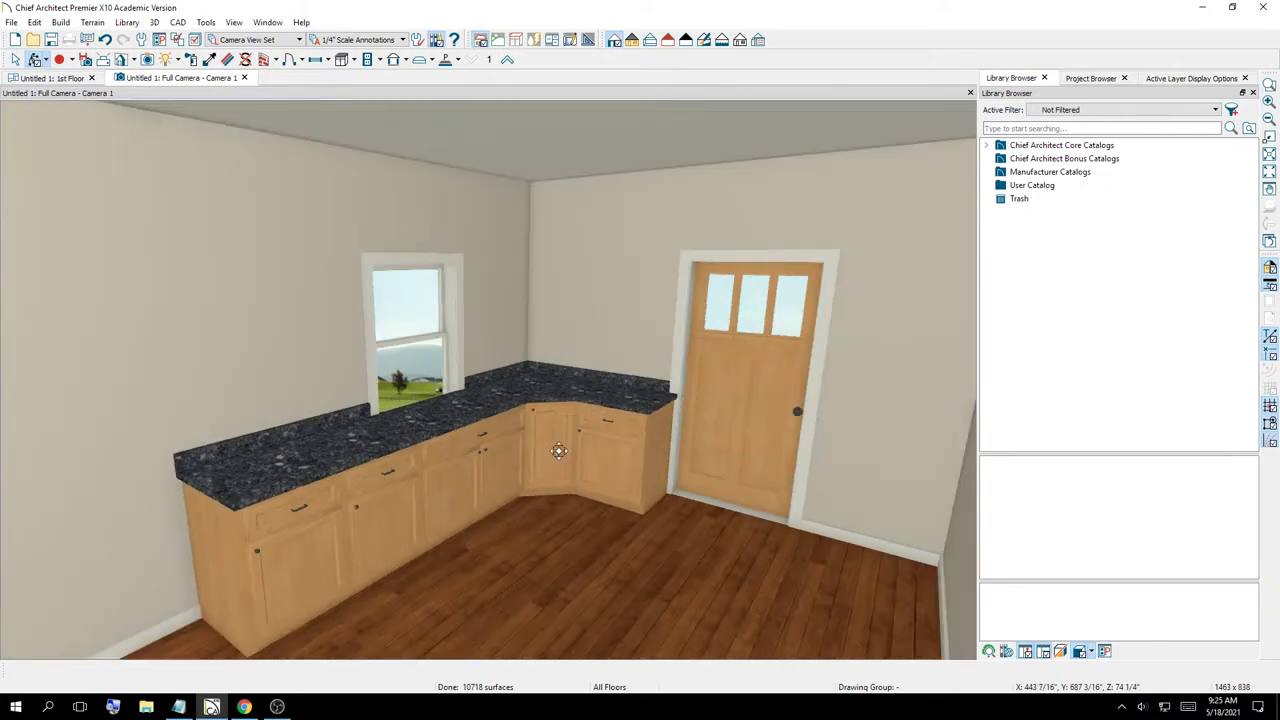
scroll(693, 401, "up", 2)
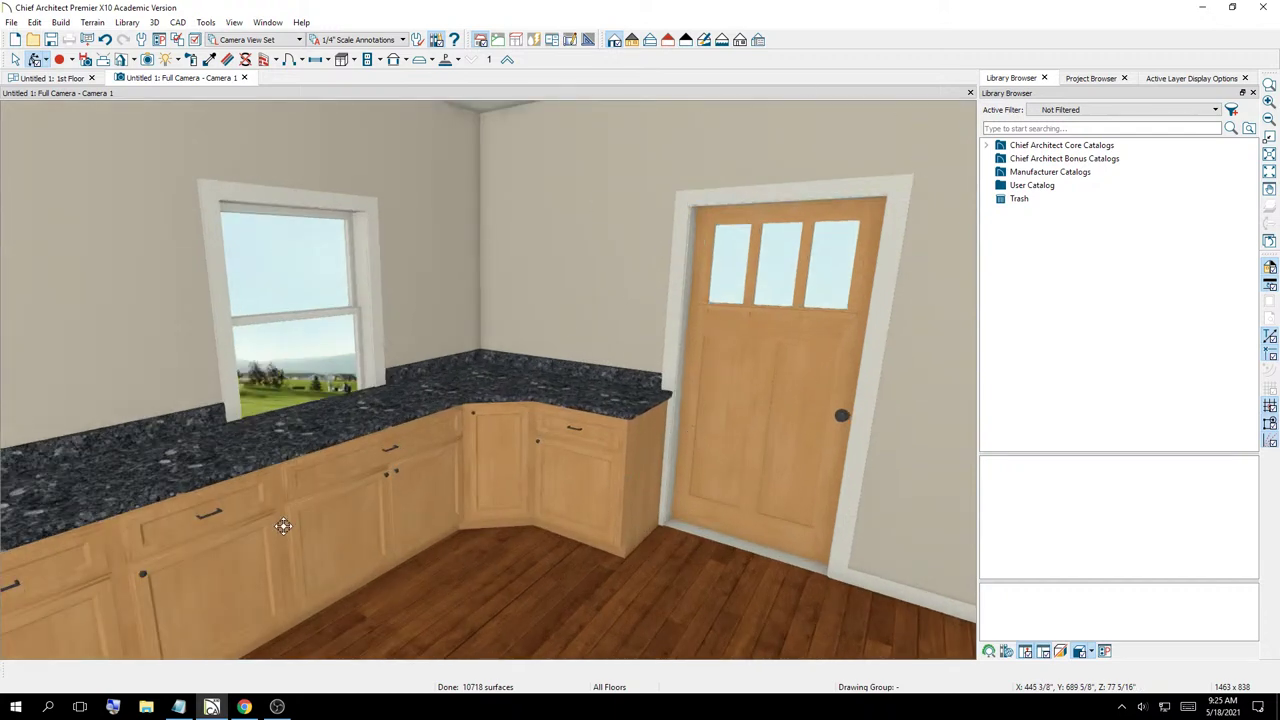
left_click_drag(354, 484, 528, 416)
mouse_move(461, 471)
left_mouse_down()
mouse_move(360, 511)
mouse_move(446, 514)
mouse_move(563, 483)
mouse_move(547, 459)
mouse_move(471, 490)
left_mouse_up()
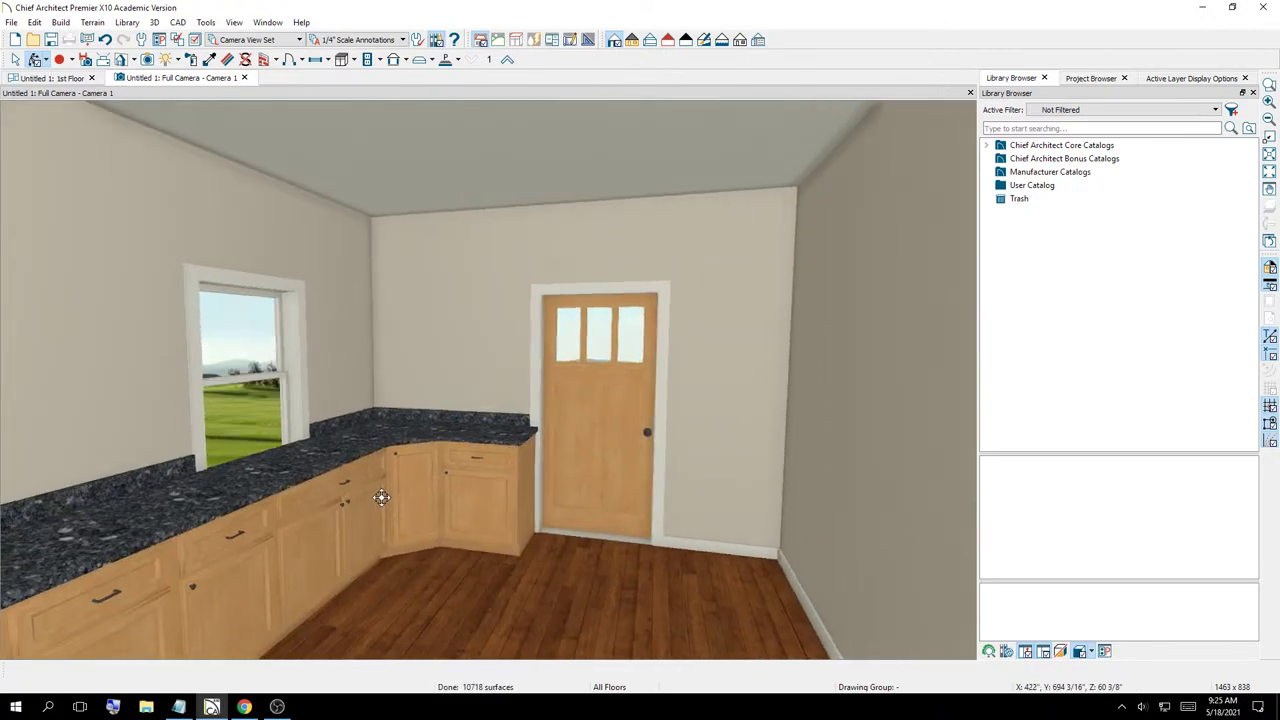
scroll(381, 494, "down", 2)
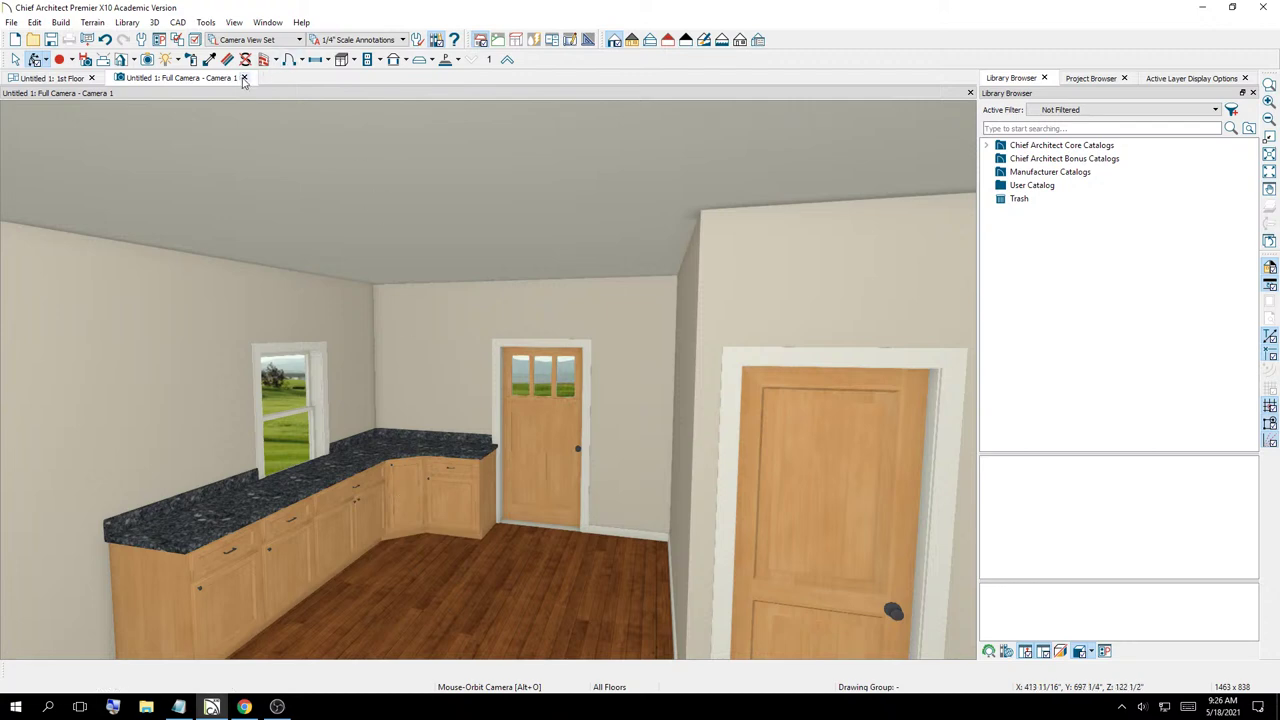
Close the first camera view, set a new camera facing the window, and raise the window
key("ctrl+w")
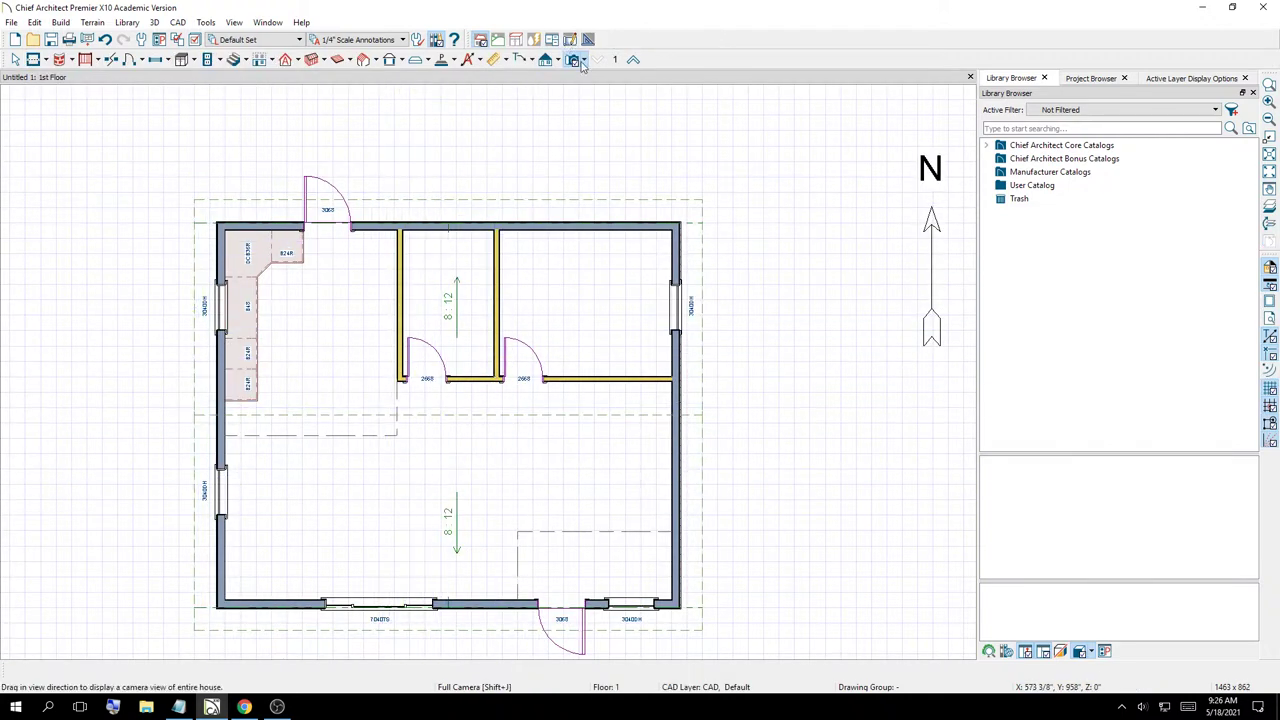
left_click_drag(372, 322, 297, 314)
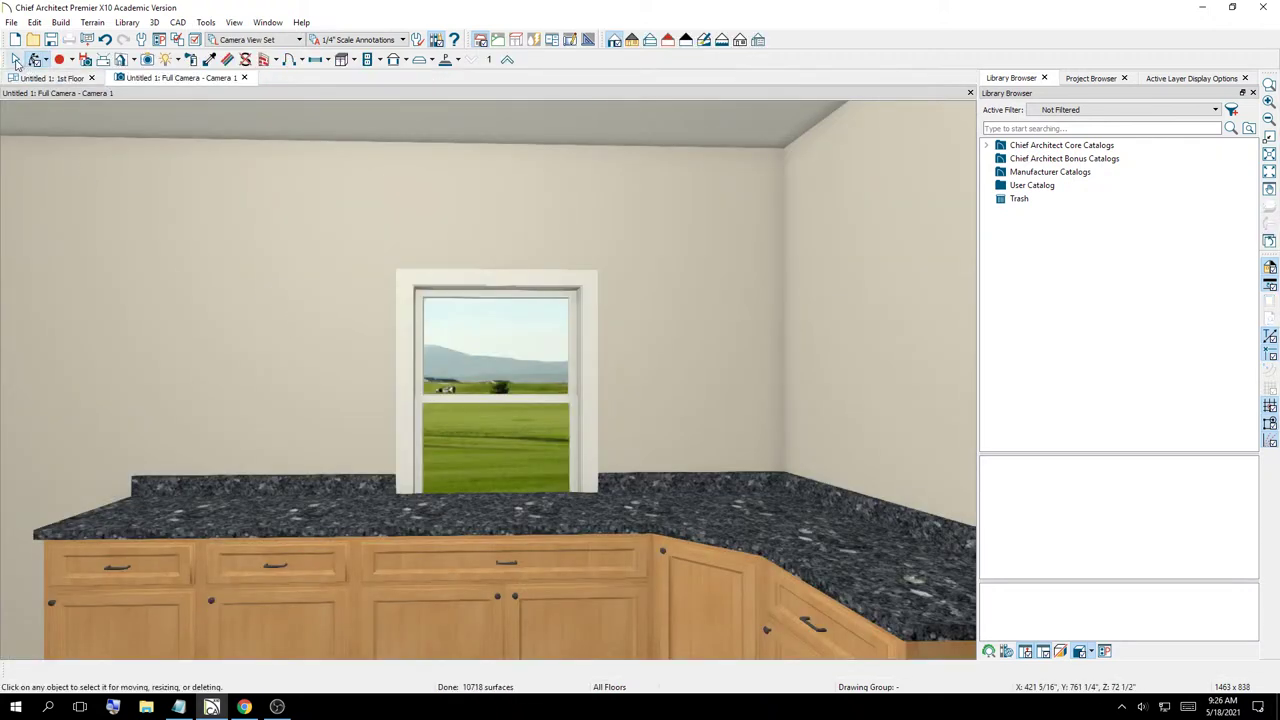
left_click(16, 60)
left_click(505, 346)
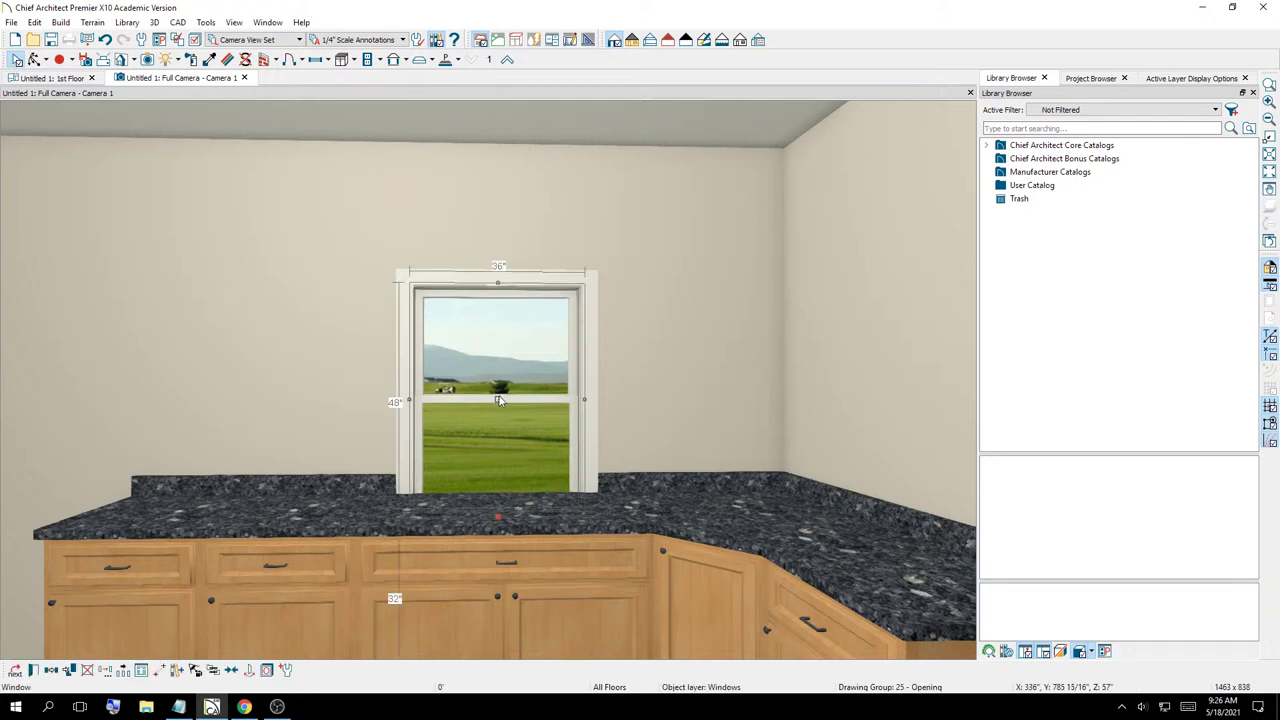
left_click_drag(500, 400, 499, 324)
Reselect the window to check that its bottom now clears the countertop
left_click(280, 421)
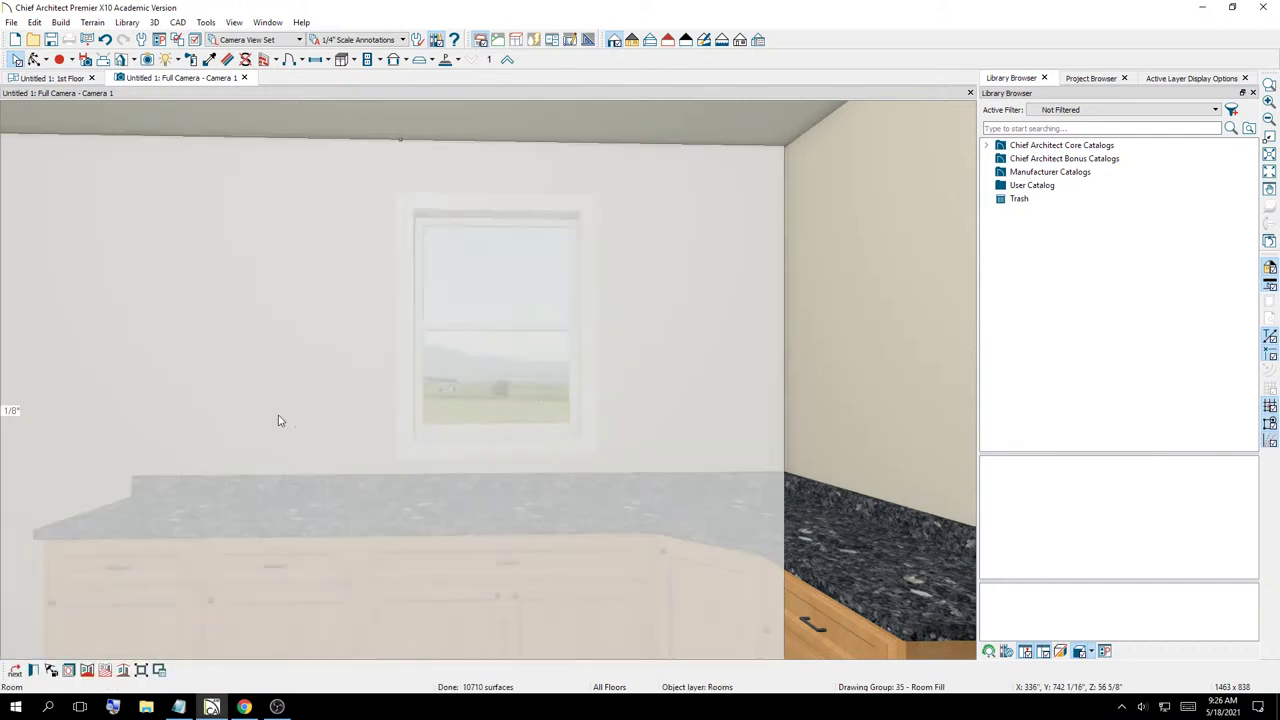
left_click(920, 292)
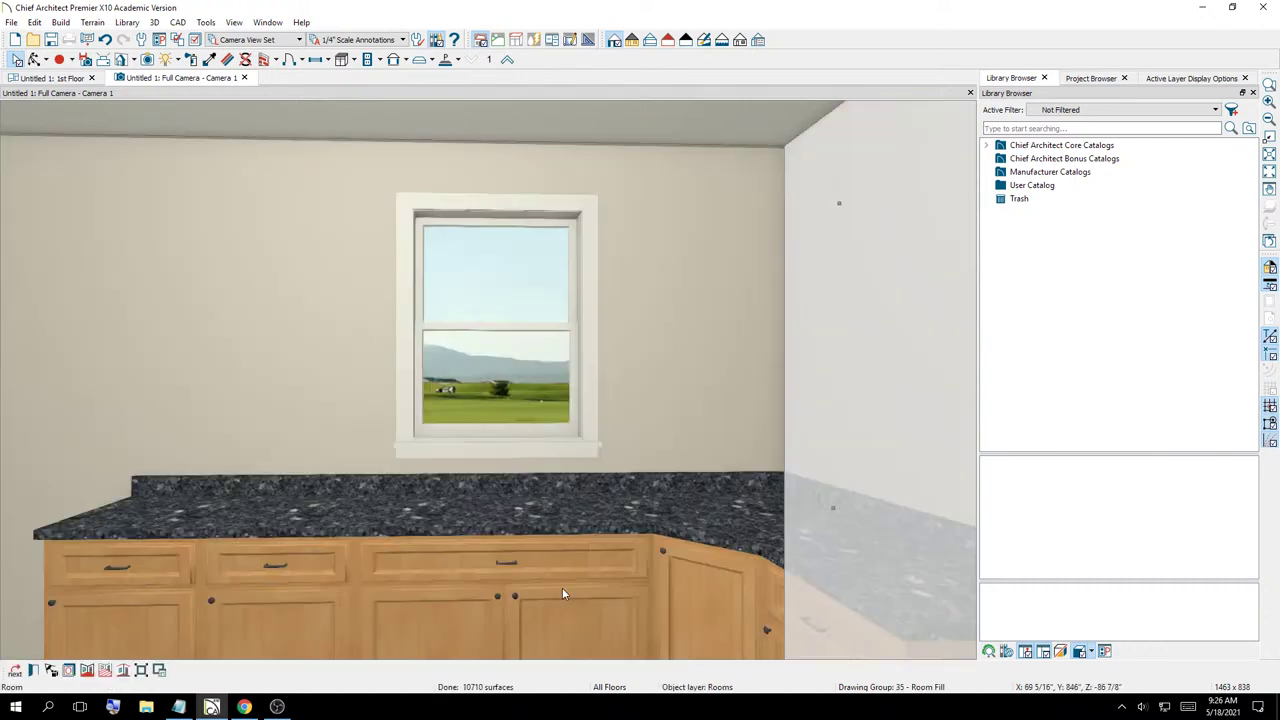
left_click(482, 395)
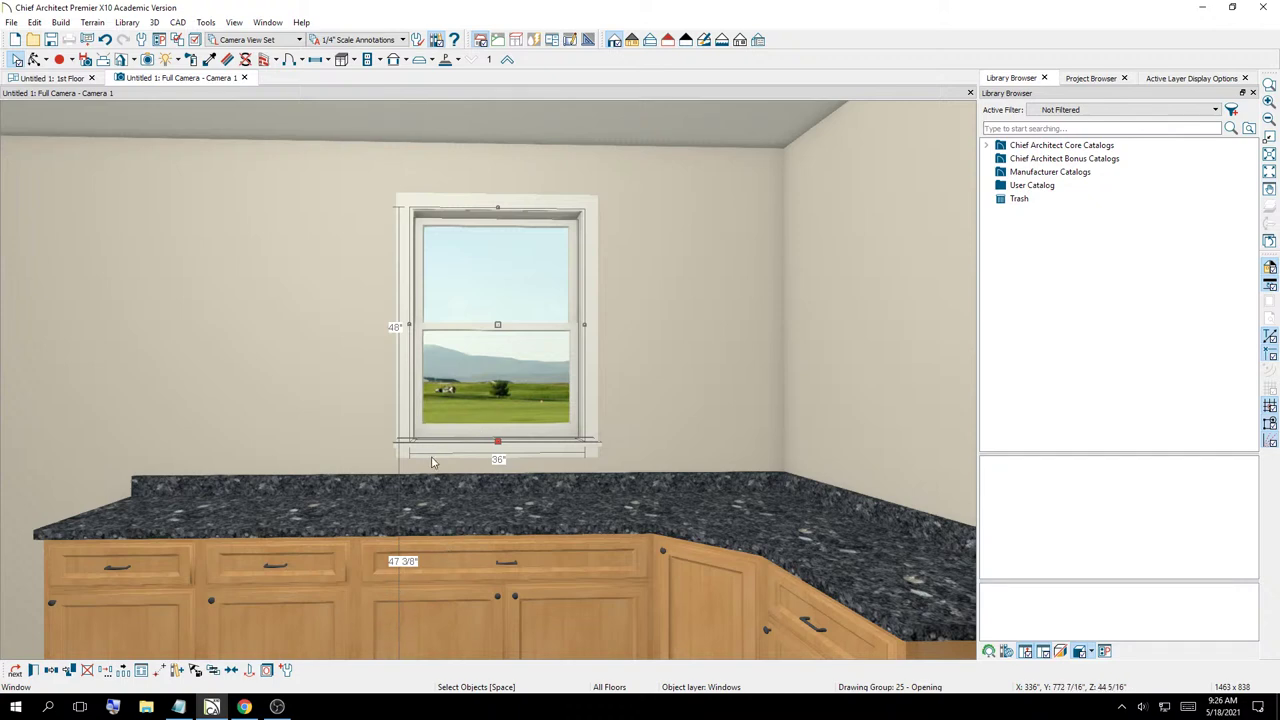
scroll(425, 468, "down", 3)
scroll(416, 478, "up", 3)
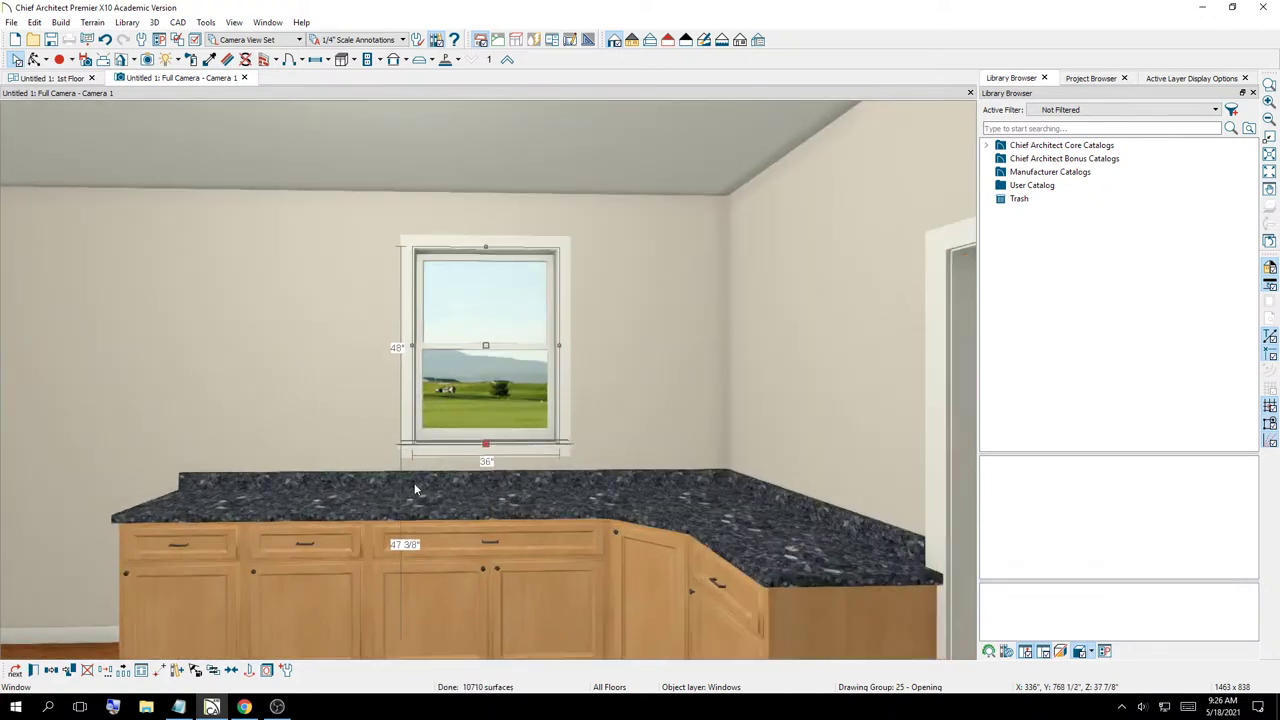
Orbit and pan the camera view to center on the door and corner cabinets
left_click(45, 62)
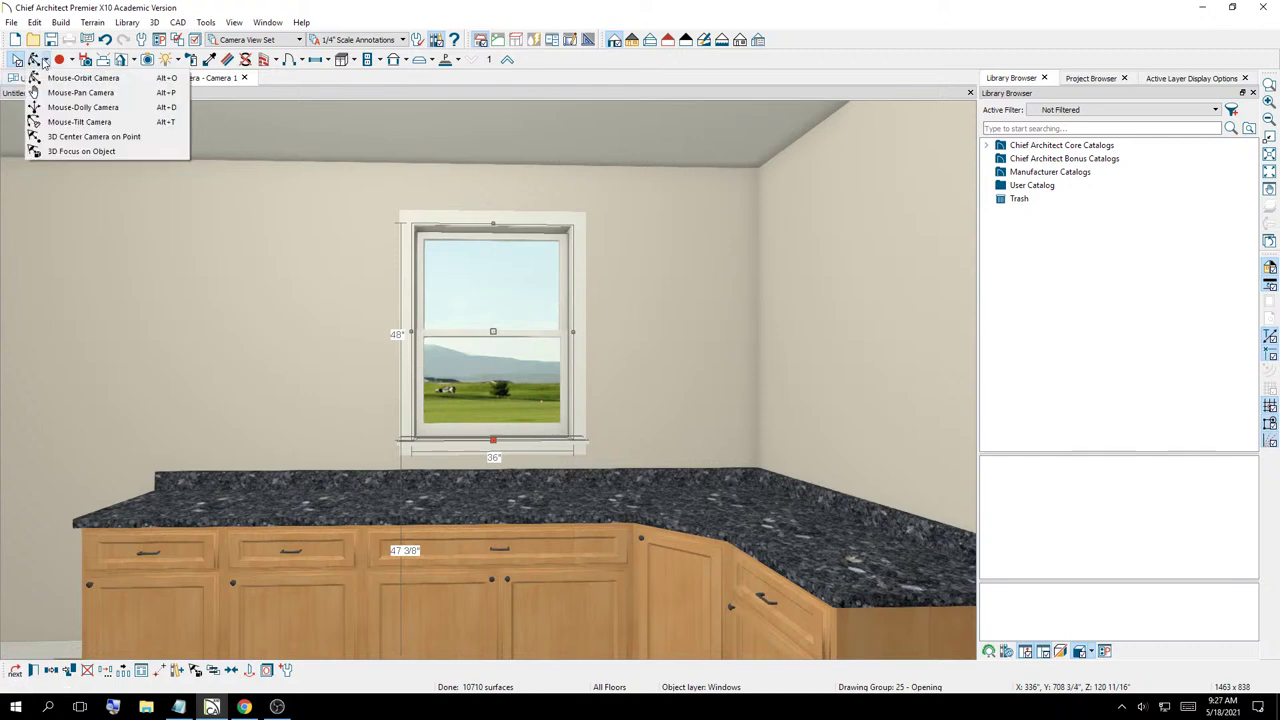
left_click(70, 78)
left_click_drag(771, 314, 1043, 383)
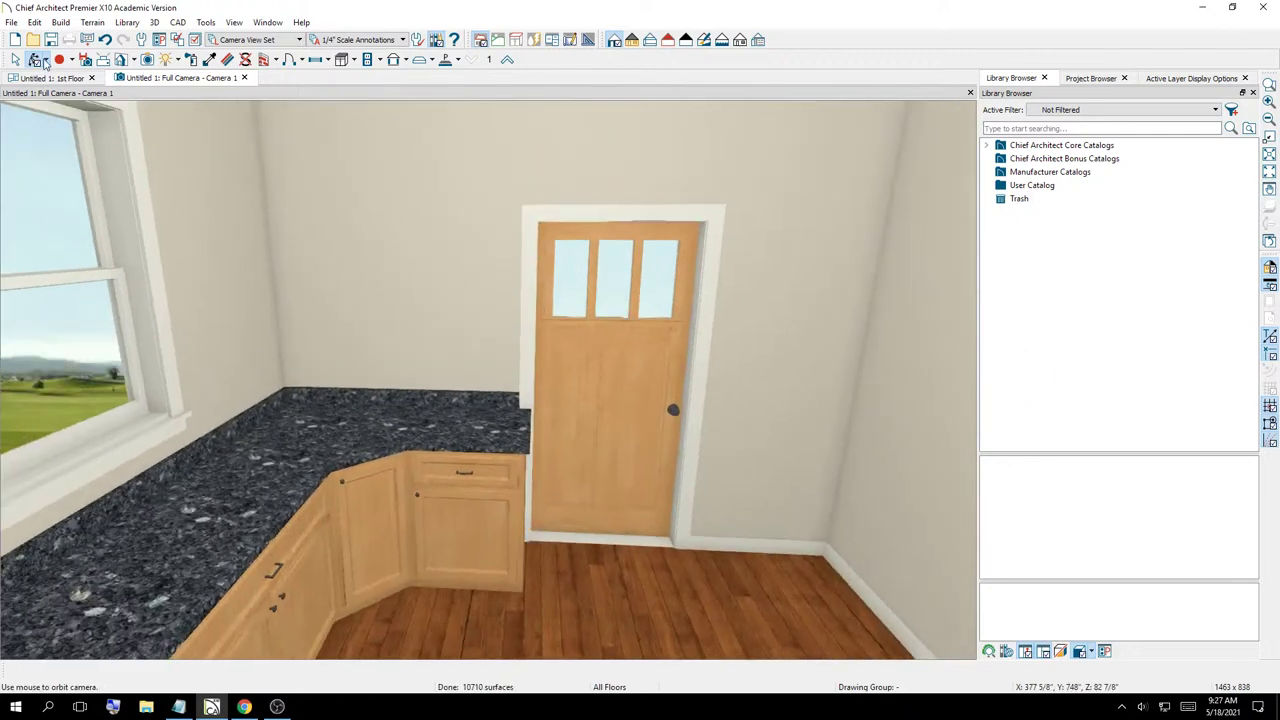
left_click(36, 60)
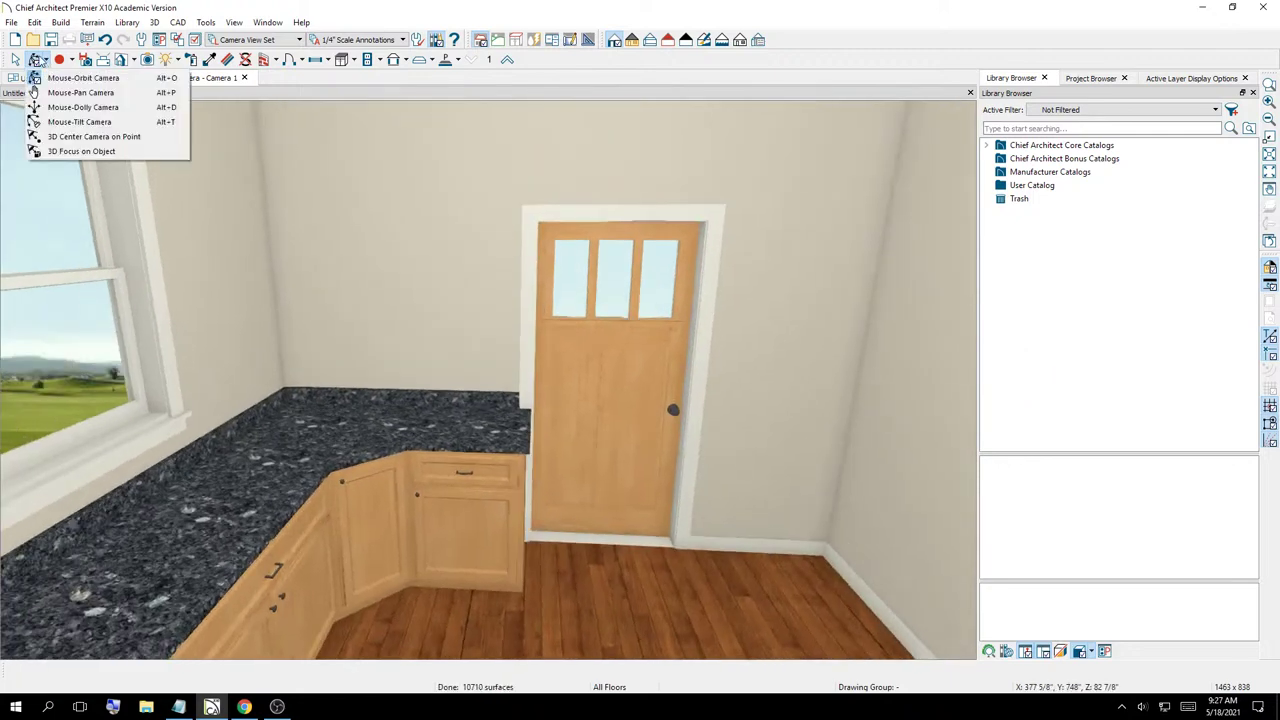
left_click(83, 104)
left_click(36, 60)
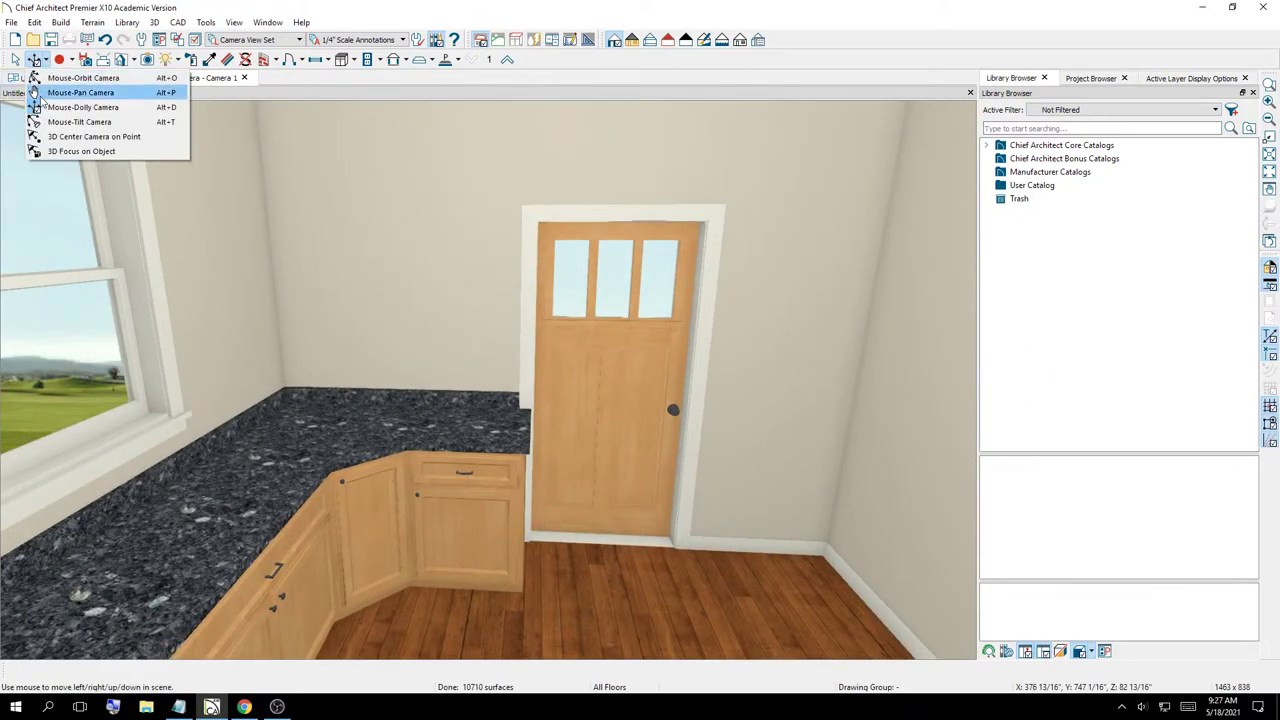
left_click(70, 89)
left_click_drag(414, 352, 11, 306)
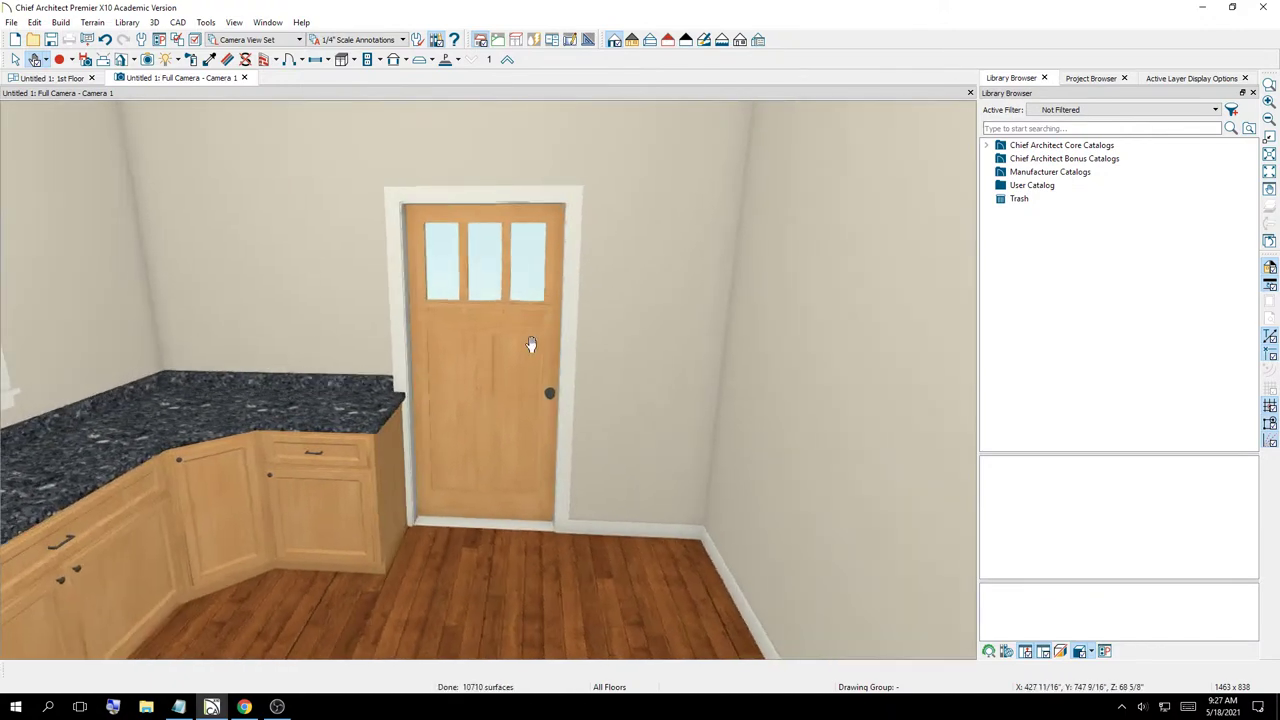
scroll(529, 349, "up", 3)
scroll(510, 375, "down", 6)
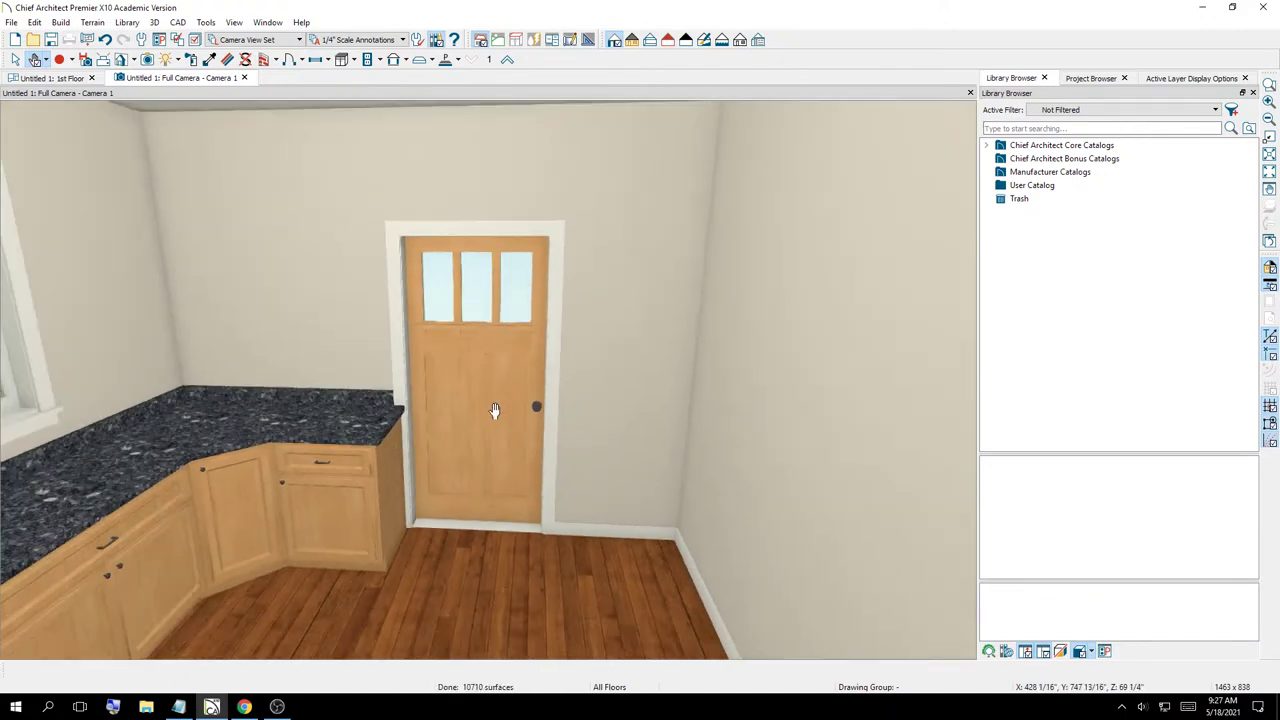
Narrow the base cabinet beside the door so the counter ends at the door trim, then check the door
left_click(15, 59)
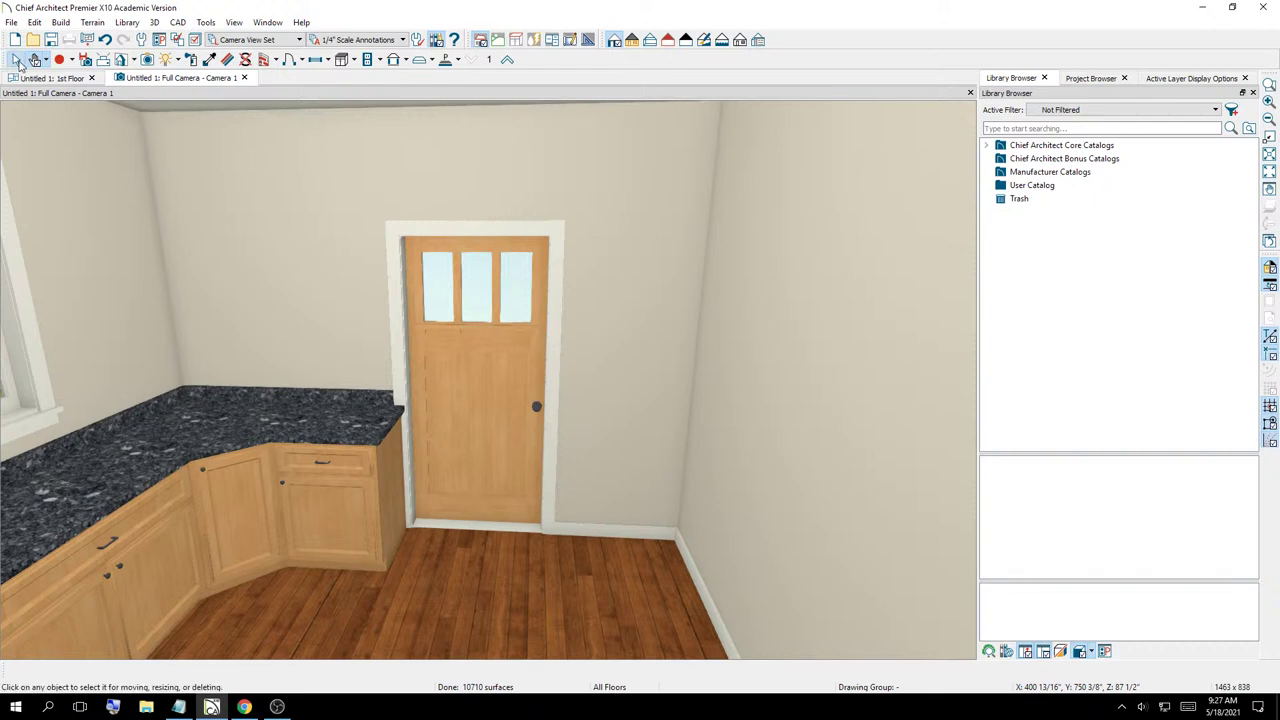
left_click(349, 437)
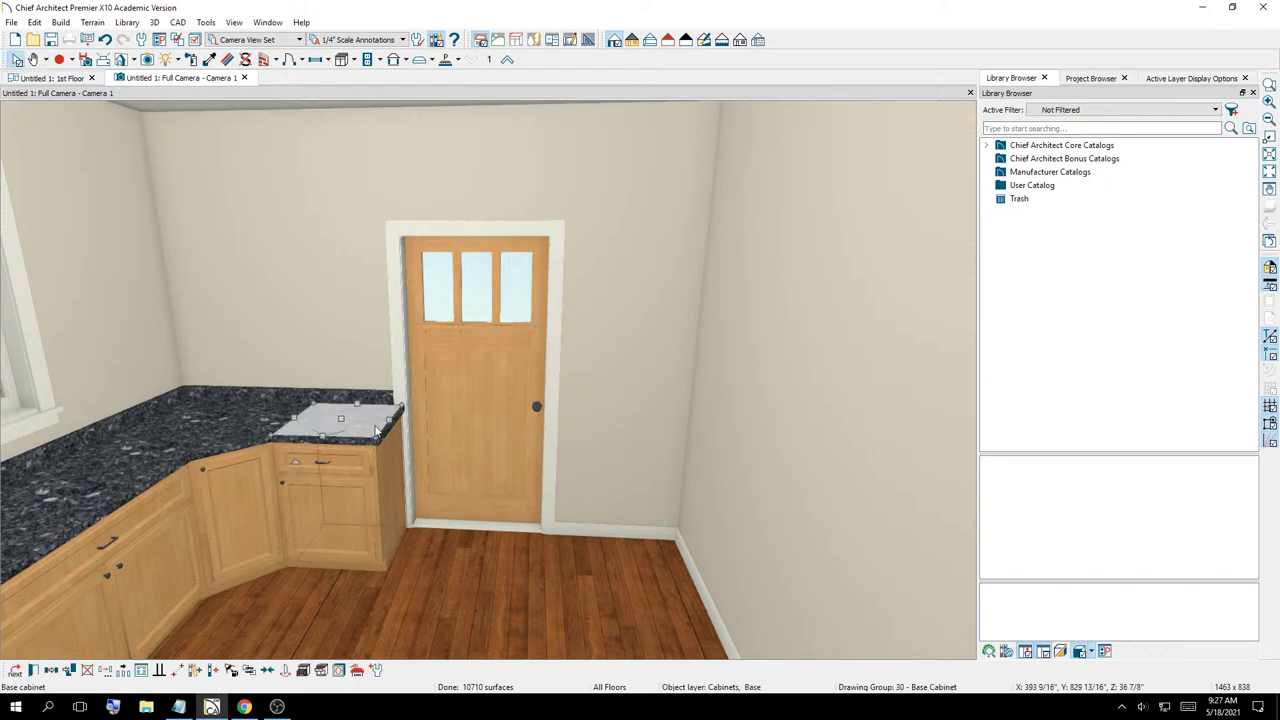
left_click_drag(378, 421, 372, 421)
scroll(394, 404, "up", 5)
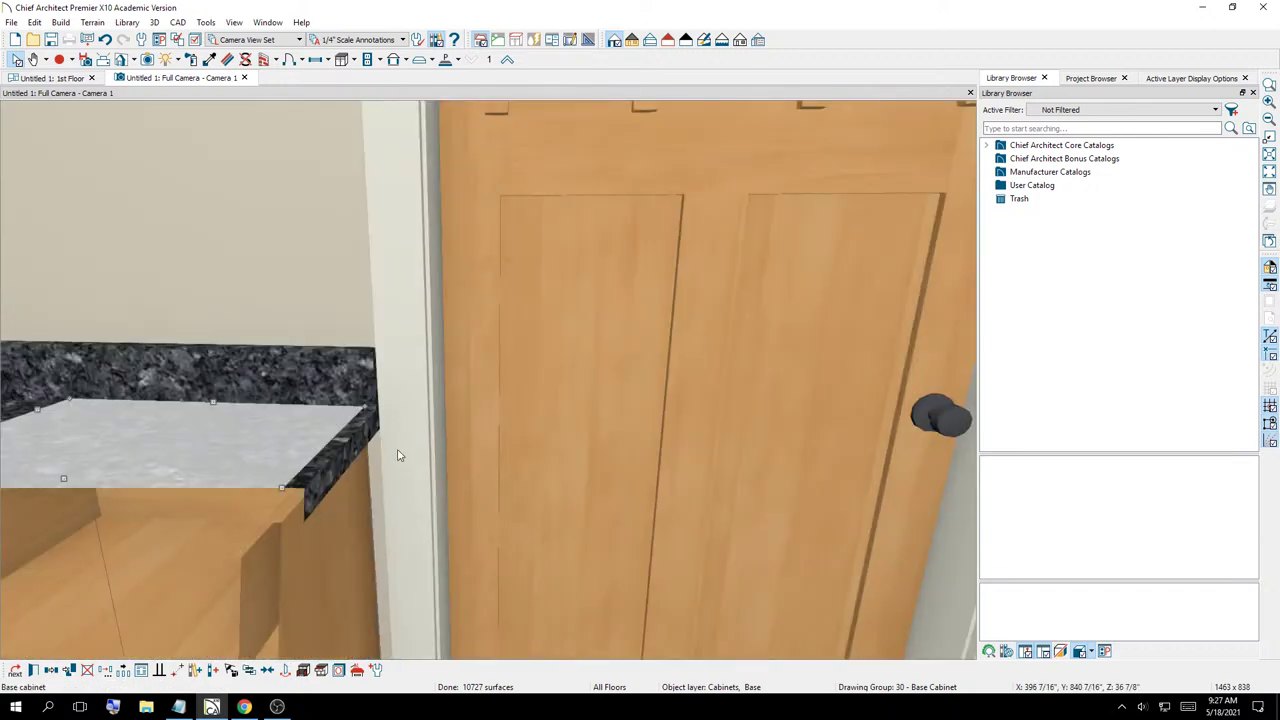
left_click(398, 457)
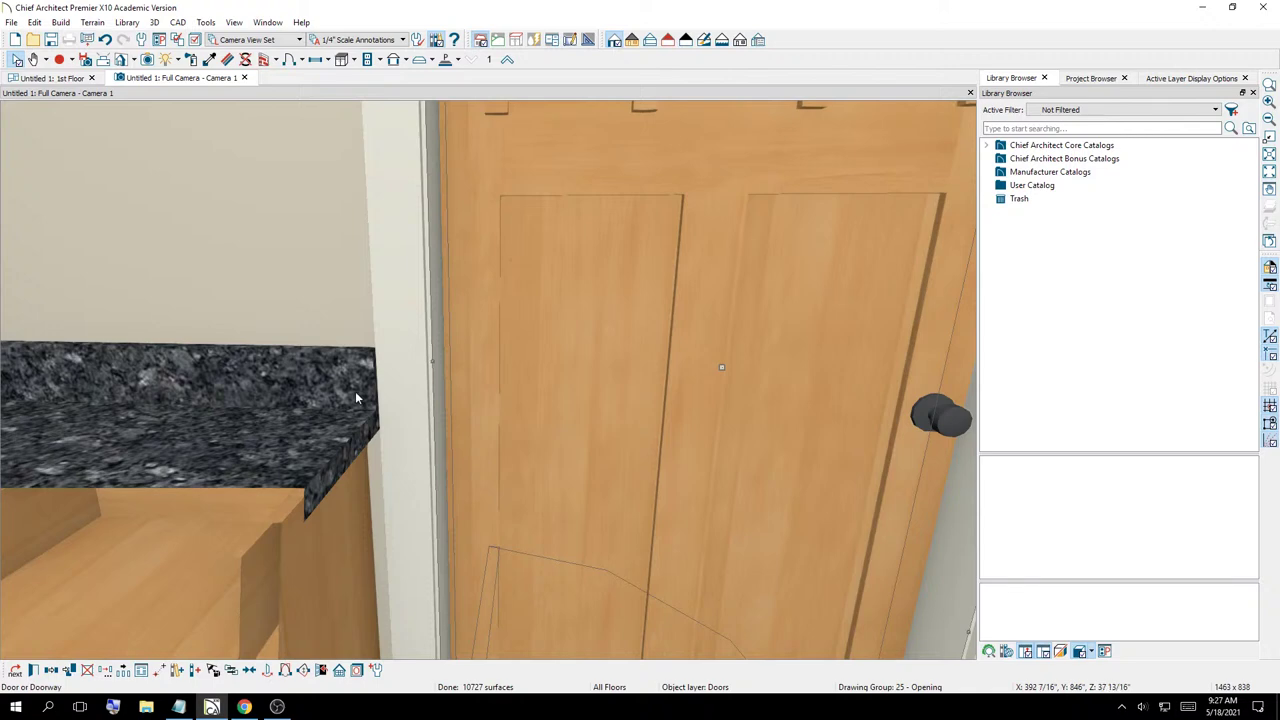
scroll(355, 398, "down", 5)
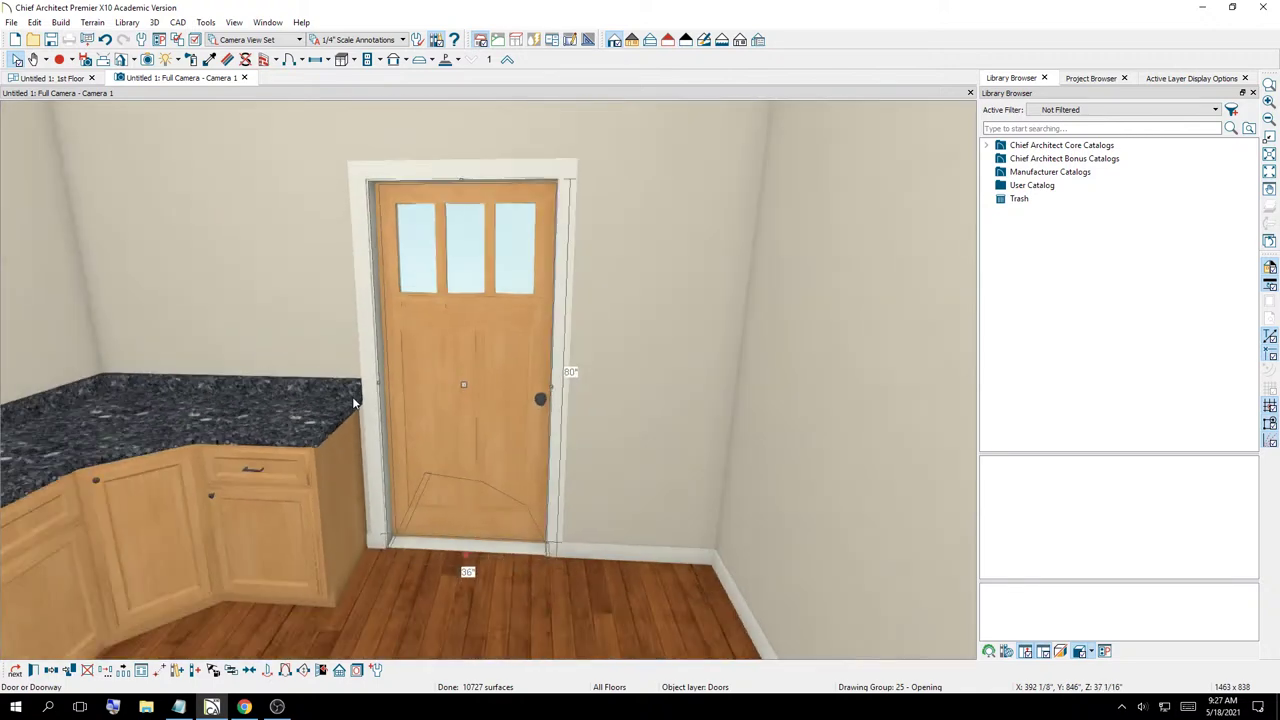
scroll(360, 480, "up", 8)
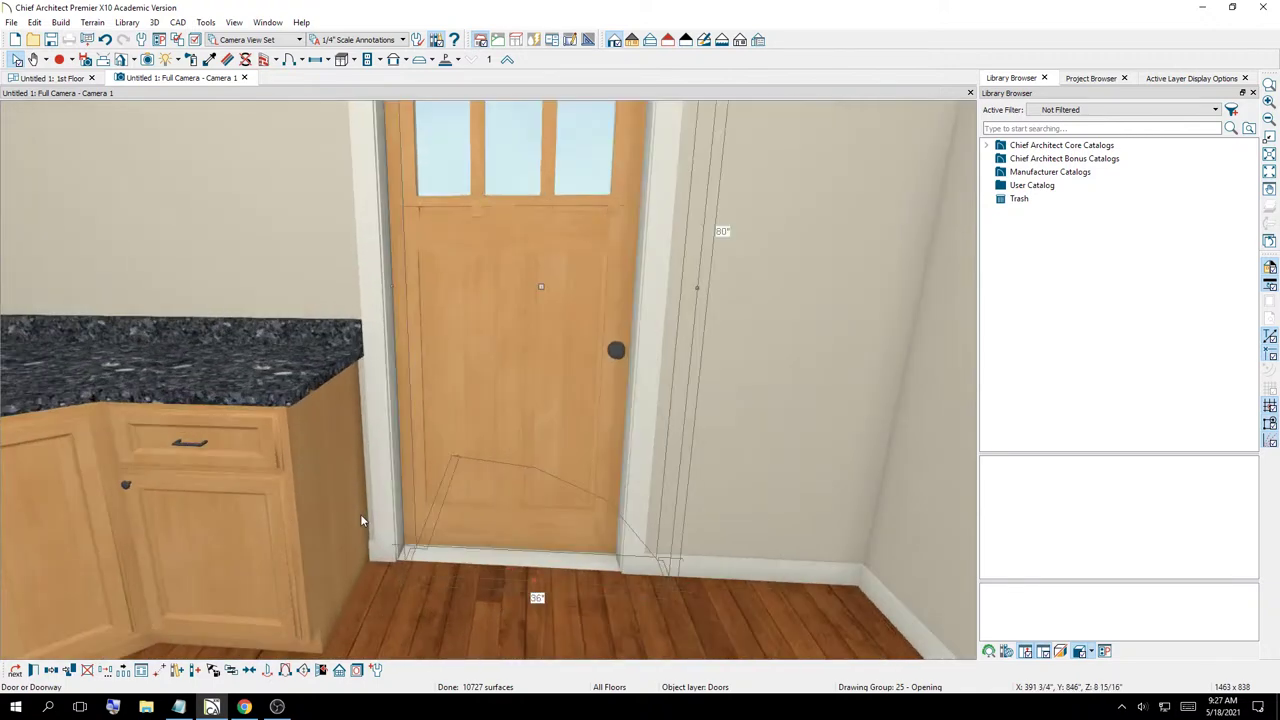
scroll(381, 576, "down", 3)
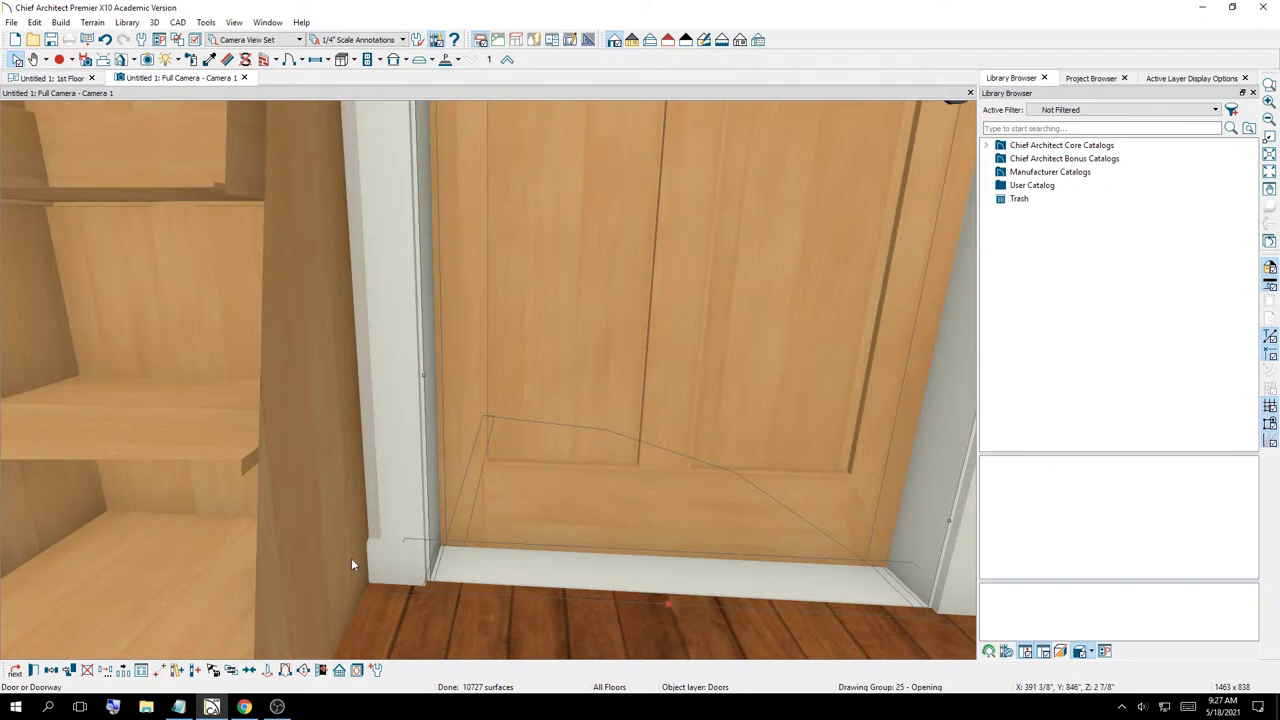
scroll(352, 562, "down", 6)
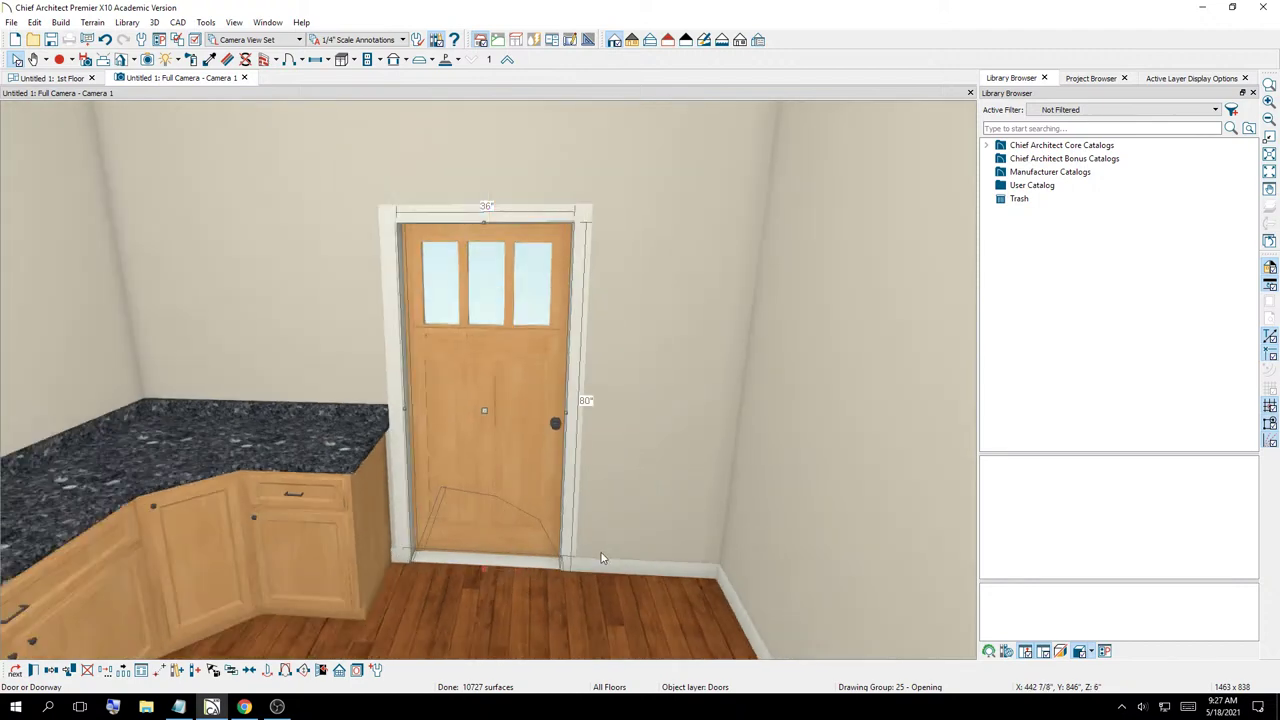
scroll(601, 558, "down", 3)
key("Escape")
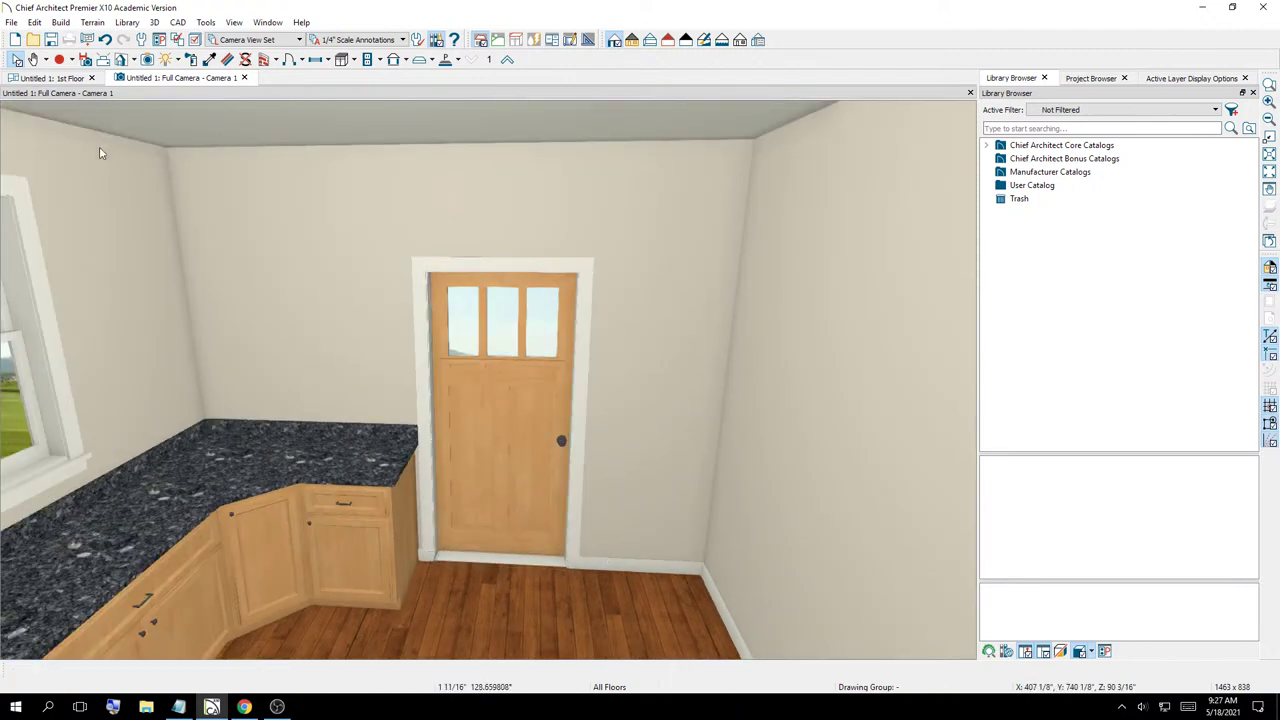
left_click(44, 60)
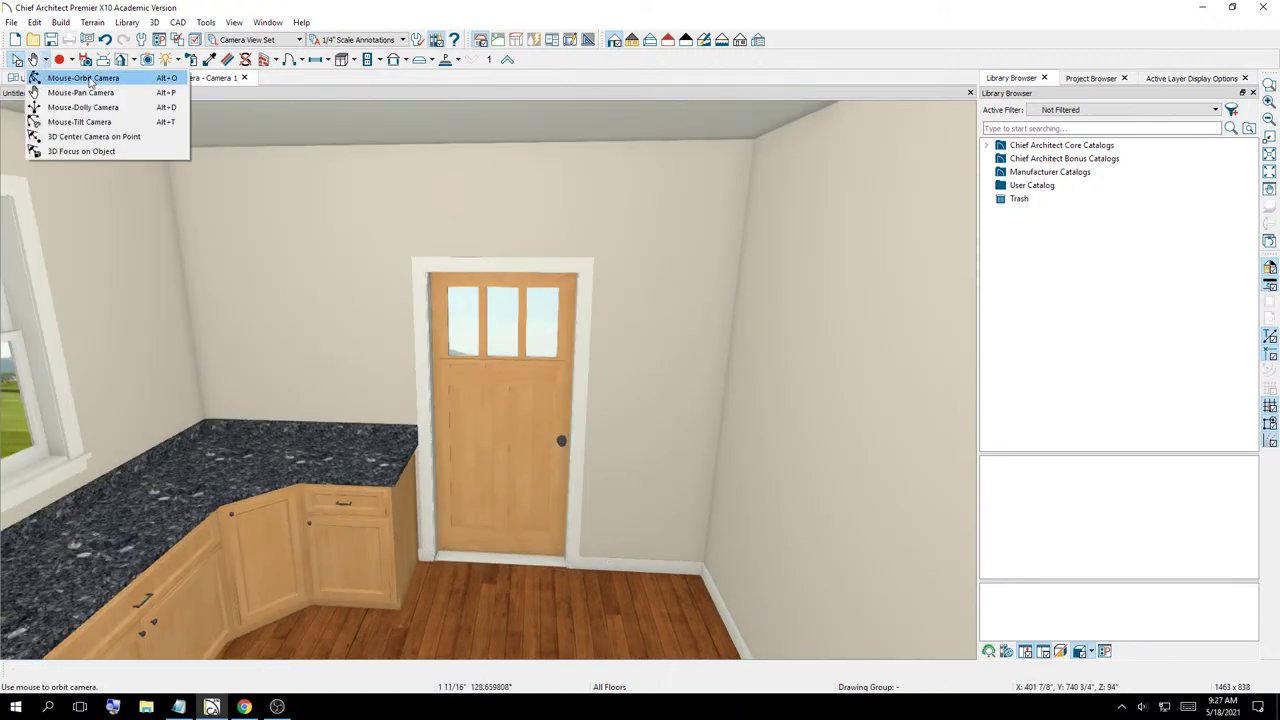
Orbit the Camera 1 view to a high angle above the three-light door and corner counter
left_click(88, 78)
left_click_drag(371, 366, 346, 360)
scroll(346, 360, "up", 5)
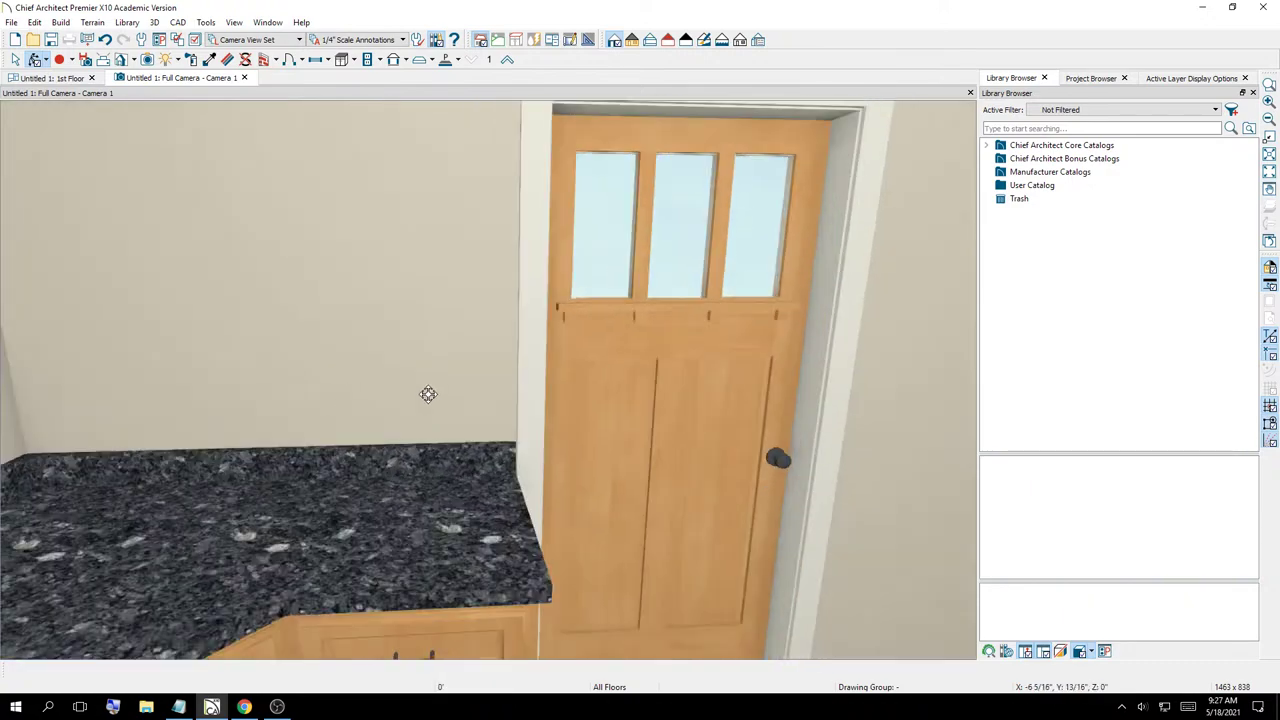
left_click_drag(428, 394, 334, 463)
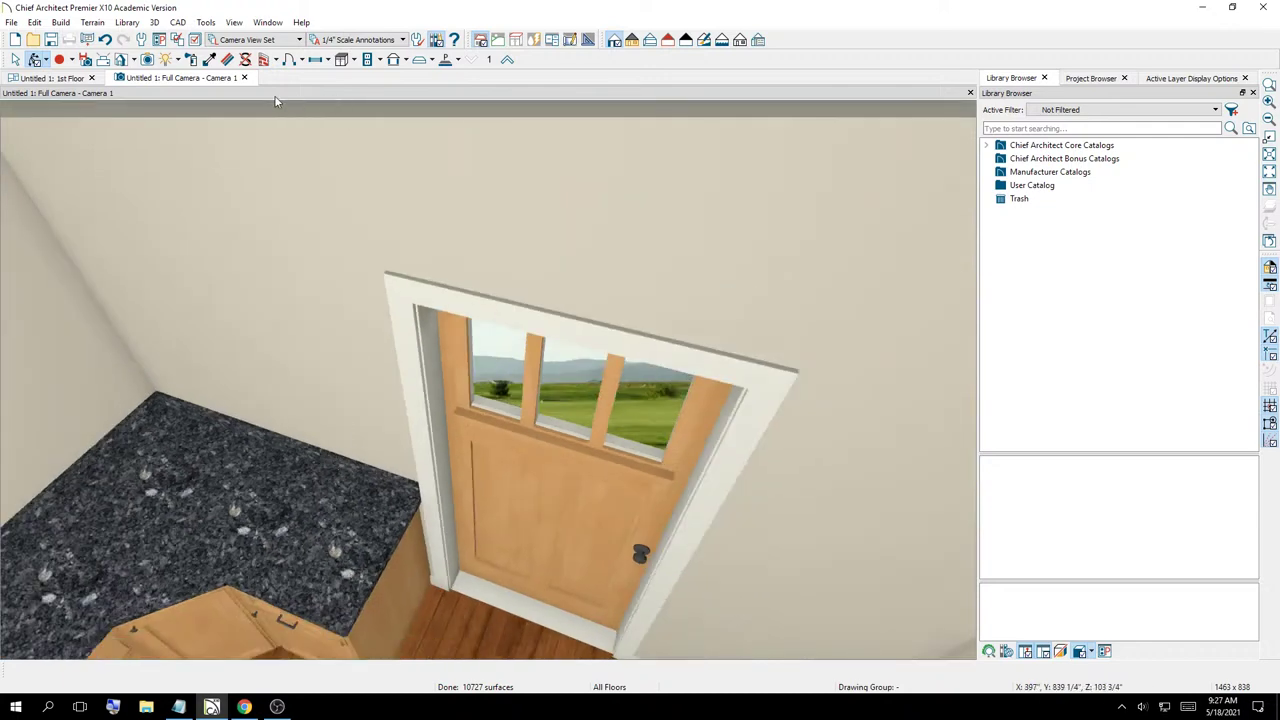
Replace the full camera view with a Floor Camera aimed at the kitchen counter corner and window
left_click(244, 77)
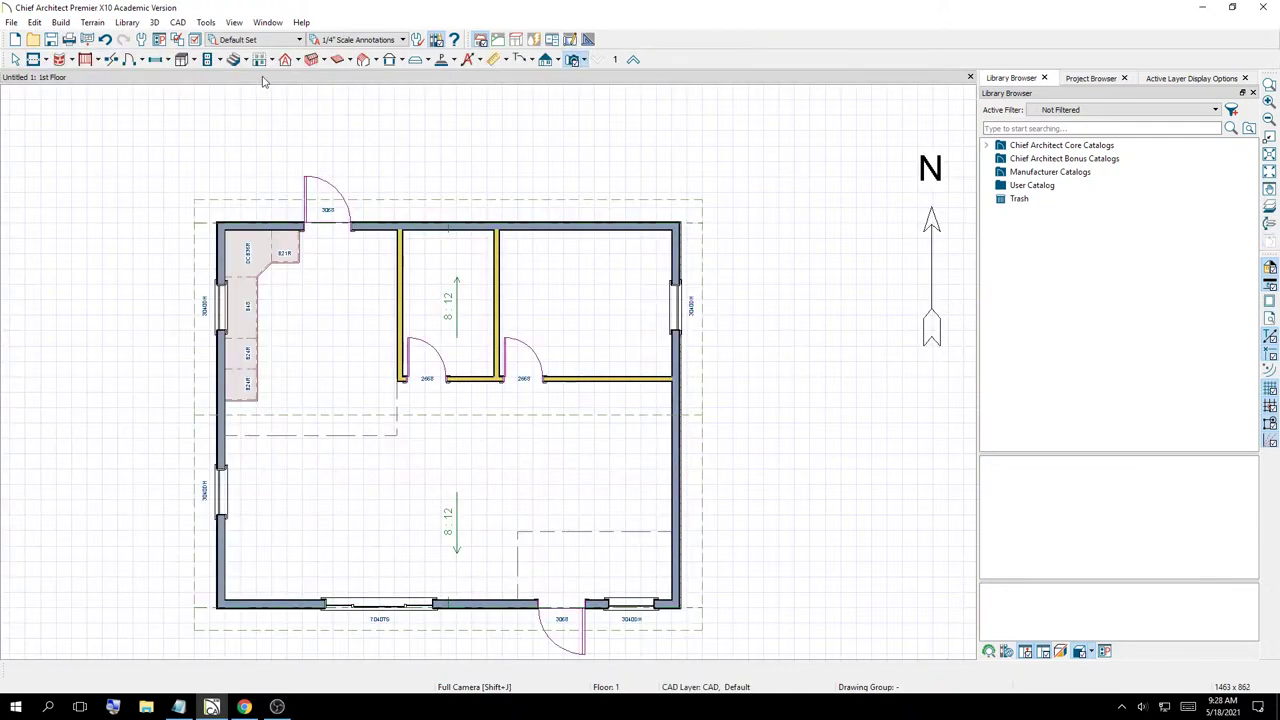
left_click(585, 61)
left_click(600, 92)
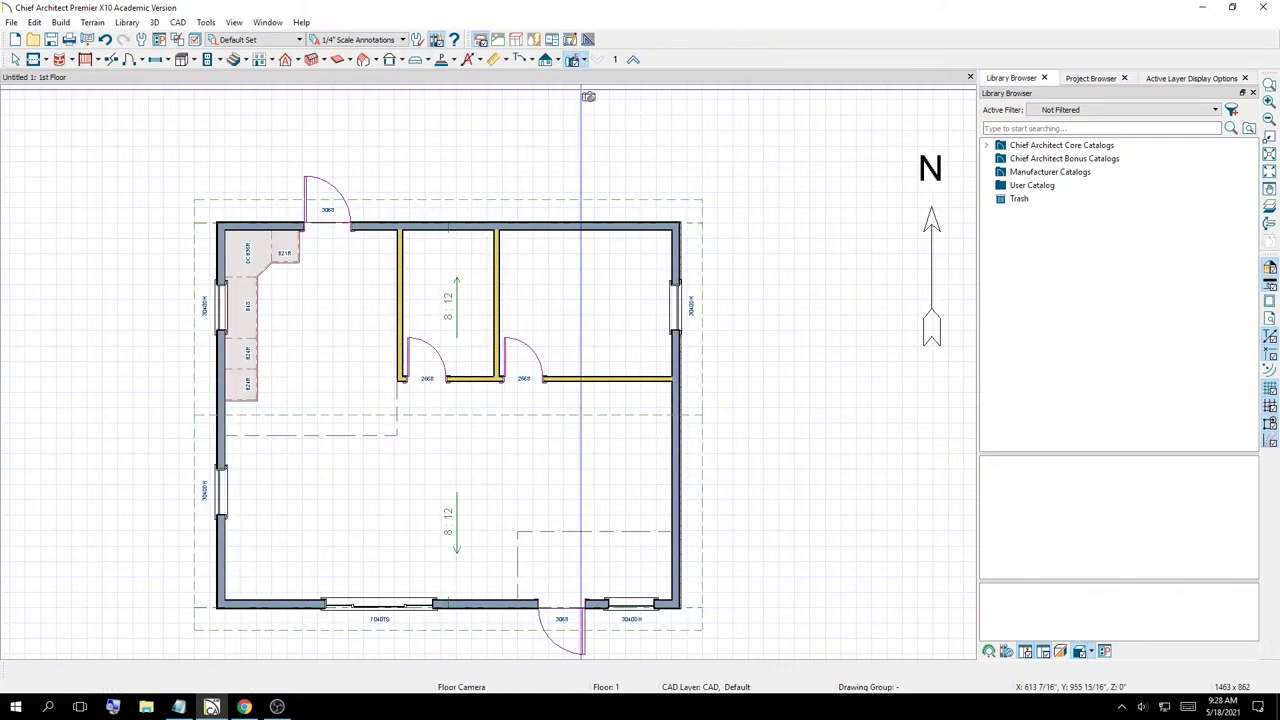
left_click_drag(329, 381, 286, 335)
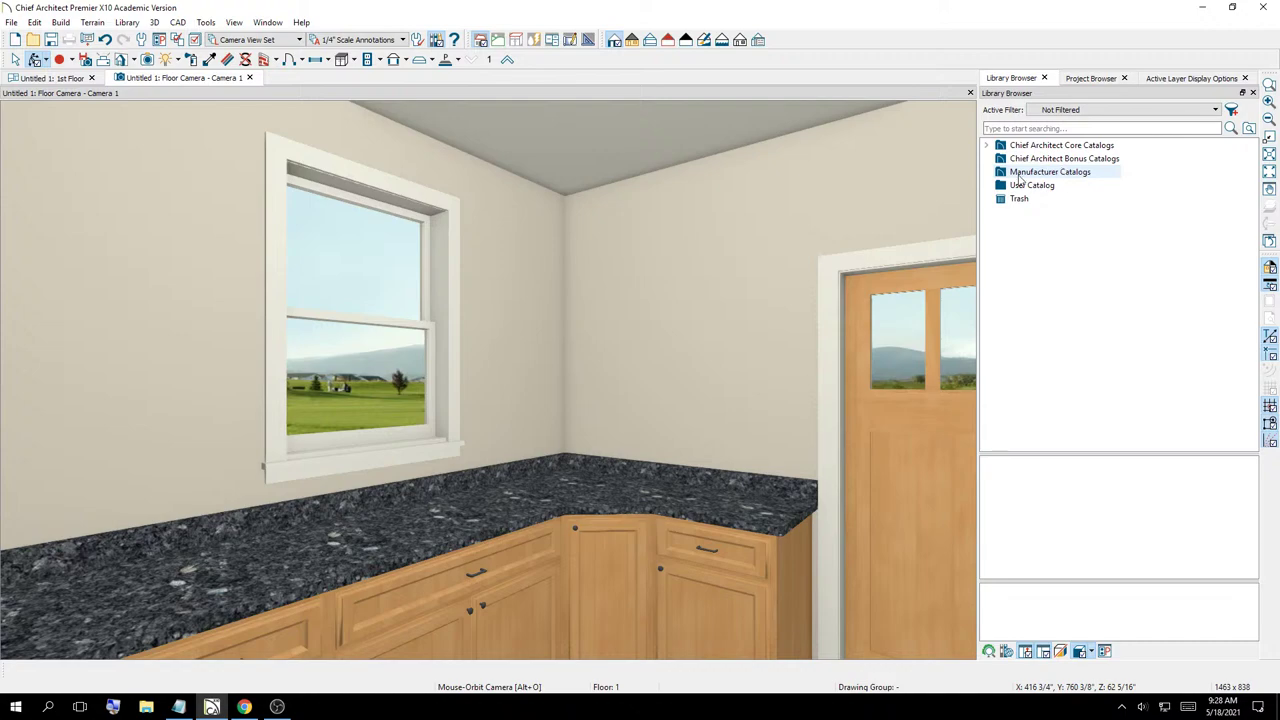
Orbit the floor camera around the door and window-wall counters, then close the camera view
left_click_drag(509, 340, 523, 260)
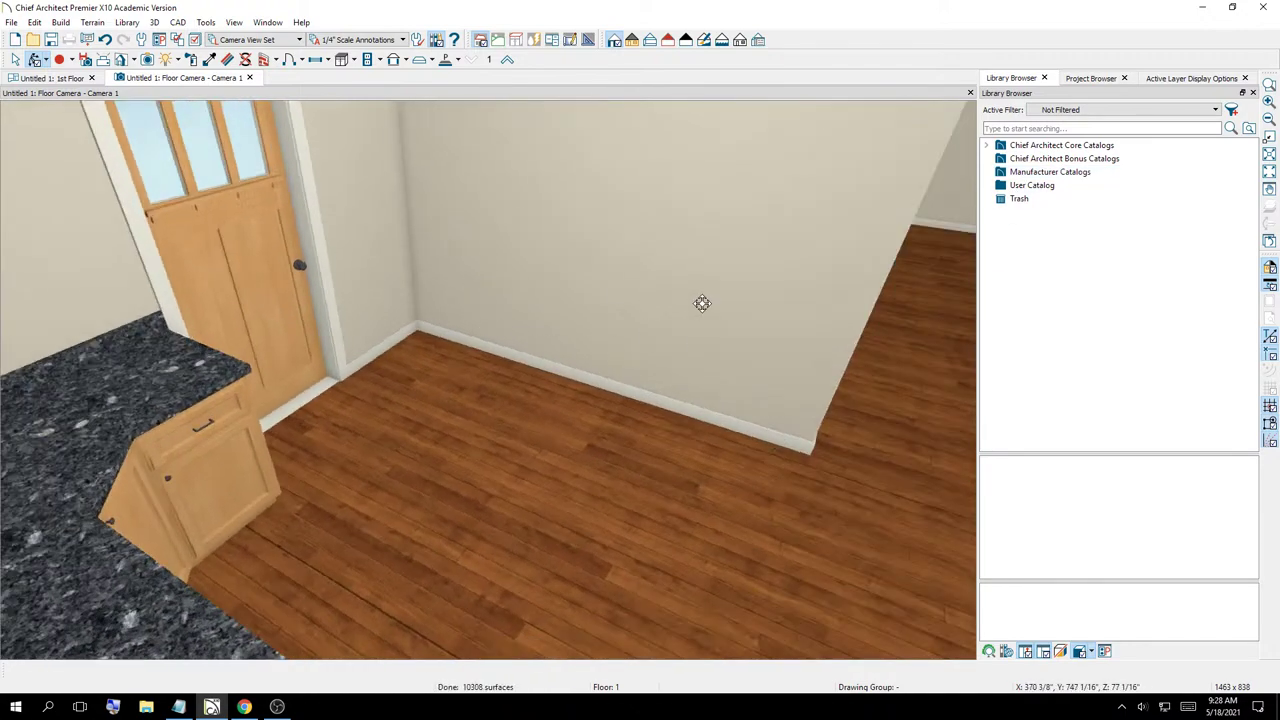
left_click_drag(433, 300, 2, 358)
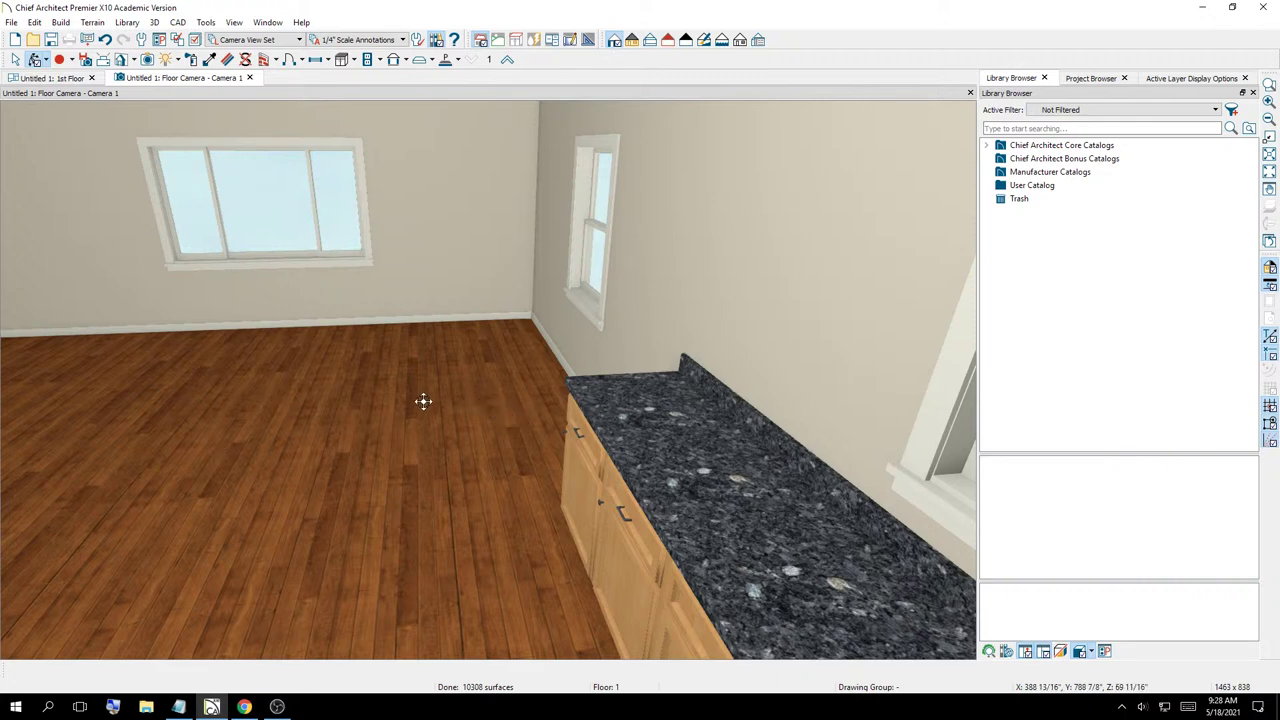
left_click_drag(423, 400, 829, 389)
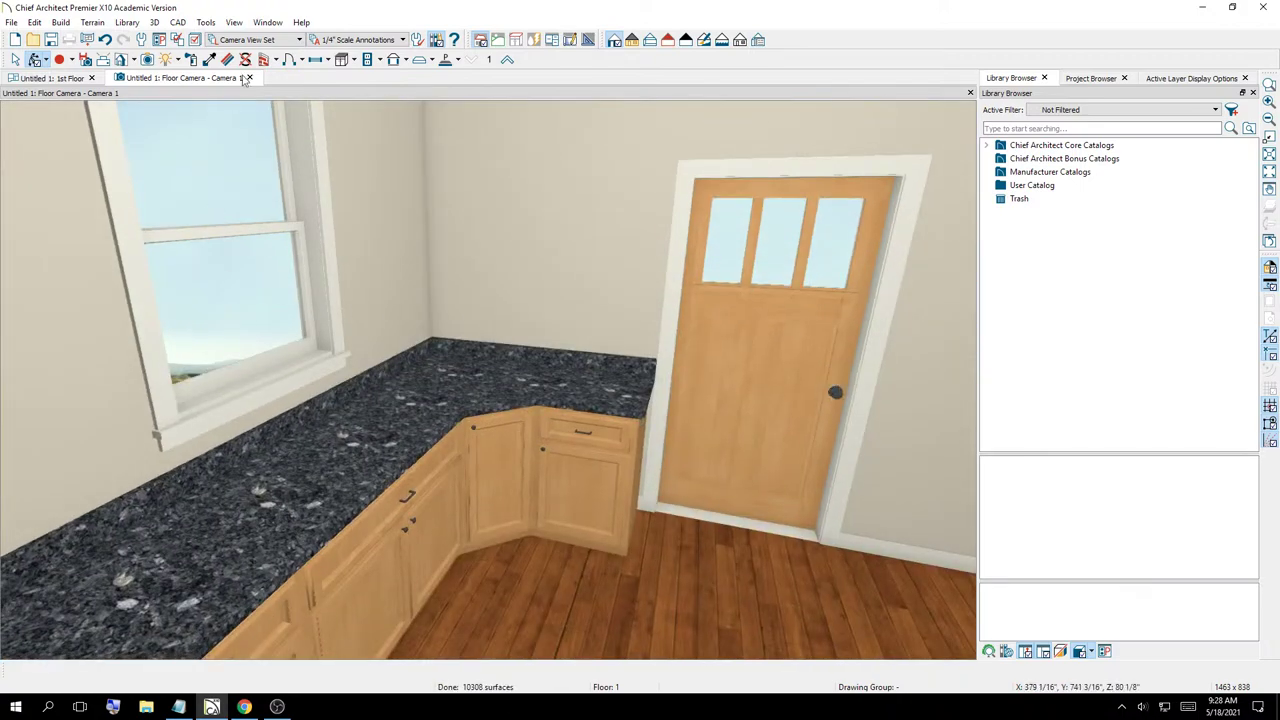
left_click(250, 78)
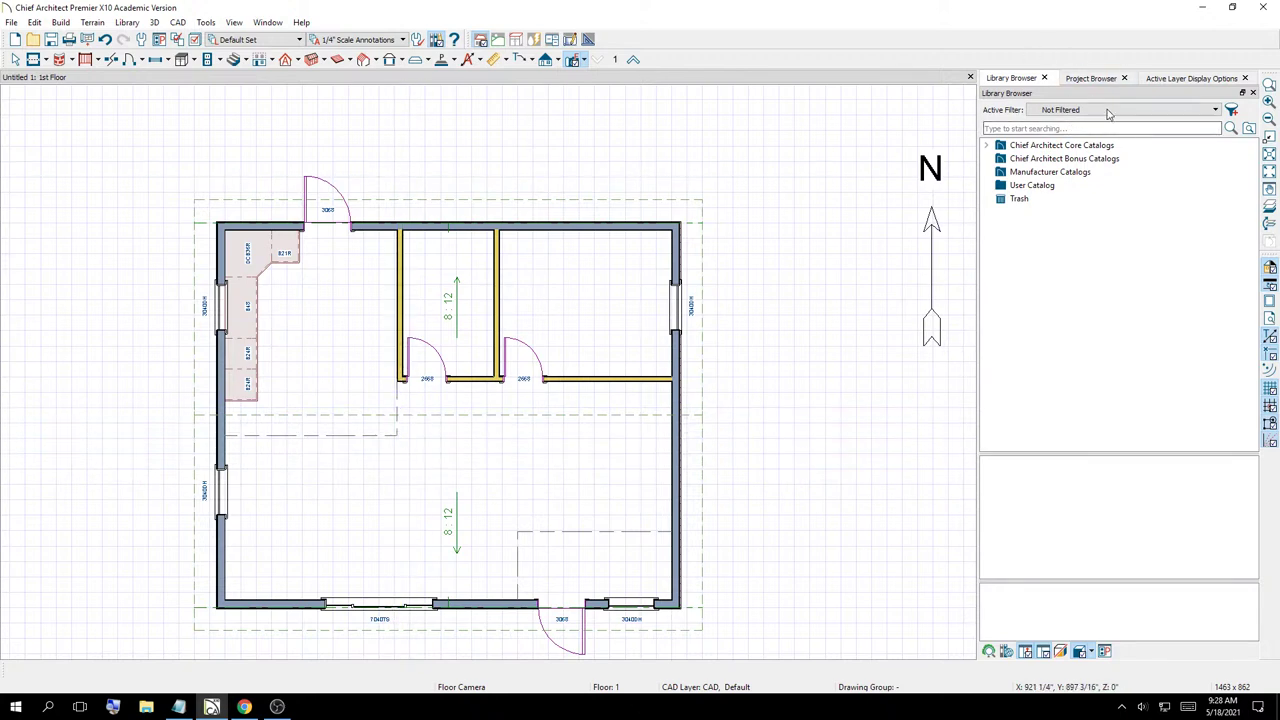
Close the Library Browser, Project Browser and layer display panels, then reopen only the Library Browser
left_click(437, 40)
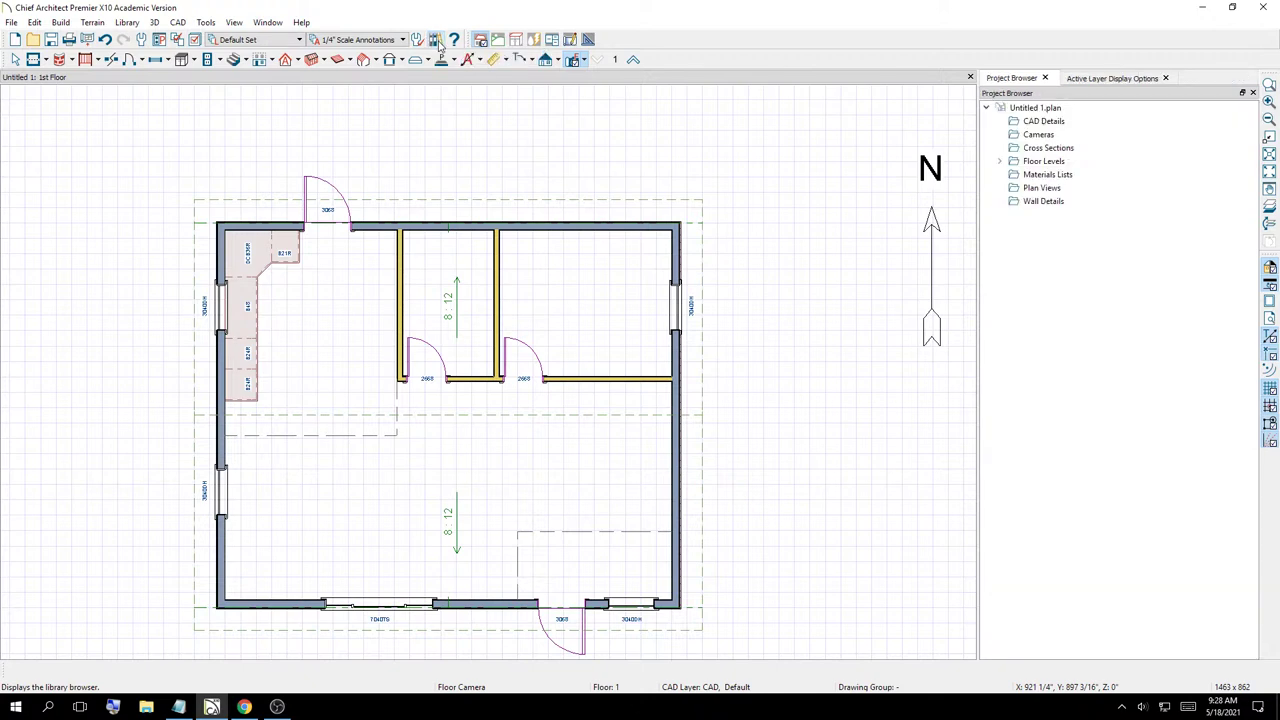
left_click(1045, 78)
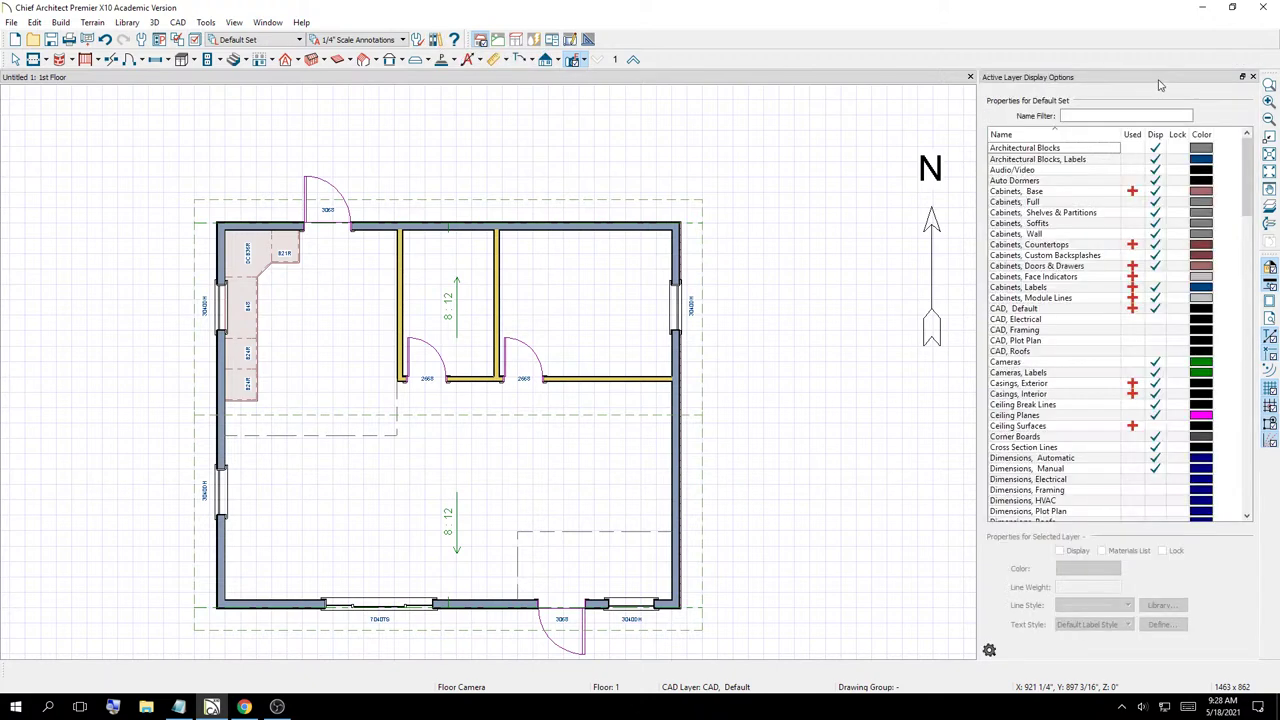
left_click(1254, 78)
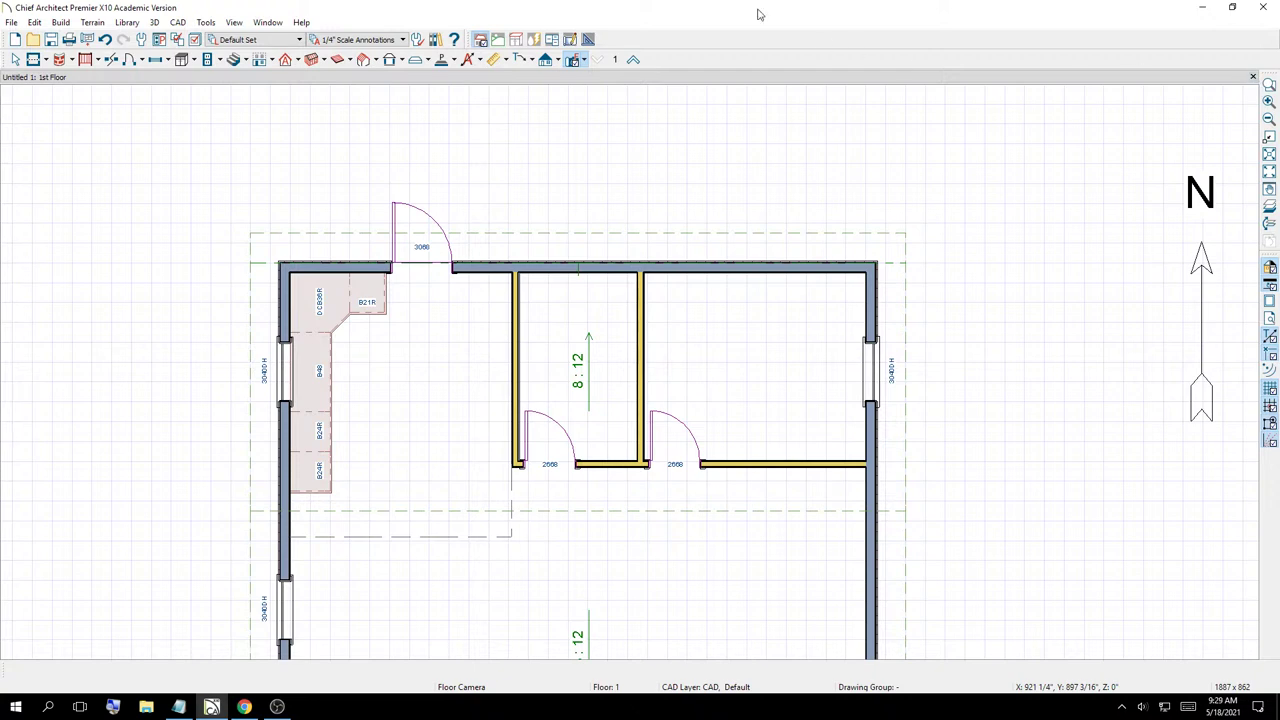
left_click(437, 40)
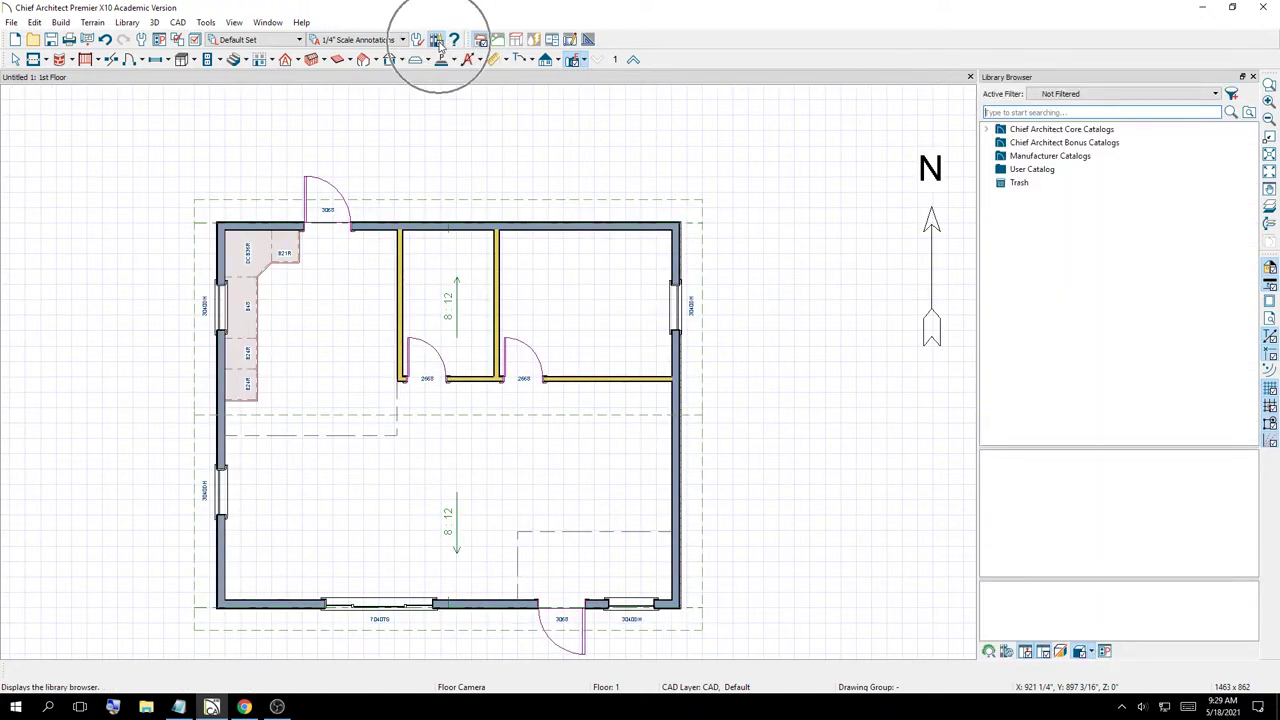
left_click(438, 44)
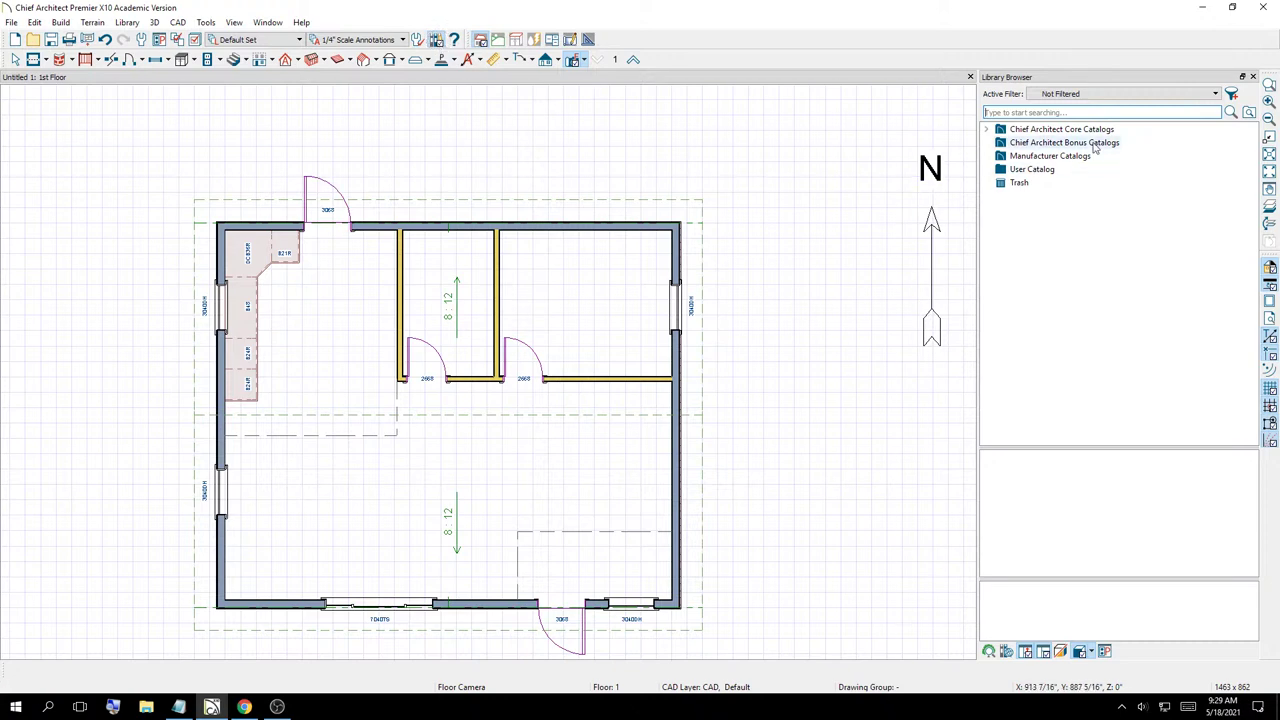
Search the Library Browser for 'sink'
left_click(1100, 113)
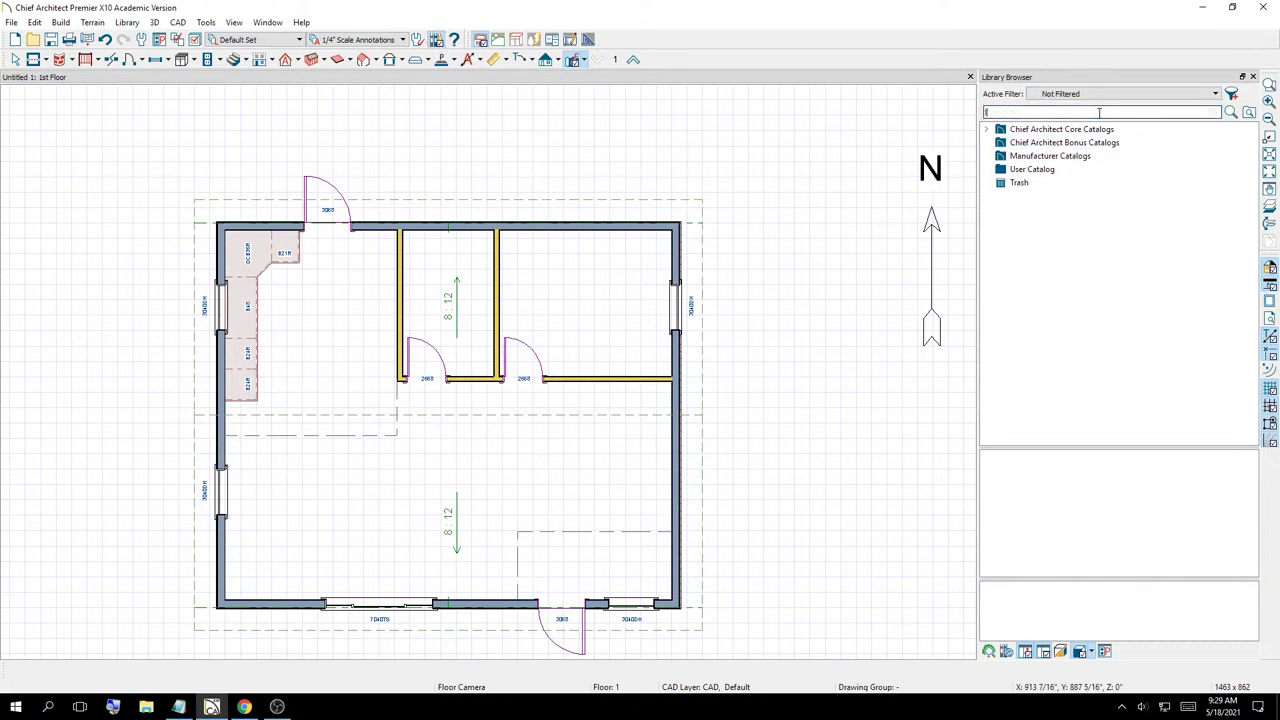
type("sink")
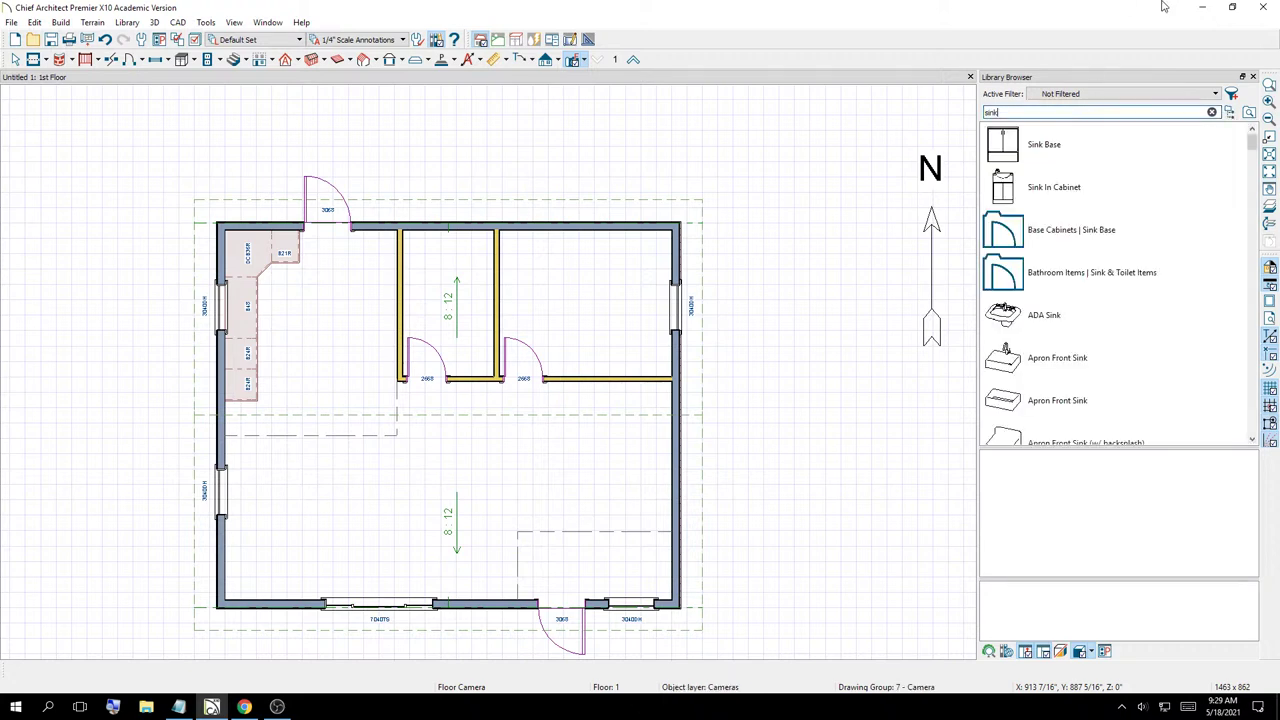
Preview and rotate the Apron Front Sink results, including the version with backsplash
left_click(1001, 365)
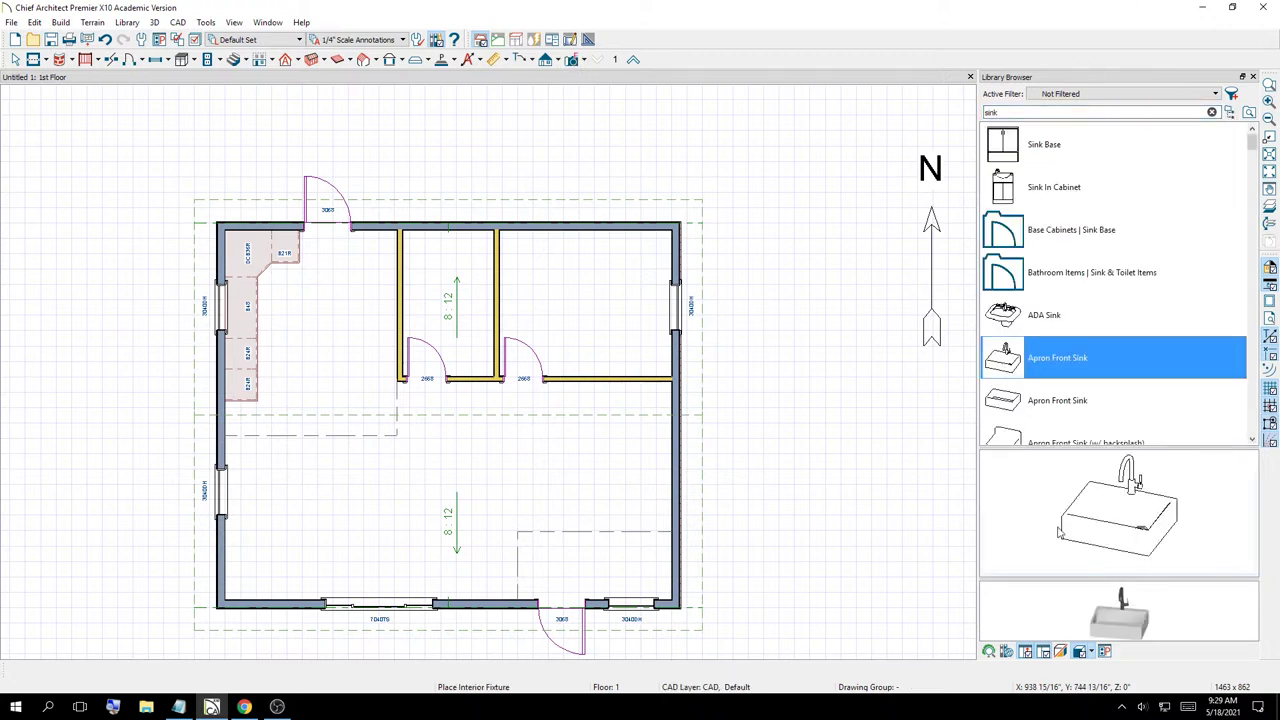
scroll(1084, 410, "down", 3)
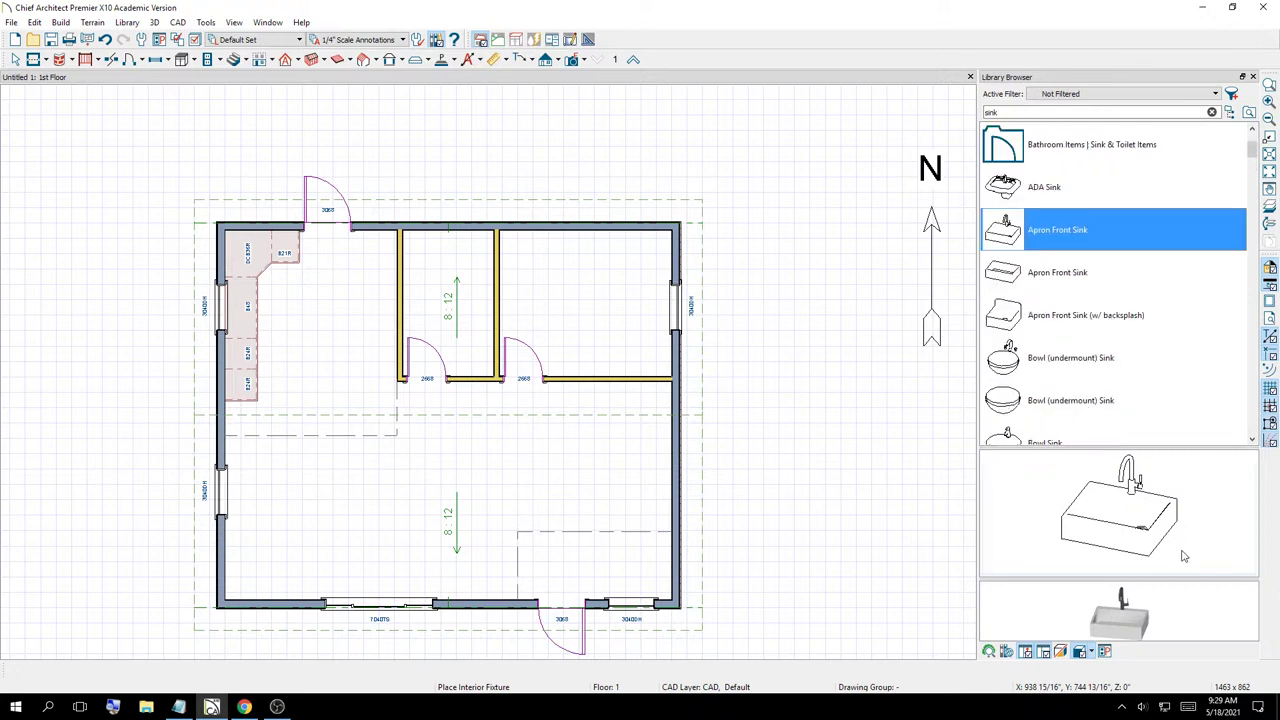
left_click_drag(1148, 625, 1120, 605)
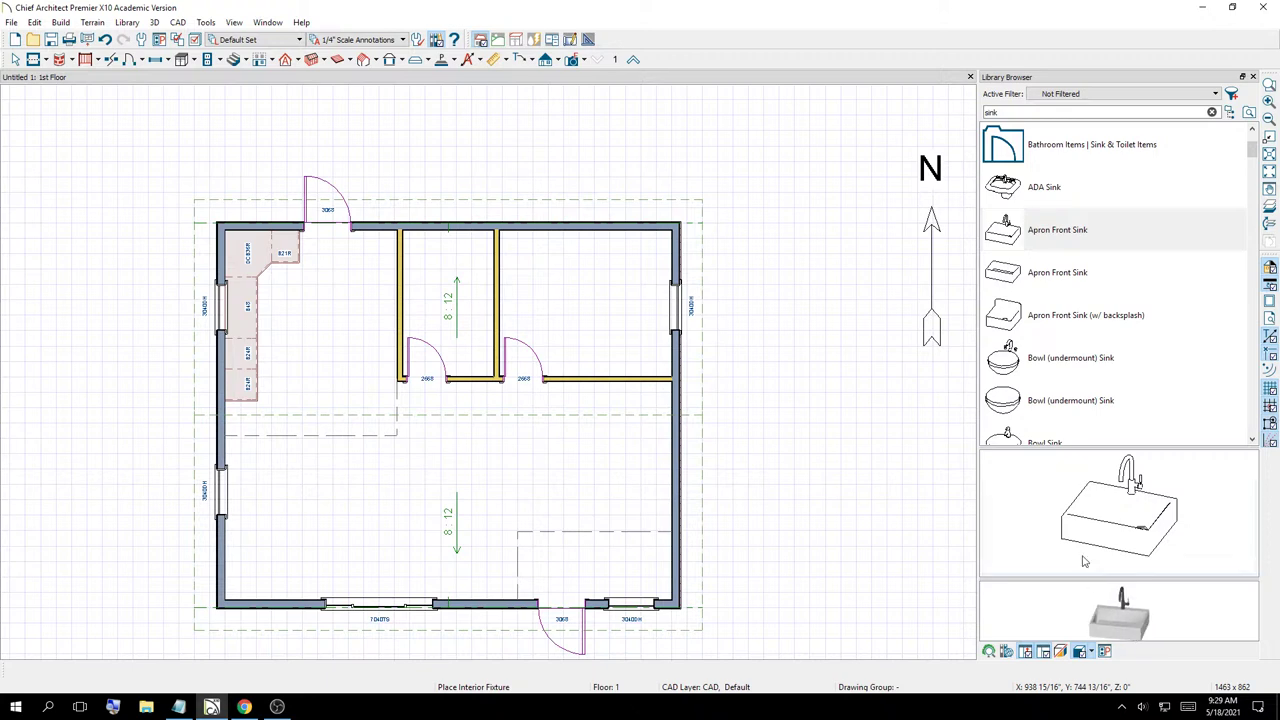
left_click(1017, 281)
left_click(1037, 320)
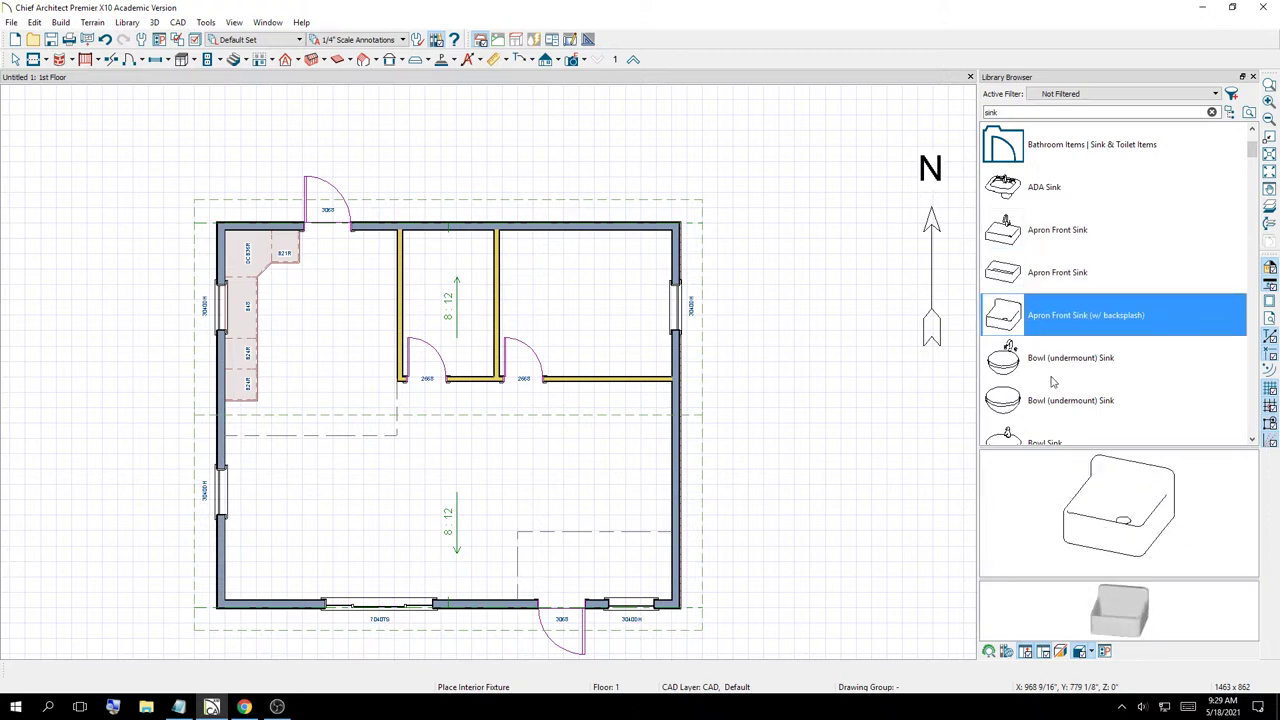
left_click_drag(1132, 606, 1125, 496)
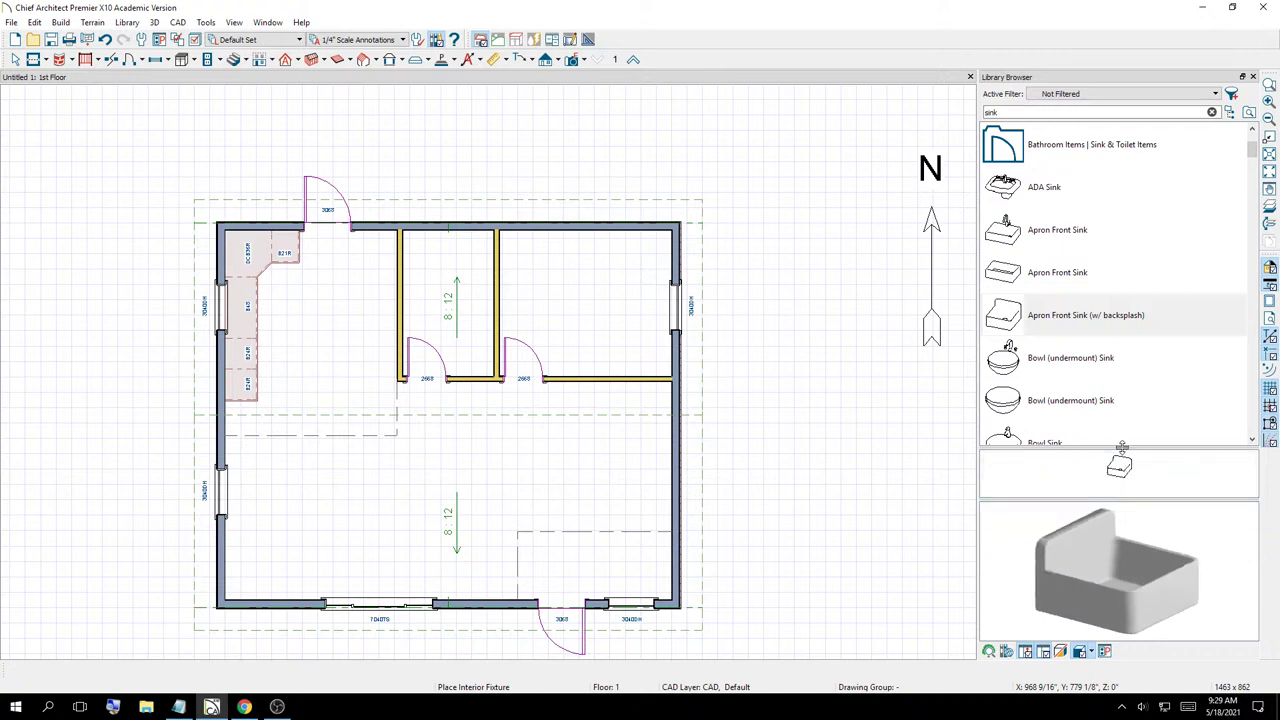
left_click_drag(1125, 449, 1125, 272)
left_click_drag(1170, 482, 1012, 514)
Inspect the ADA Sink, then select the Double Sink with faucet for placement
left_click(1022, 192)
left_click_drag(1160, 458, 1098, 431)
scroll(1055, 235, "down", 5)
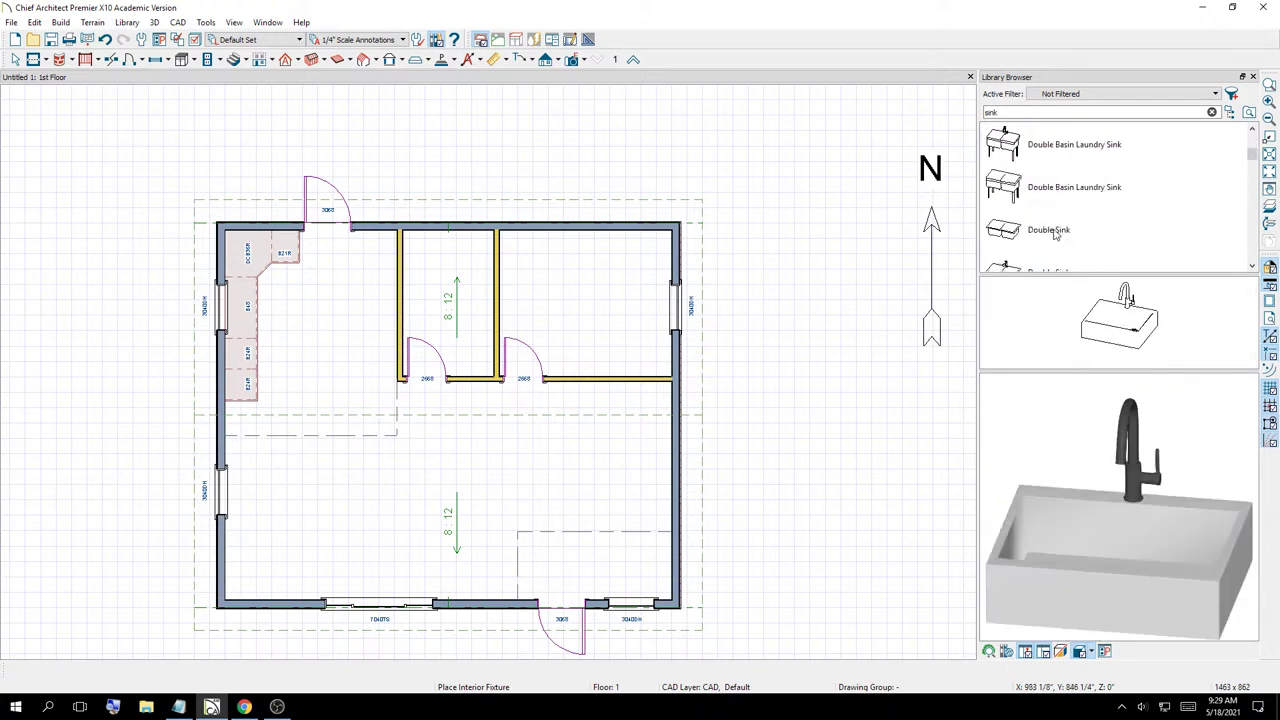
left_click(1060, 230)
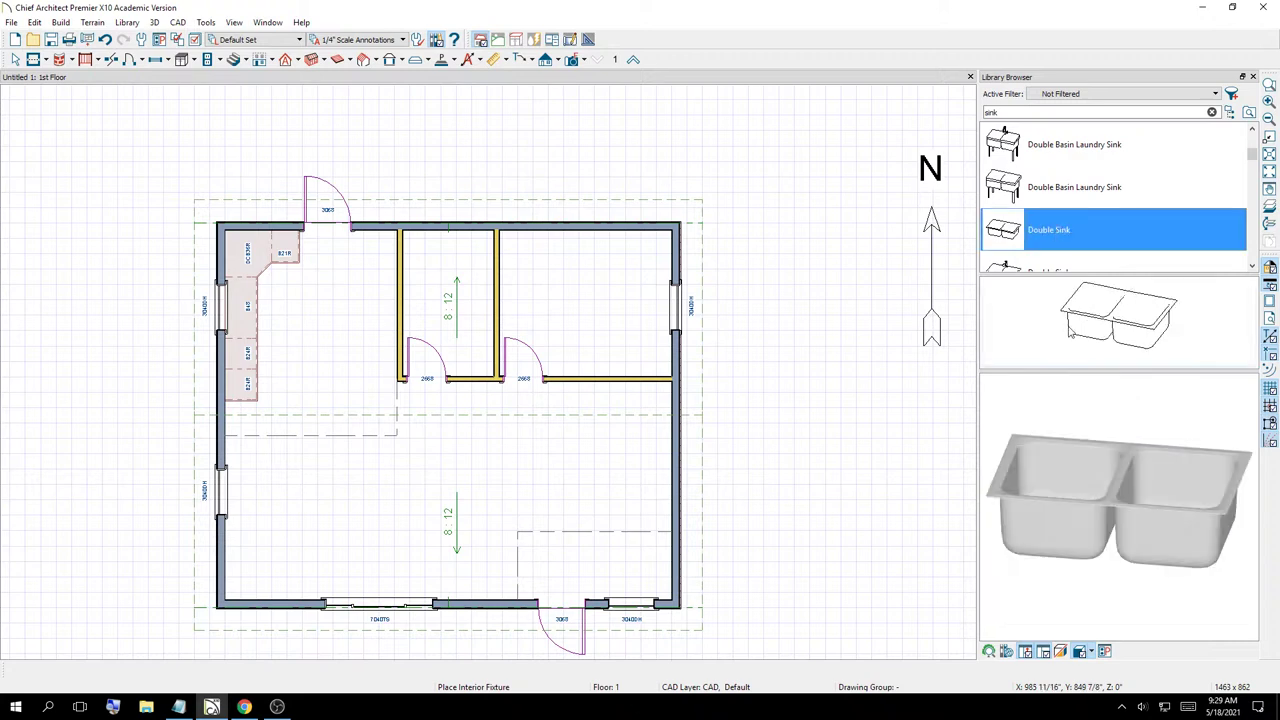
left_click_drag(1110, 466, 1066, 550)
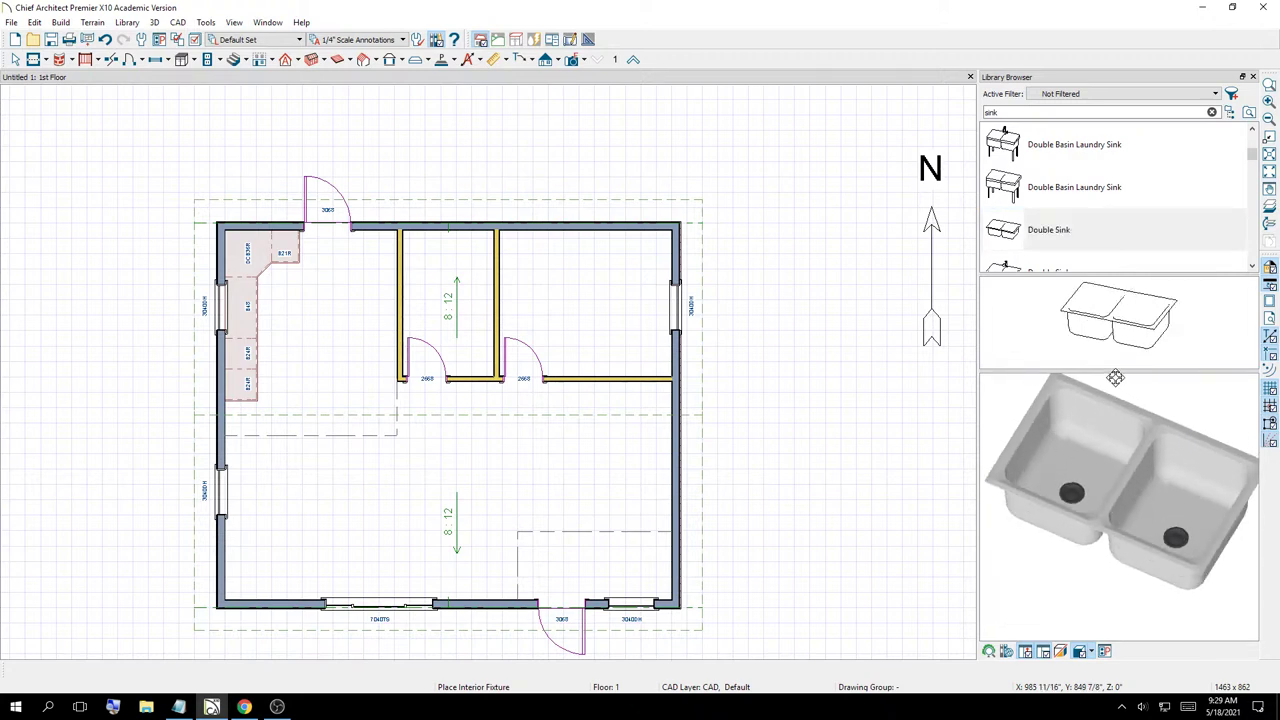
scroll(1077, 211, "down", 1)
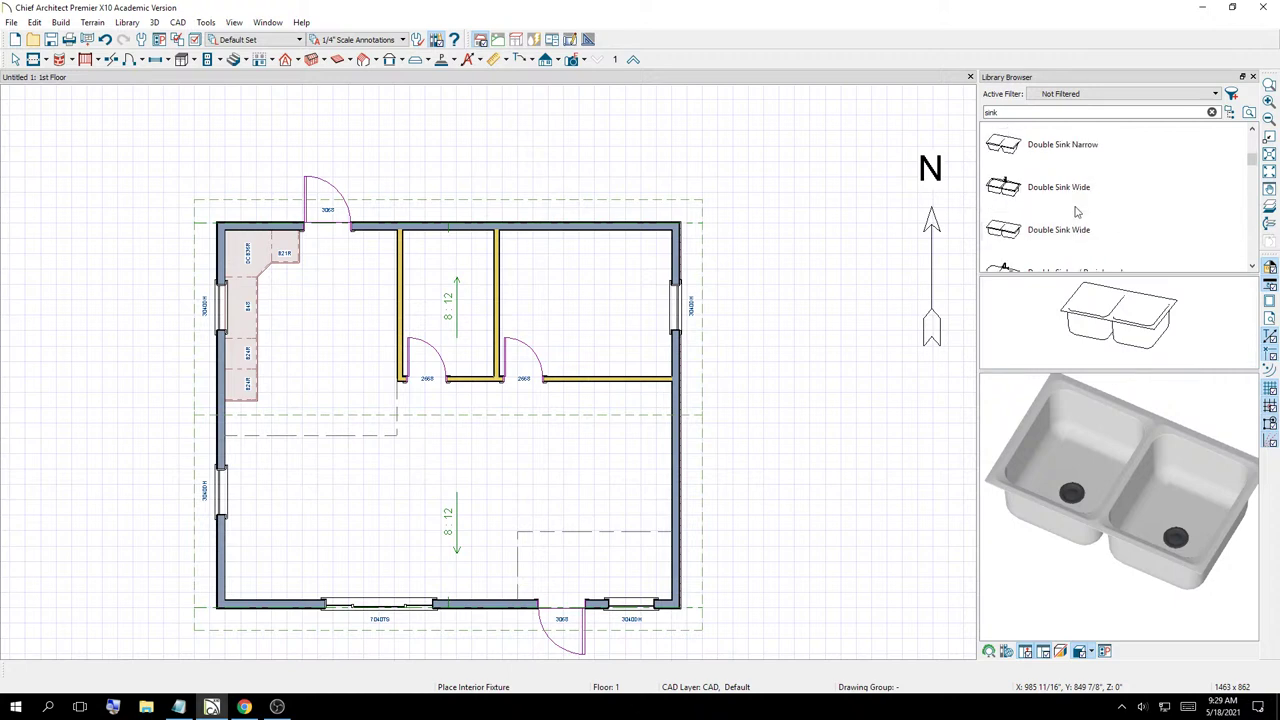
scroll(1073, 220, "up", 1)
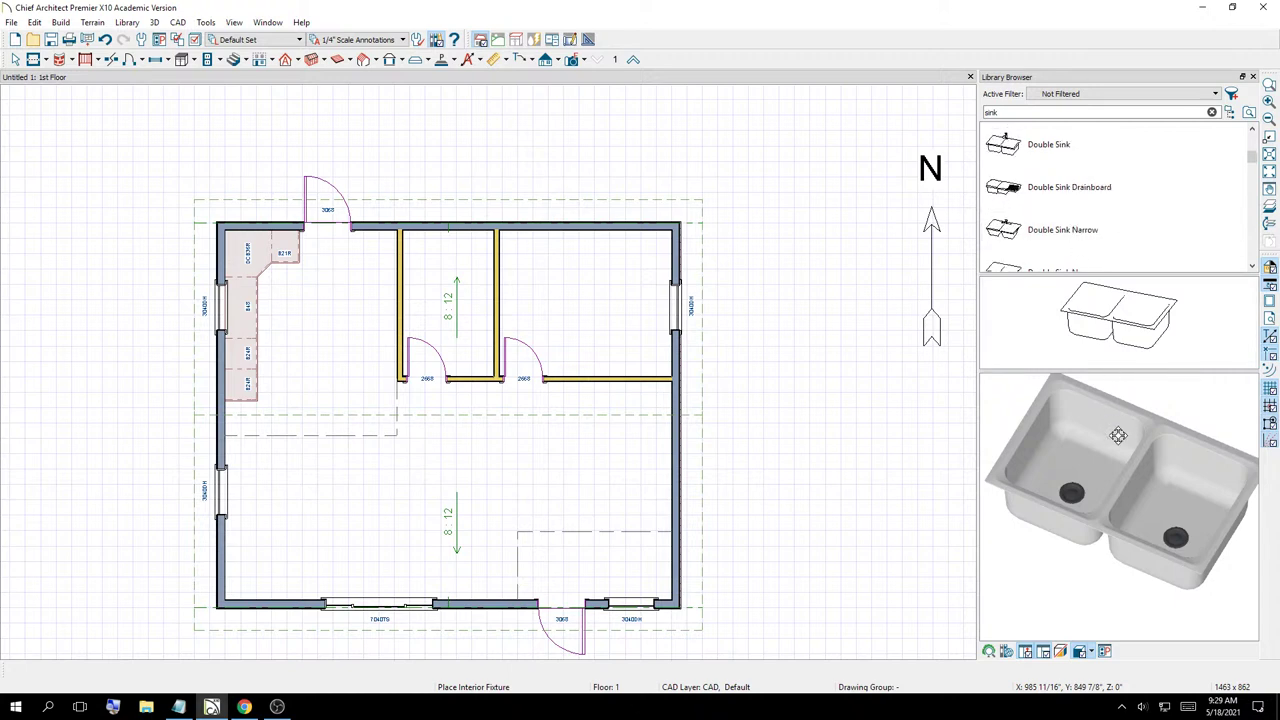
left_click_drag(1182, 484, 1151, 540)
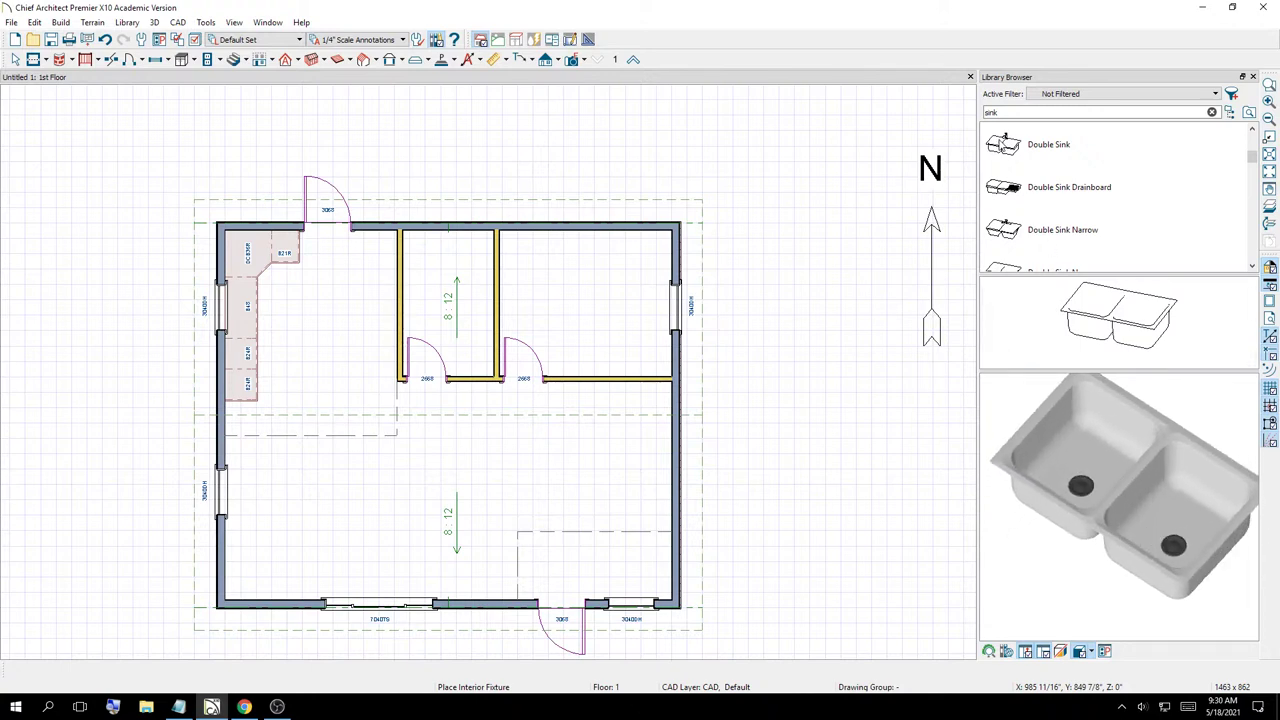
left_click(1003, 144)
left_click_drag(1147, 524, 1083, 571)
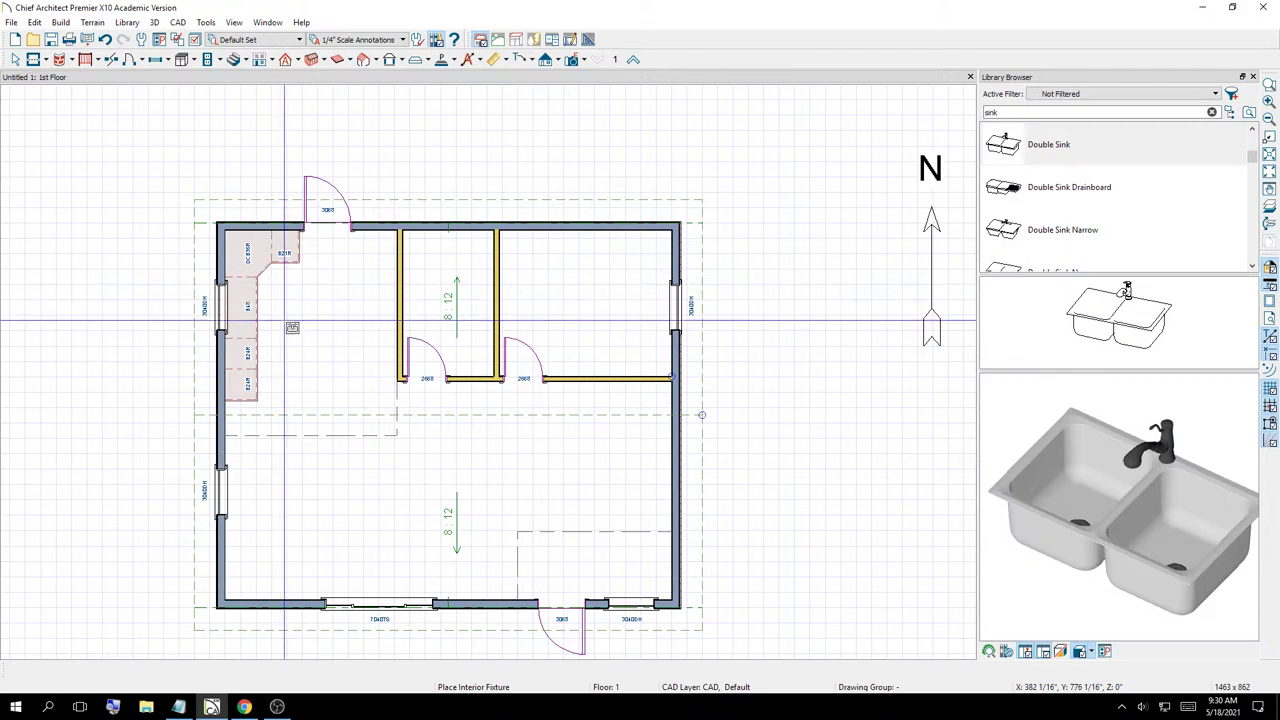
Drop the Double Sink into the B48 cabinet under the window and place a floor camera aimed at it
scroll(237, 316, "up", 1)
scroll(237, 316, "up", 1)
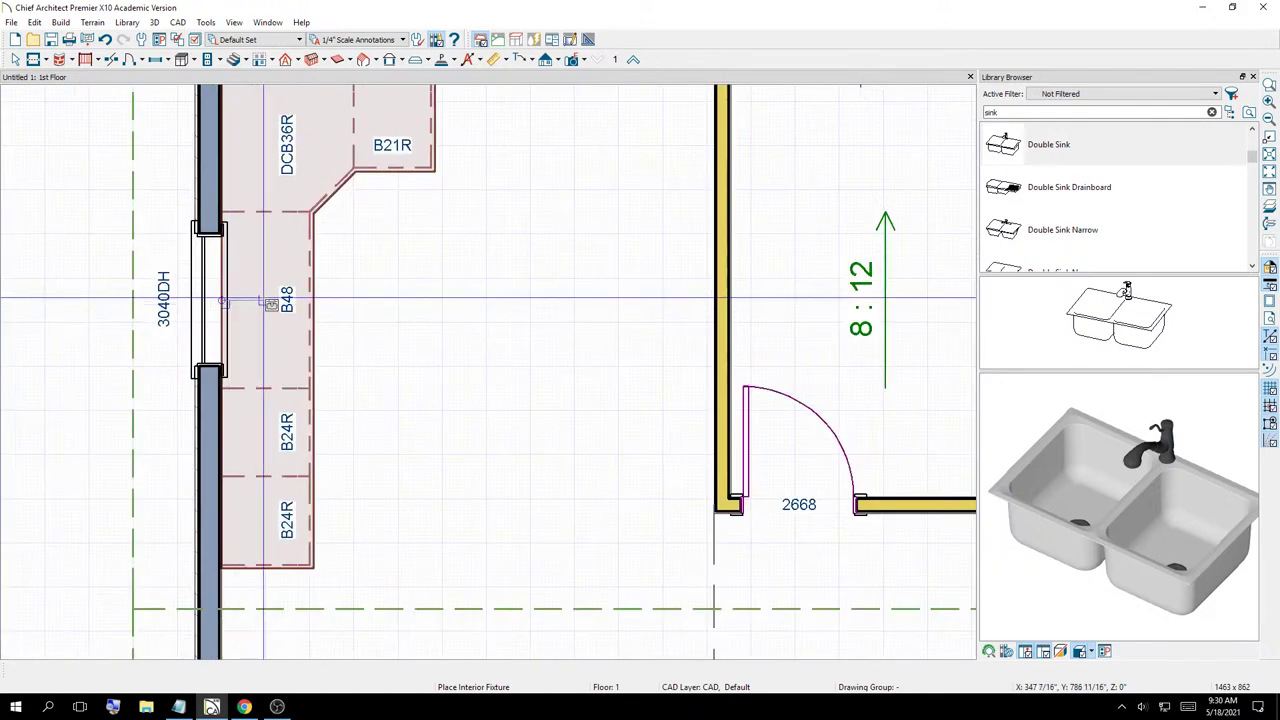
left_click(271, 303)
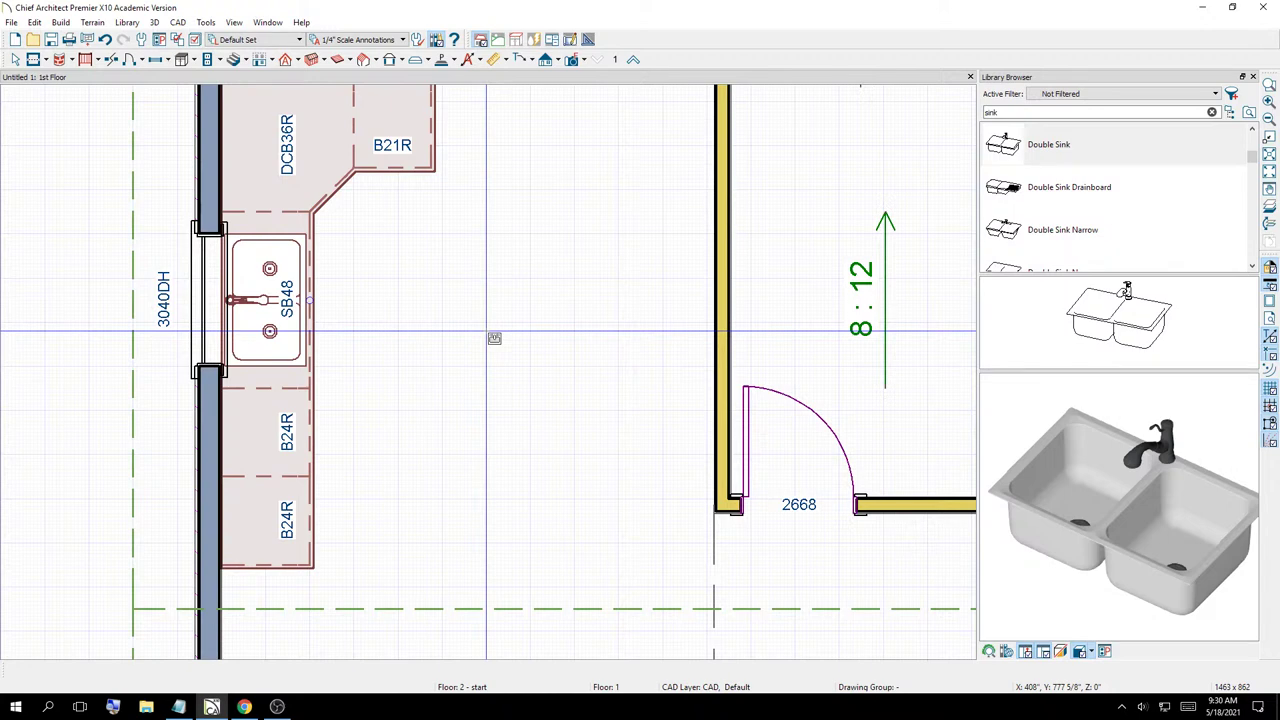
left_click(572, 59)
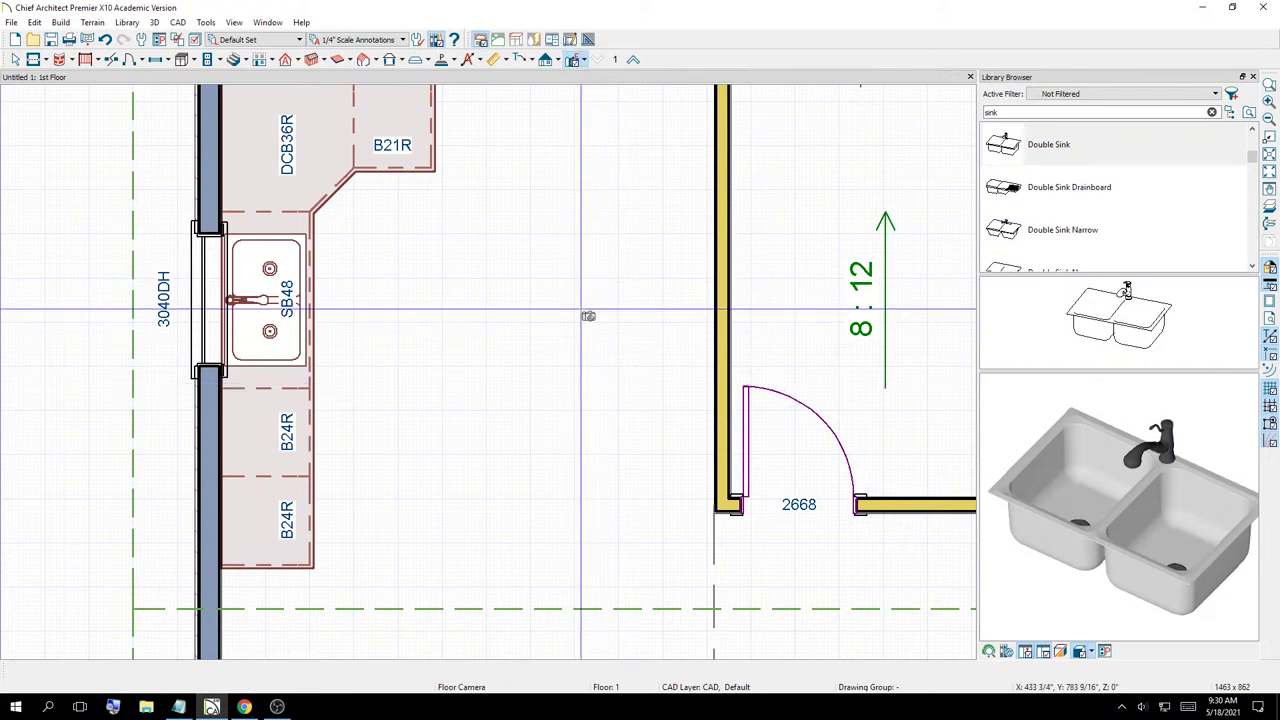
left_click_drag(515, 380, 412, 483)
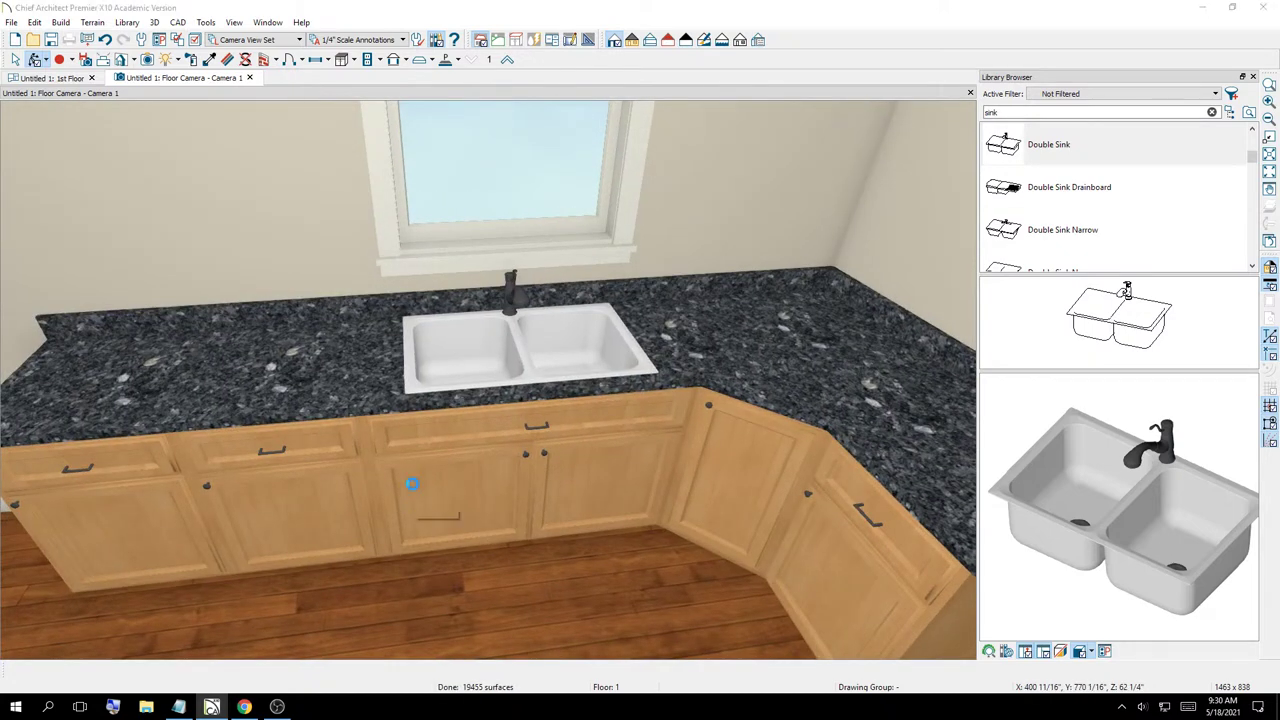
key("Print")
mouse_move(306, 150)
left_mouse_down()
mouse_move(717, 514)
mouse_move(757, 587)
left_mouse_up()
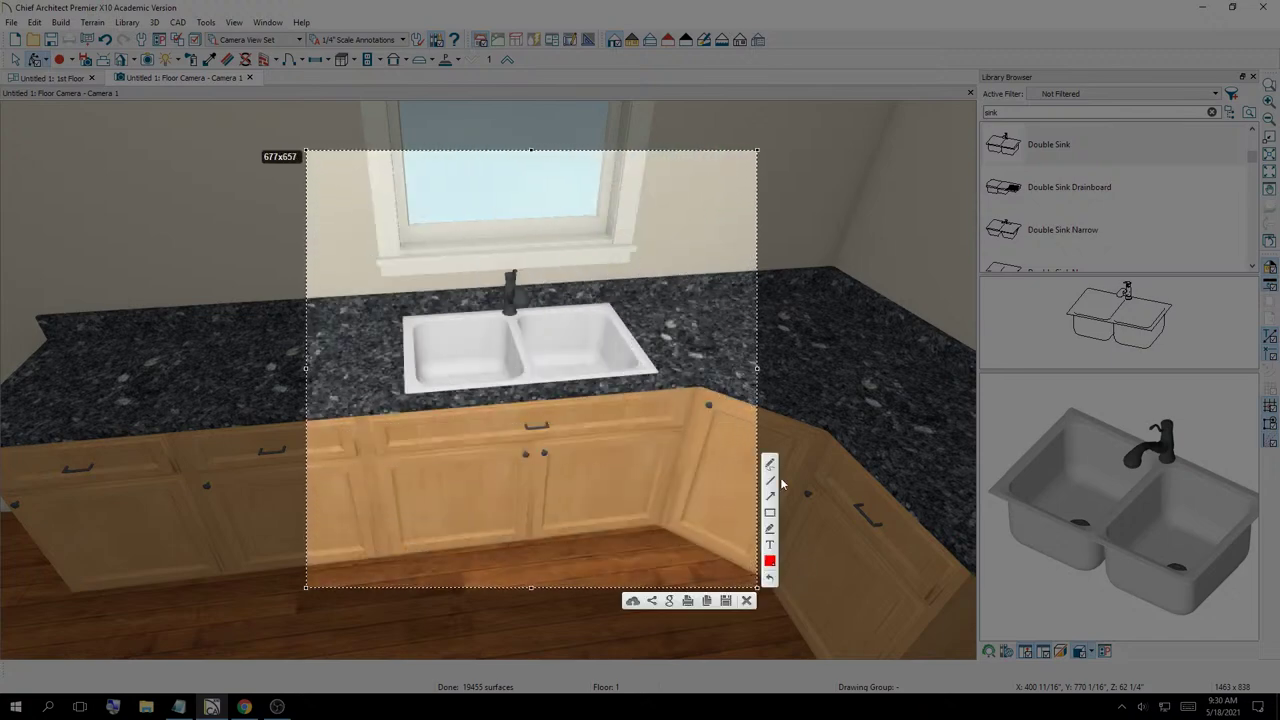
key("ctrl+l")
left_click_drag(378, 302, 372, 412)
left_click_drag(637, 283, 706, 395)
left_click_drag(655, 376, 647, 410)
mouse_move(409, 401)
left_mouse_down()
mouse_move(462, 440)
mouse_move(650, 412)
left_mouse_up()
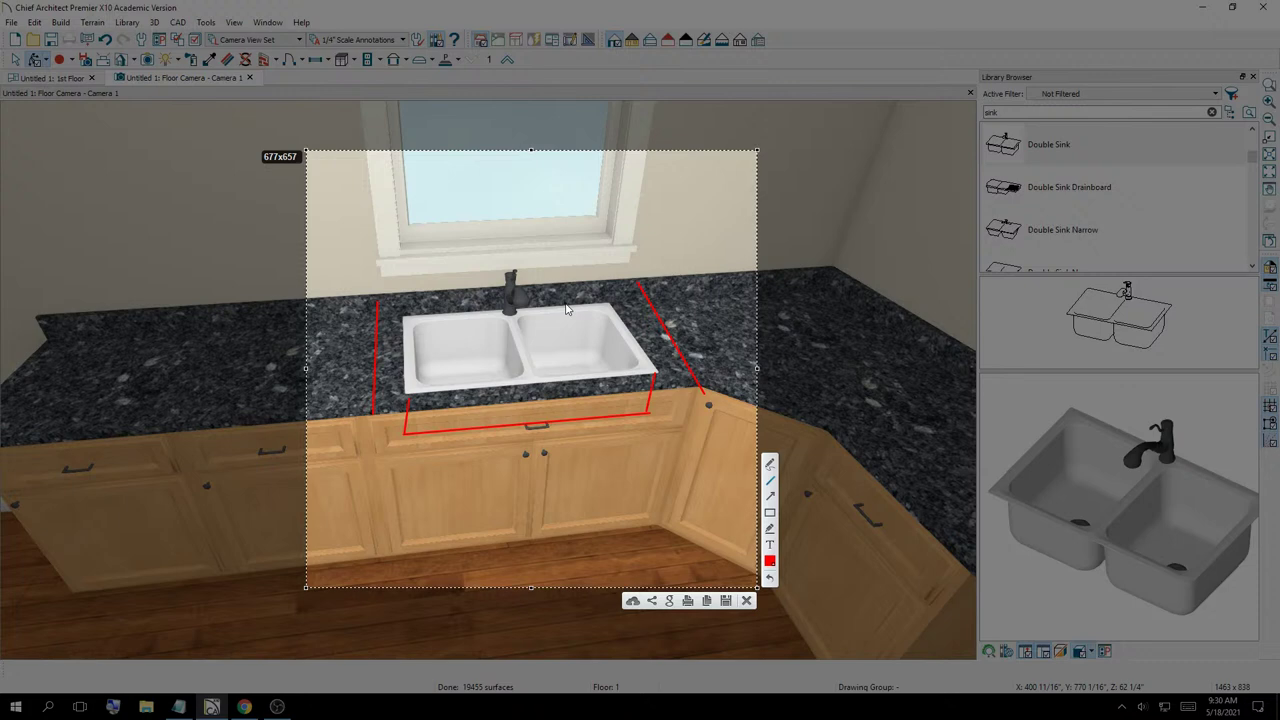
Discard the earlier capture and frame a new Lightshot capture of the sink cabinets
key("Escape")
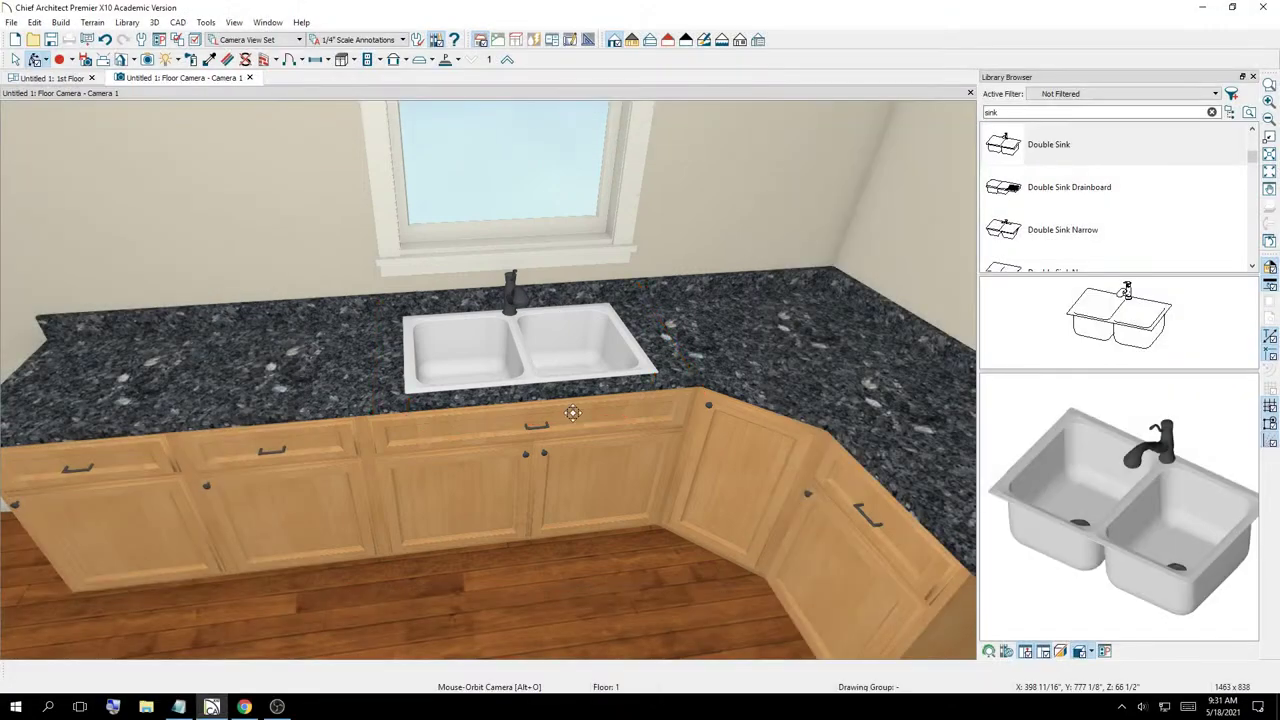
key("Print")
left_click_drag(786, 188, 297, 584)
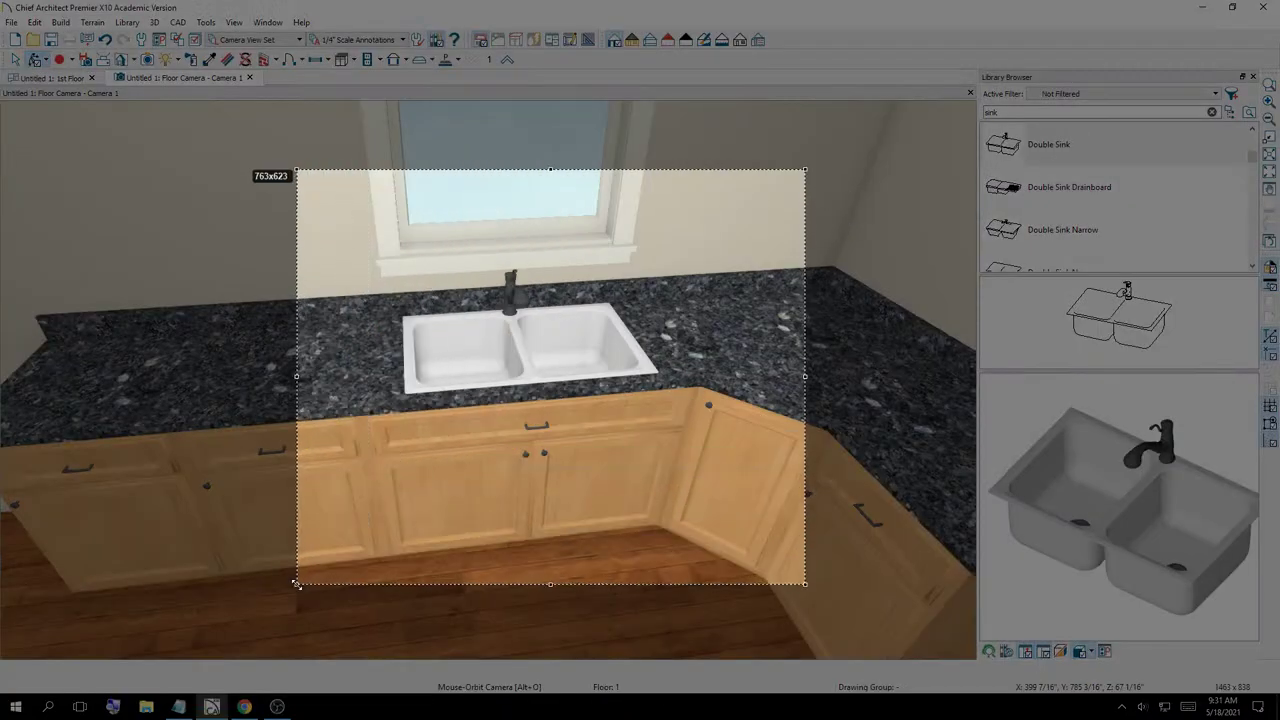
Draw four red arrows at the cabinet doors and handles, then close the capture
left_click_drag(586, 555, 585, 472)
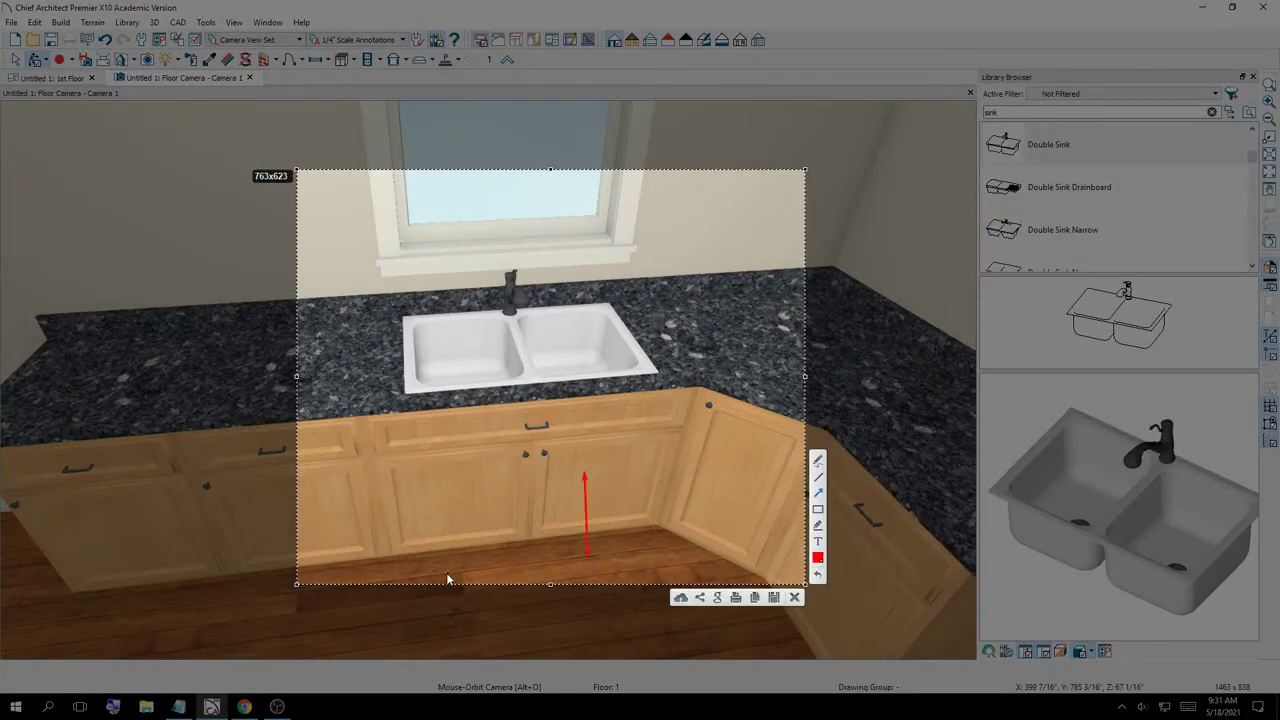
left_click_drag(437, 573, 444, 481)
left_click_drag(698, 364, 612, 414)
left_click_drag(384, 390, 520, 430)
key("ctrl+c")
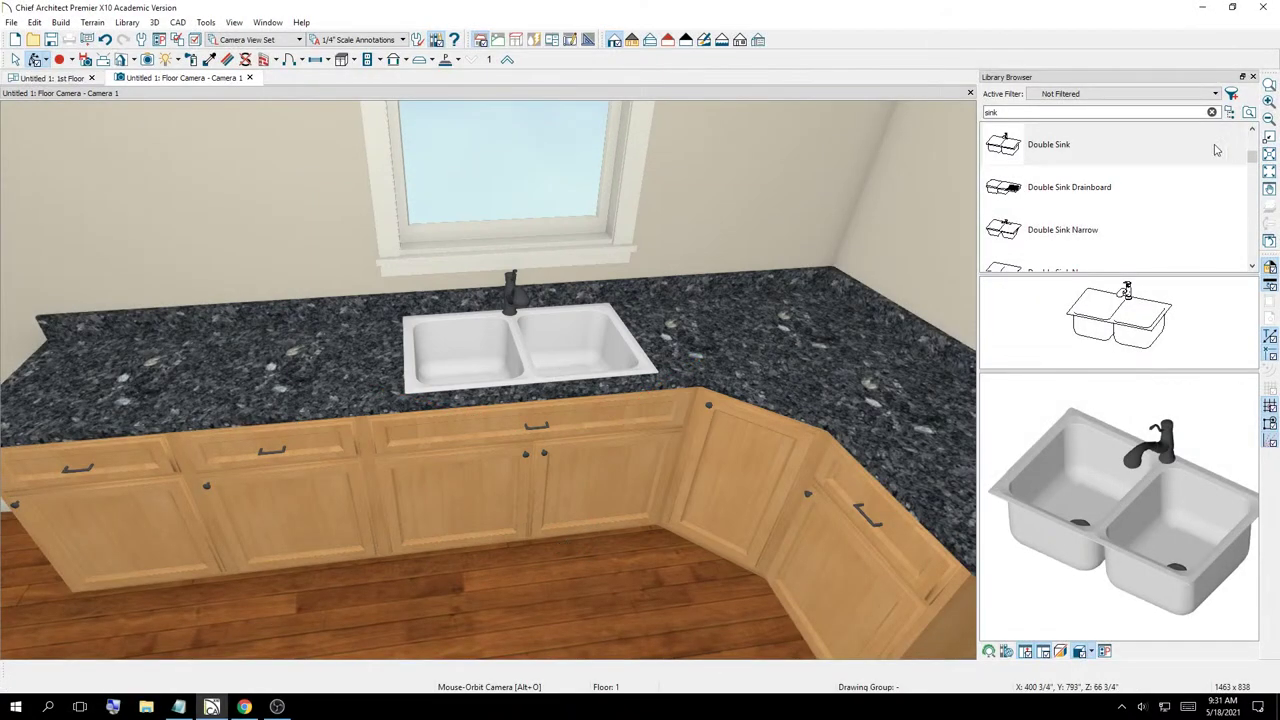
Search the library for 'dis' and place Dishwasher 1 at the counter's left end
double_click(1091, 113)
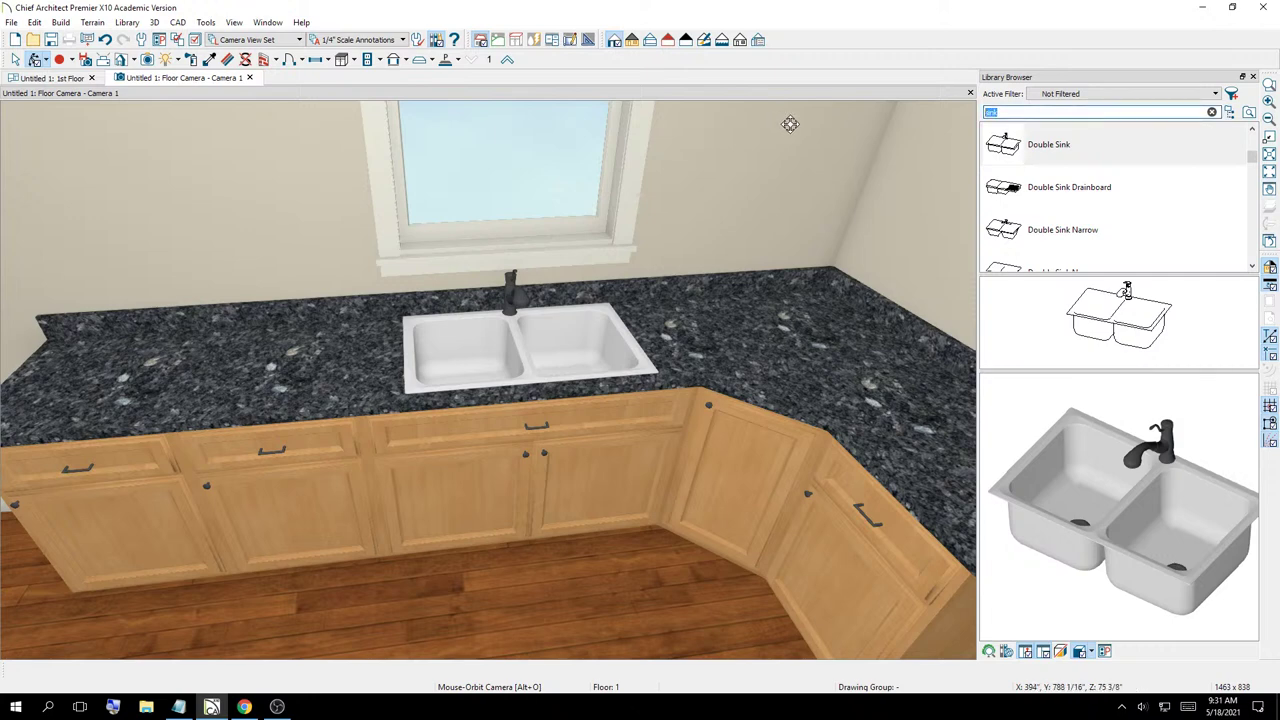
type("dishwasher")
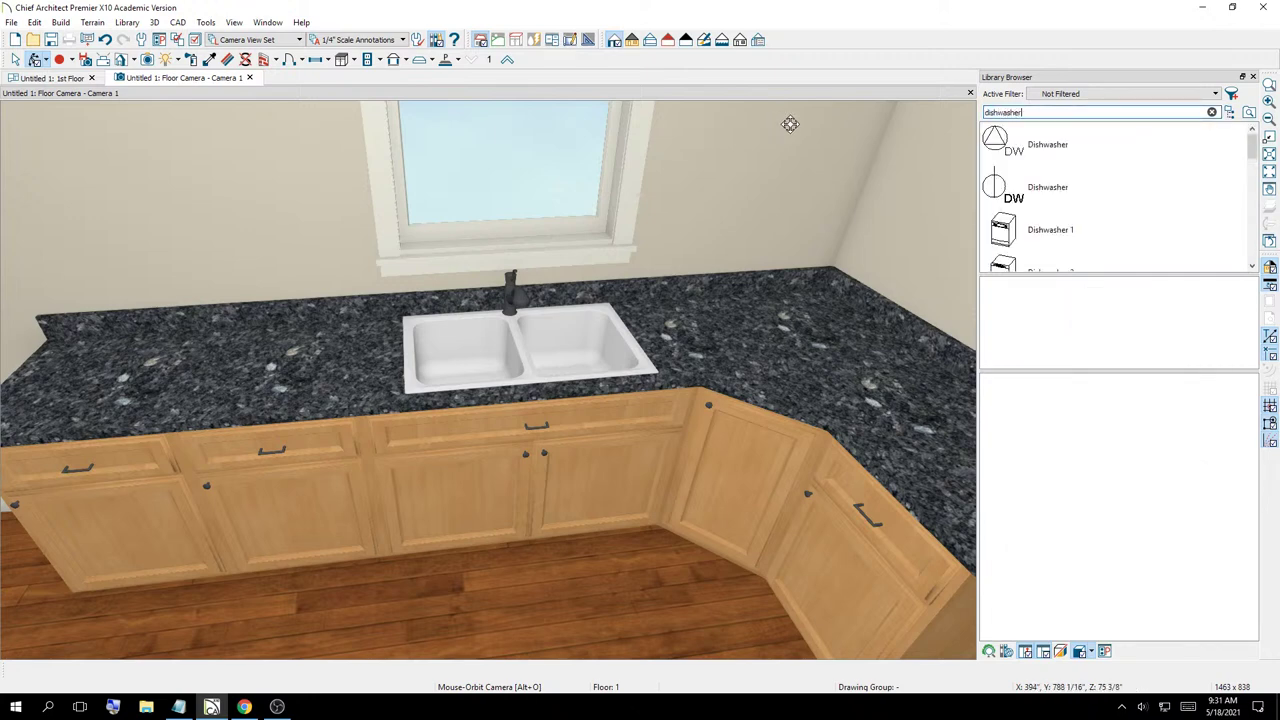
left_click(1022, 233)
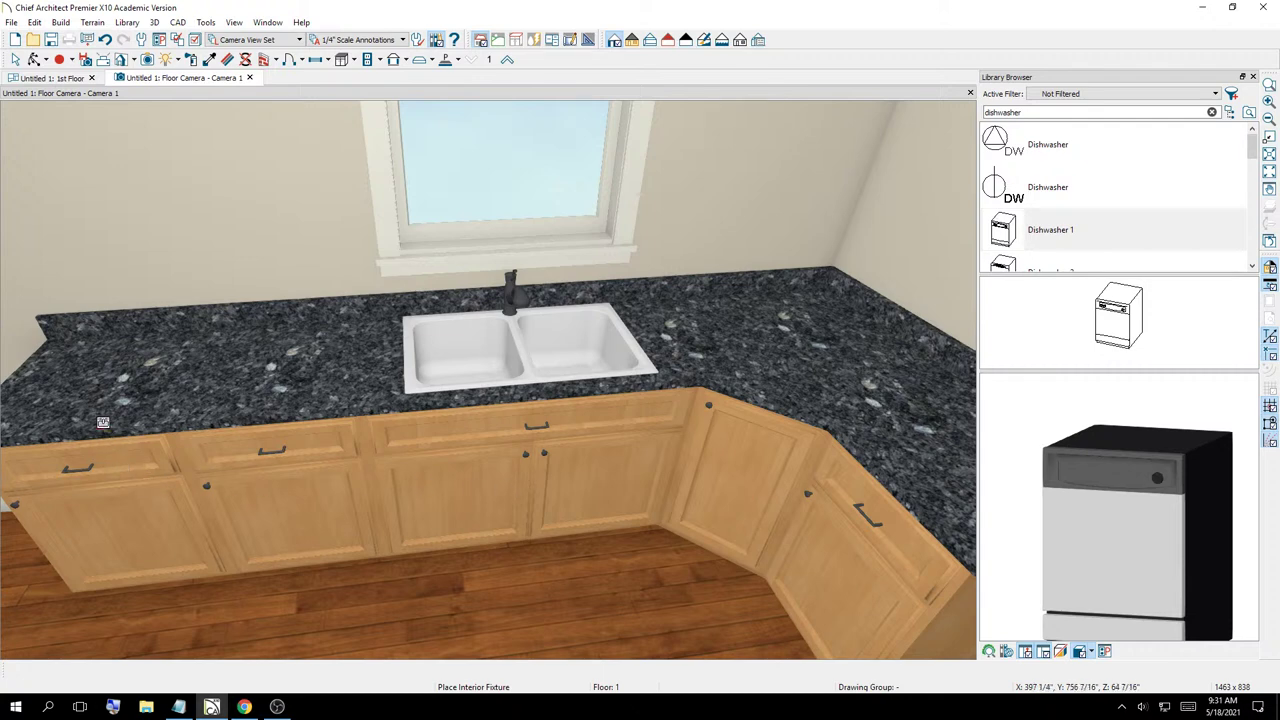
left_click(112, 536)
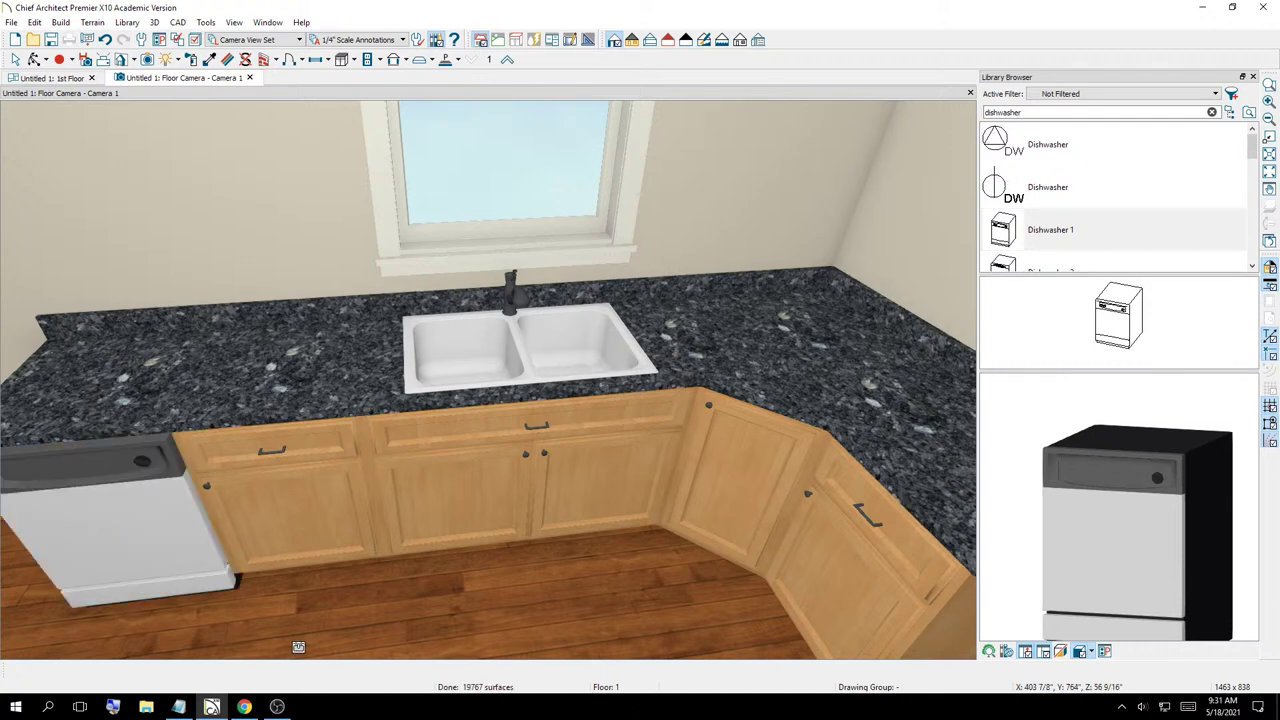
Orbit the camera view toward the door side and wall to inspect the dishwasher
scroll(400, 440, "down", 3)
scroll(240, 469, "up", 4)
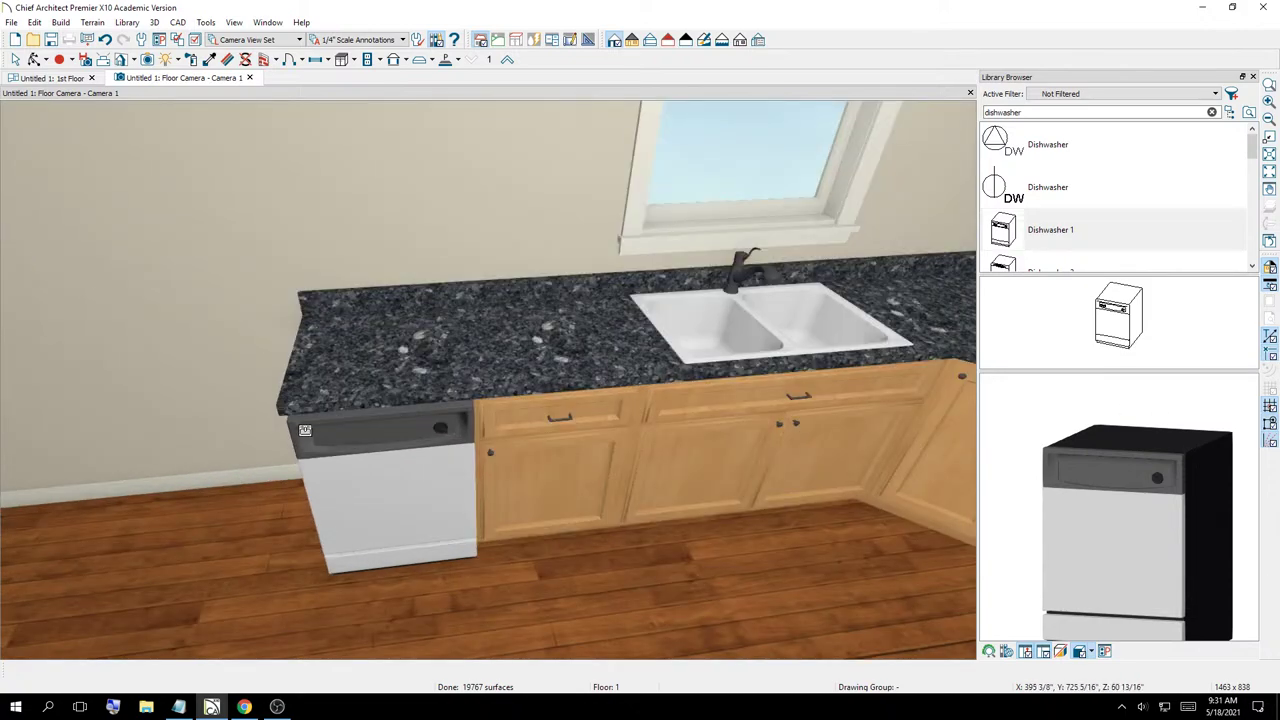
scroll(448, 460, "up", 4)
scroll(448, 460, "down", 2)
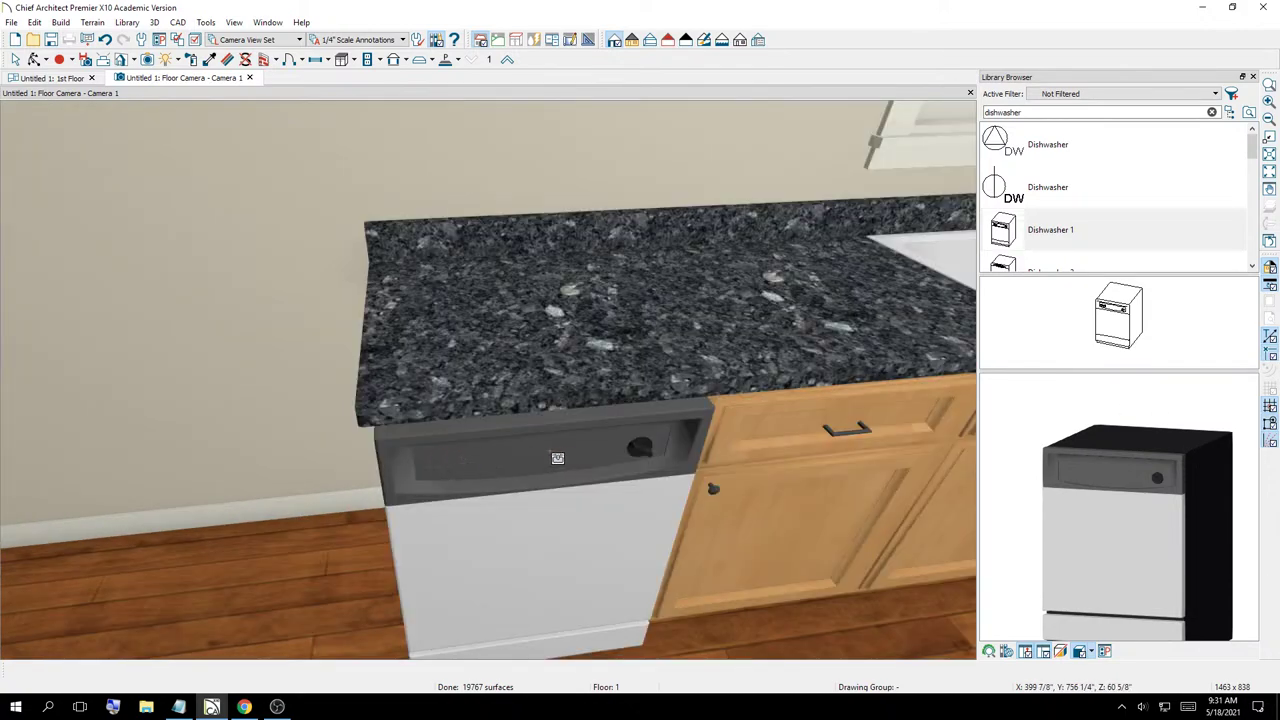
scroll(557, 458, "down", 5)
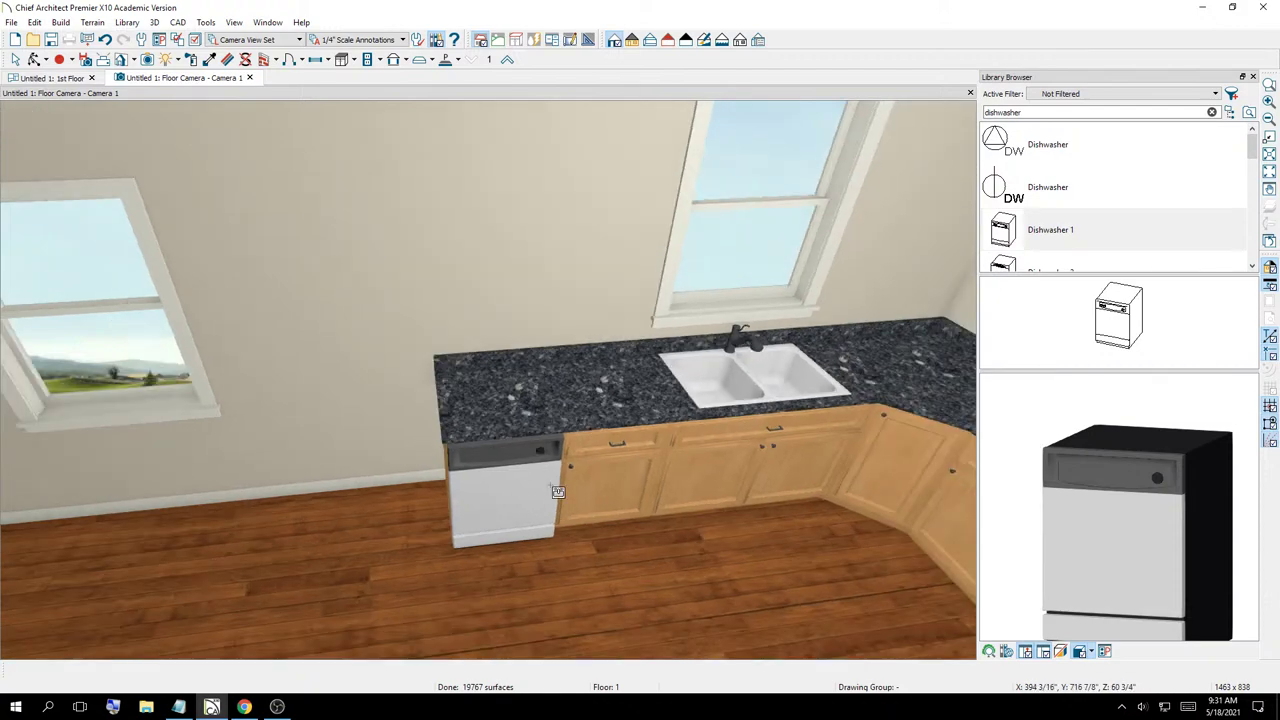
mouse_move(245, 327)
left_mouse_down()
mouse_move(419, 246)
mouse_move(241, 337)
left_mouse_up()
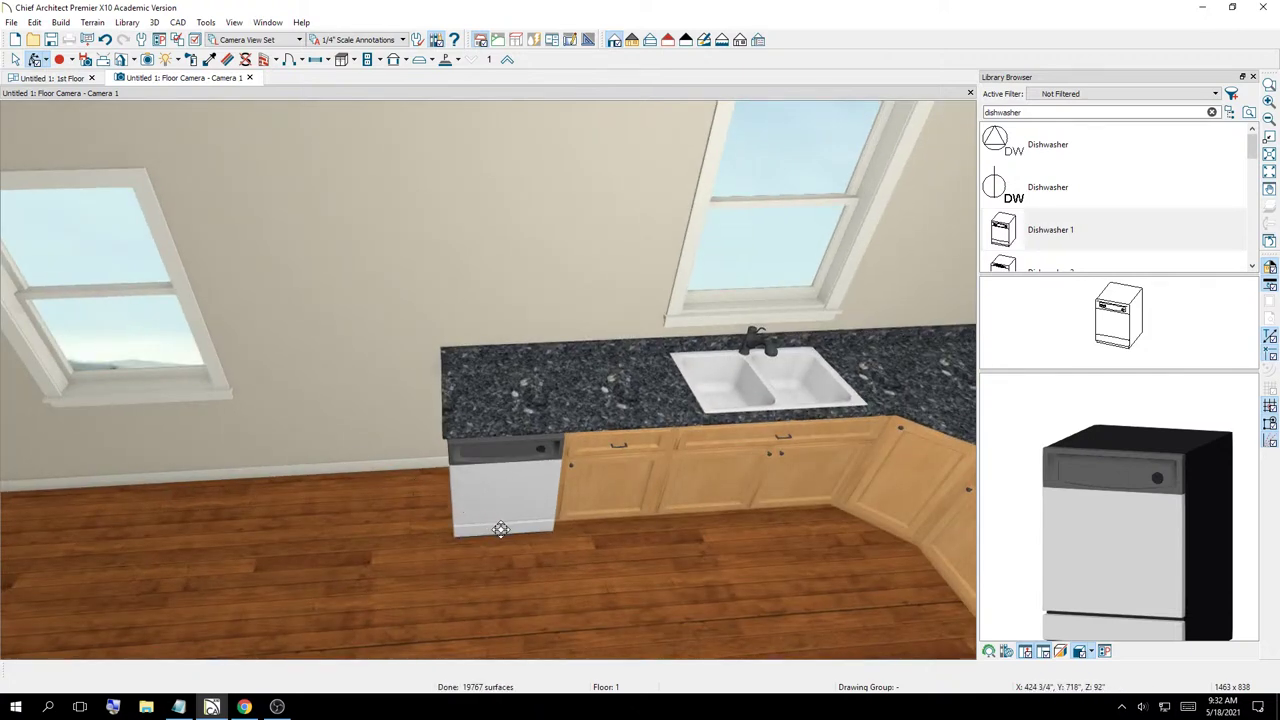
left_click_drag(653, 552, 540, 352)
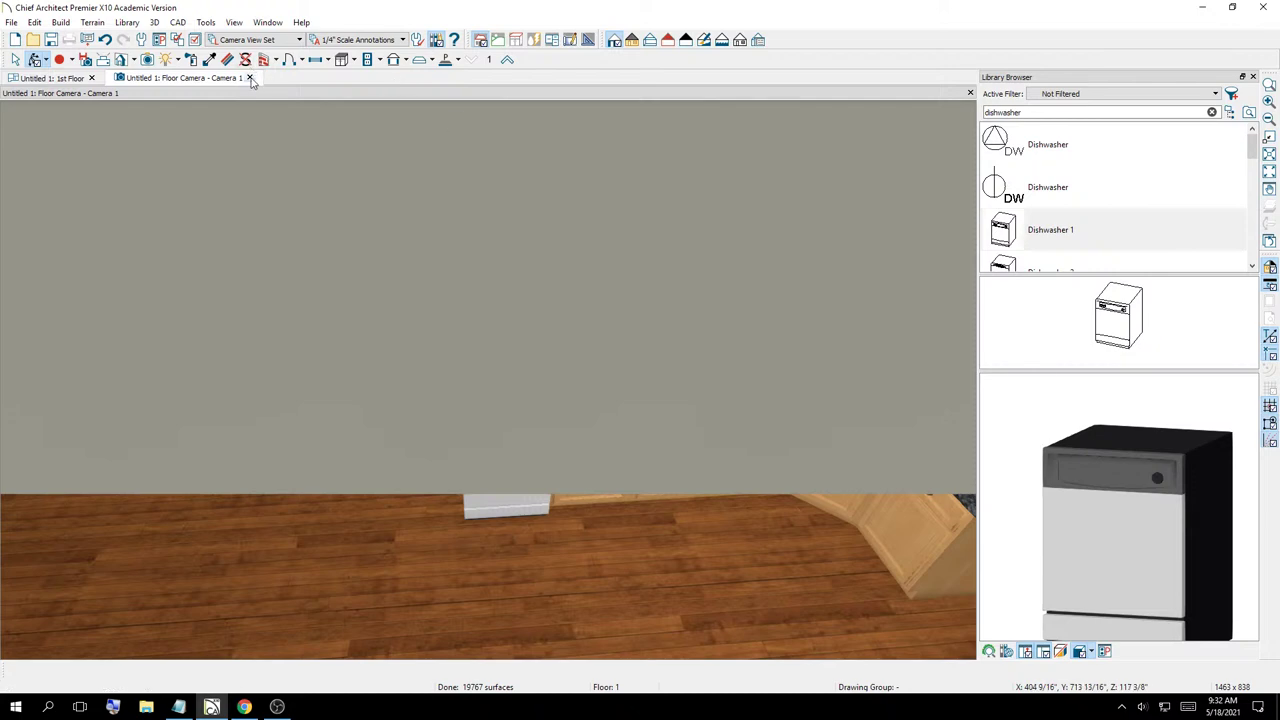
Close the 3D camera view back to the 1st Floor plan and choose Base Cabinet
key("ctrl+w")
scroll(437, 305, "down", 3)
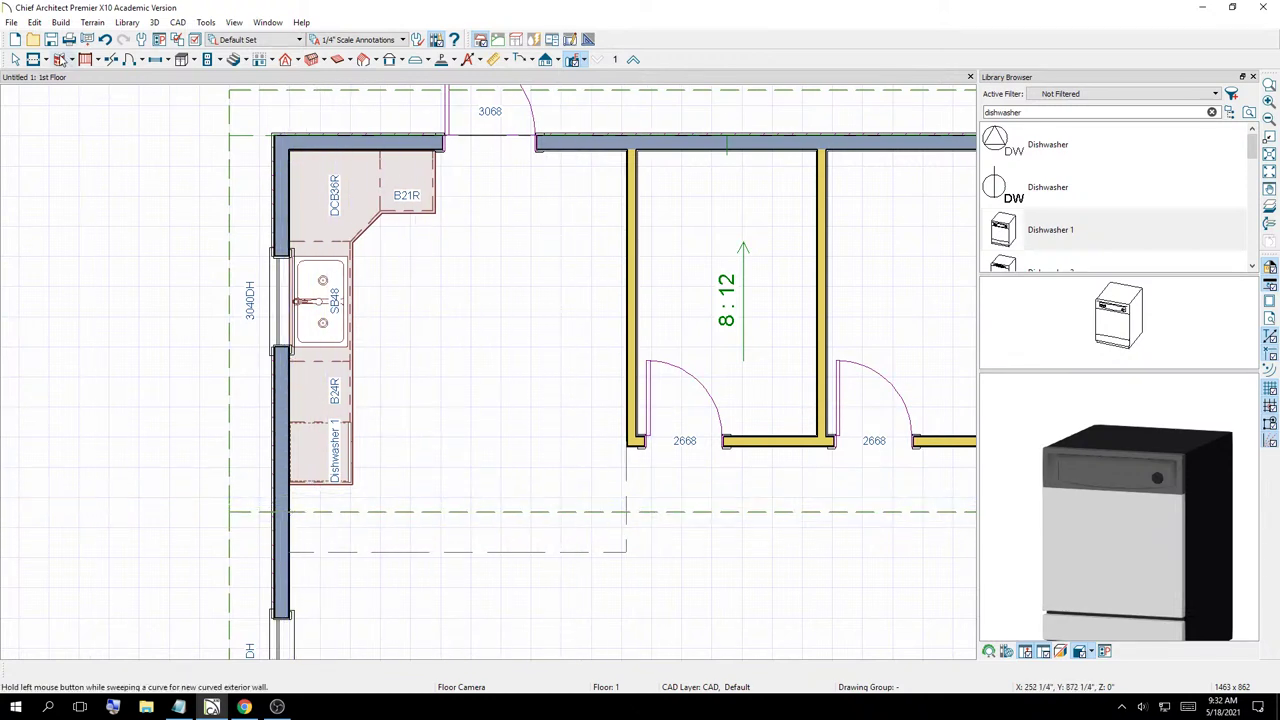
left_click(195, 61)
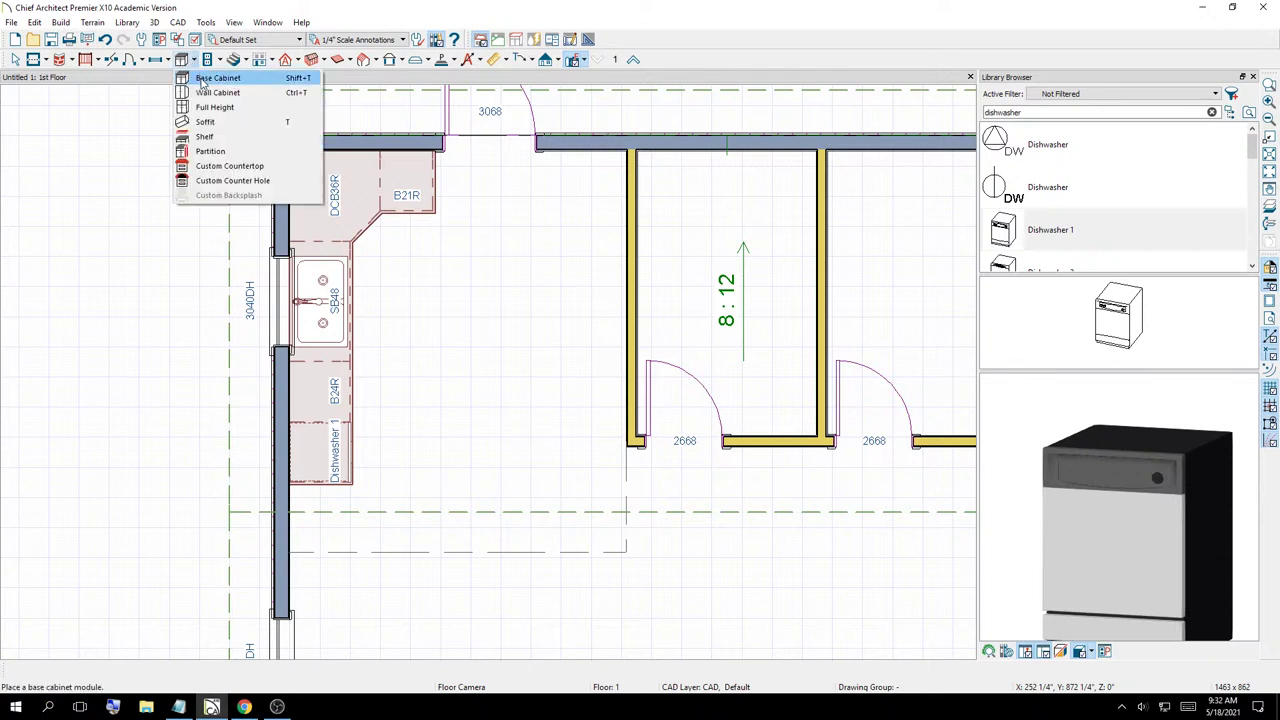
left_click(216, 78)
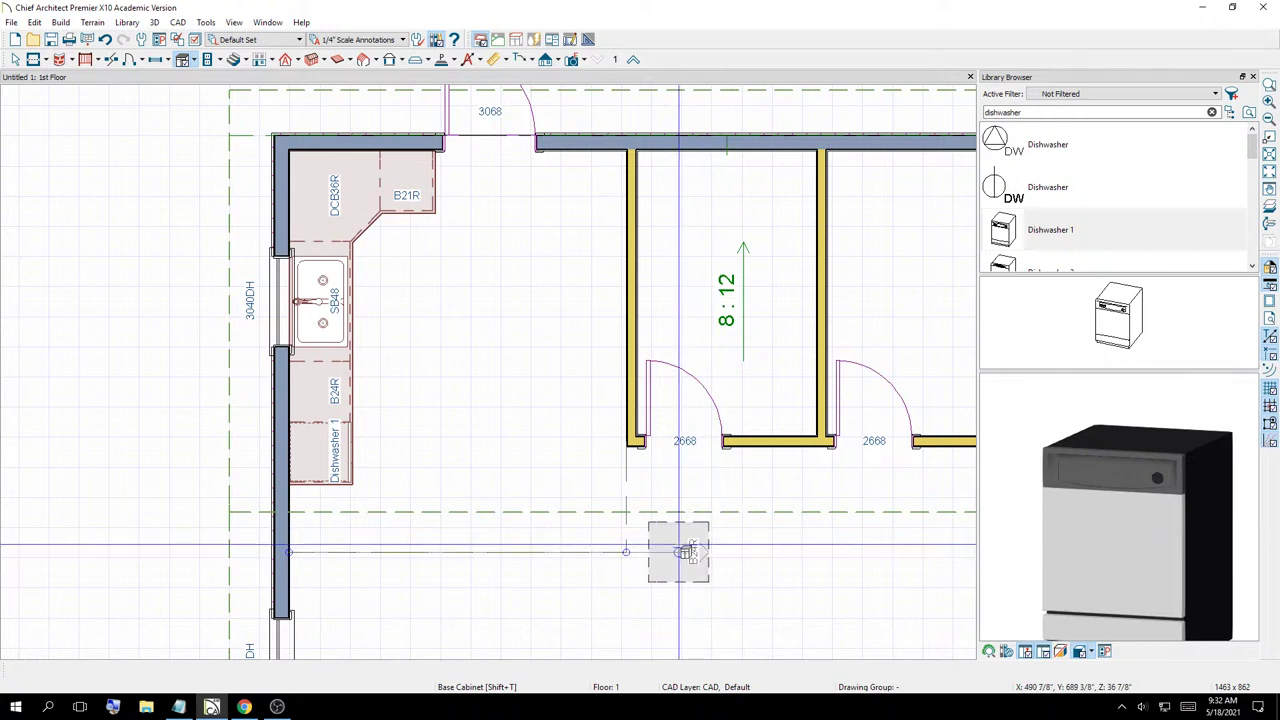
Paste a copy of the DCB36R corner cabinet and rotate it into the corner below Dishwasher 1
left_click(343, 178)
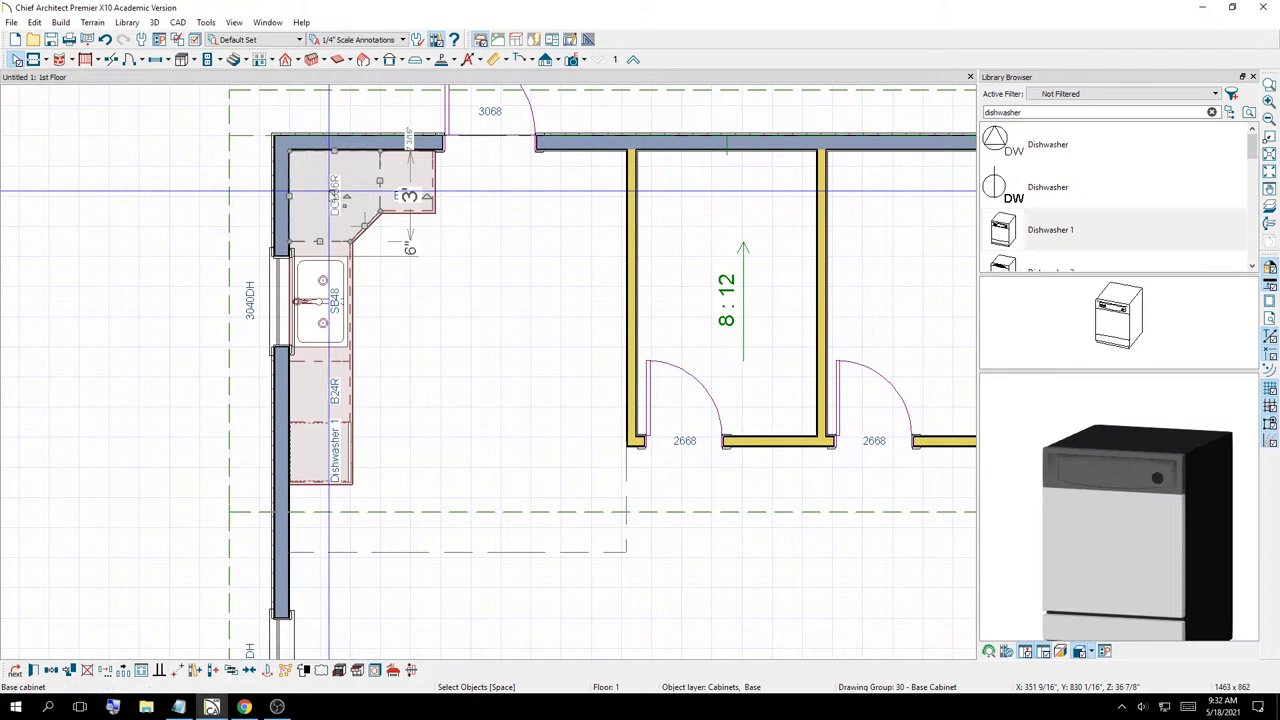
left_click(138, 270)
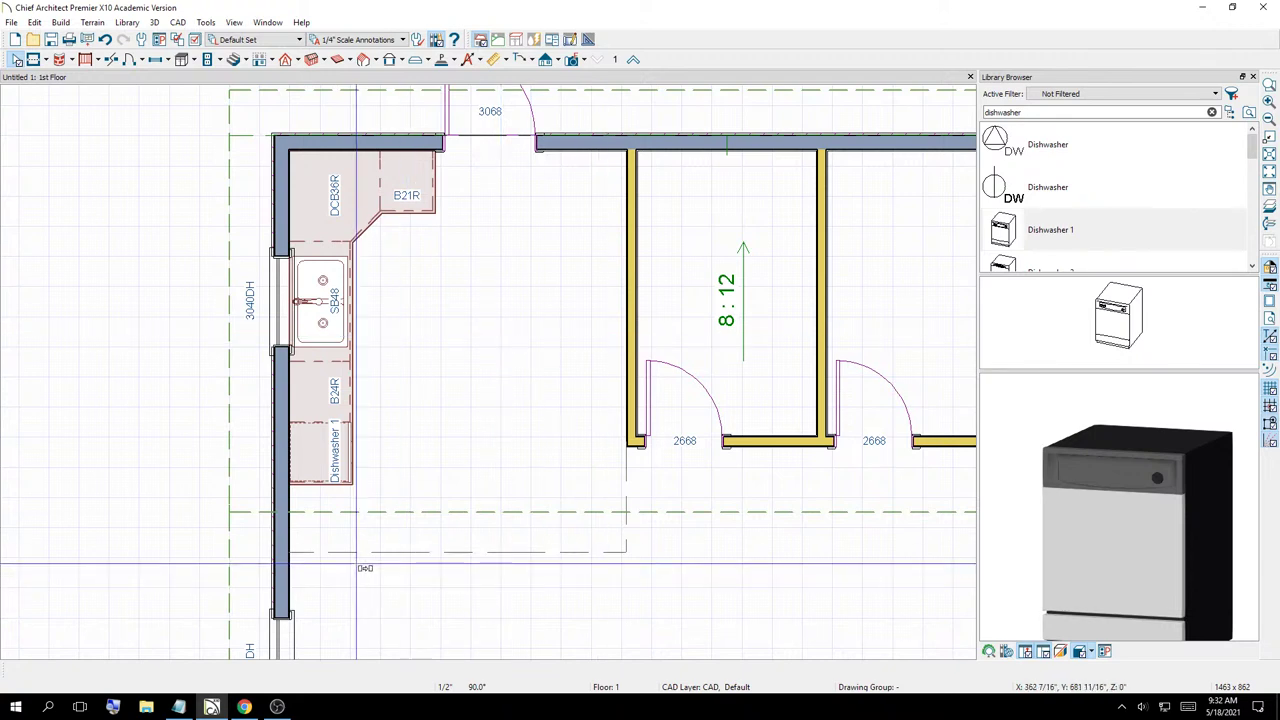
key("ctrl+v")
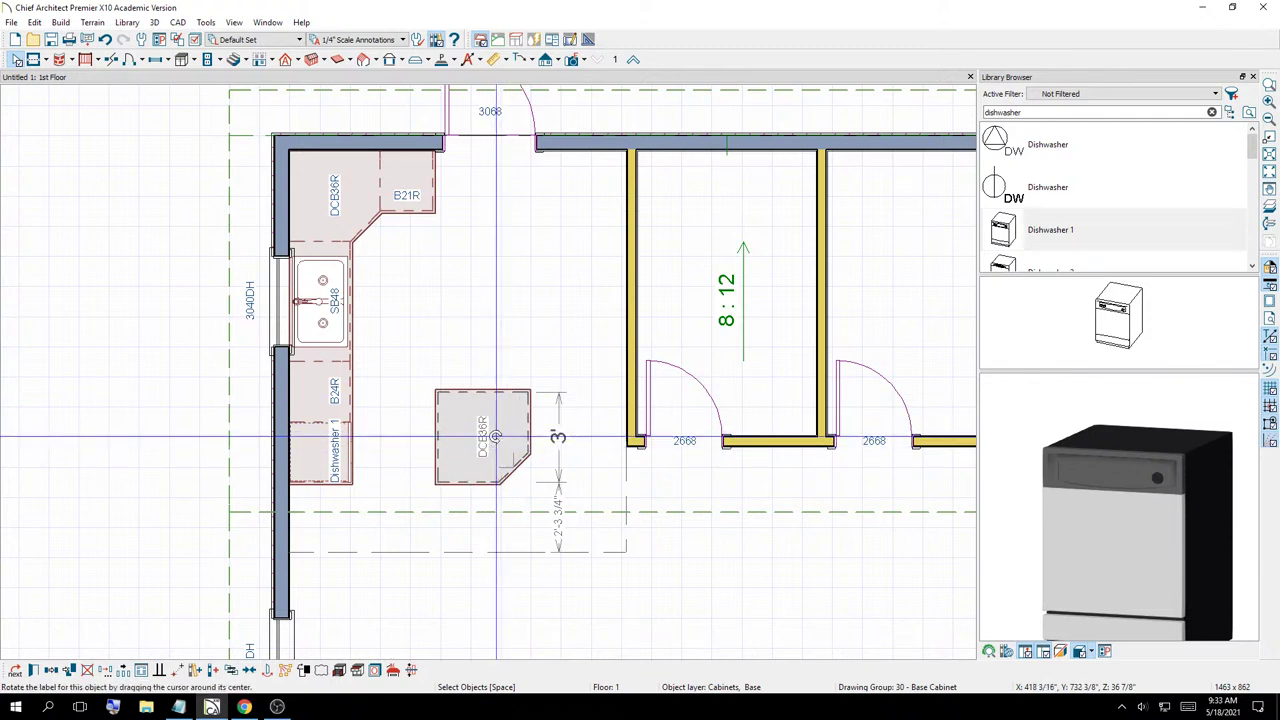
mouse_move(495, 437)
left_mouse_down()
mouse_move(484, 400)
mouse_move(510, 428)
left_mouse_up()
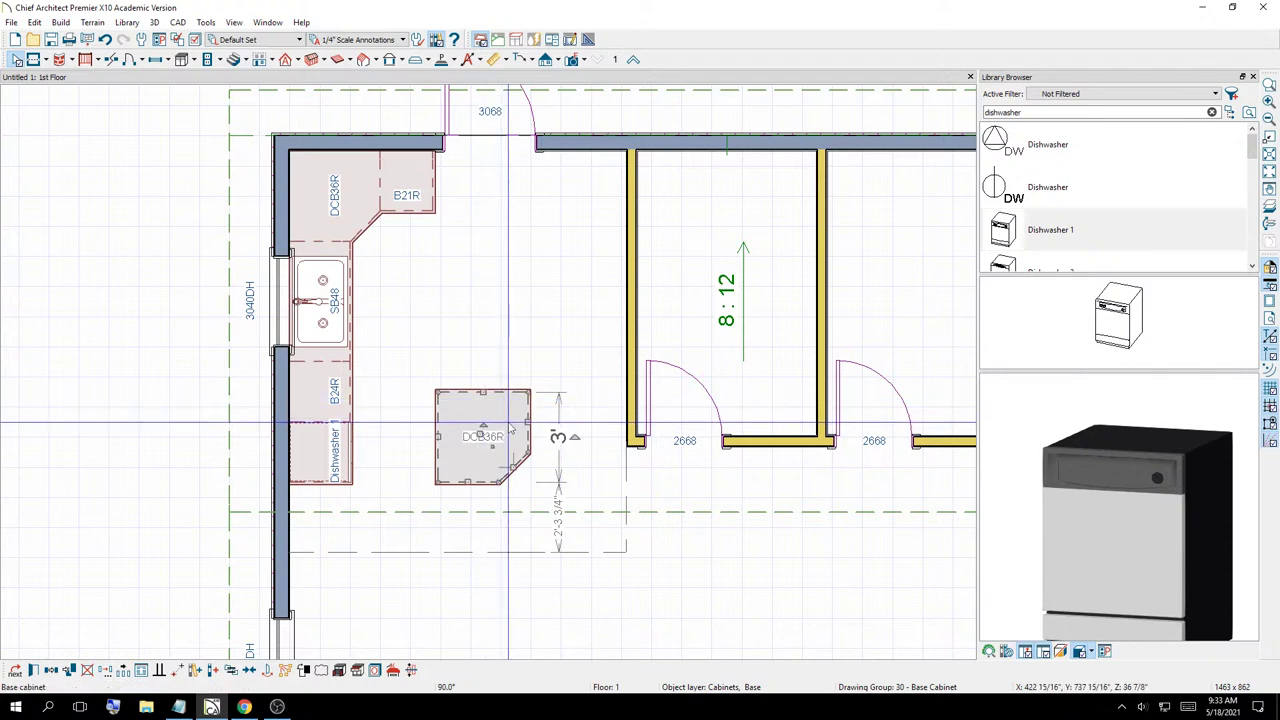
key("ctrl+z")
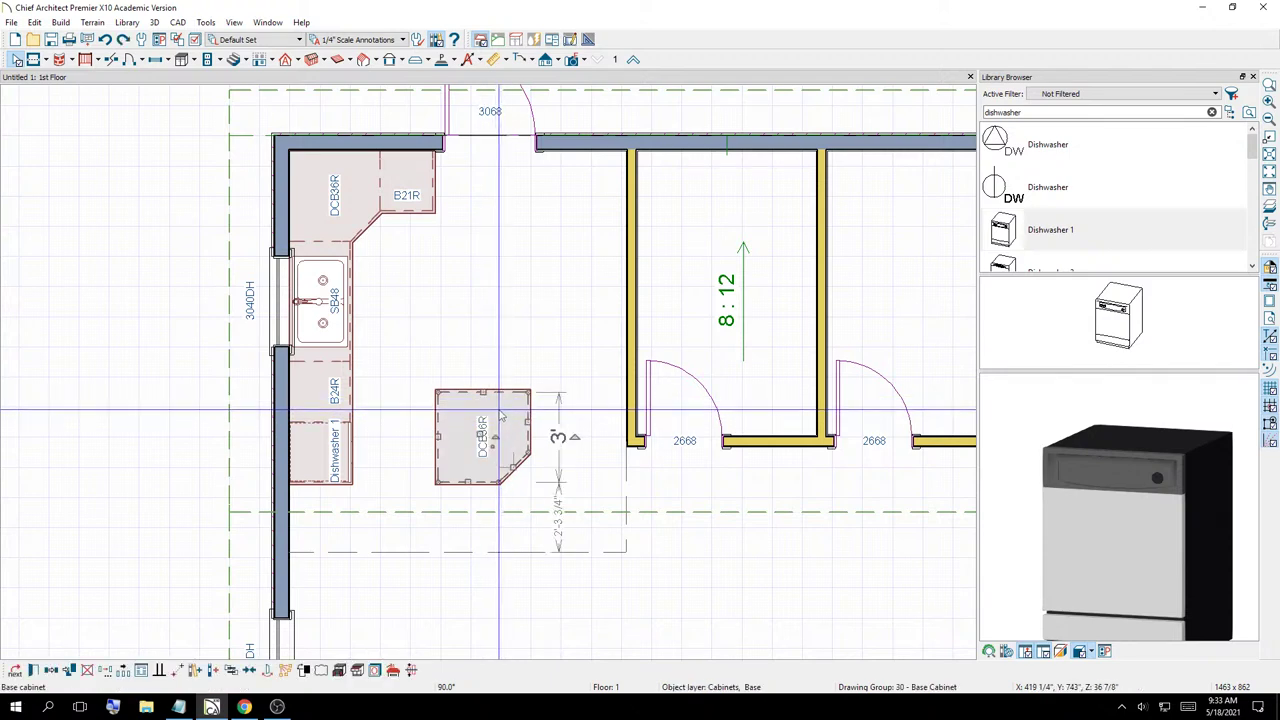
left_click_drag(572, 437, 333, 537)
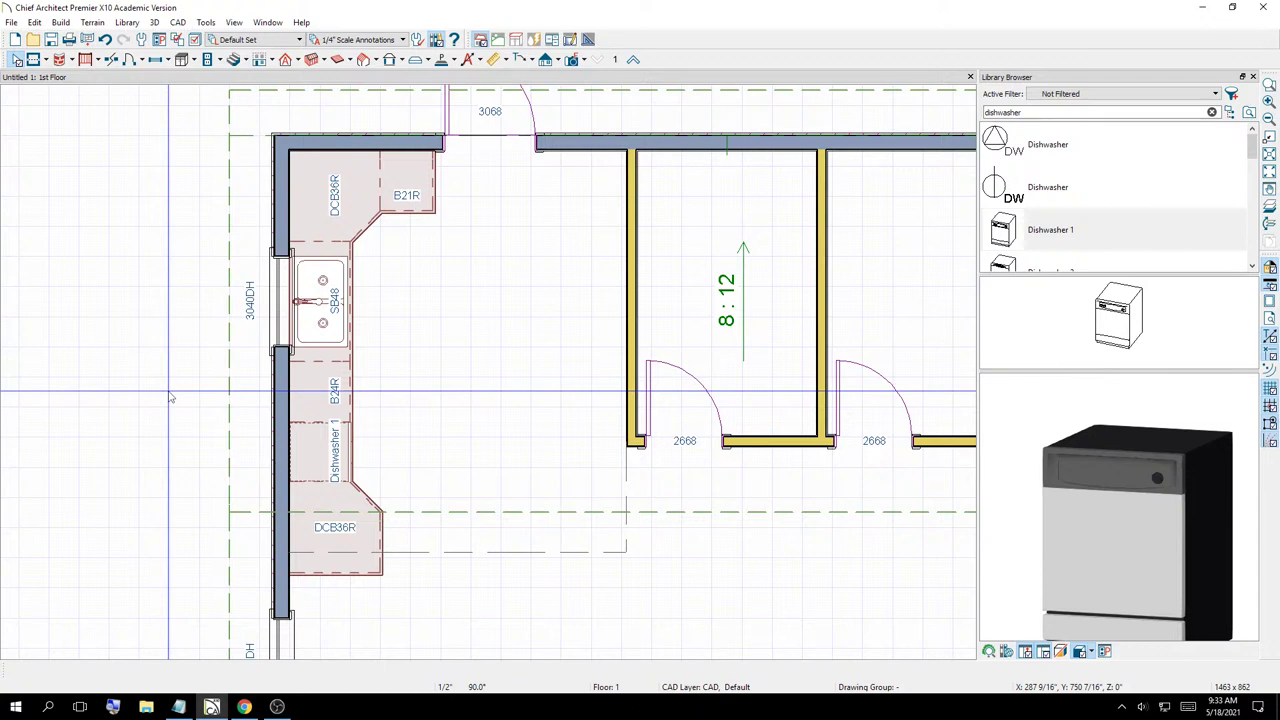
Drag the invisible room-divider wall down one foot so the dimension reads 14'-9 3/4"
left_click(508, 551)
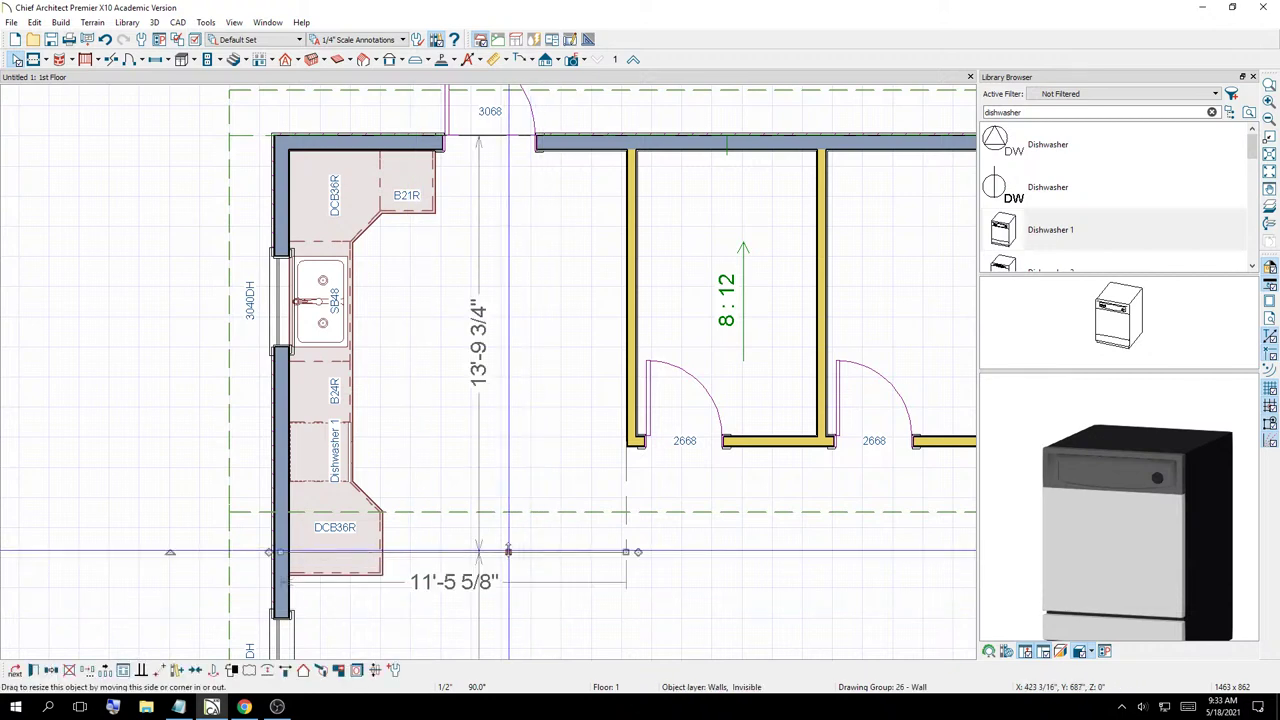
mouse_move(508, 551)
left_mouse_down()
mouse_move(508, 583)
mouse_move(508, 551)
left_mouse_up()
left_click(548, 305)
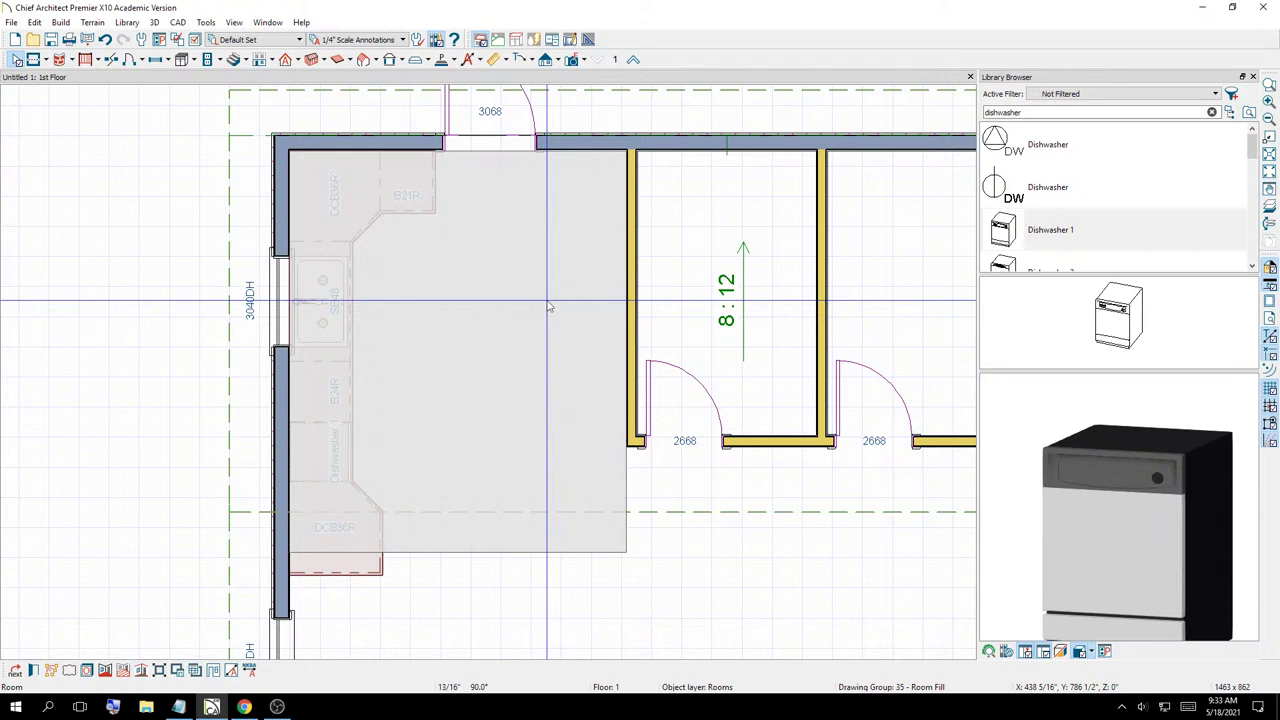
left_click(485, 554)
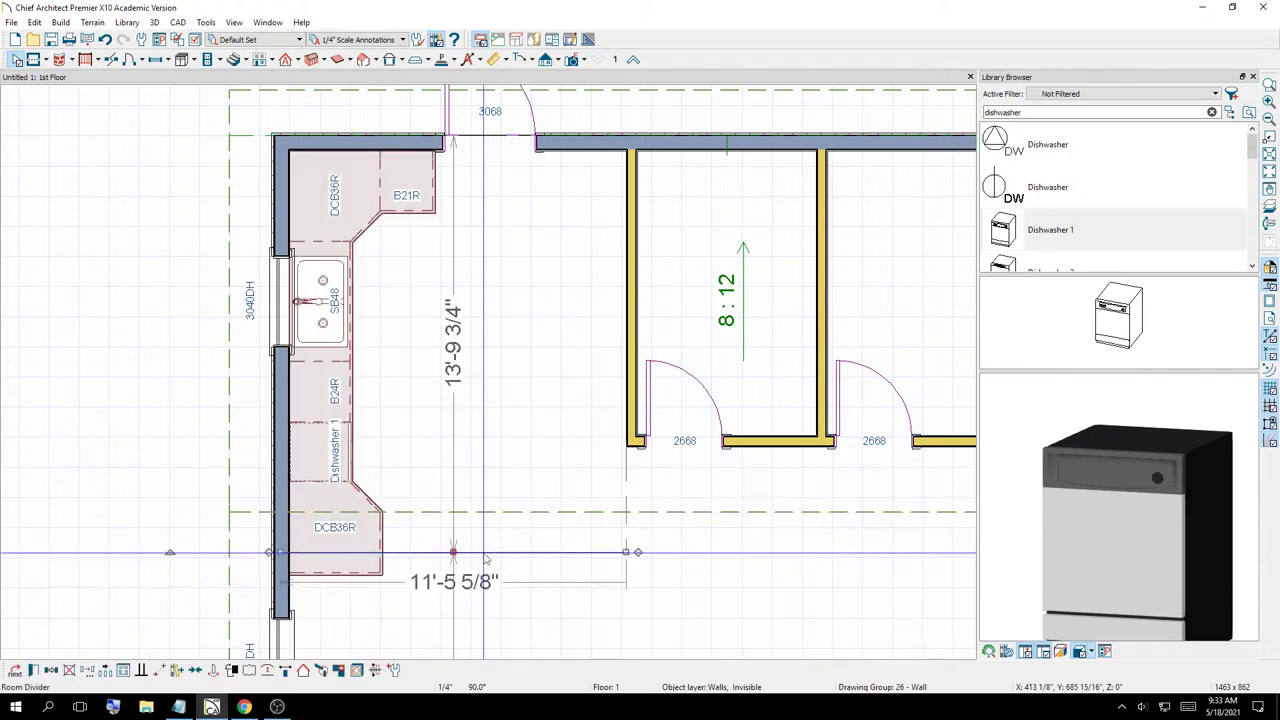
left_click_drag(453, 551, 455, 580)
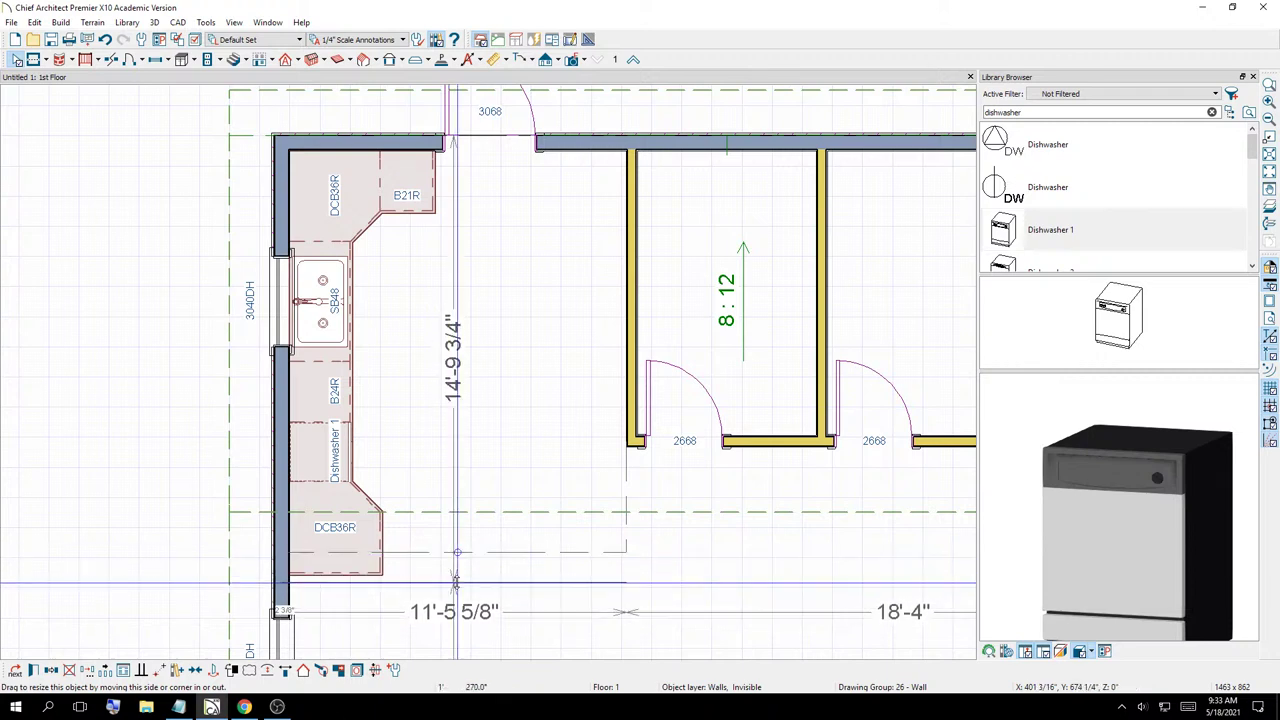
left_click(560, 363)
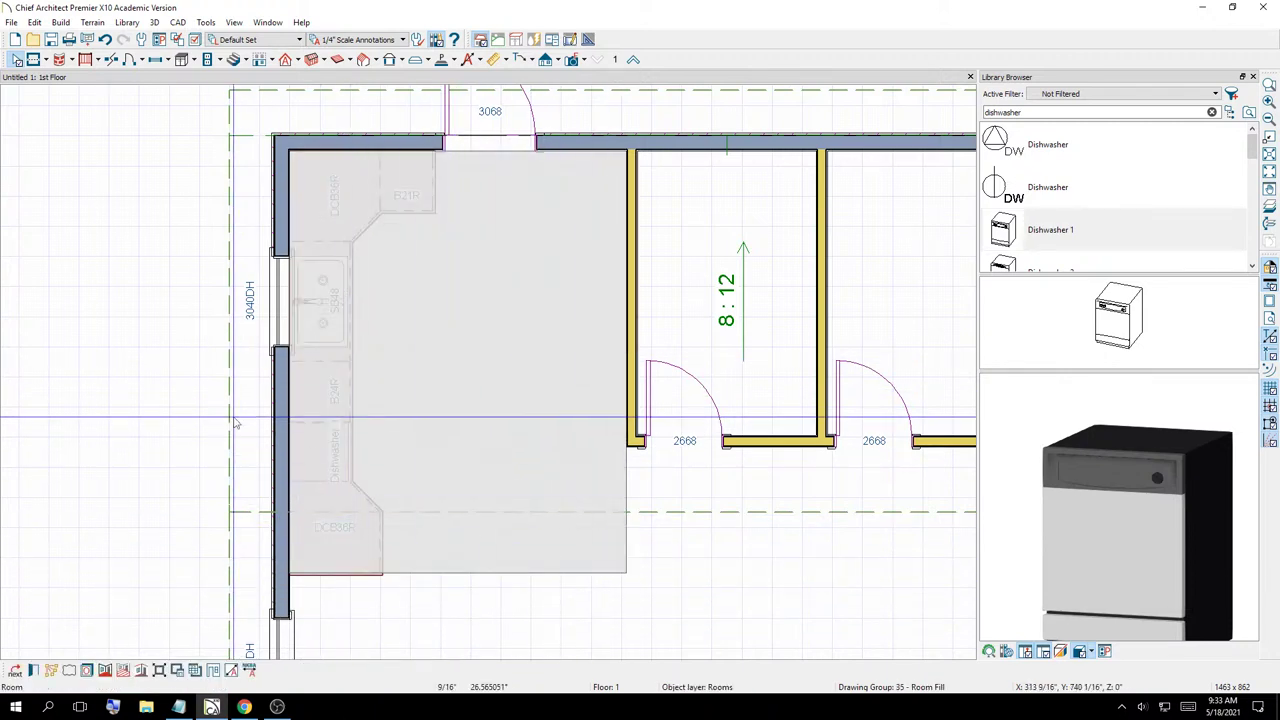
left_click(166, 357)
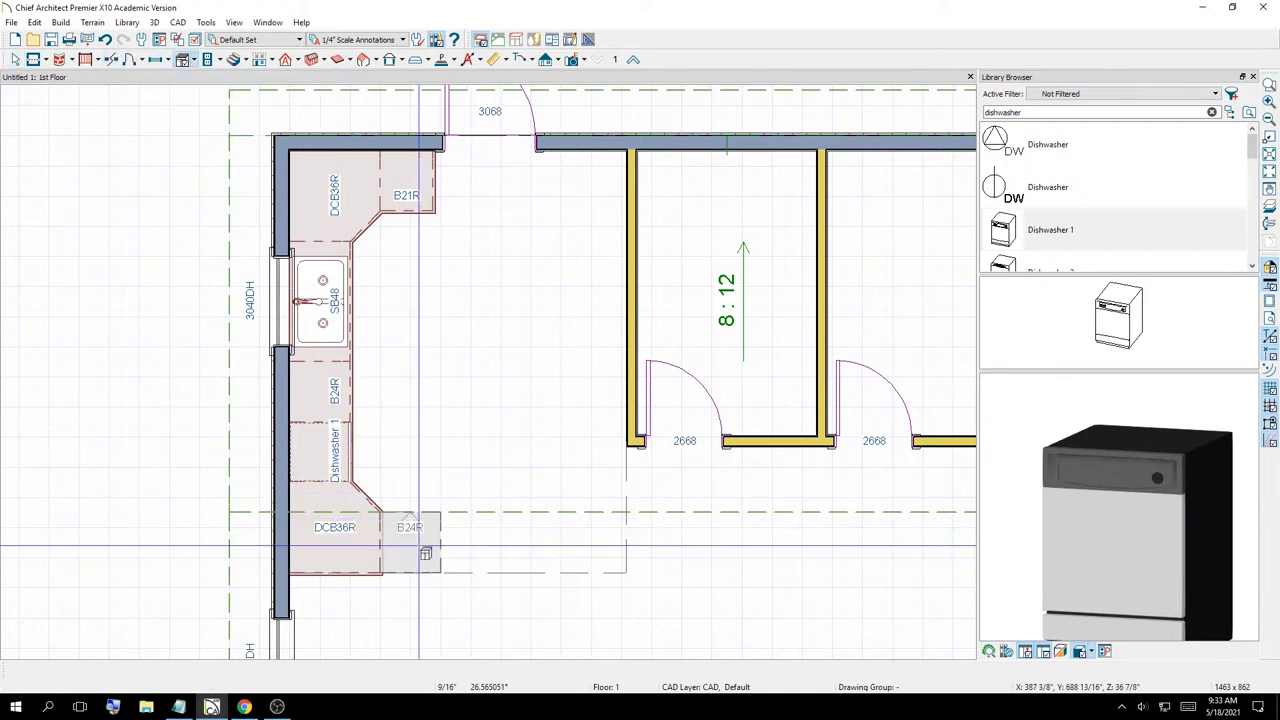
Place two B24R base cabinets beside the lower DCB36R, then delete the extra one
left_click(410, 545)
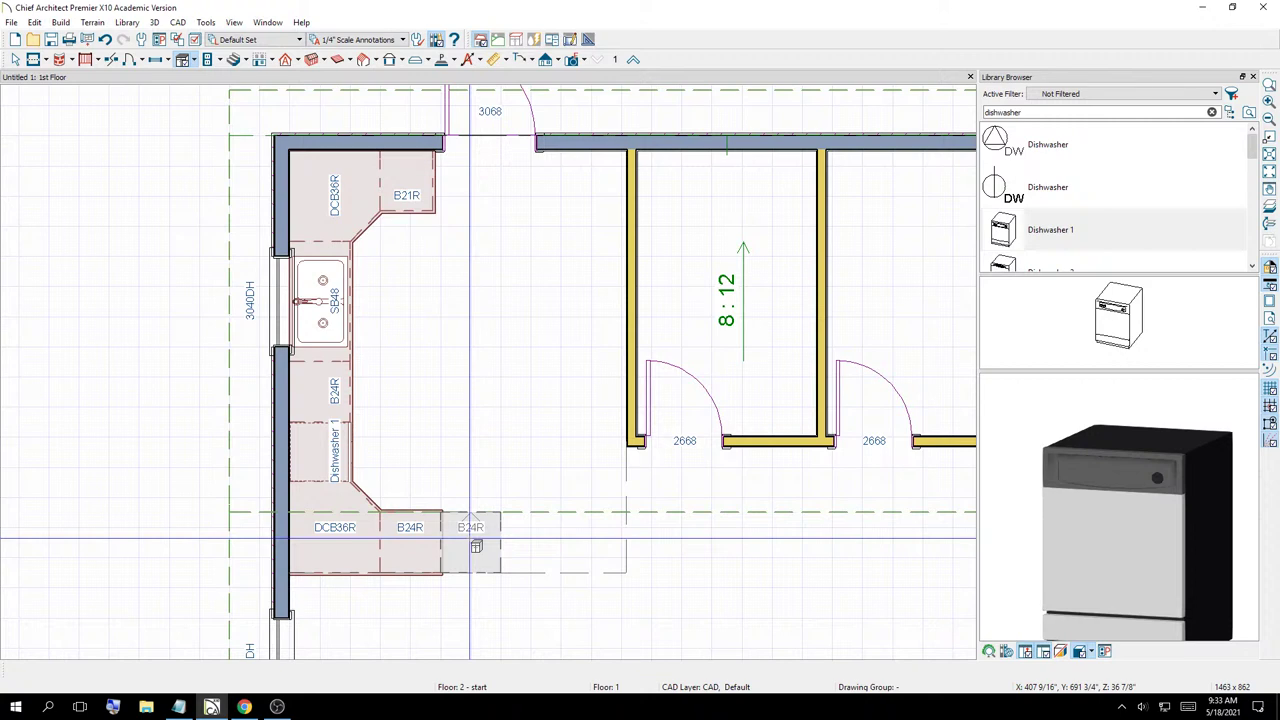
left_click(470, 545)
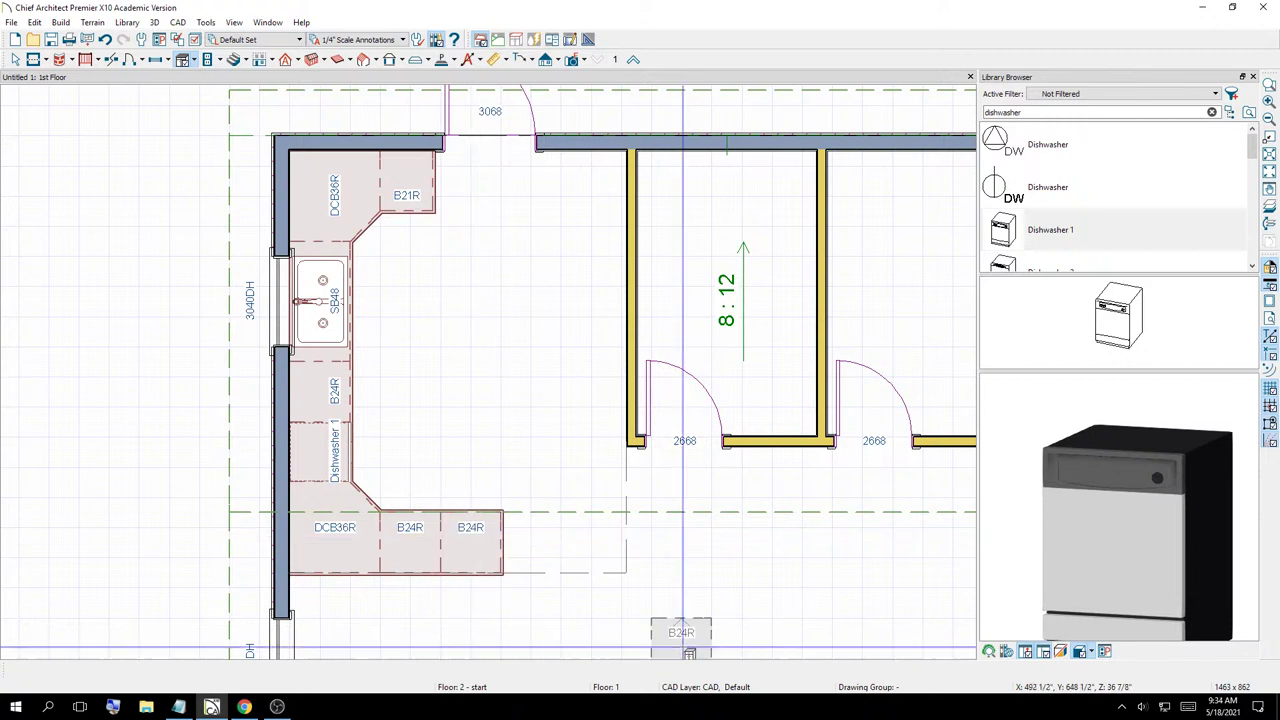
left_click(490, 548)
key("Delete")
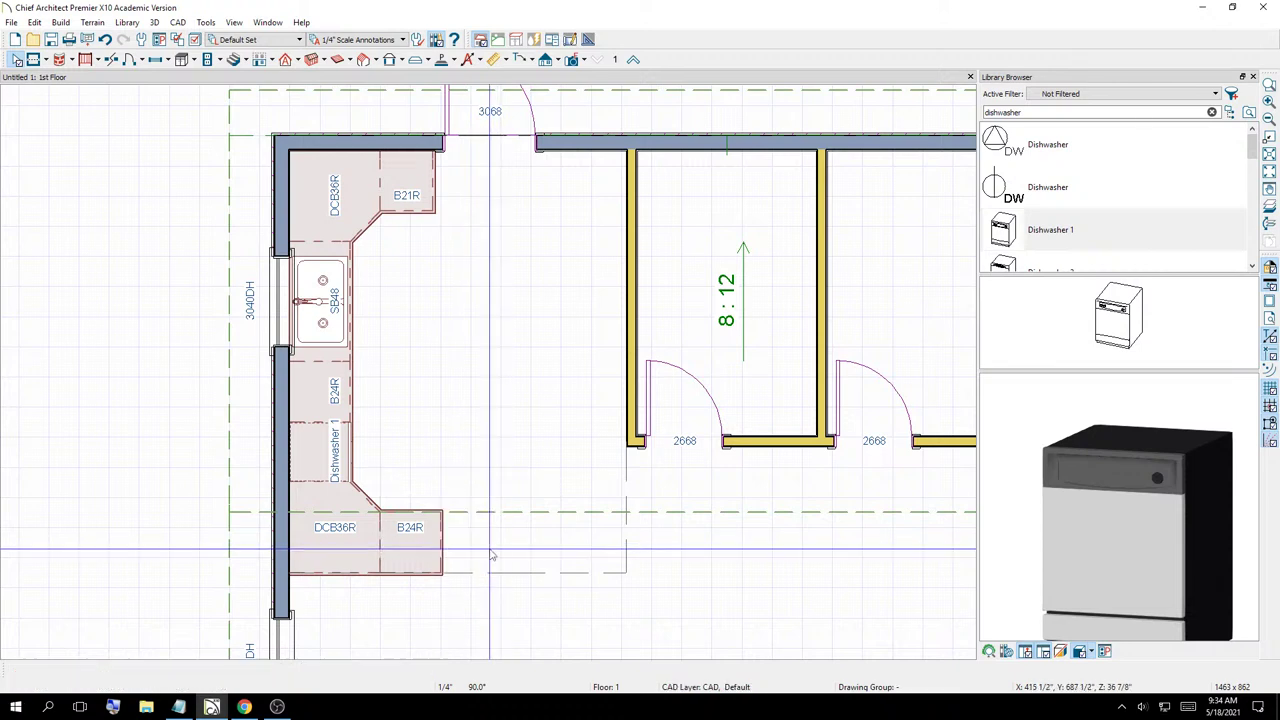
Stretch the remaining B24R and set its width to 4', making it a B48
left_click(438, 545)
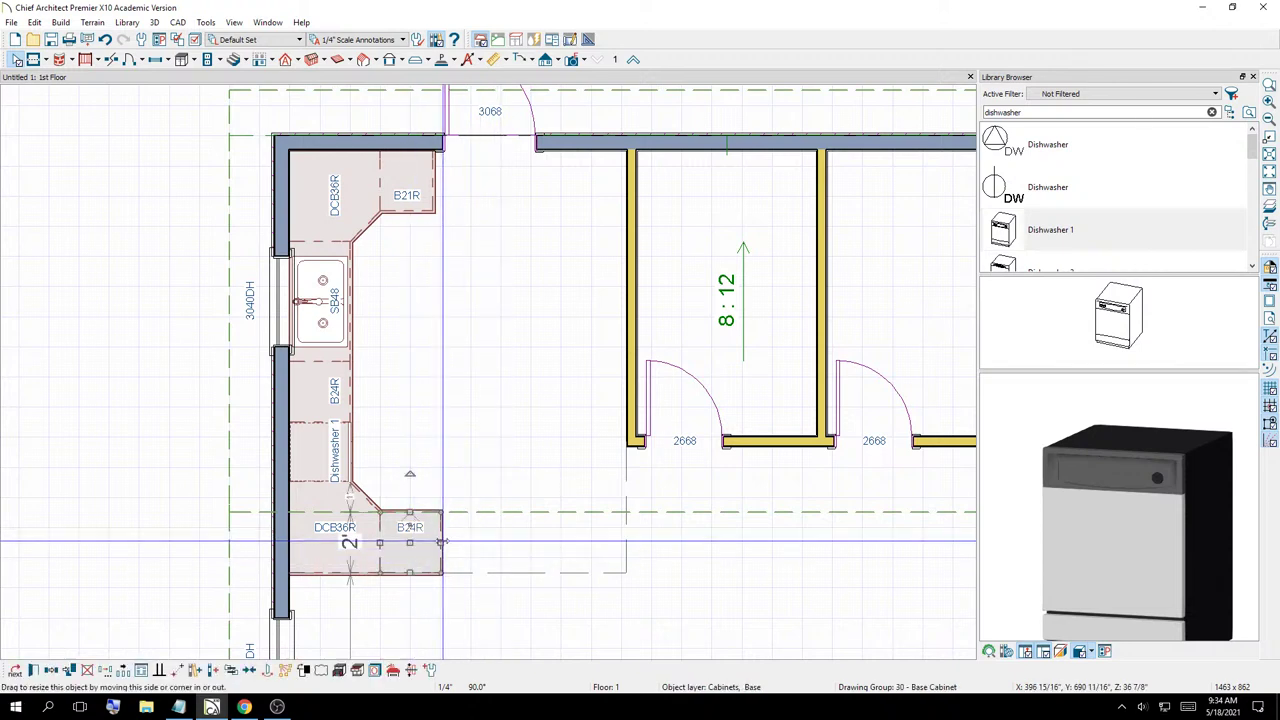
left_click_drag(441, 541, 540, 541)
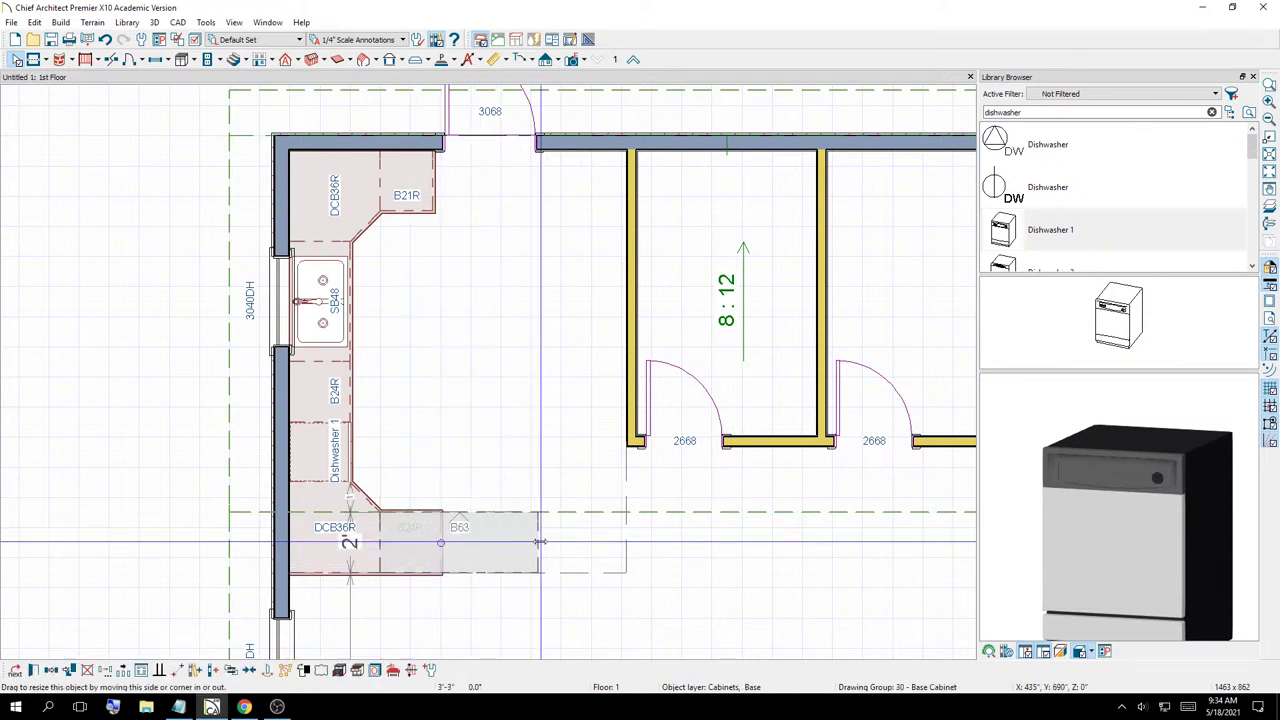
left_click(456, 480)
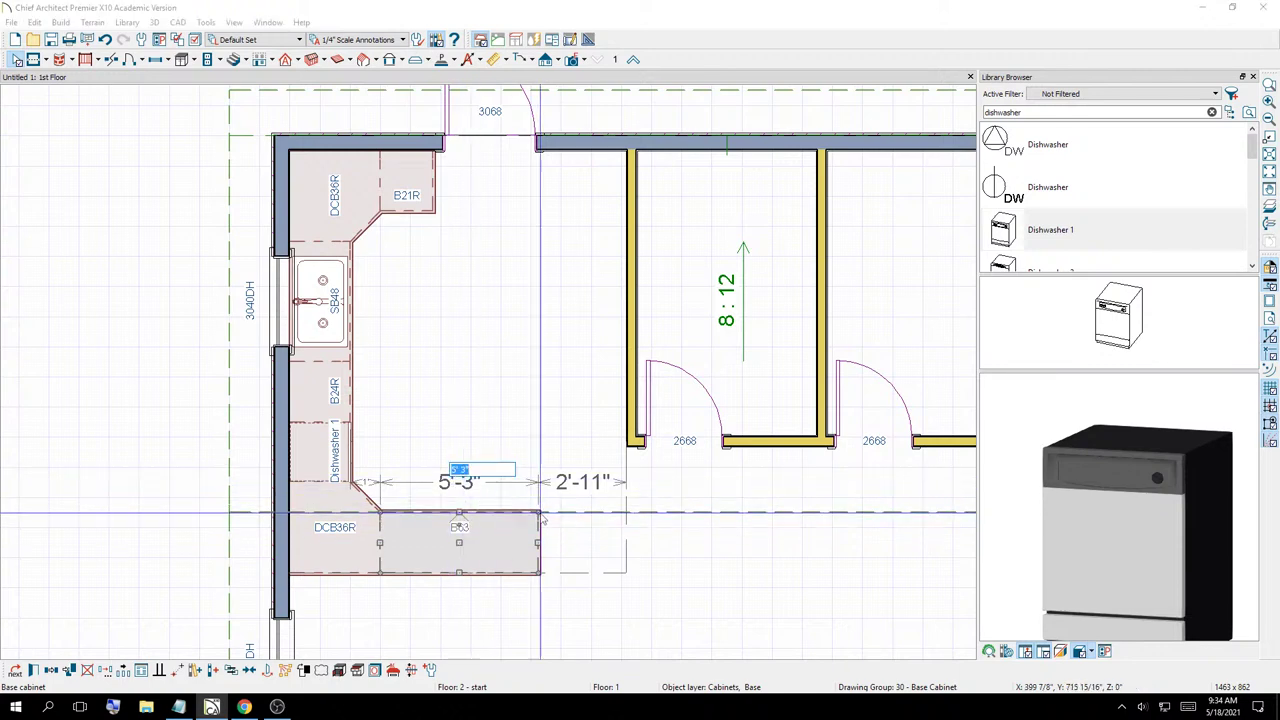
type("4'")
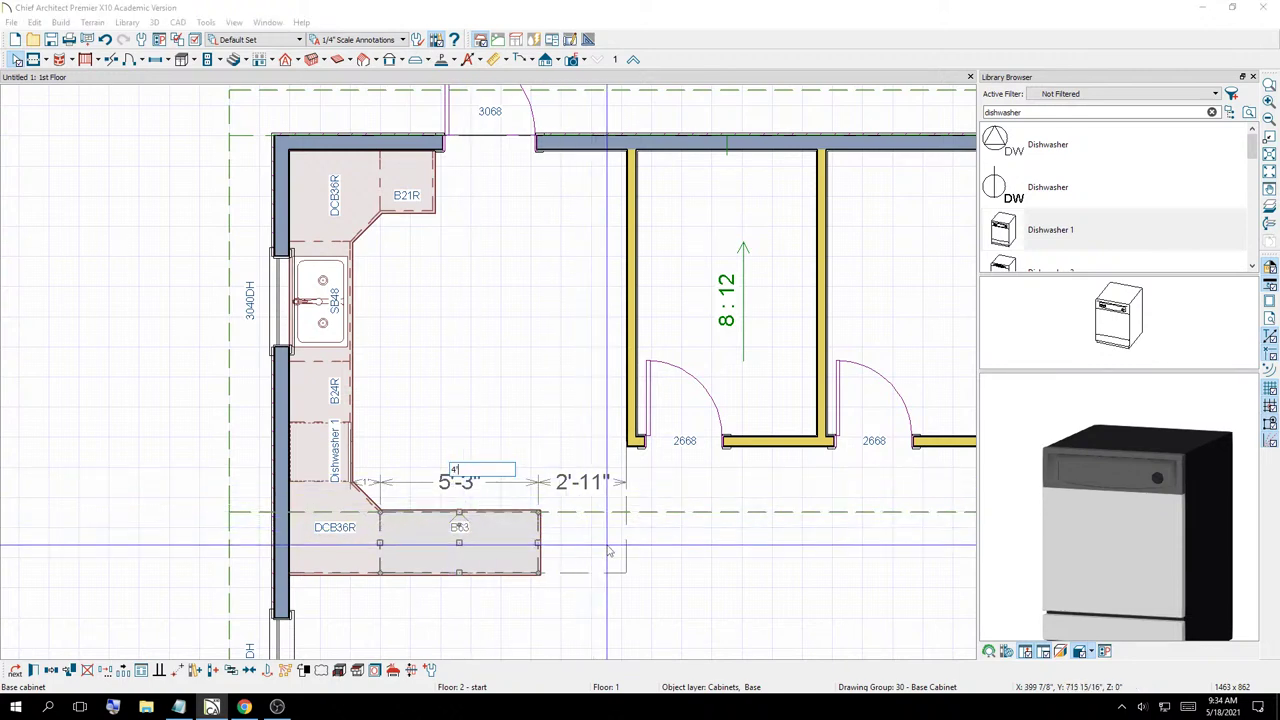
key("Return")
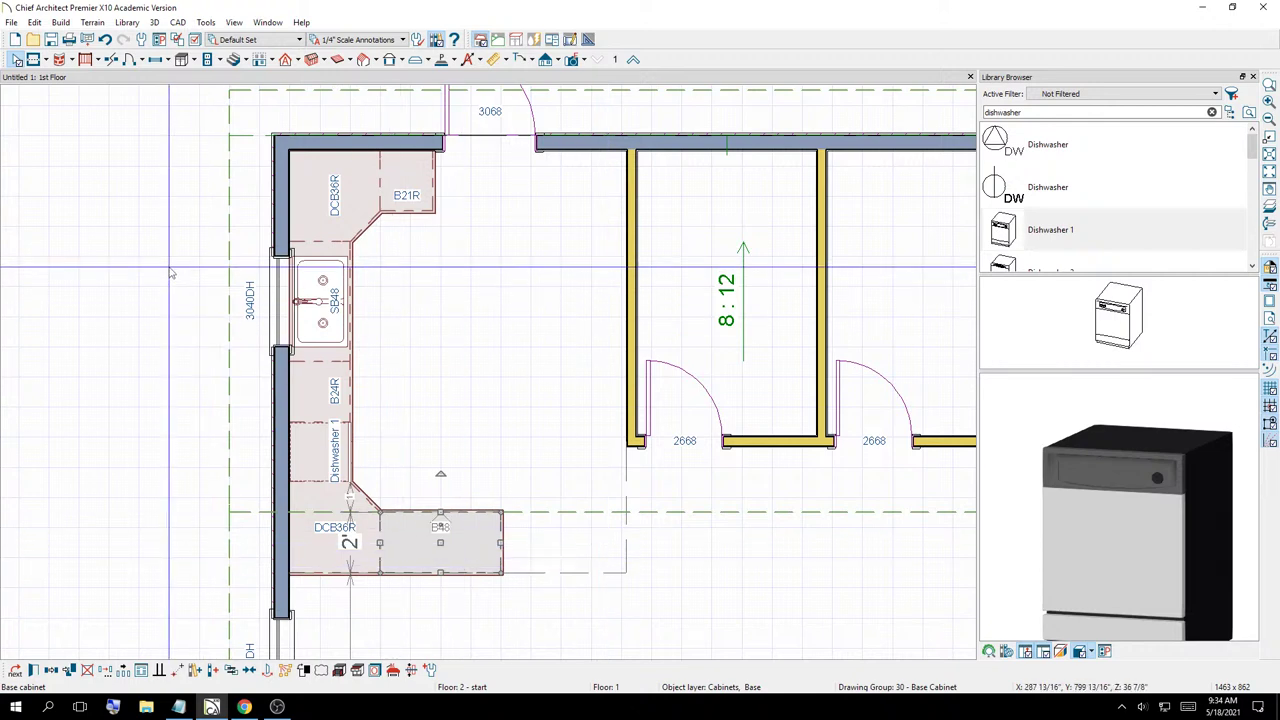
Search the Library Browser for 'range', then for 'cook top'
double_click(1063, 112)
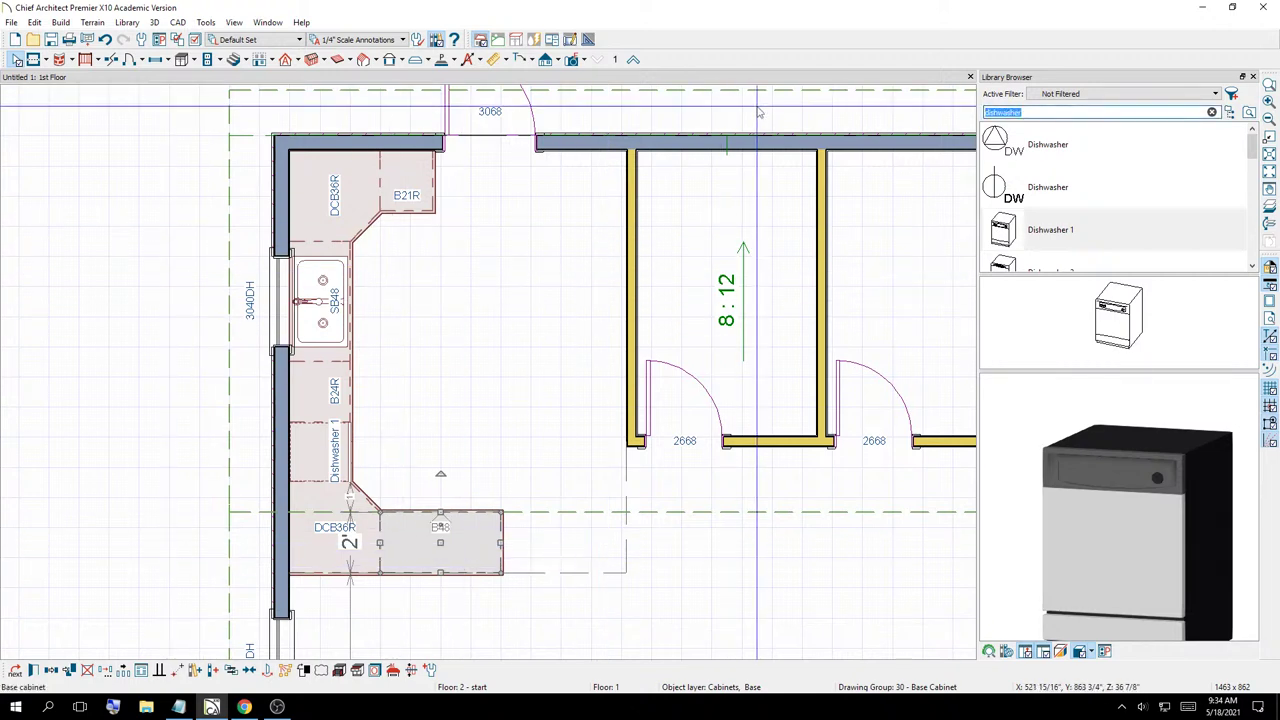
type("rang")
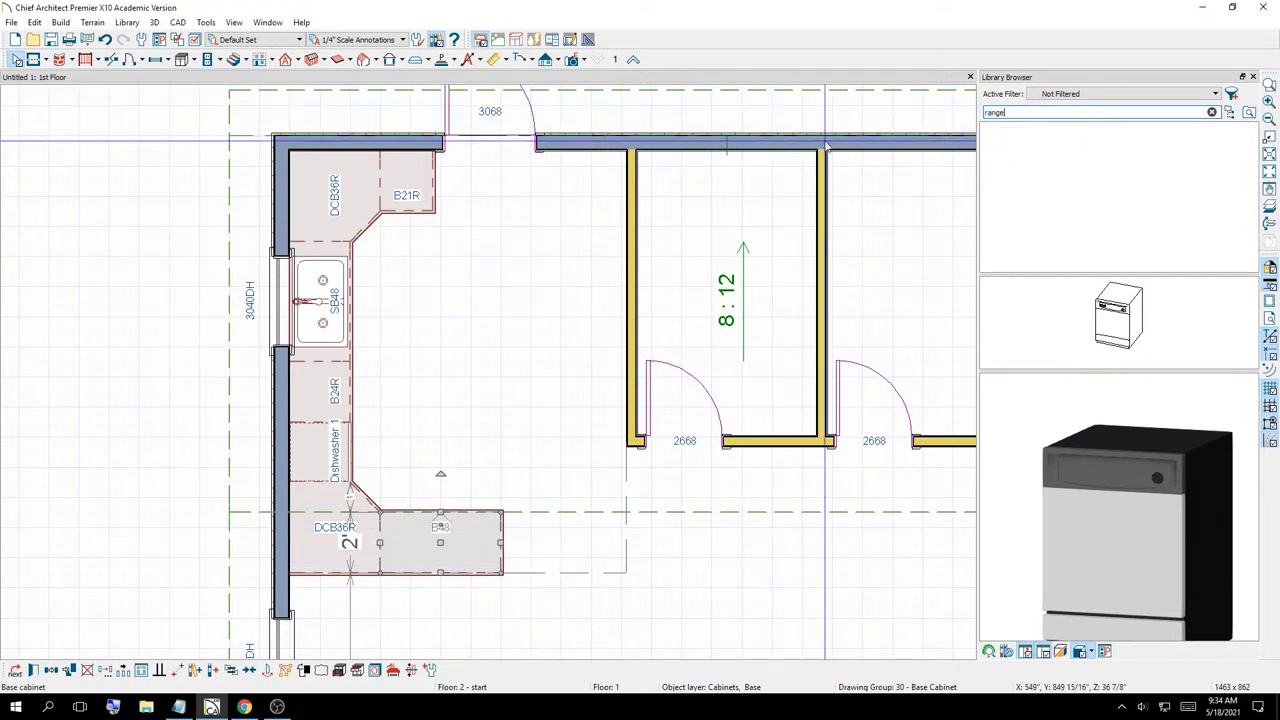
type("e")
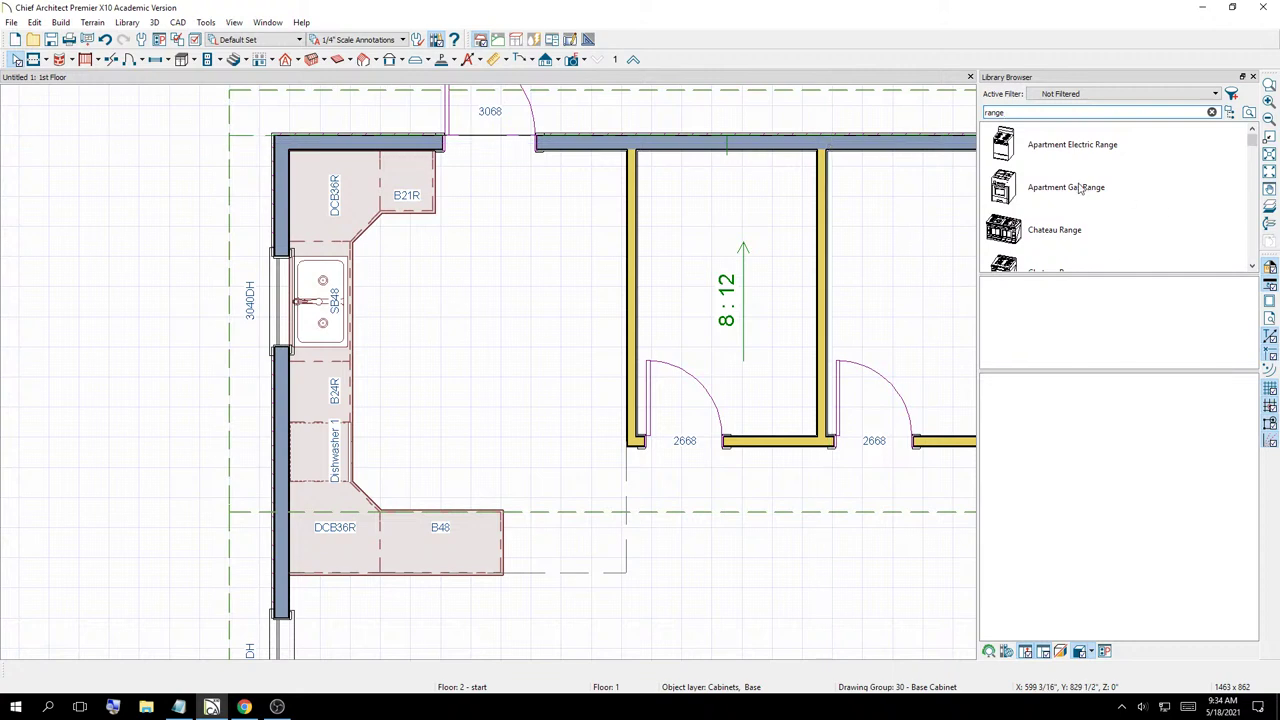
scroll(1080, 190, "down", 5)
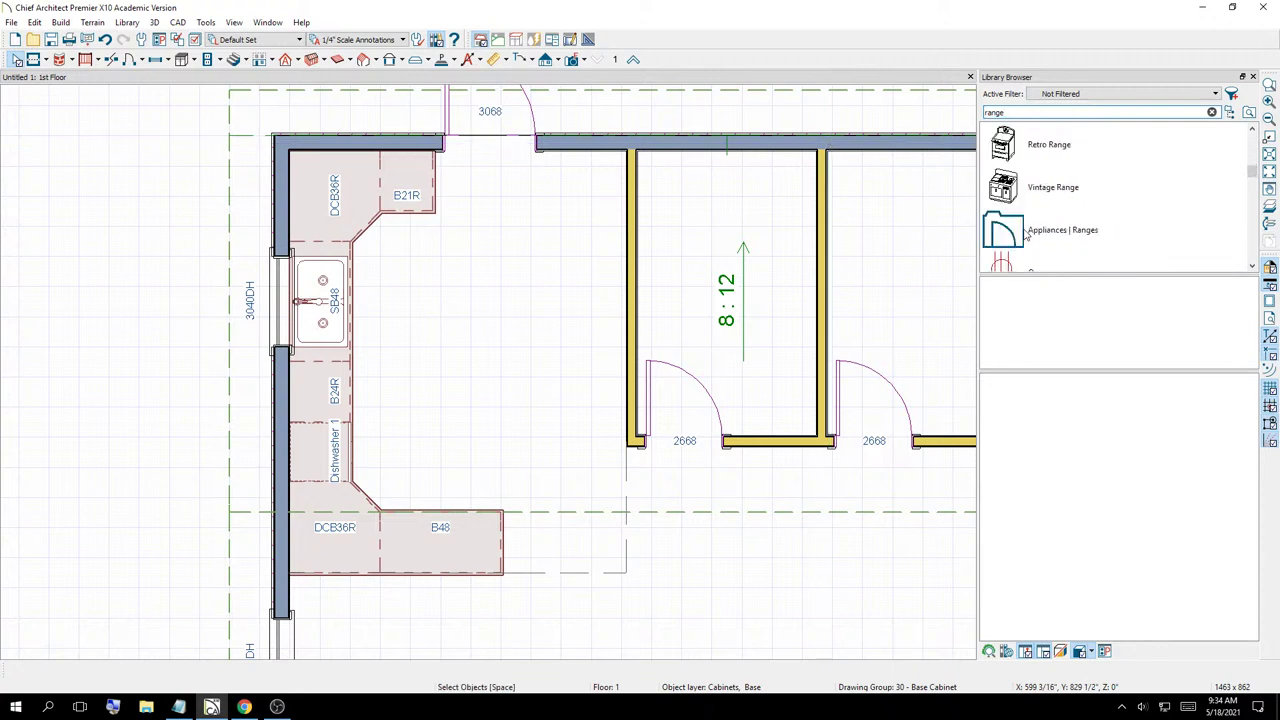
double_click(1026, 113)
type("cook top")
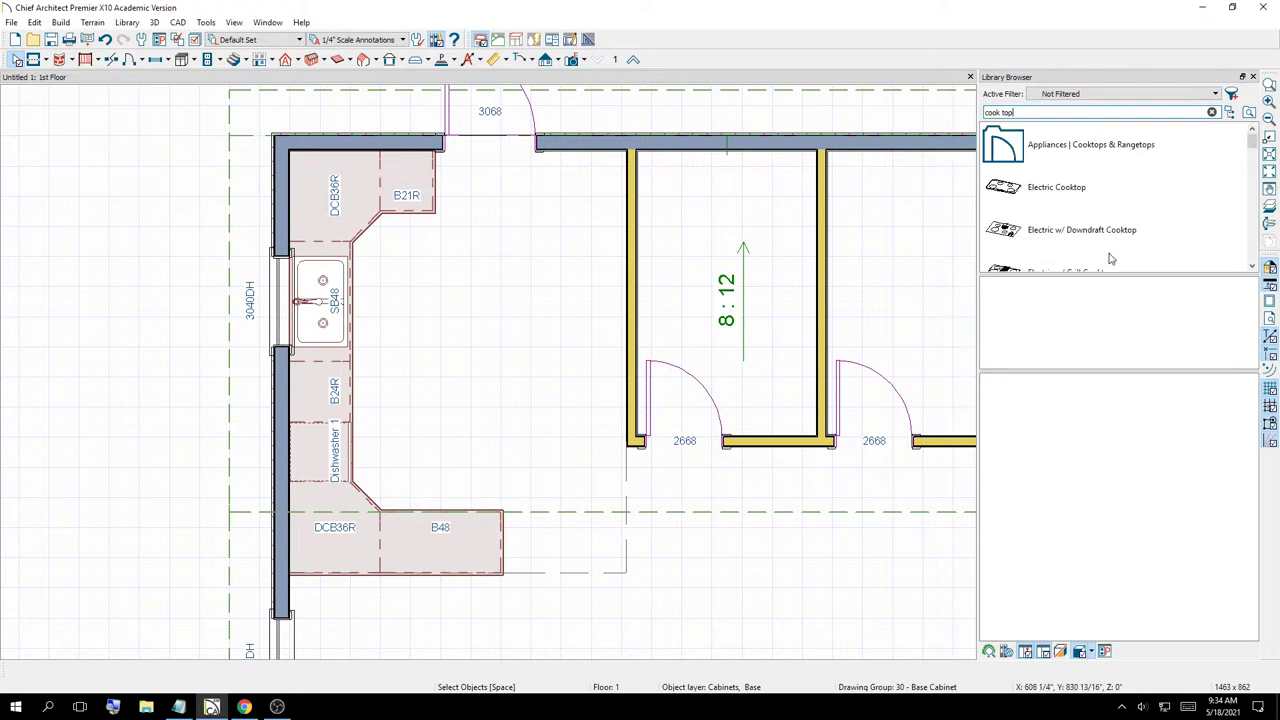
Preview the Electric, Electric w/ Downdraft and Gas 4 Burner cooktops
left_click(1015, 190)
left_click_drag(1141, 526, 1184, 556)
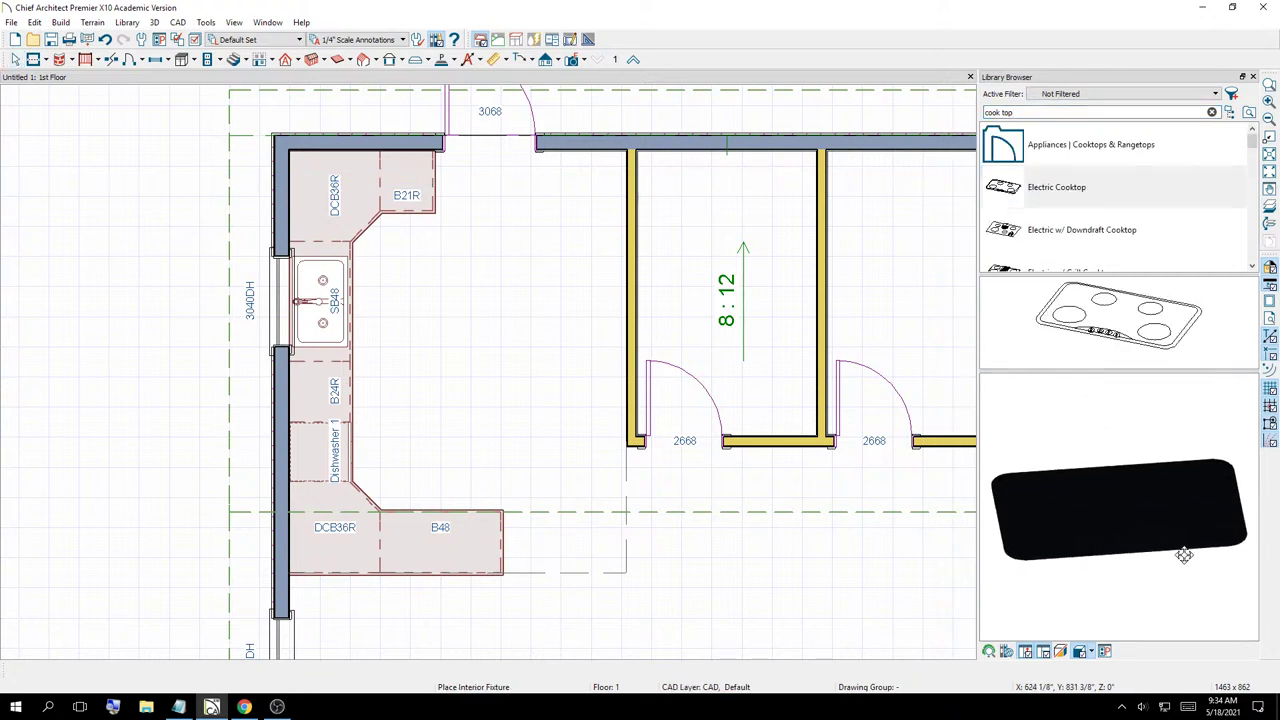
left_click(1014, 233)
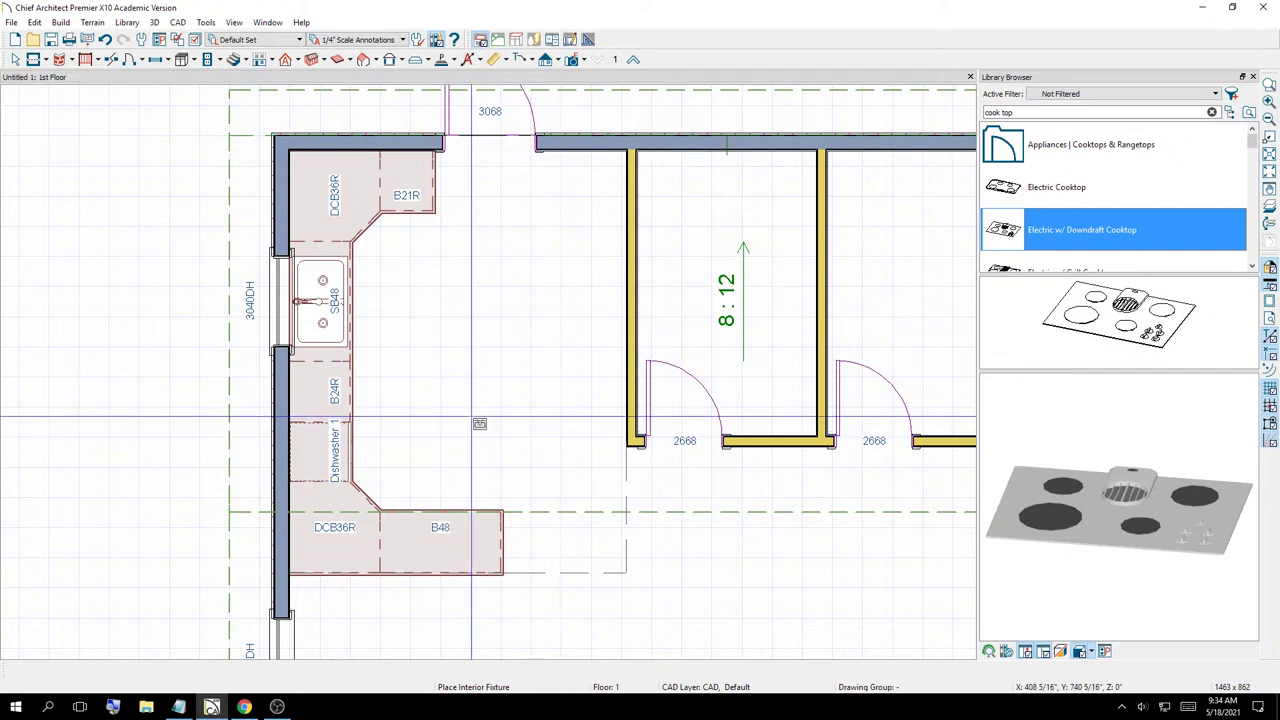
scroll(1094, 217, "down", 1)
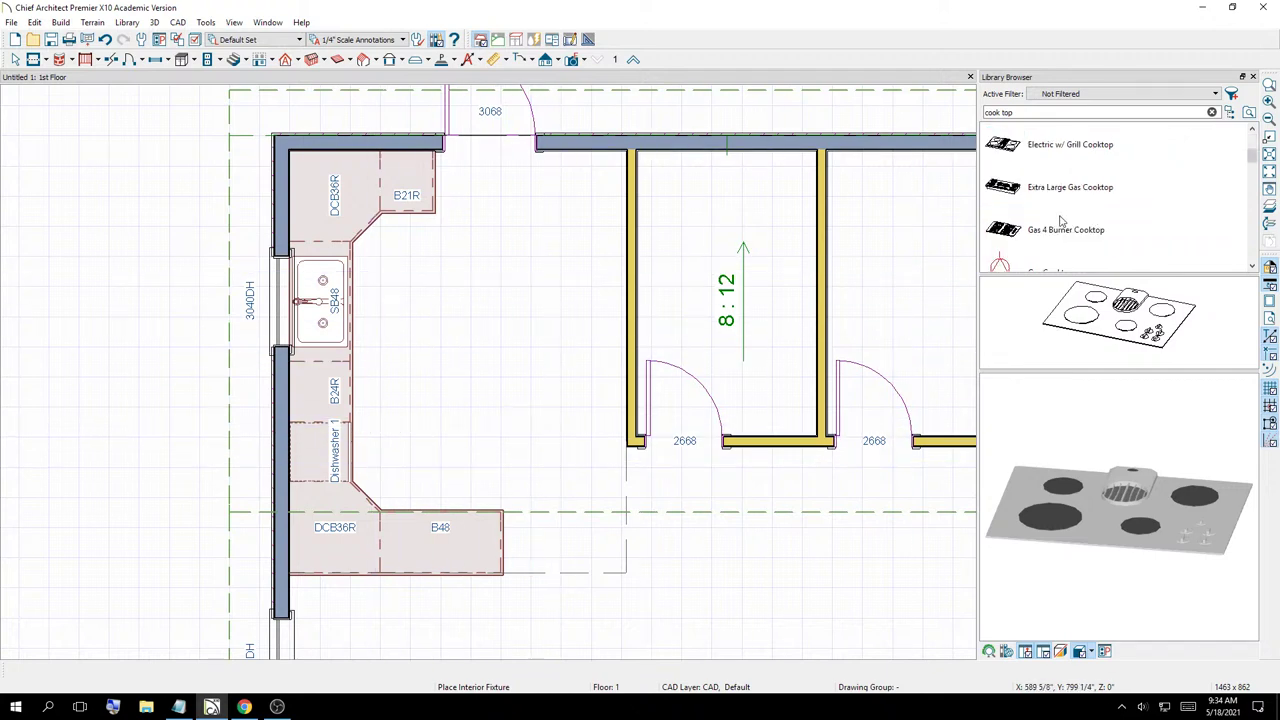
left_click(1127, 244)
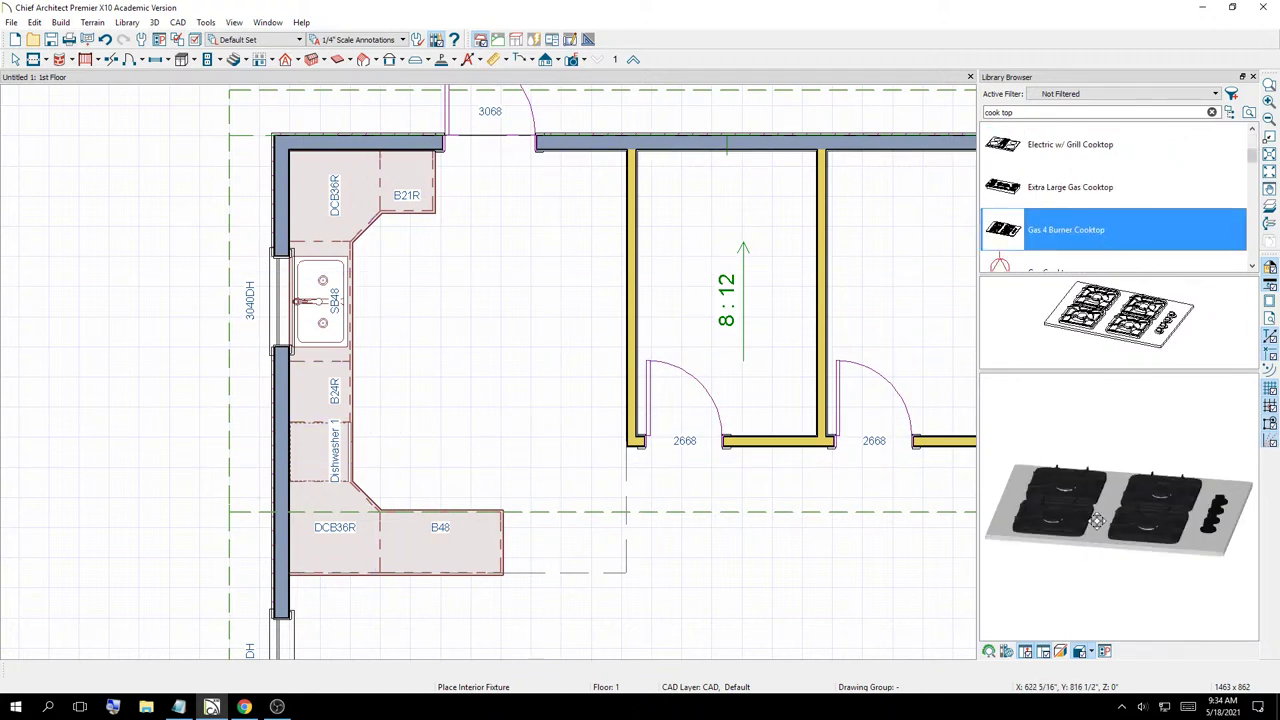
scroll(1061, 207, "up", 1)
Place the Electric Cooktop into the B48 cabinet, turning it into RB48
left_click(1022, 196)
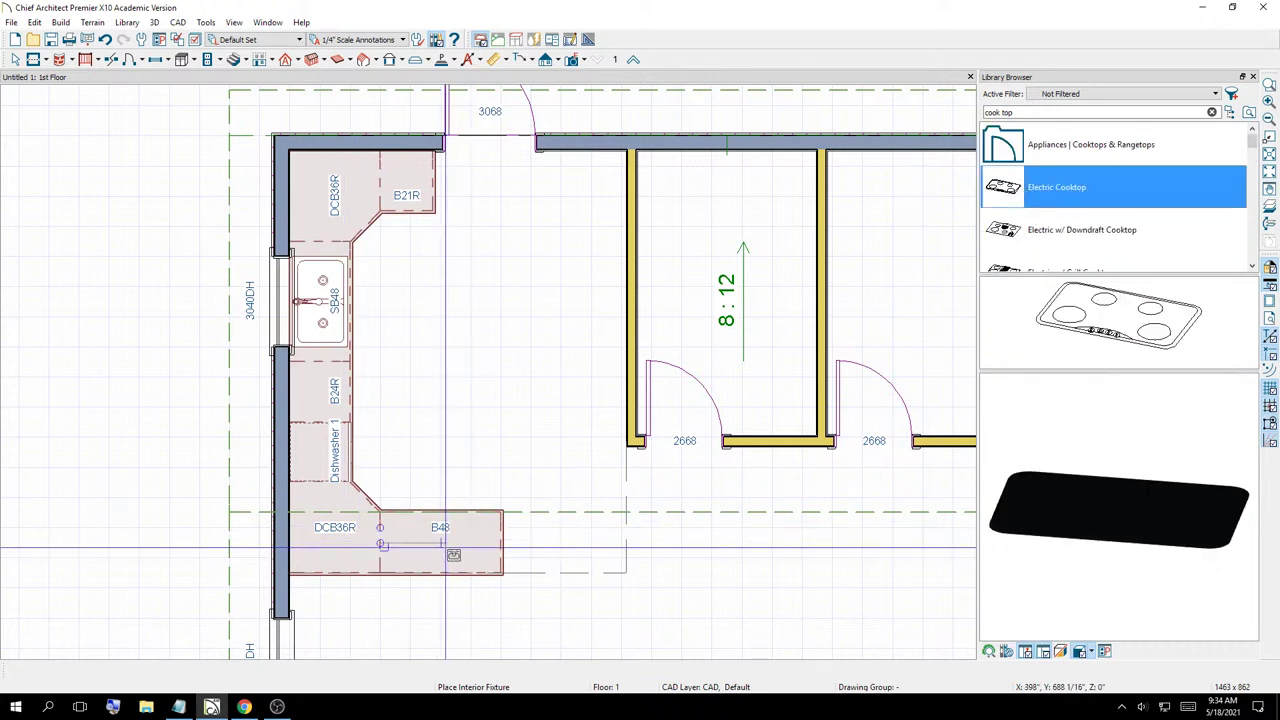
left_click(447, 553)
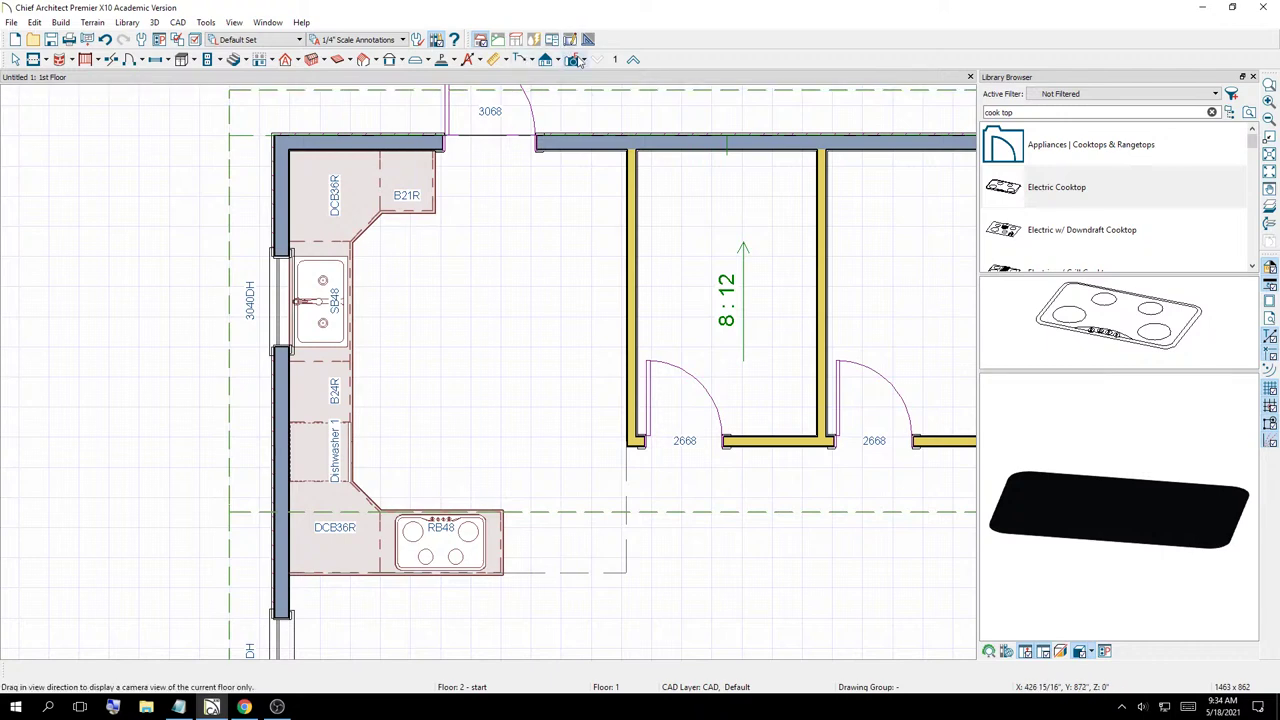
left_click(576, 60)
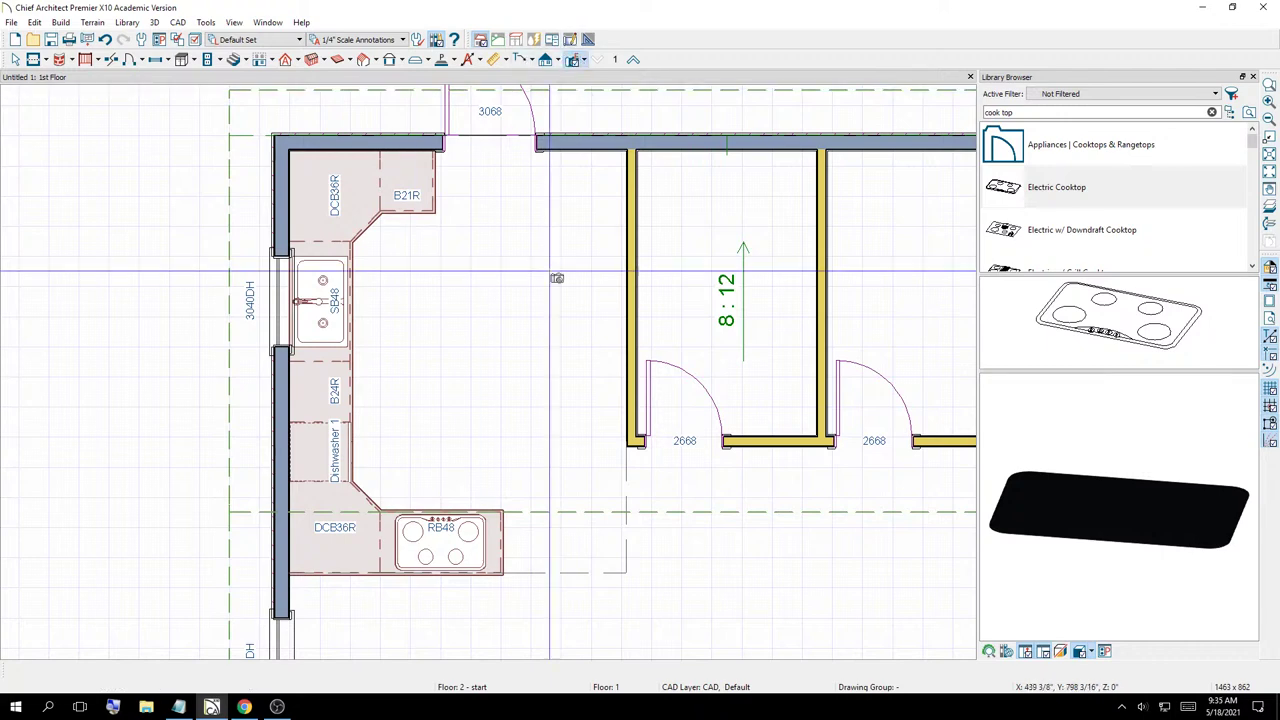
Place a floor camera in the kitchen and orbit to show the counters, cooktop and doors
left_click(517, 608)
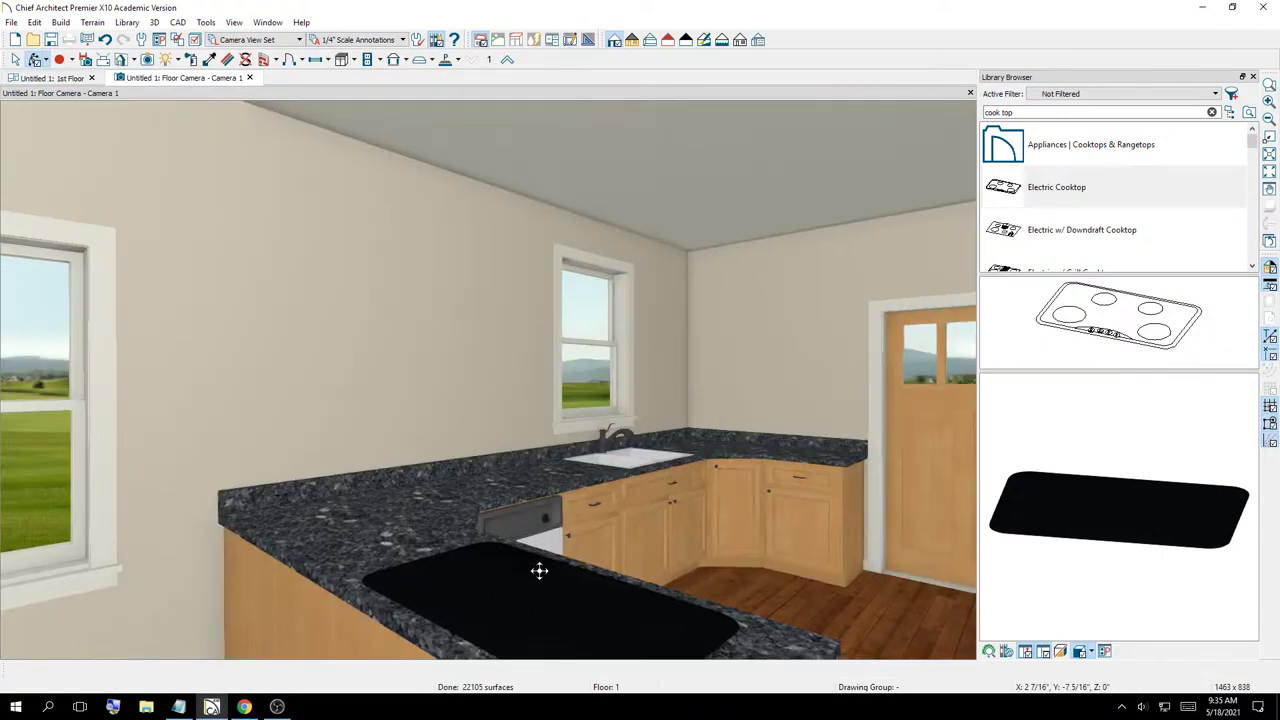
left_click_drag(539, 570, 527, 619)
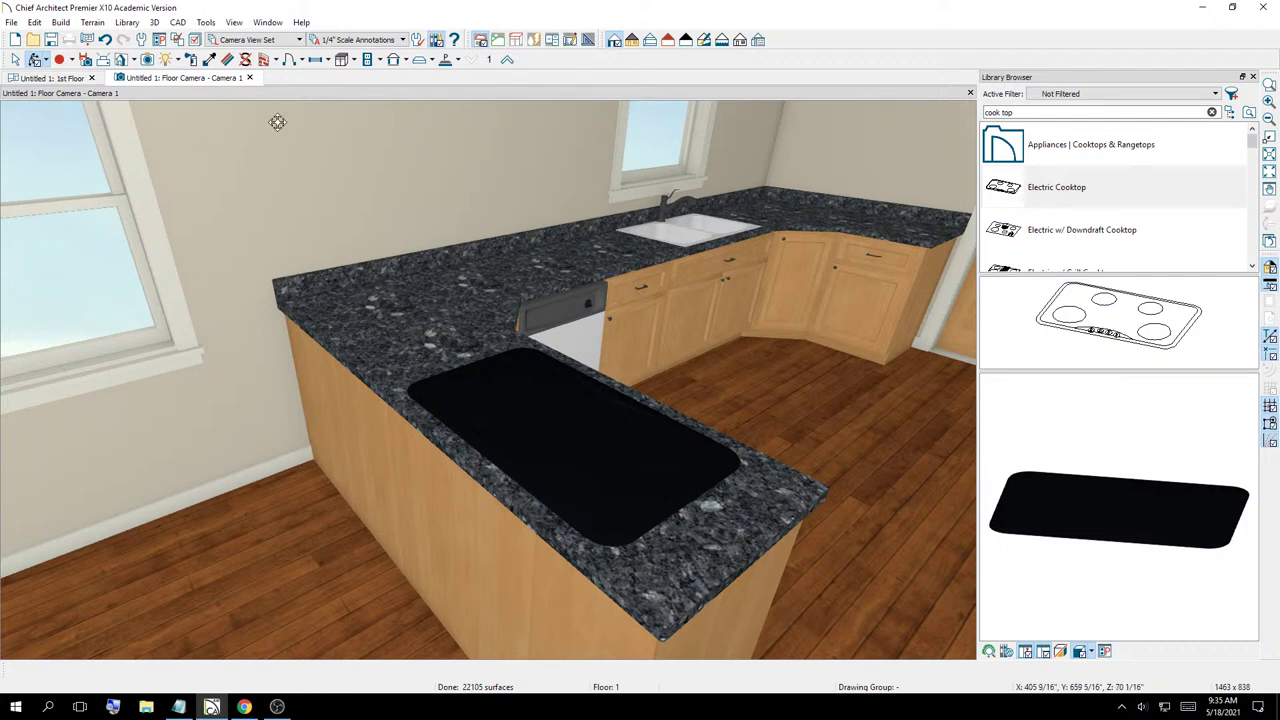
left_click_drag(373, 169, 474, 286)
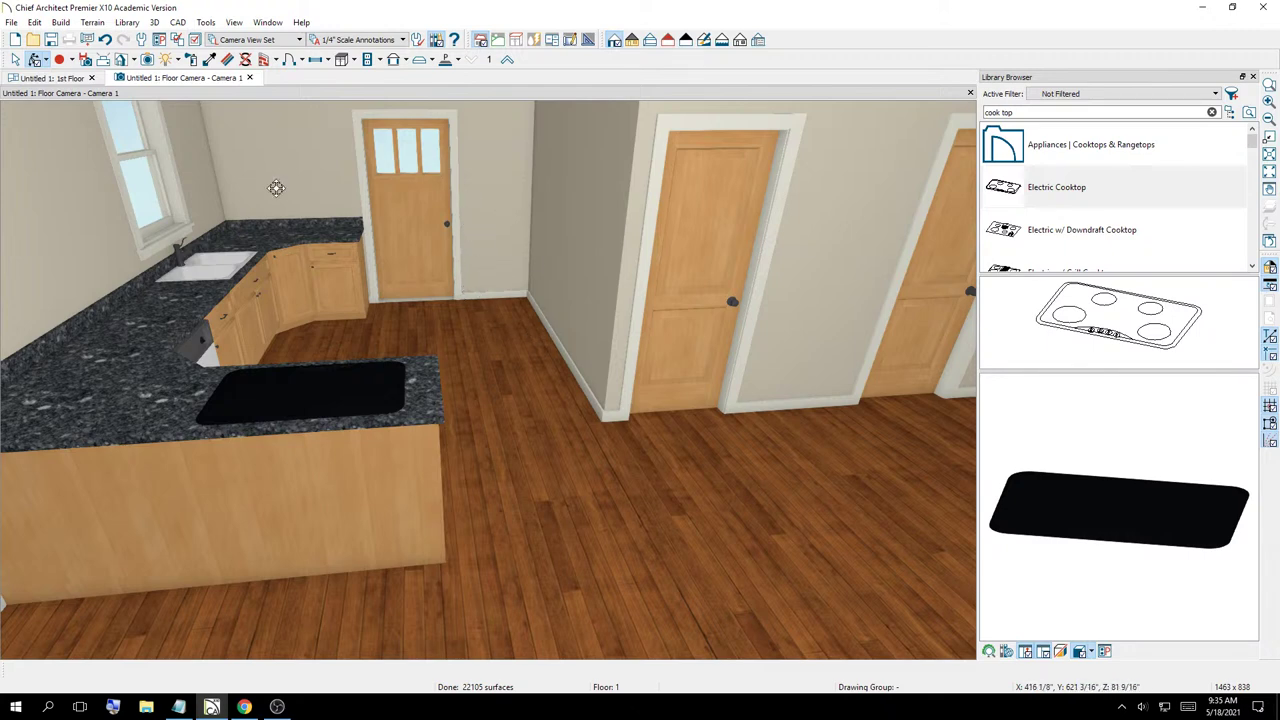
left_click(16, 59)
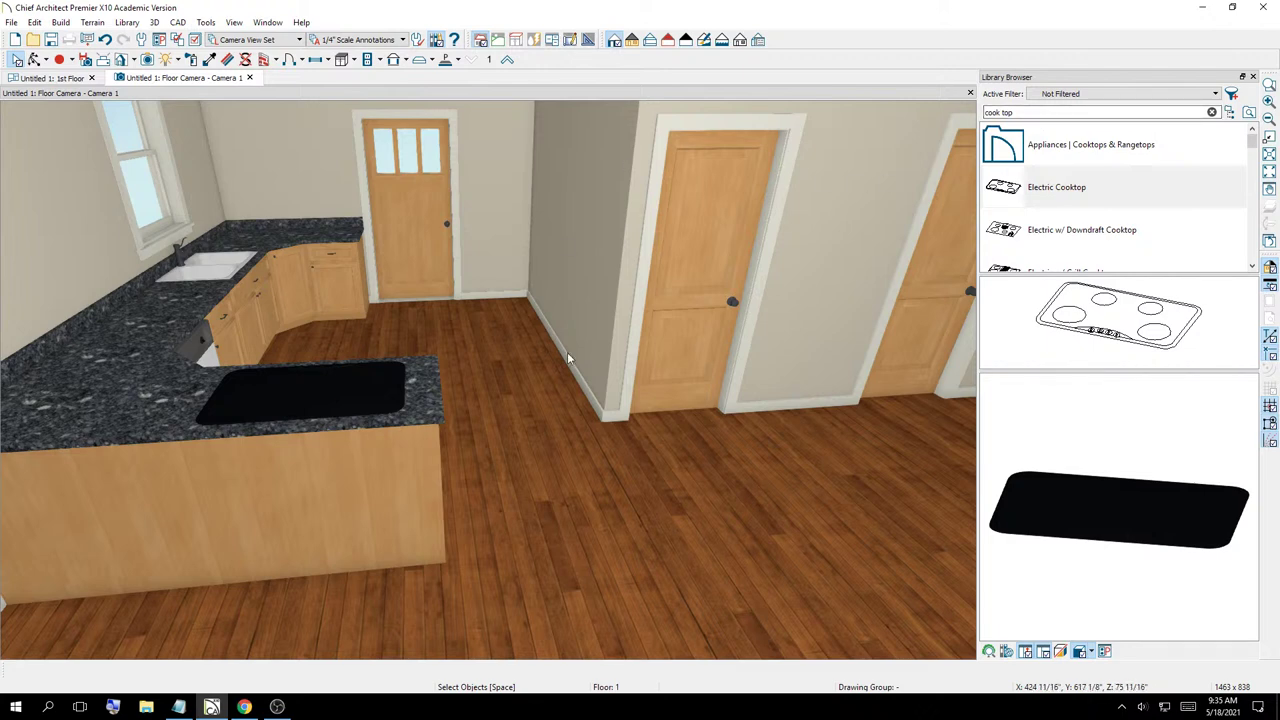
Place a trial Electric Range against the back wall, undo it, and close the camera view
left_click(1000, 112)
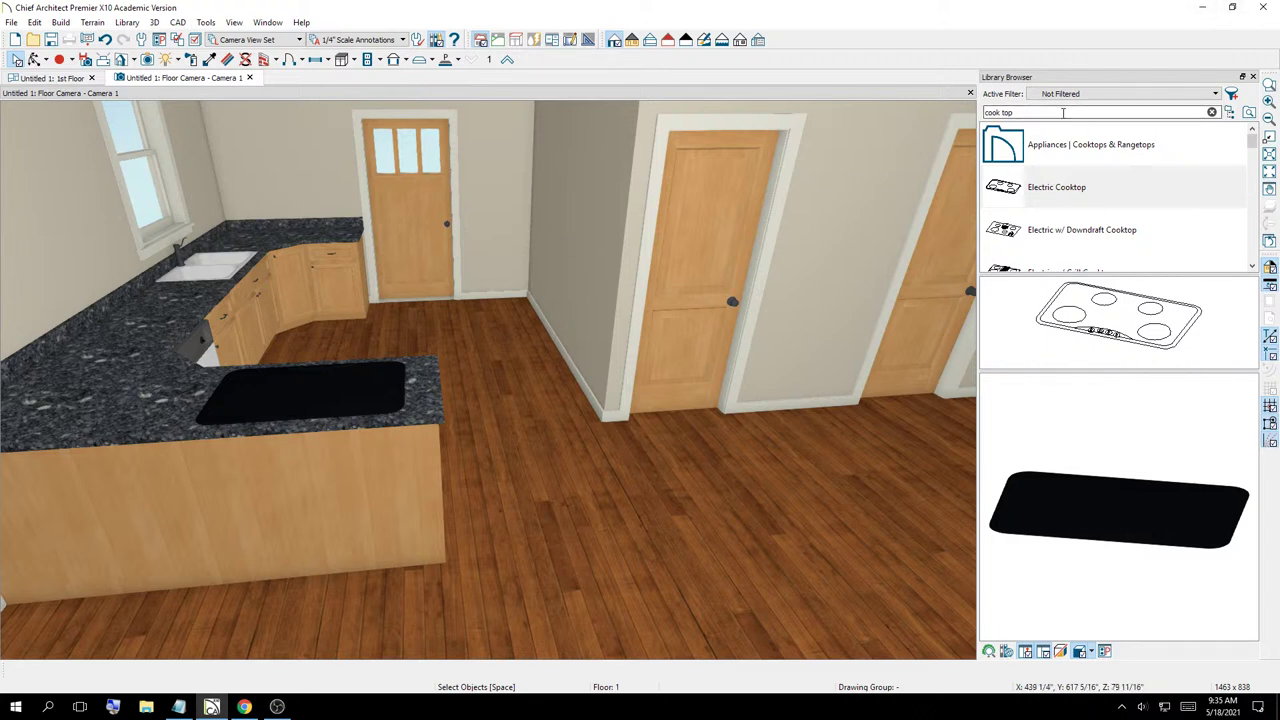
type("range")
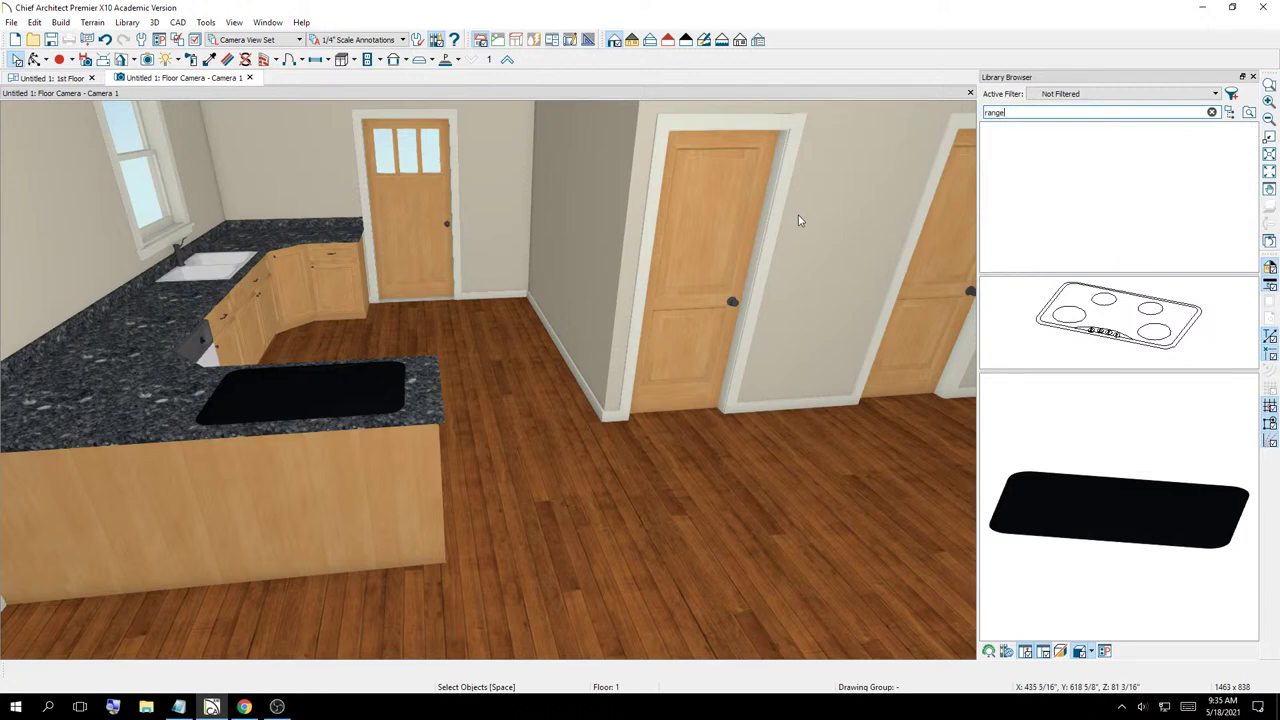
scroll(1100, 178, "down", 3)
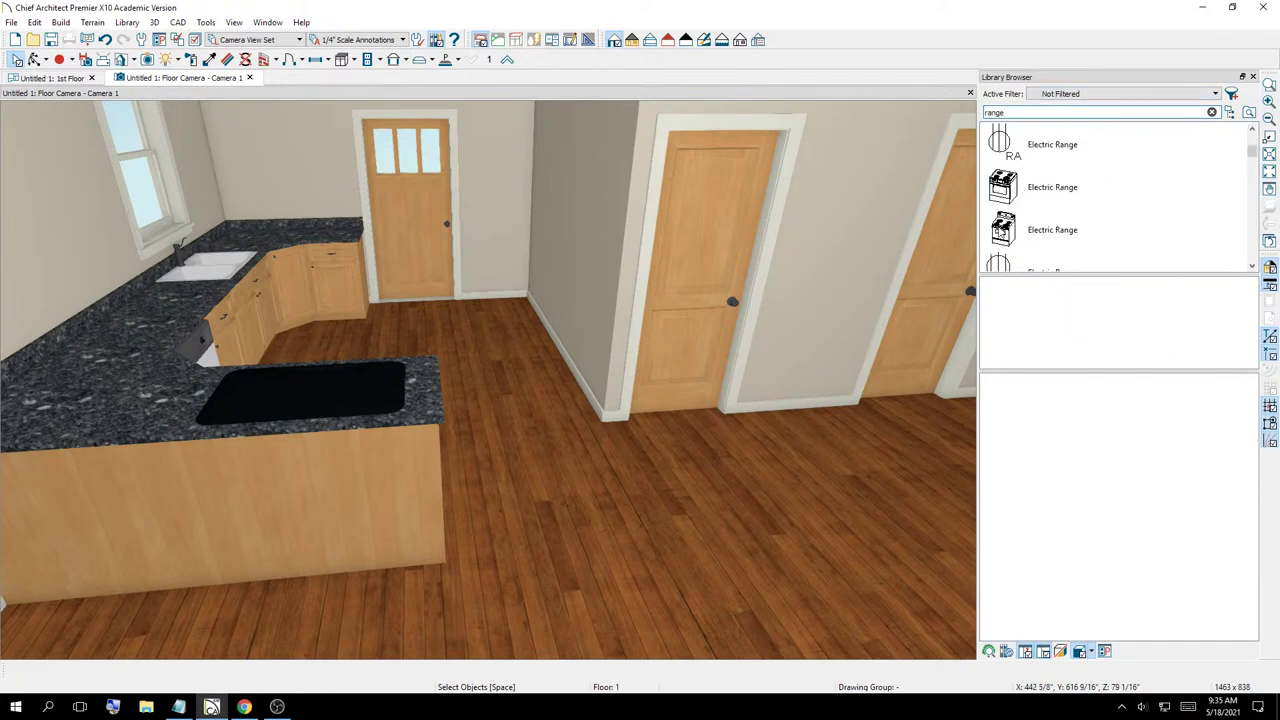
left_click(1002, 230)
scroll(1090, 556, "up", 3)
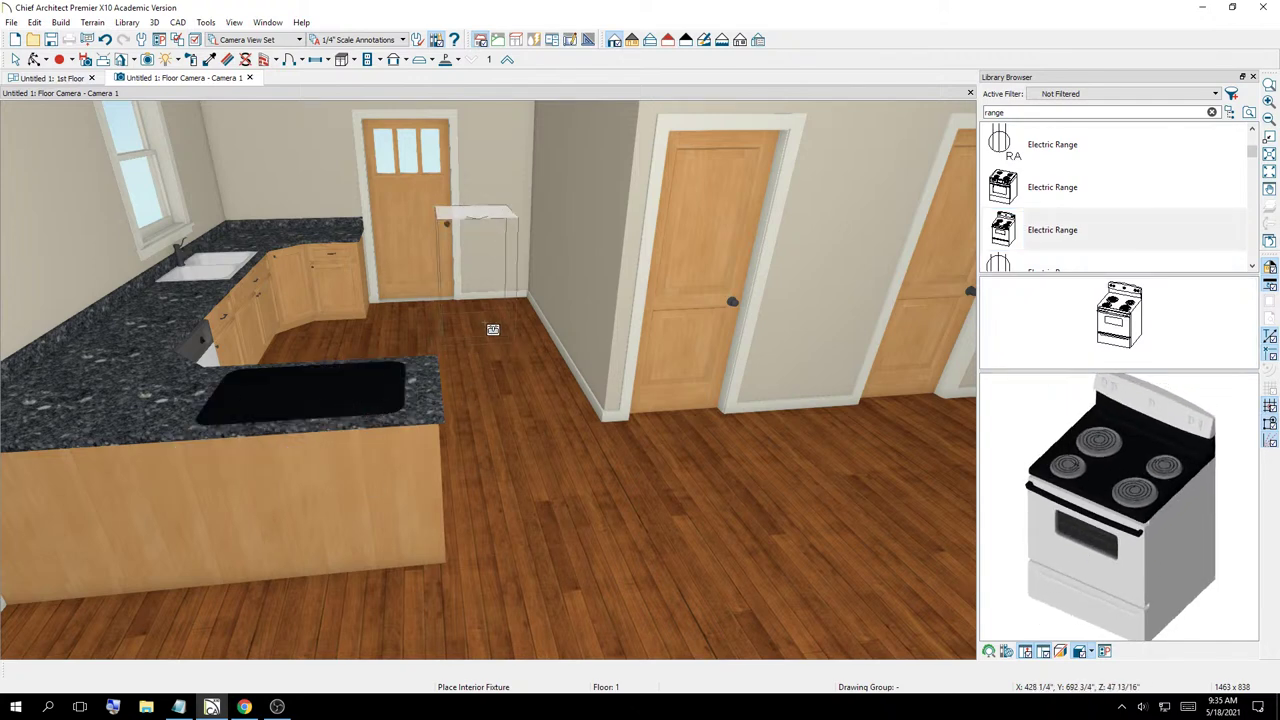
left_click(514, 320)
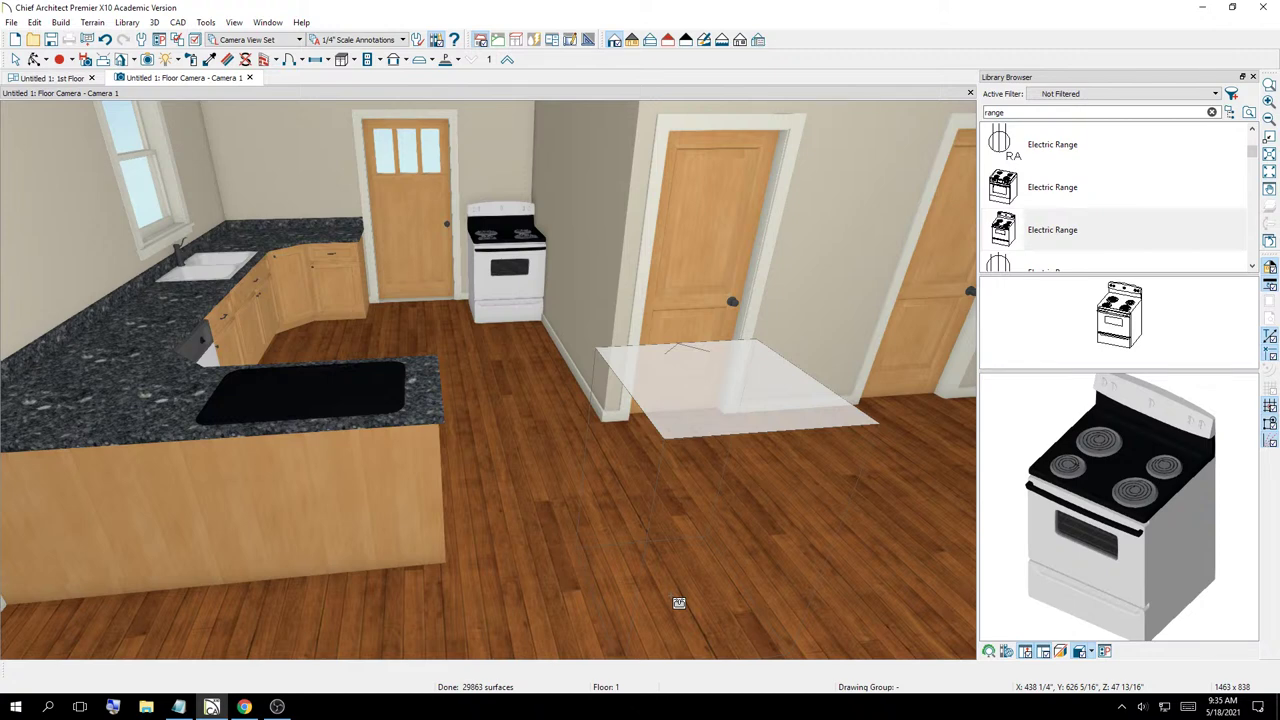
key("ctrl+z")
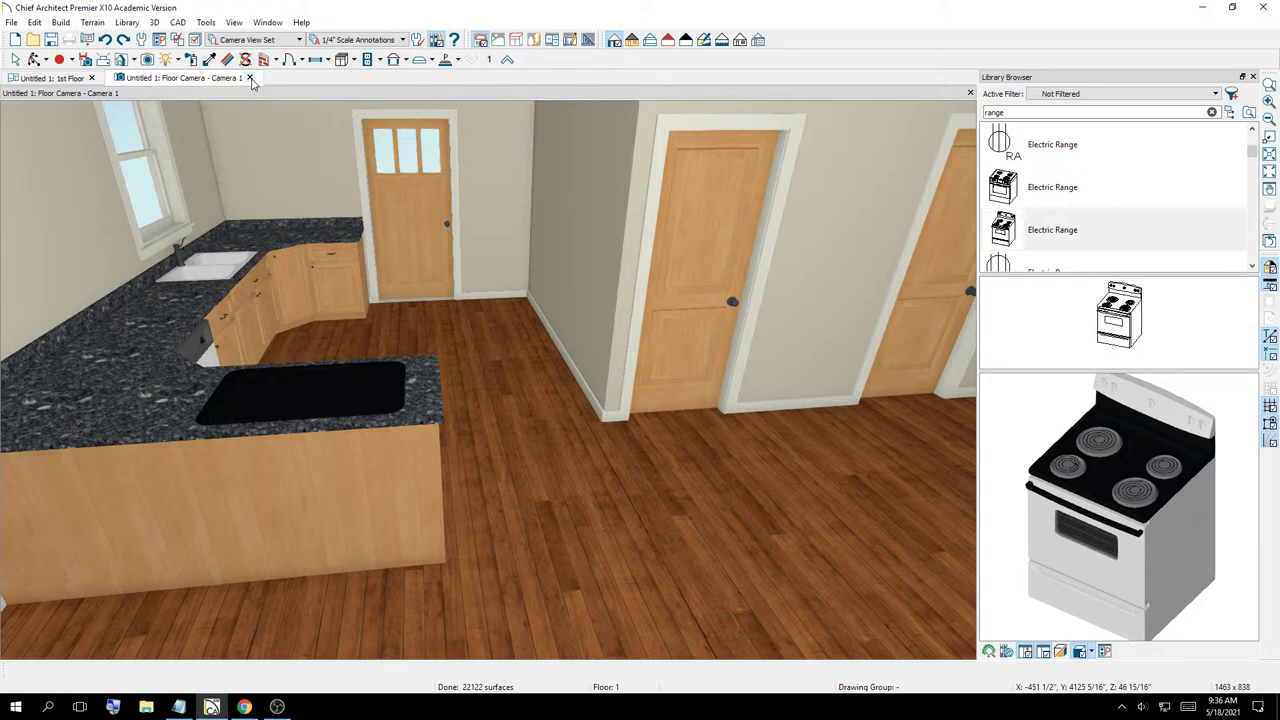
left_click(251, 78)
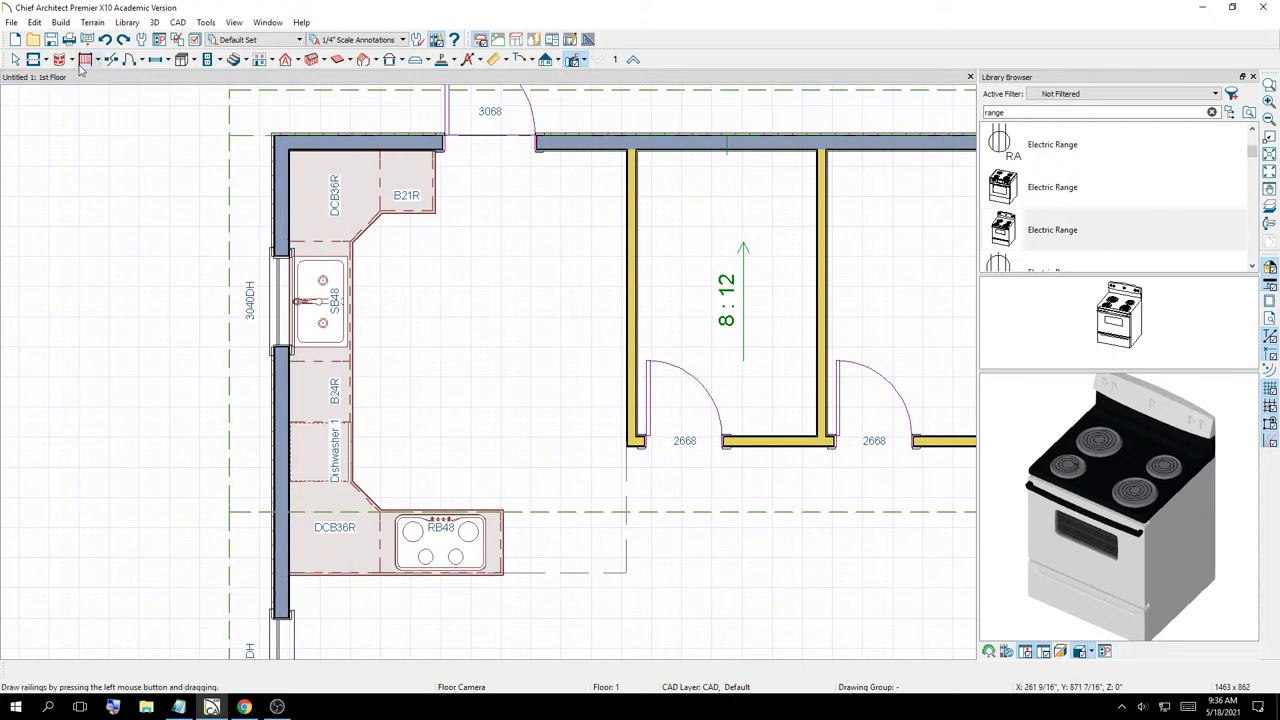
Place W2436R wall cabinets along the top wall and the left wall above the base cabinets
left_click(16, 59)
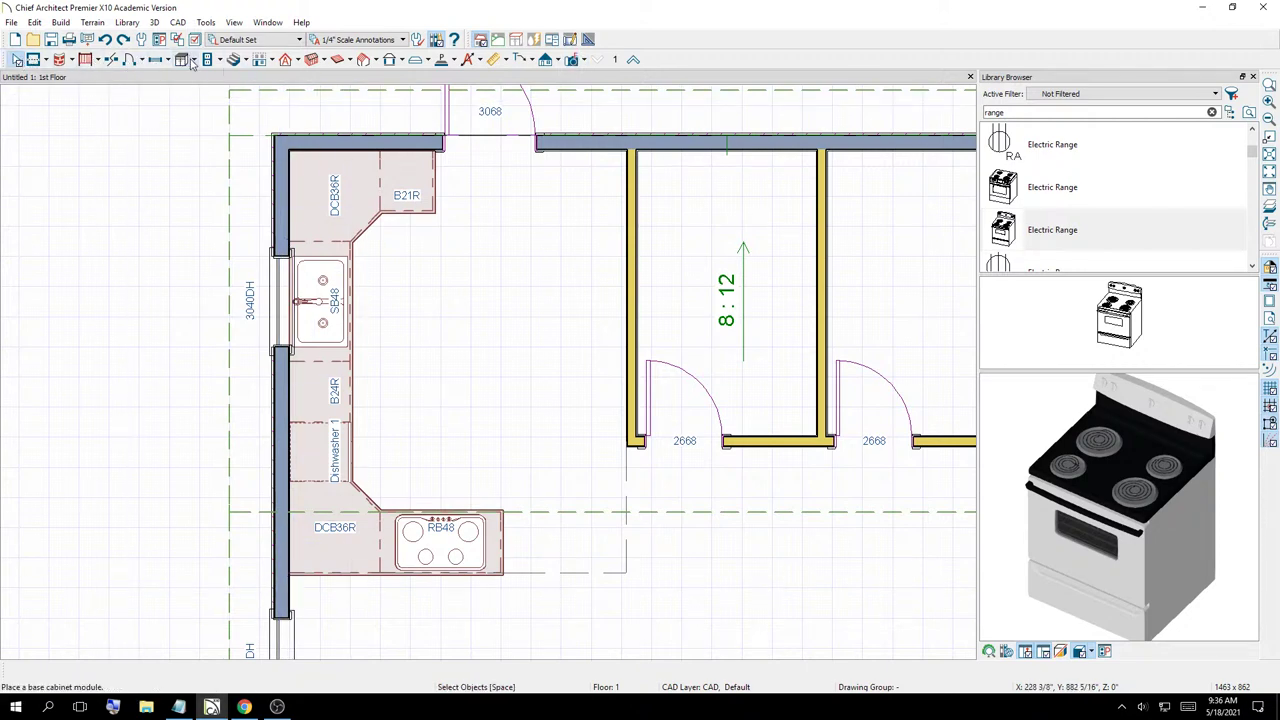
left_click_drag(193, 62, 218, 97)
left_click(297, 160)
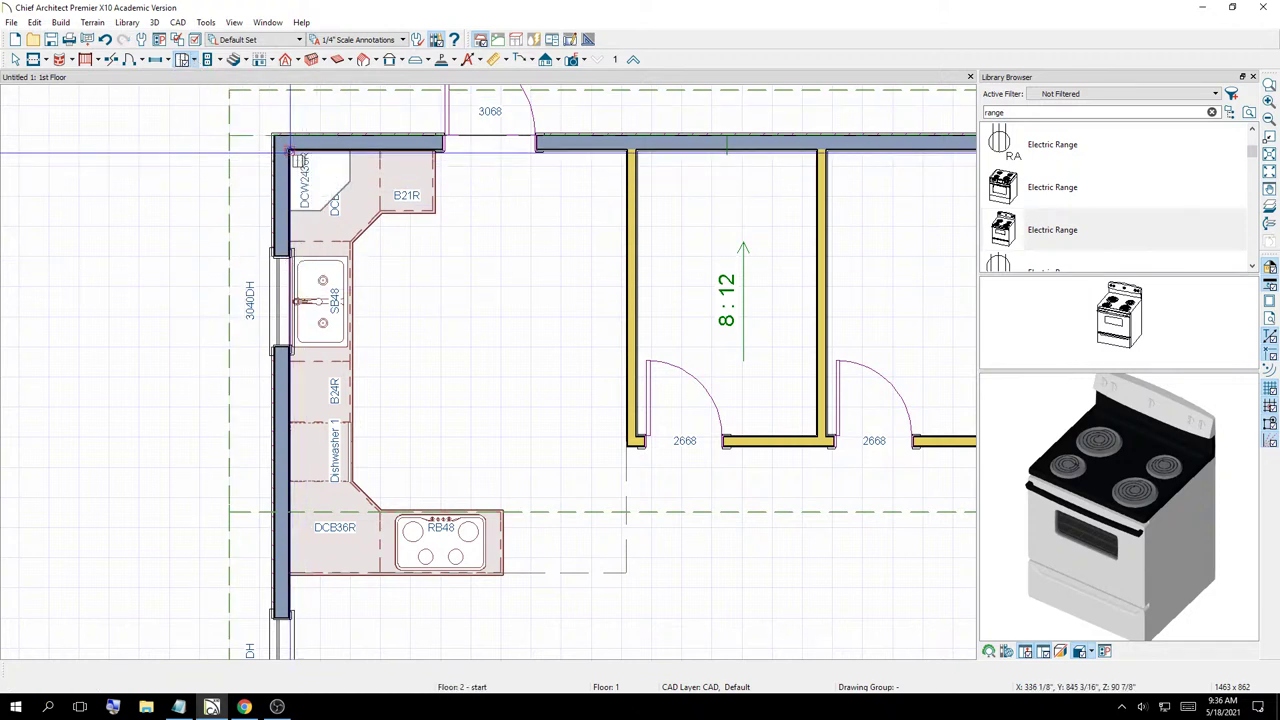
left_click(367, 160)
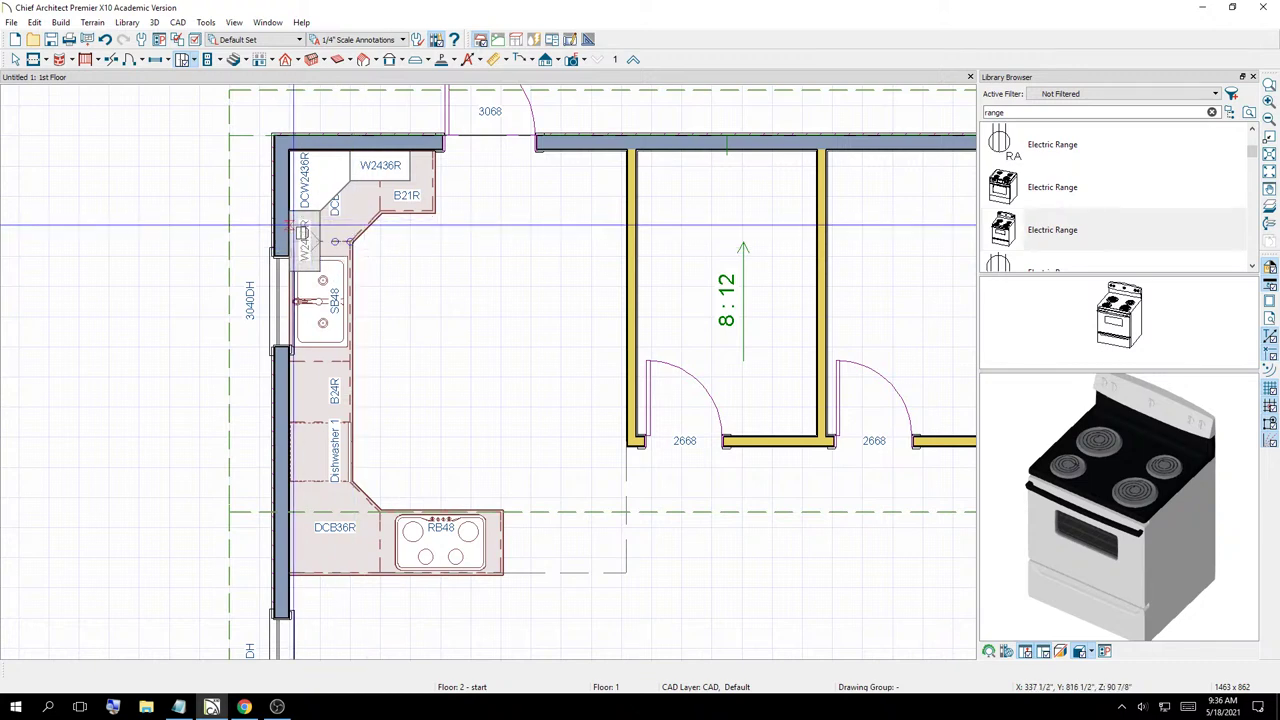
left_click(301, 232)
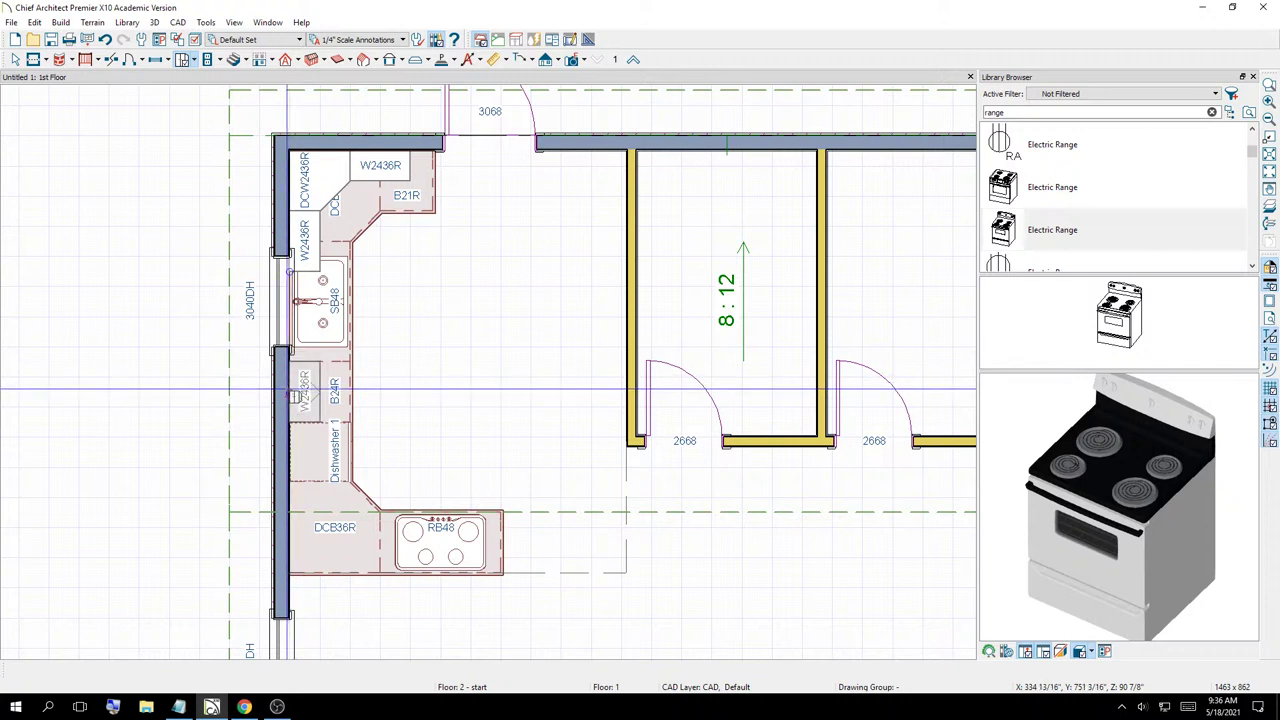
left_click(299, 394)
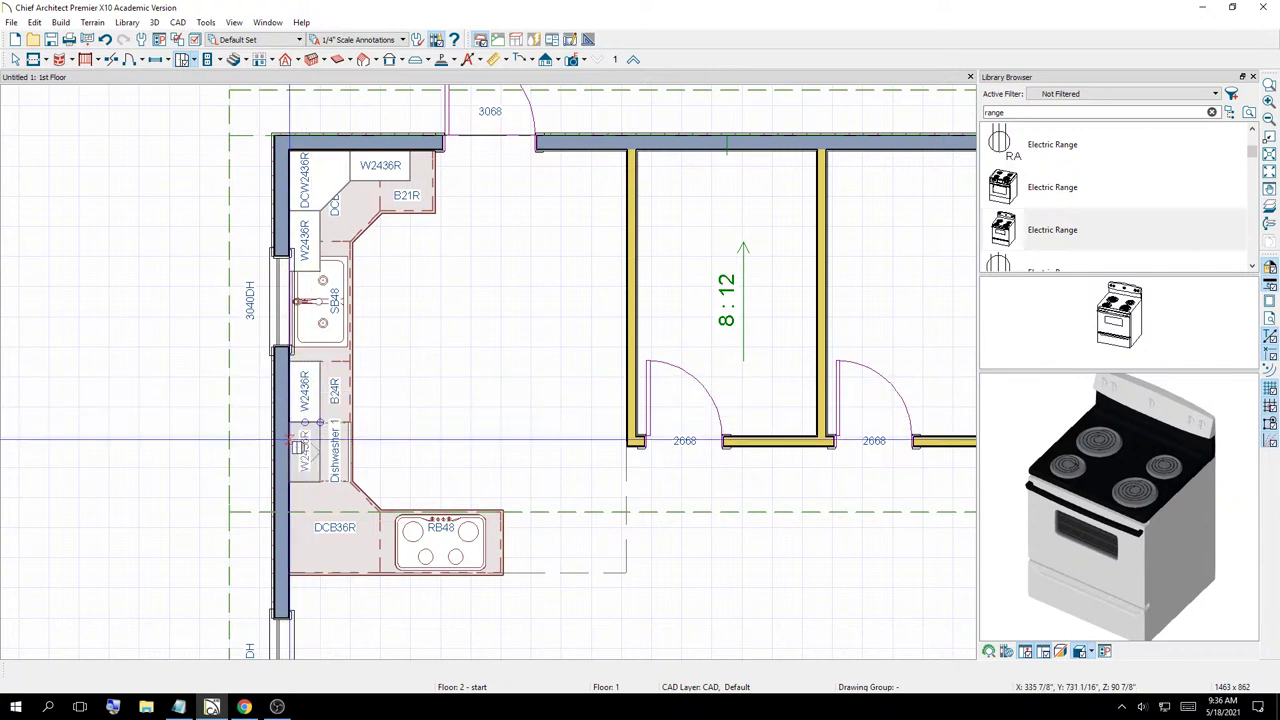
left_click(298, 445)
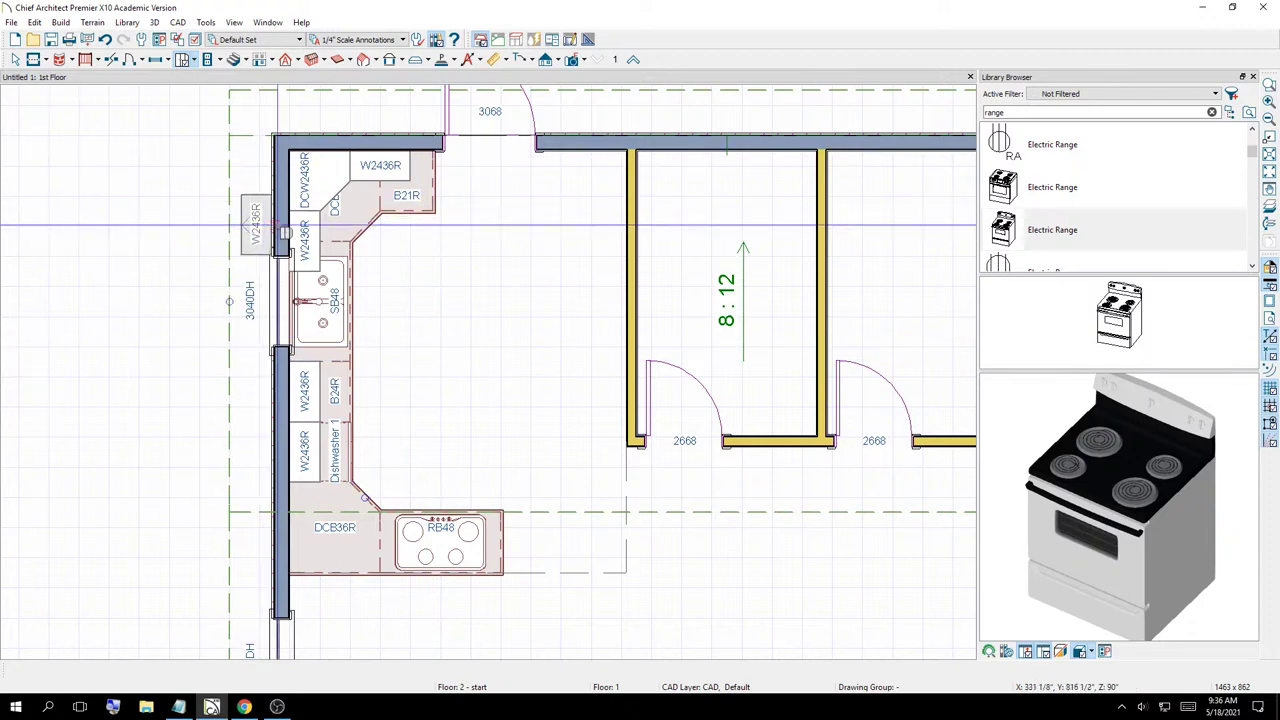
scroll(262, 226, "up", 1)
key("Escape")
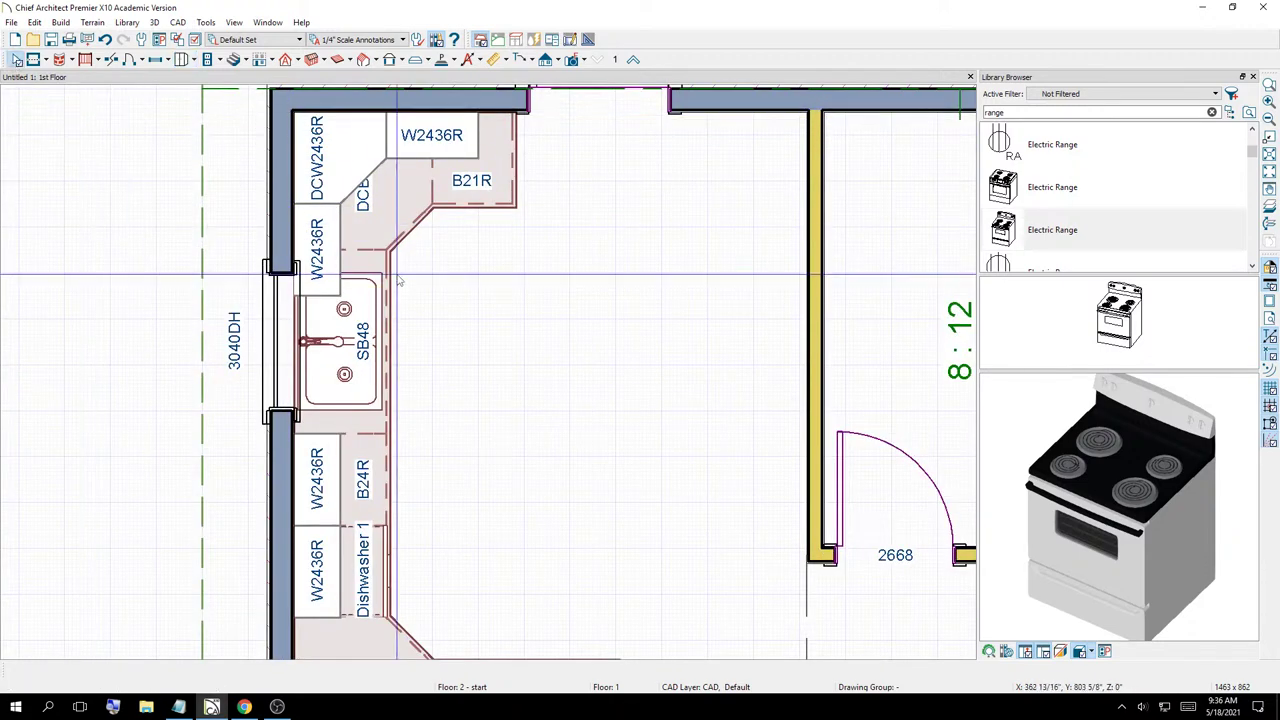
Resize the left-wall cabinets around the window to W1536R and W2736
left_click(325, 245)
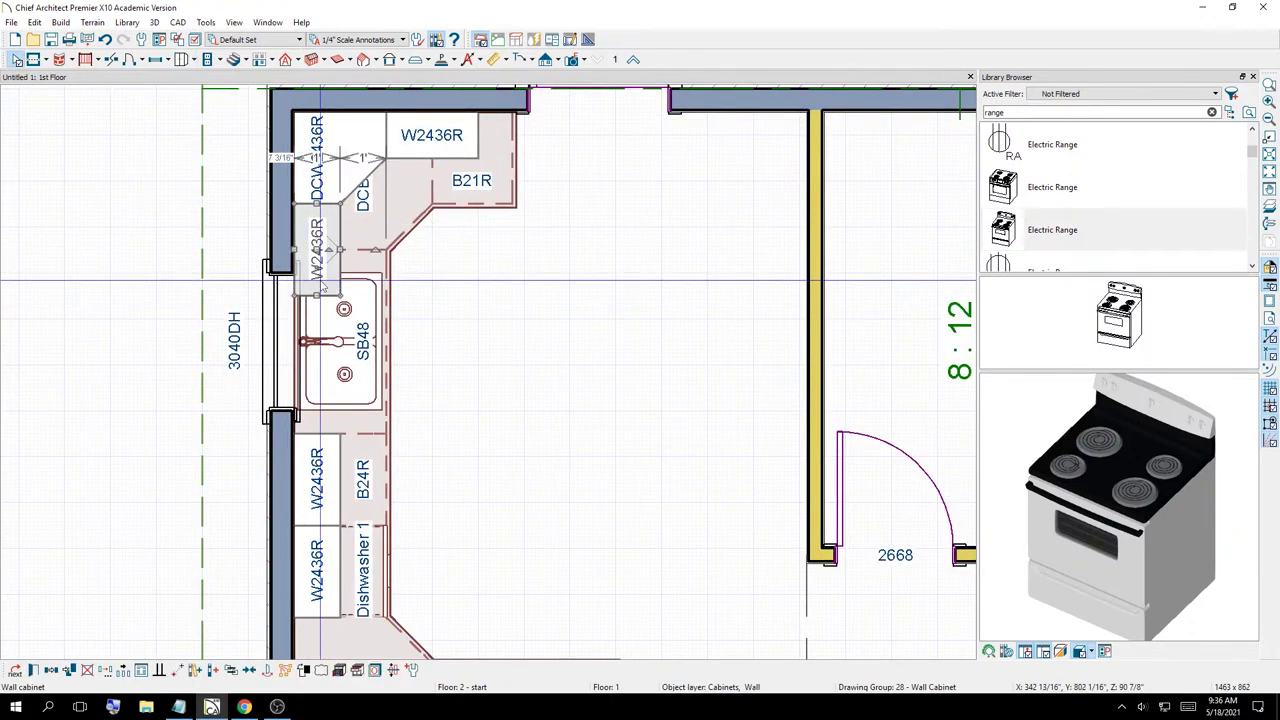
left_click_drag(318, 297, 318, 260)
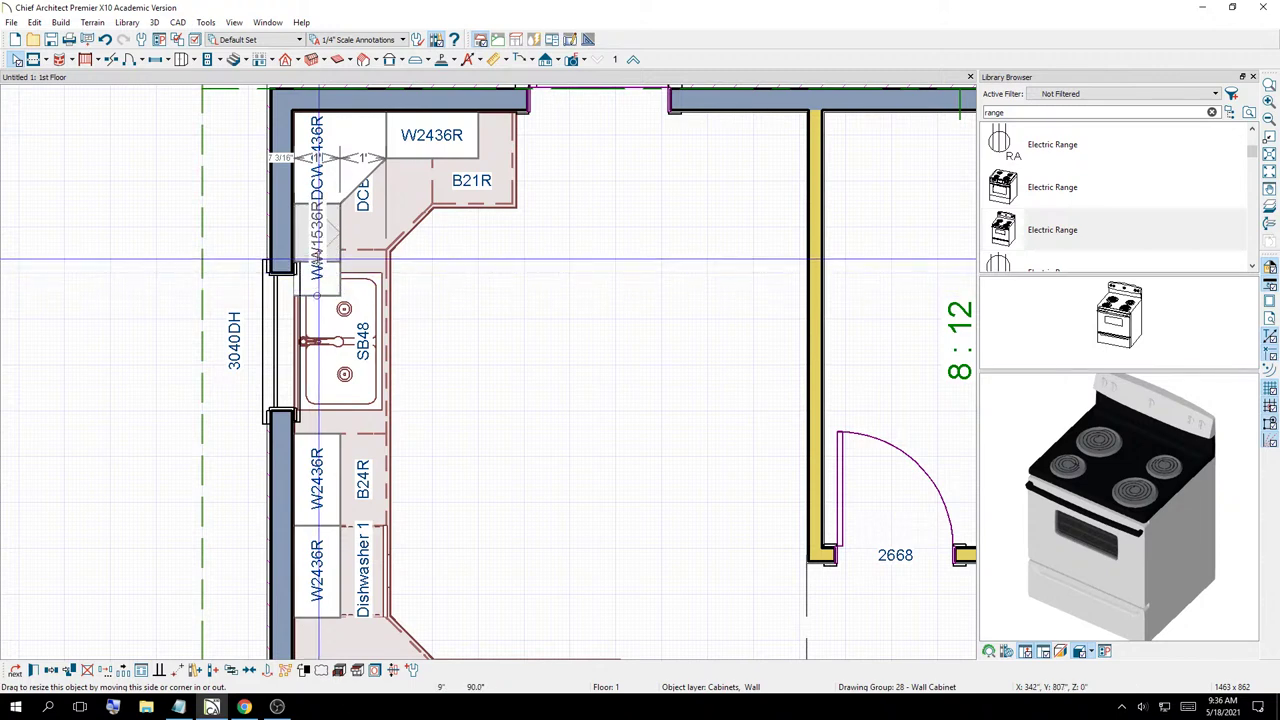
left_click(101, 235)
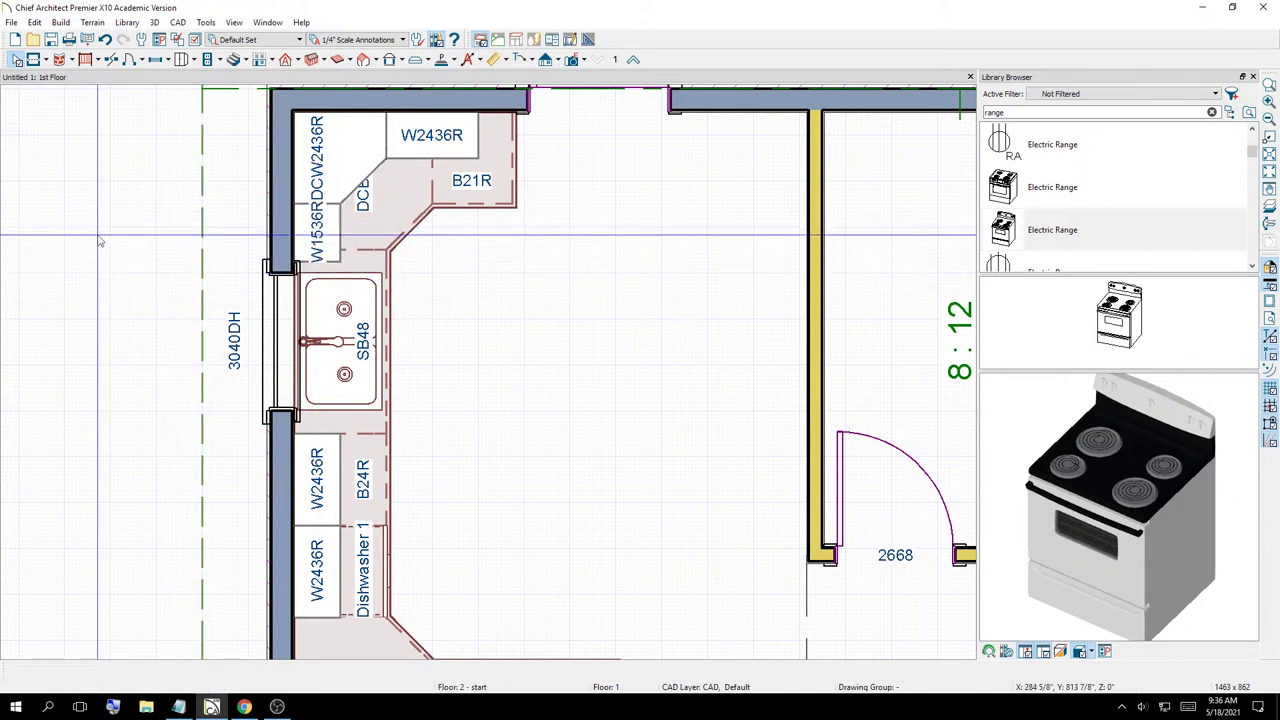
left_click(318, 446)
left_click_drag(318, 433, 318, 422)
left_click(96, 372)
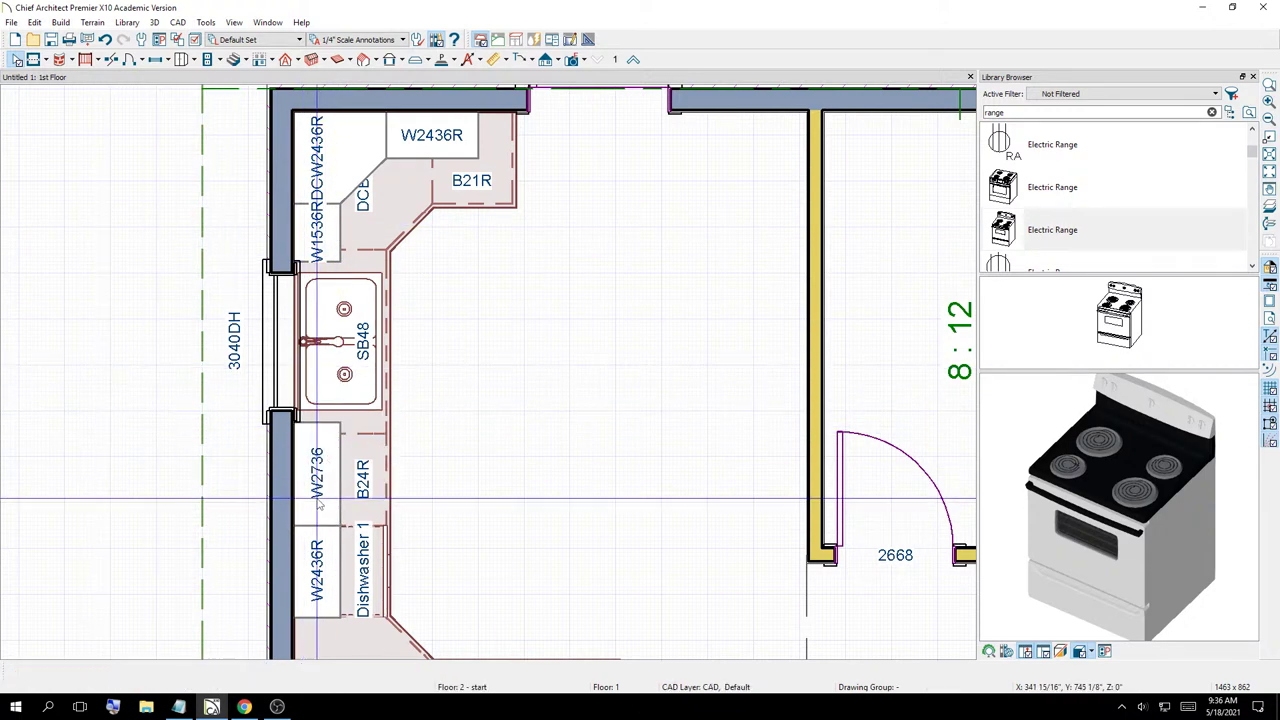
Widen the top-wall cabinet to W3336
left_click(445, 143)
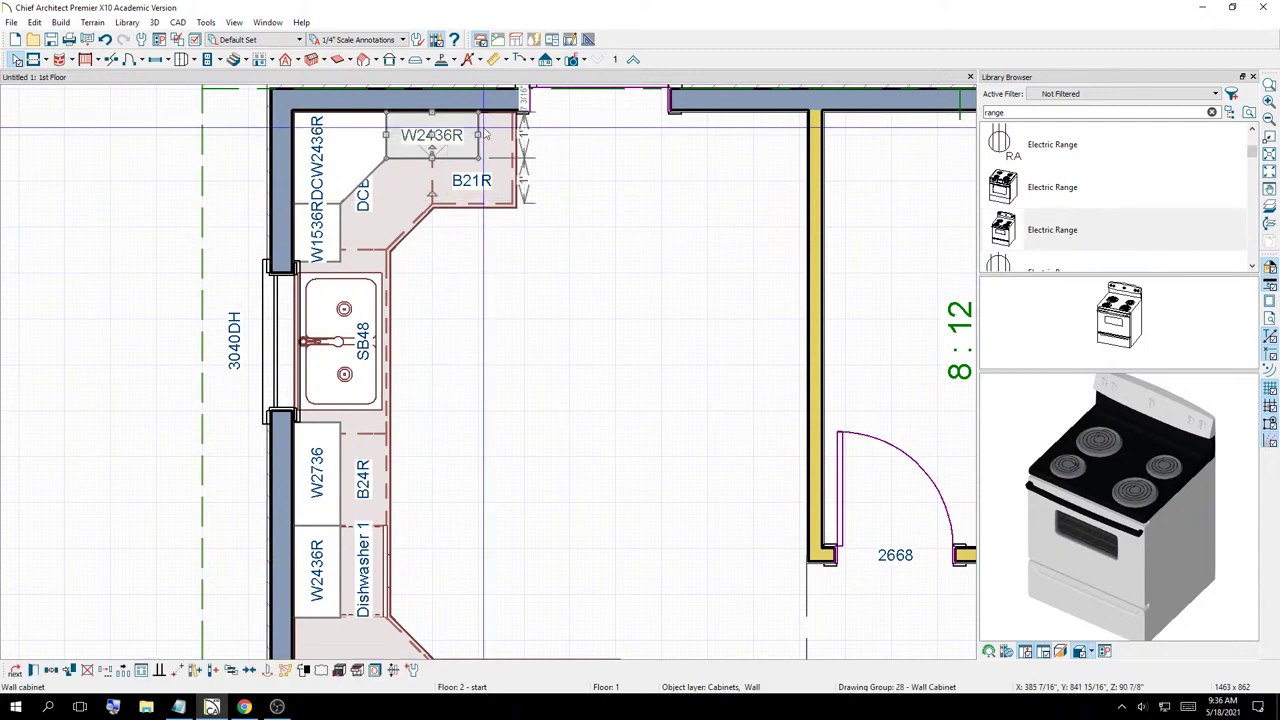
left_click_drag(478, 135, 507, 134)
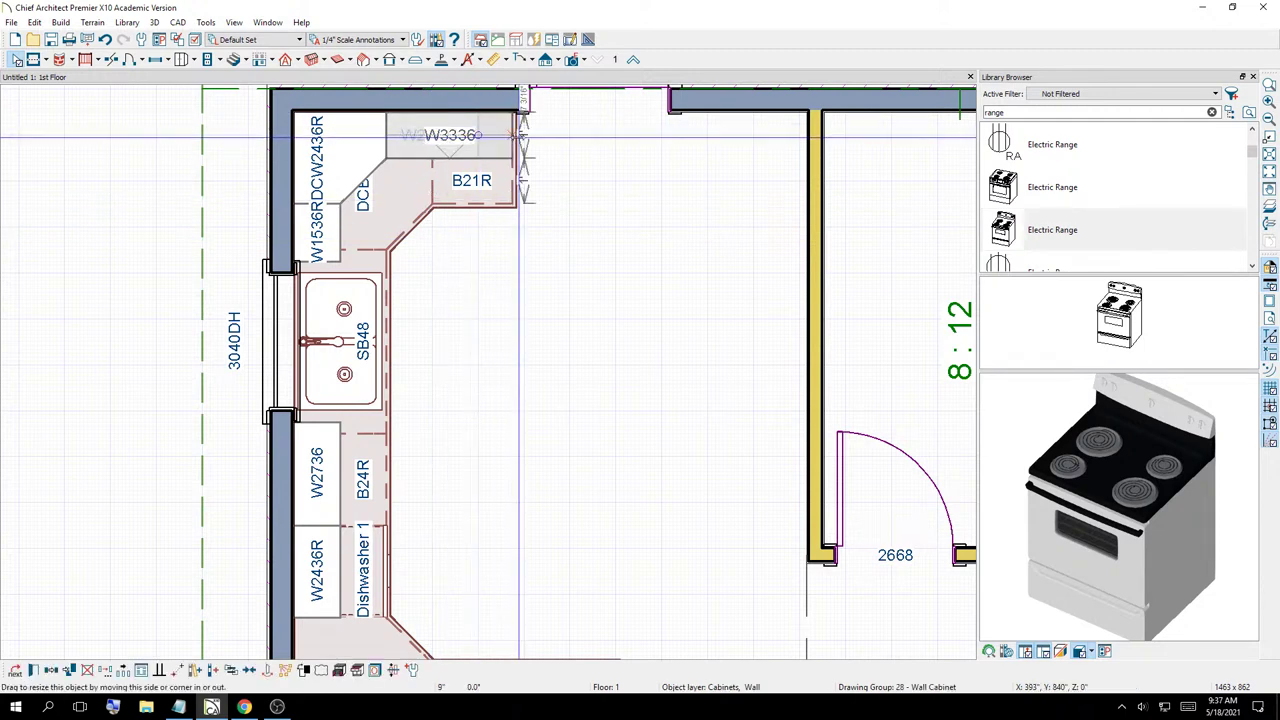
left_click(540, 280)
left_click(43, 171)
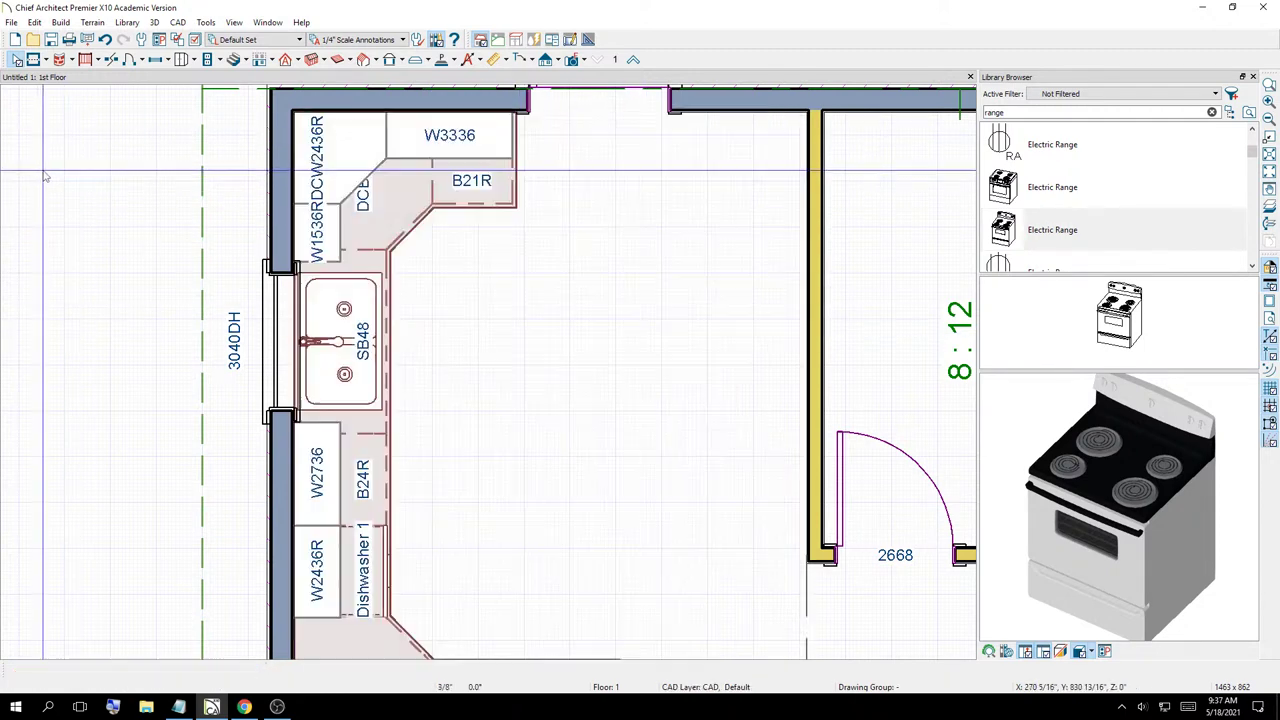
left_click(572, 59)
left_click_drag(675, 480, 608, 443)
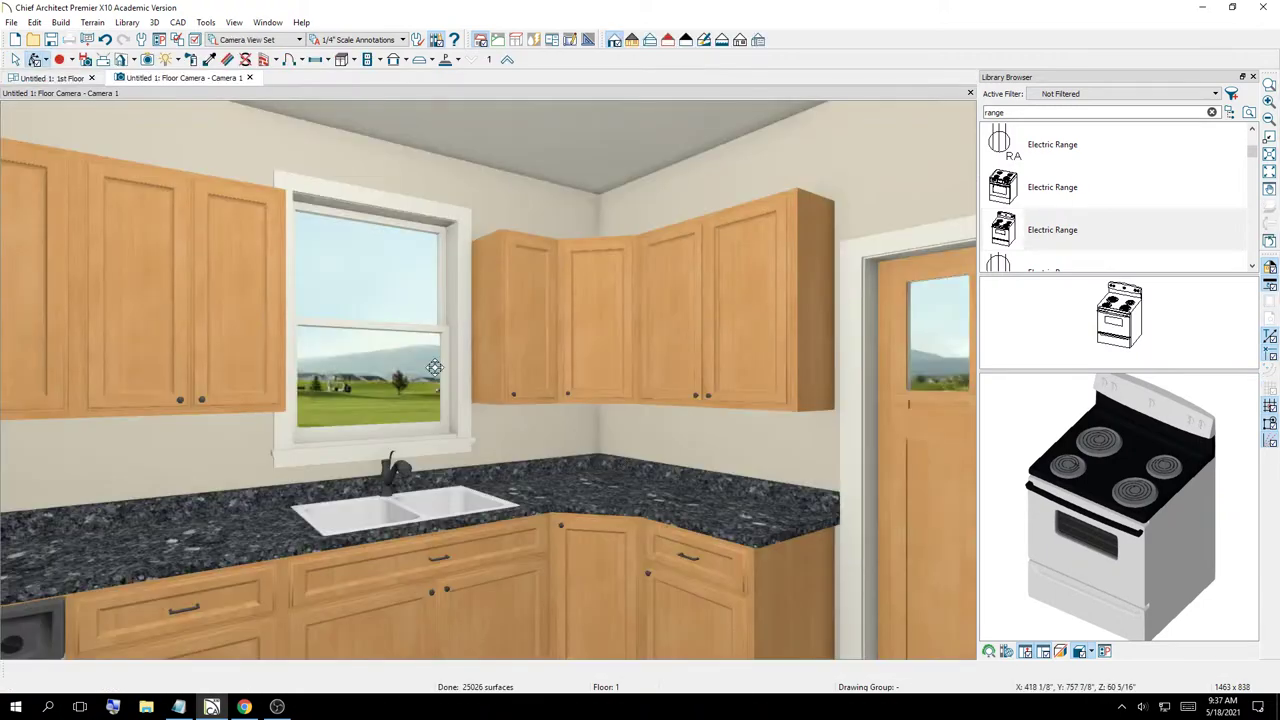
left_click_drag(434, 367, 400, 354)
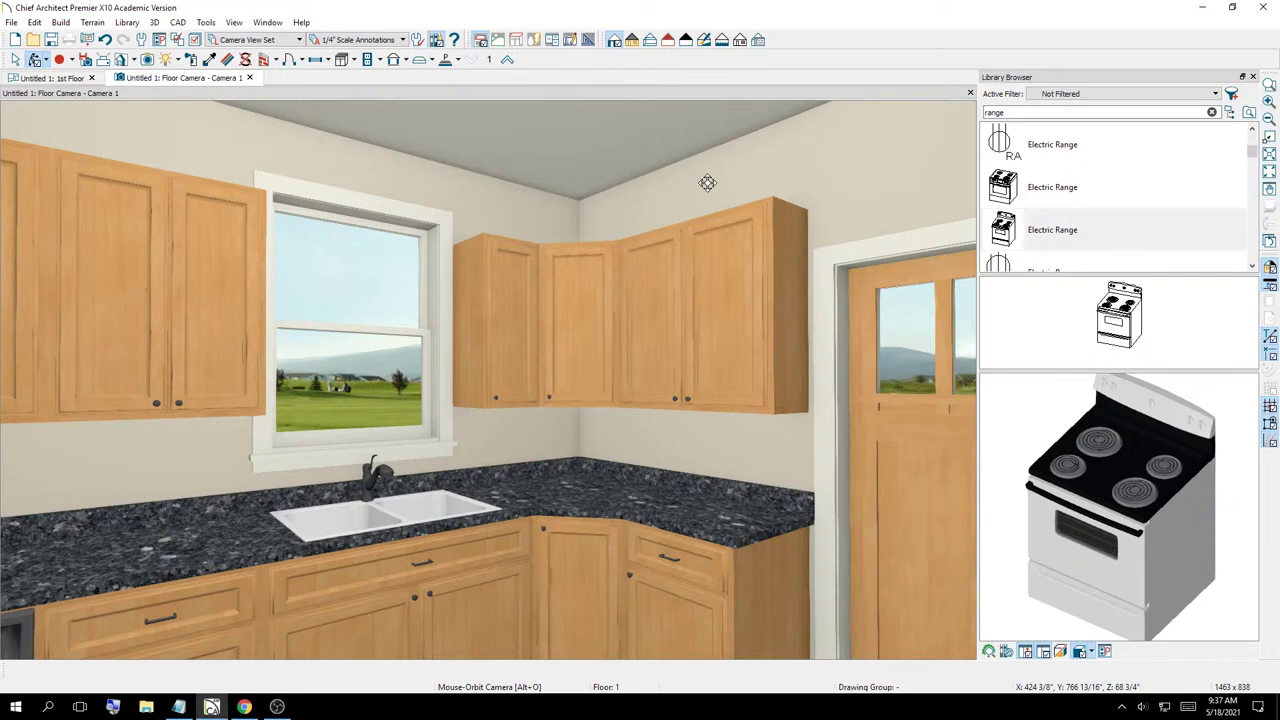
left_click(249, 78)
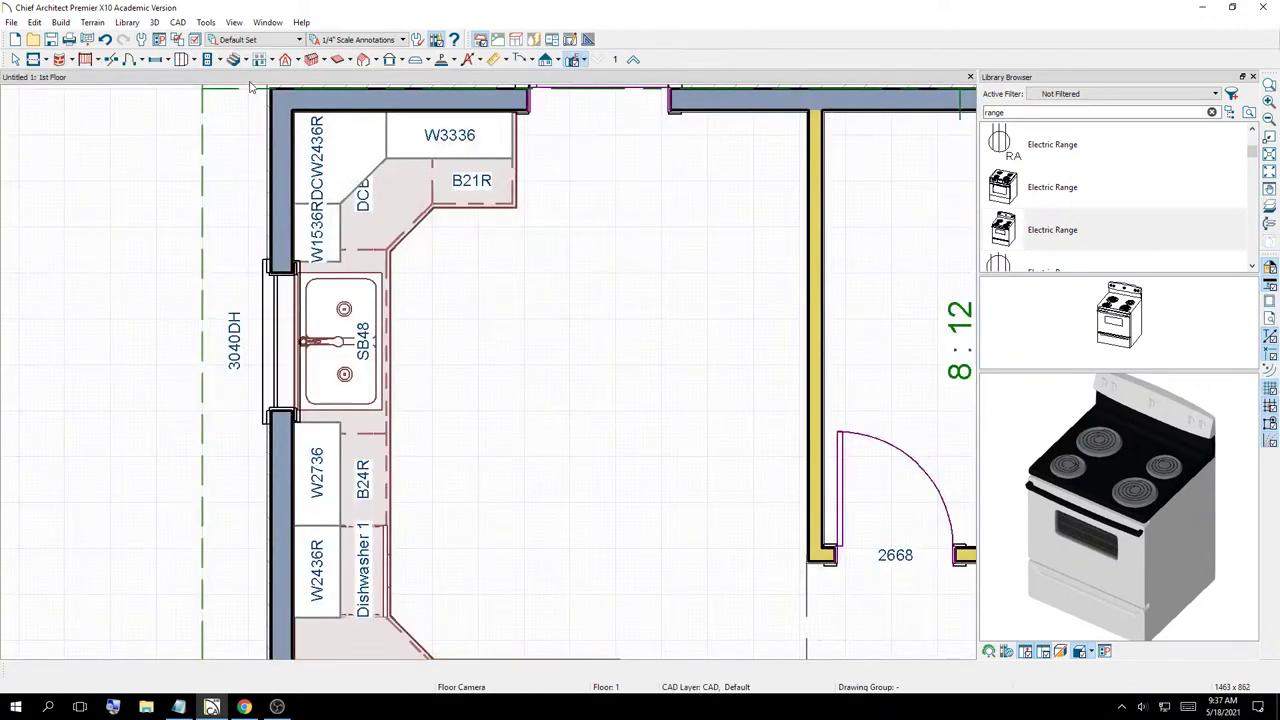
Zoom out on the 1st Floor plan and select the kitchen room with Select Objects
scroll(349, 297, "down", 4)
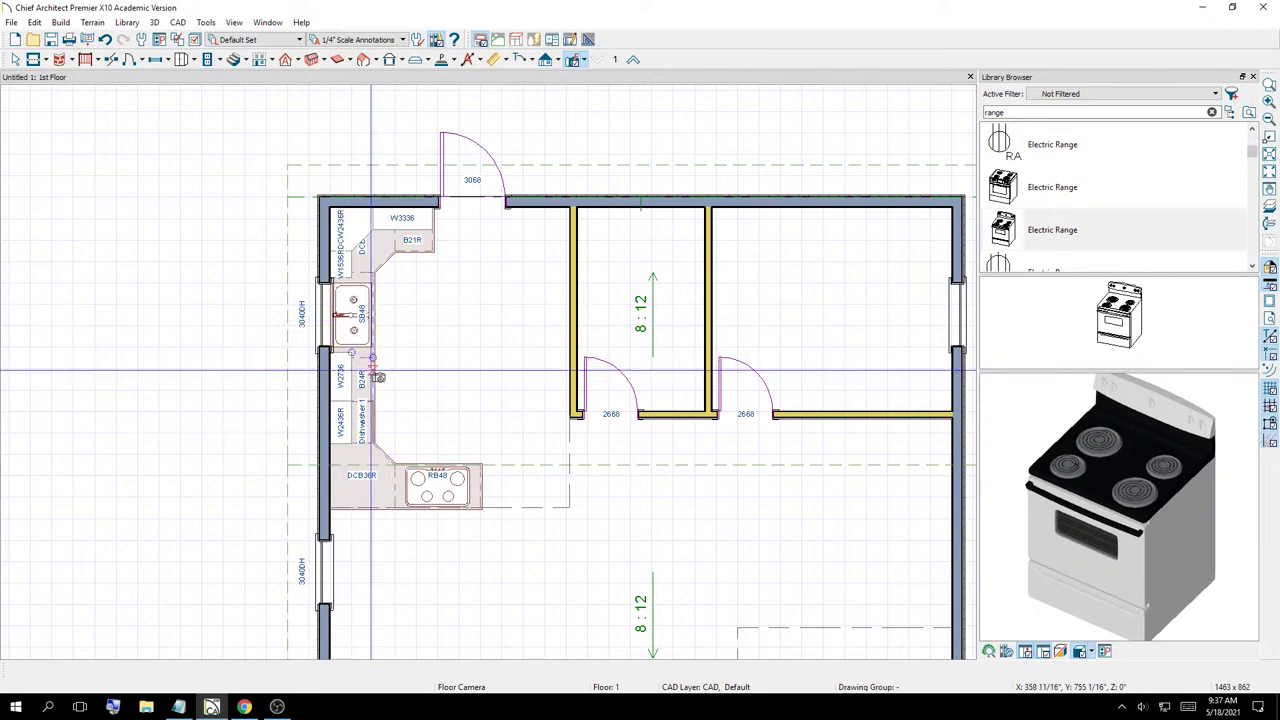
scroll(371, 372, "down", 3)
left_click(17, 59)
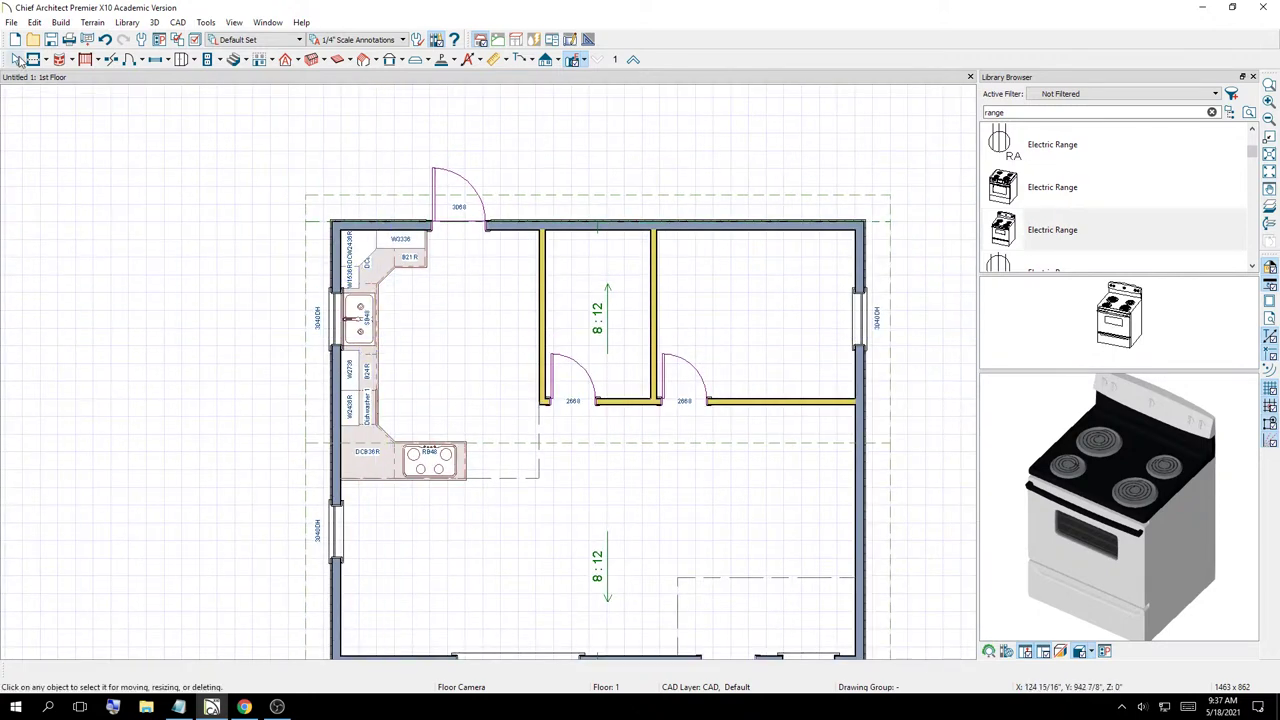
left_click(465, 385)
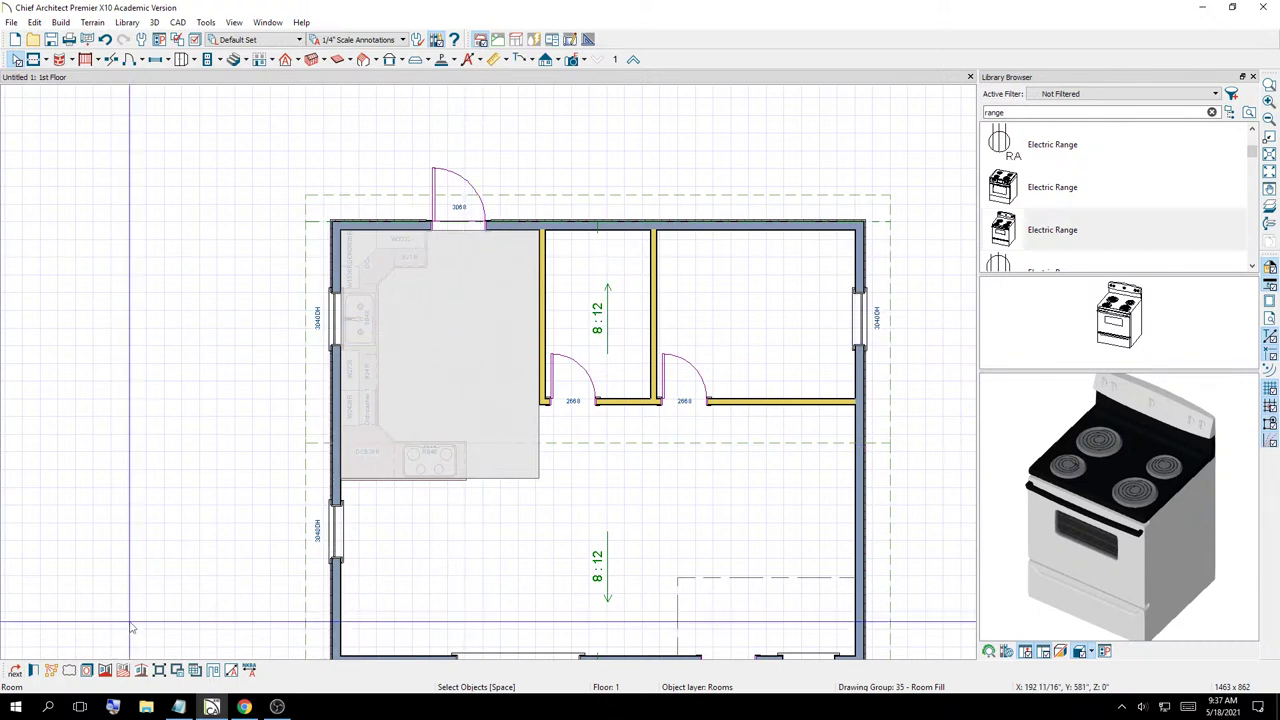
In the kitchen's Room Specification Materials panel, review the material rows and pick Floor Finish
left_click(33, 671)
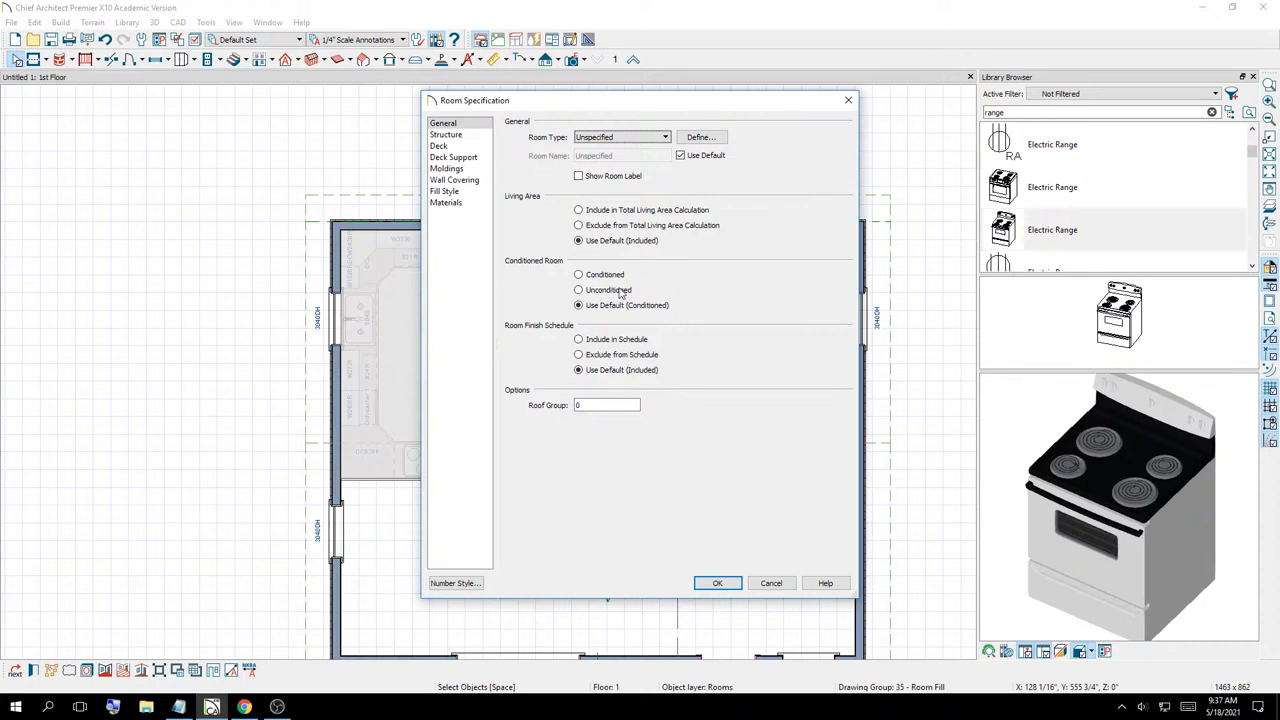
left_click(462, 207)
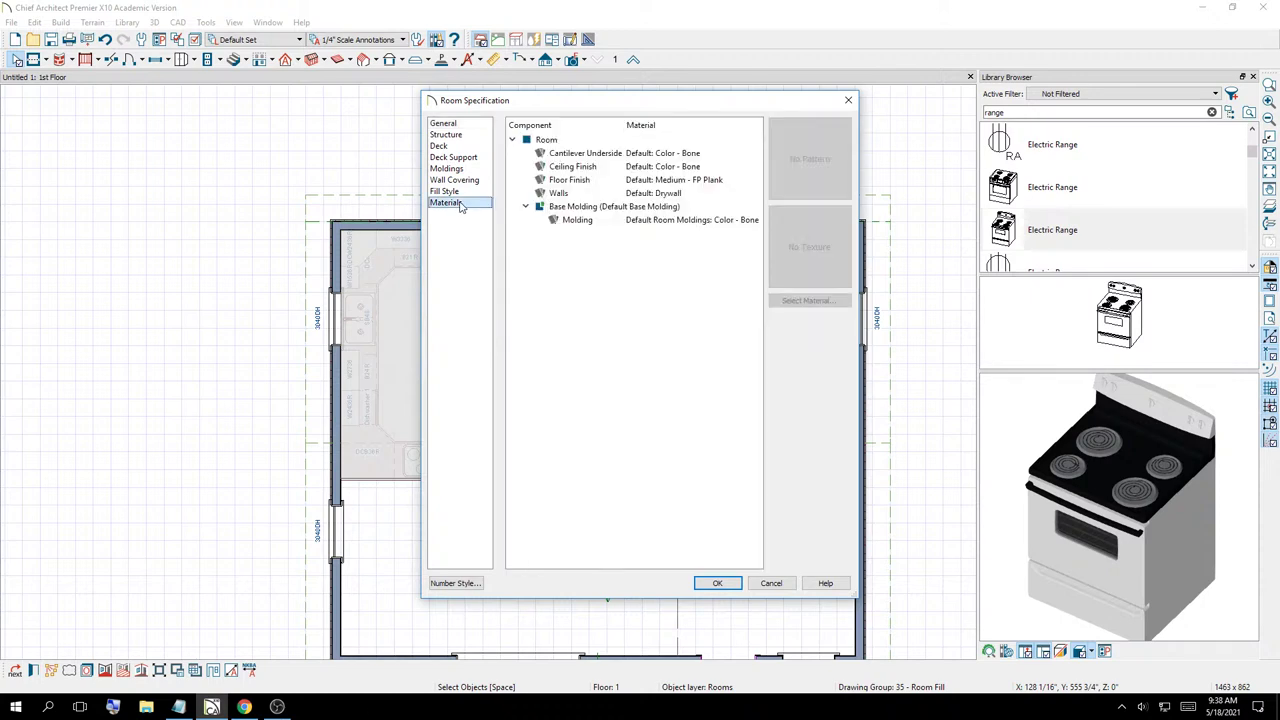
left_click(630, 153)
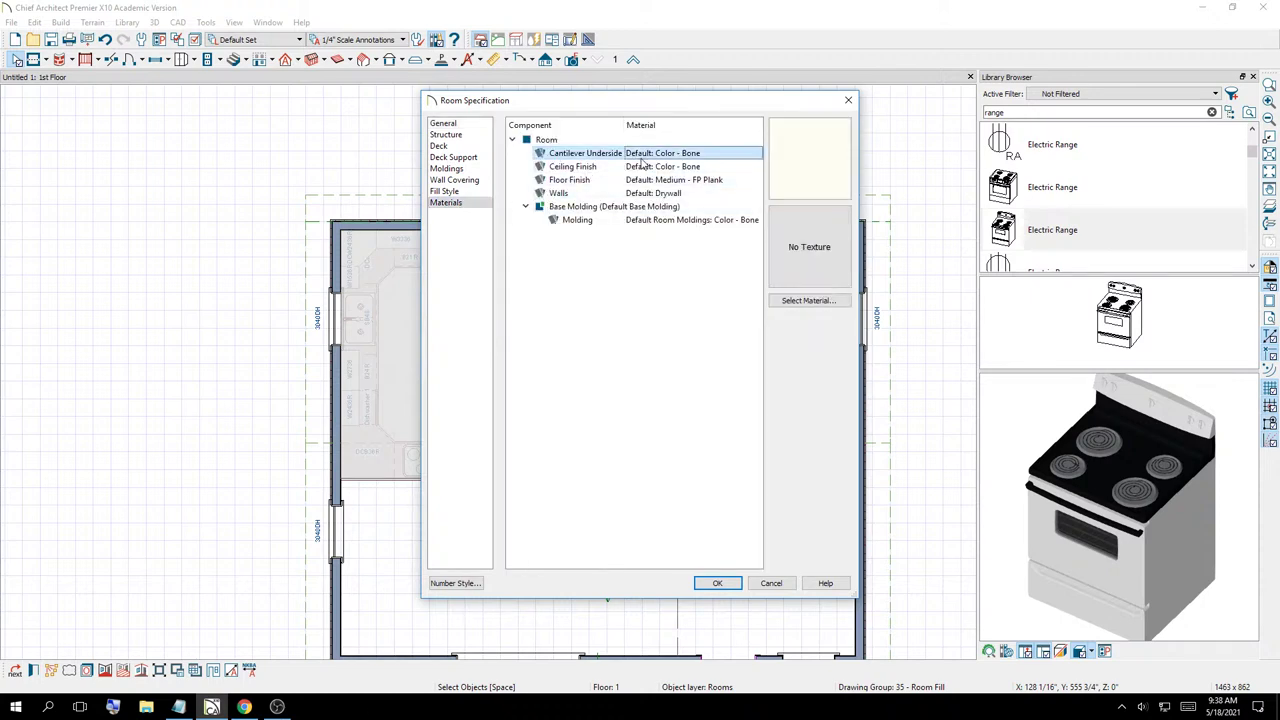
left_click(630, 166)
left_click(643, 180)
left_click(650, 193)
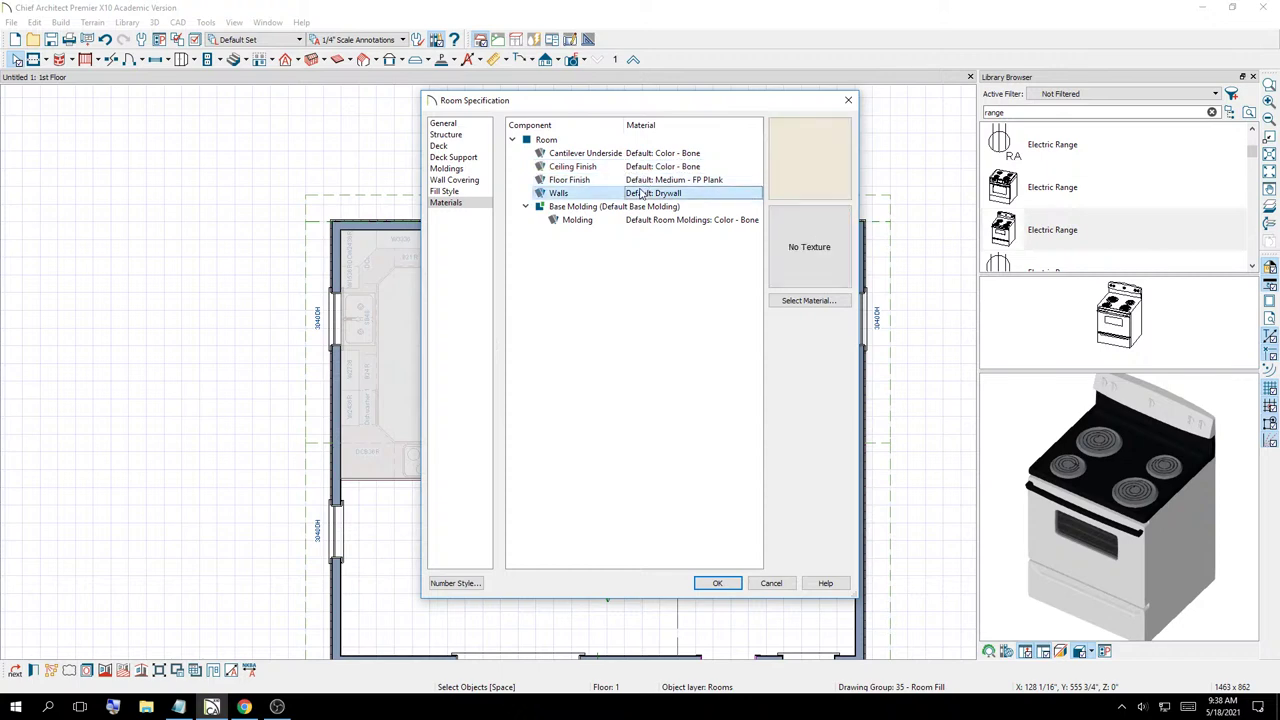
left_click(652, 206)
left_click(657, 182)
left_click(658, 166)
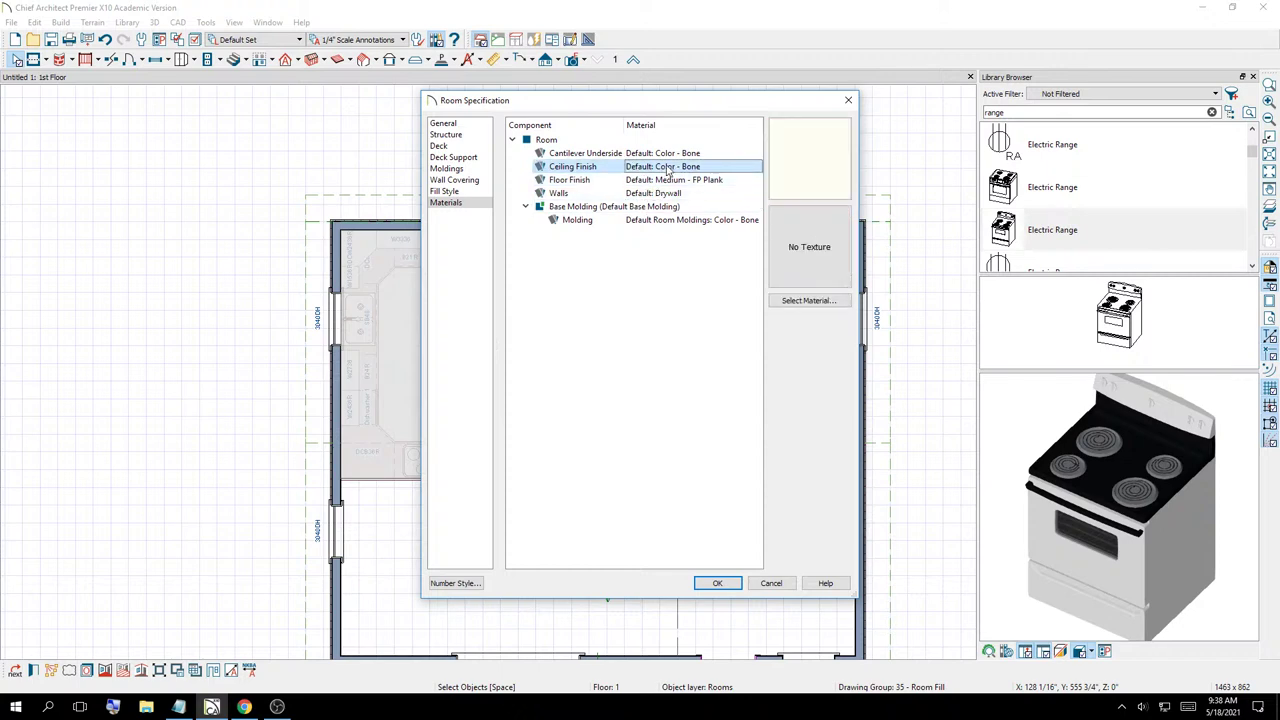
left_click(656, 153)
left_click(655, 166)
left_click(652, 181)
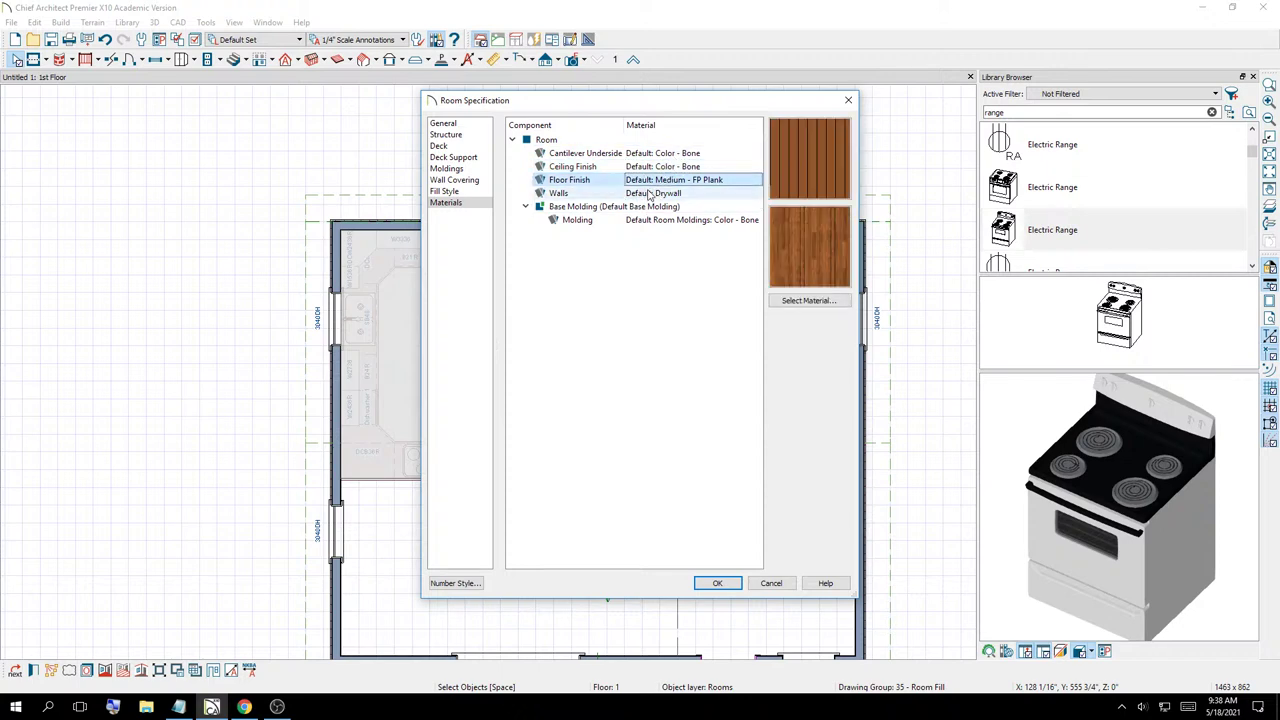
left_click(650, 193)
left_click(620, 180)
left_click(630, 166)
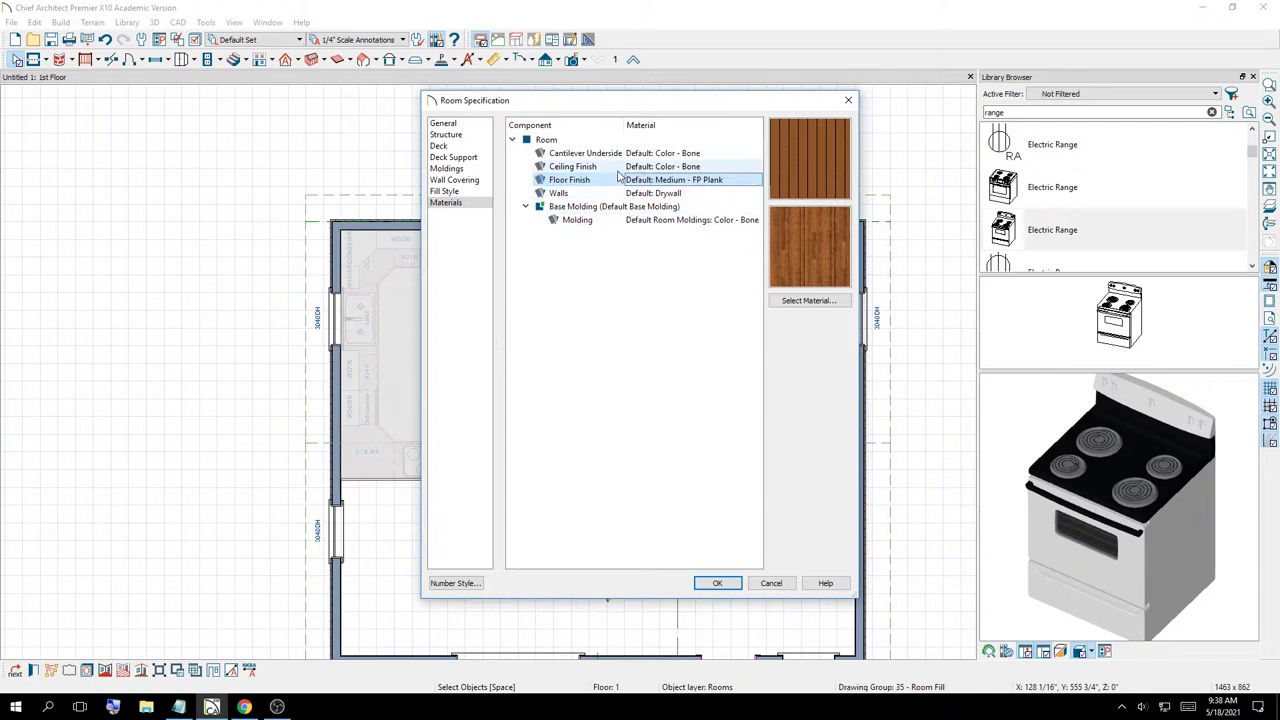
left_click(573, 181)
left_click(700, 193)
left_click(740, 180)
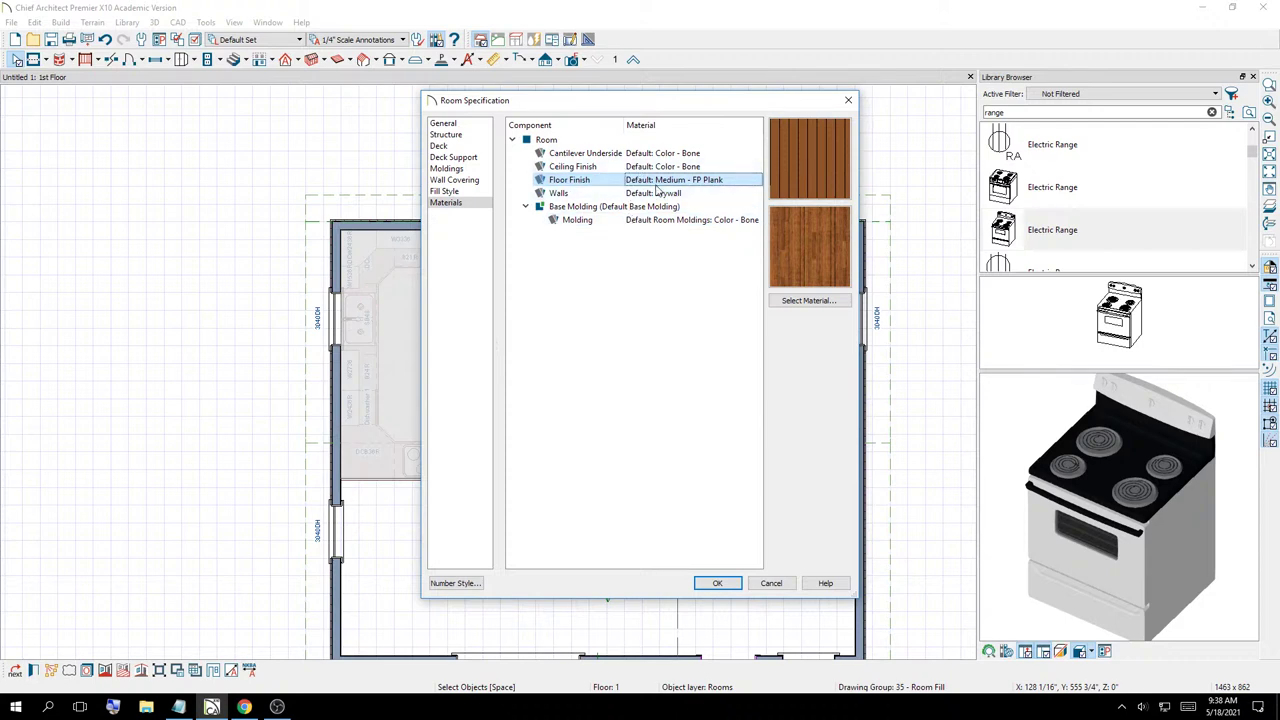
Open Select Material for the Medium - FP Plank floor and expand Chief Architect Core Catalogs
left_click(827, 302)
left_click_drag(637, 212, 946, 149)
left_click(835, 200)
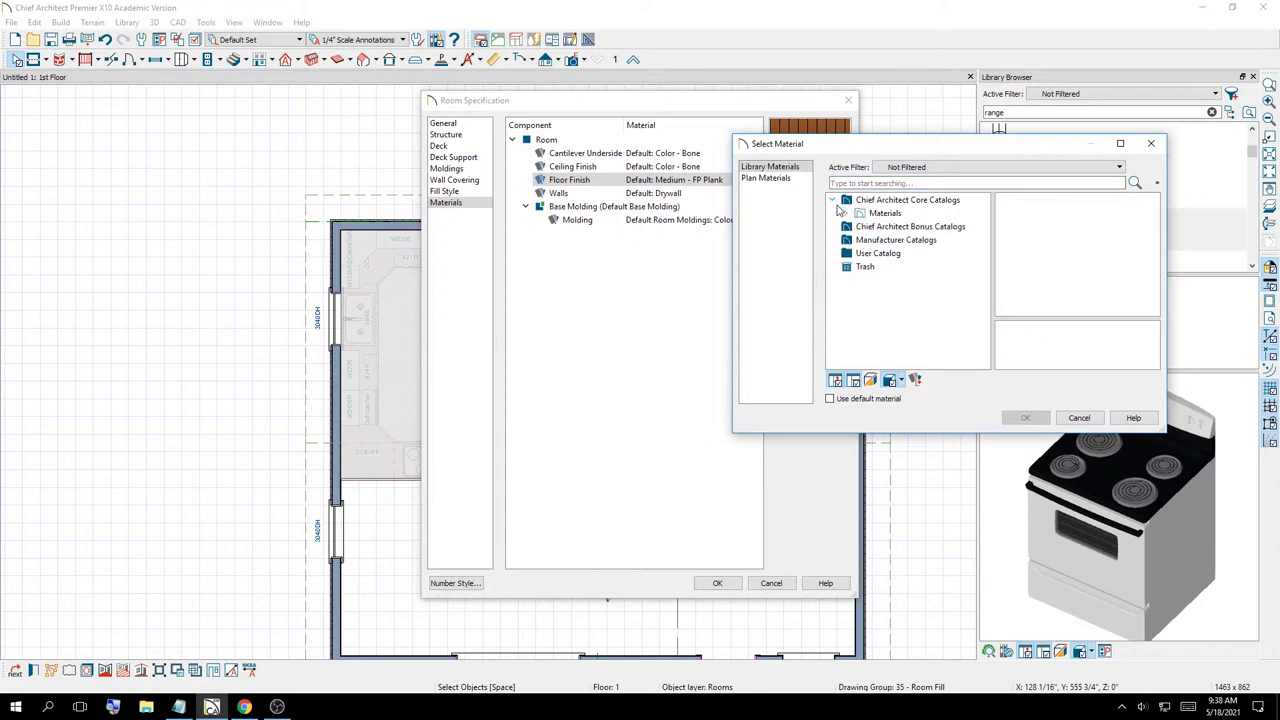
Expand Materials > Flooring > Tile > Stone to list Granite, Limestone, Marble and Sandstone
left_click(845, 213)
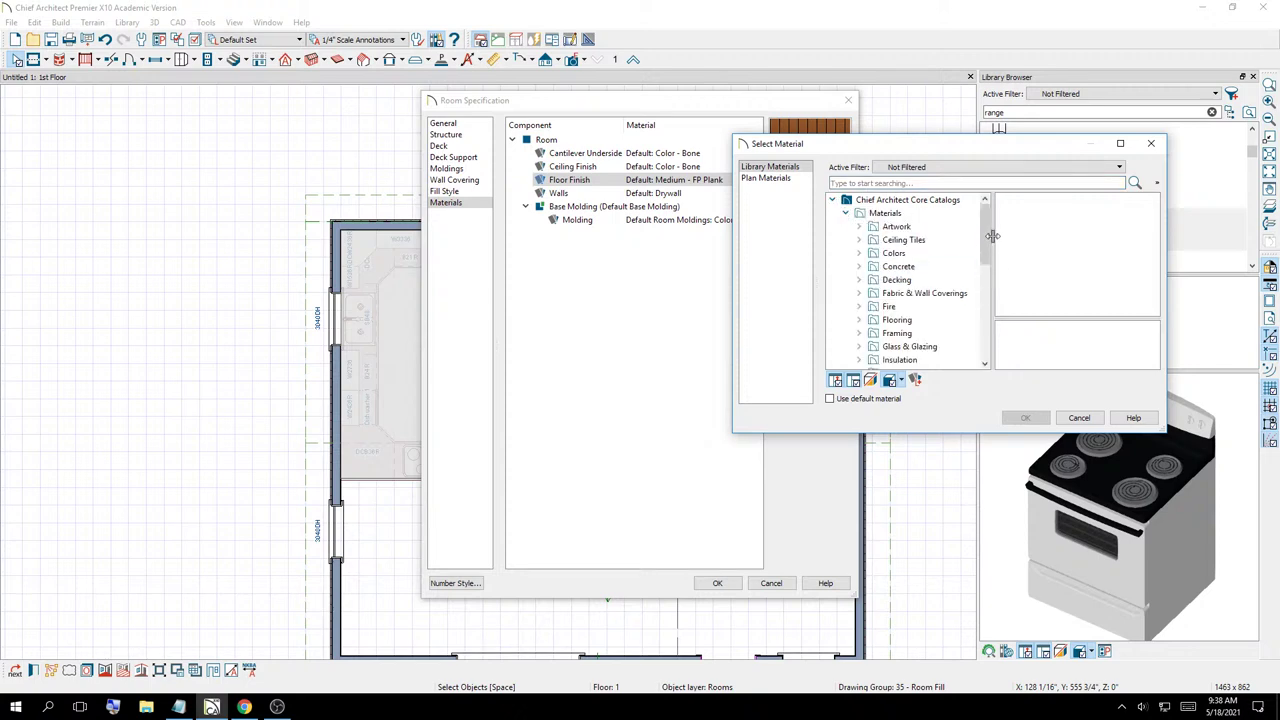
scroll(992, 236, "down", 2)
scroll(995, 235, "up", 2)
left_click(860, 321)
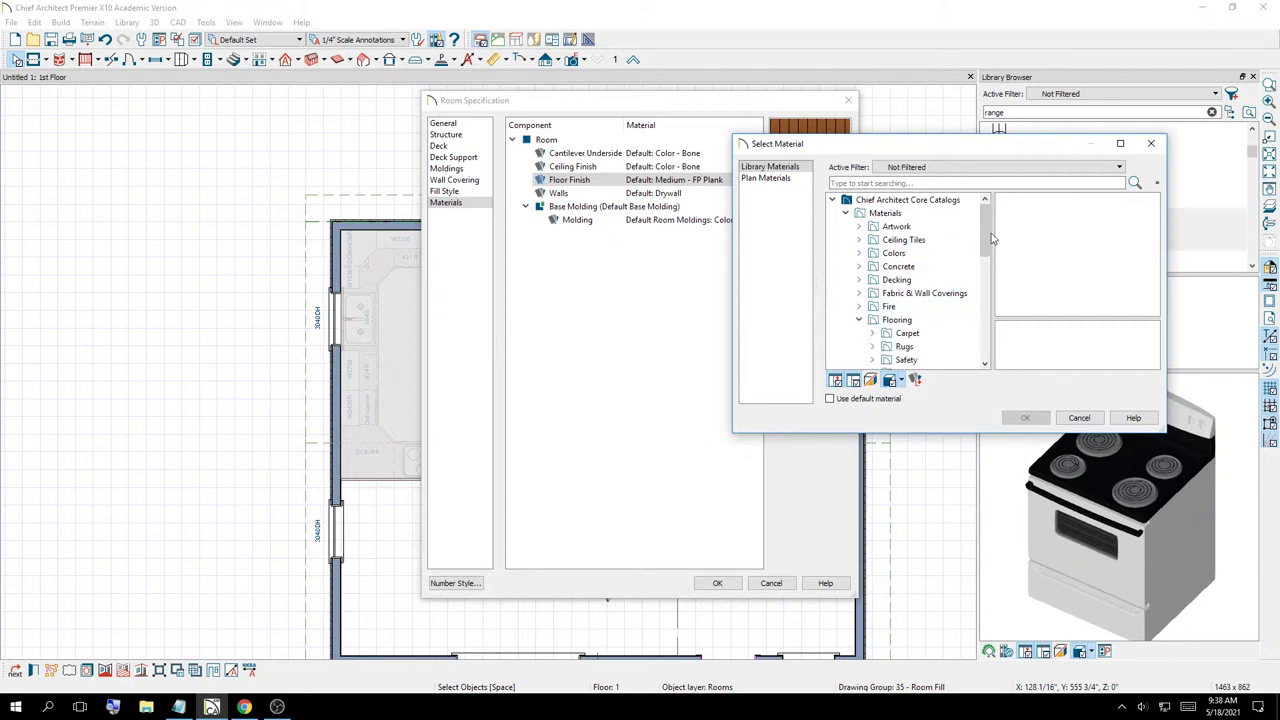
left_click_drag(992, 238, 992, 265)
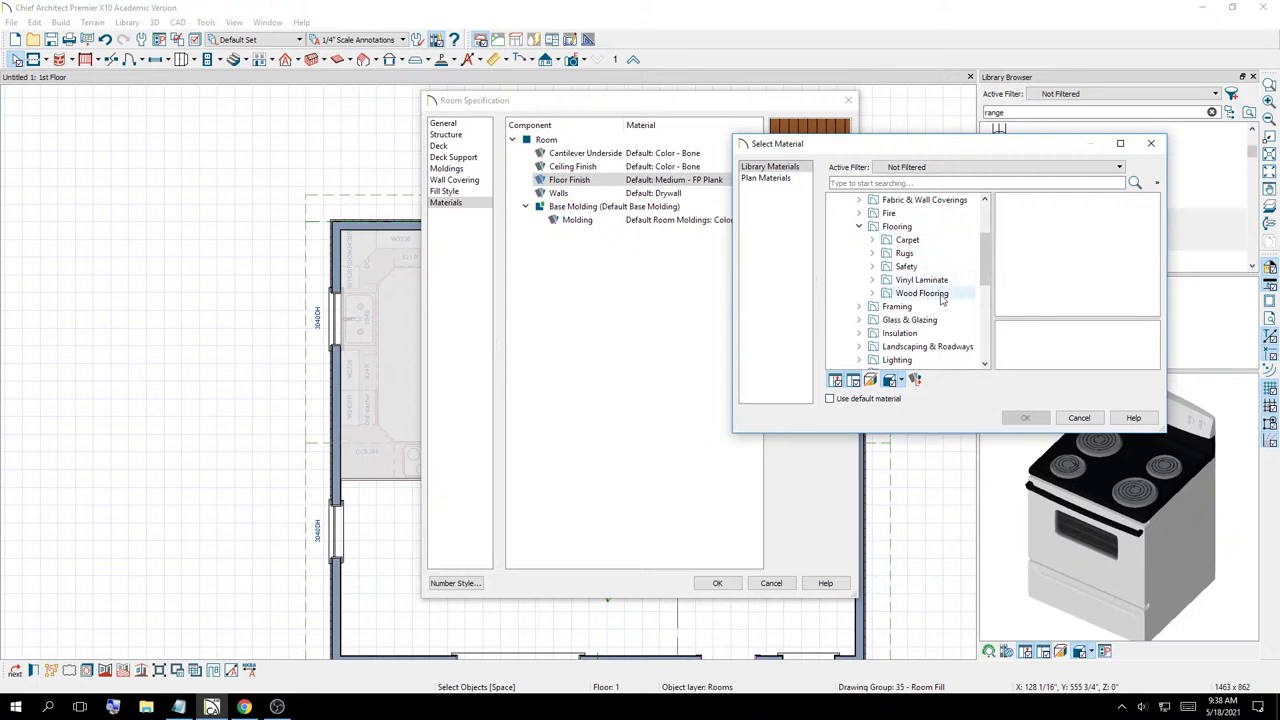
left_click_drag(985, 250, 991, 322)
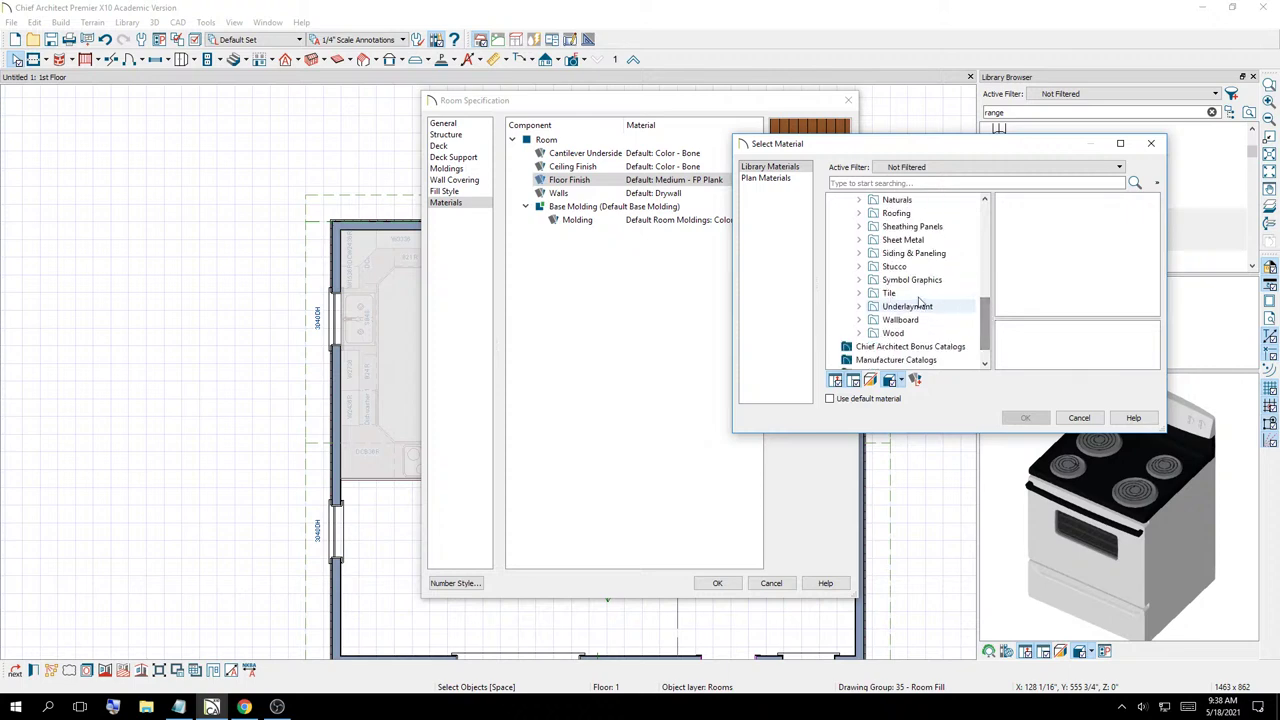
left_click(858, 293)
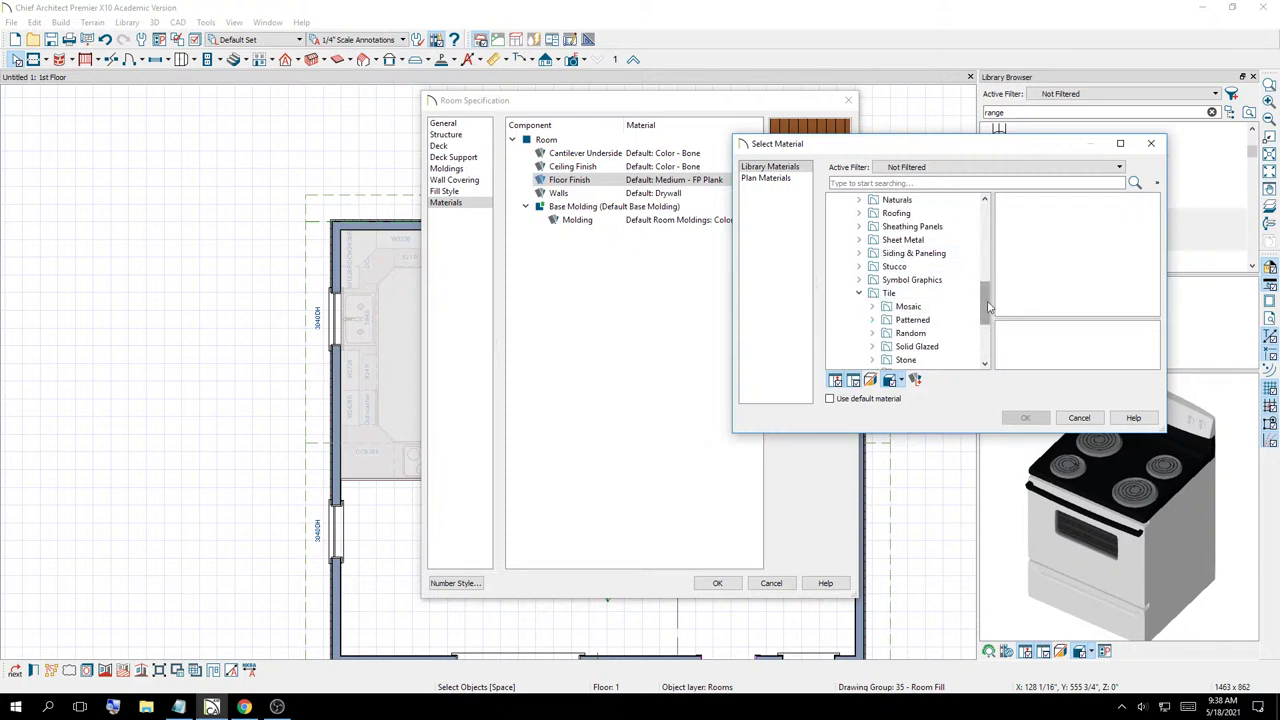
left_click_drag(987, 307, 987, 312)
left_click(872, 306)
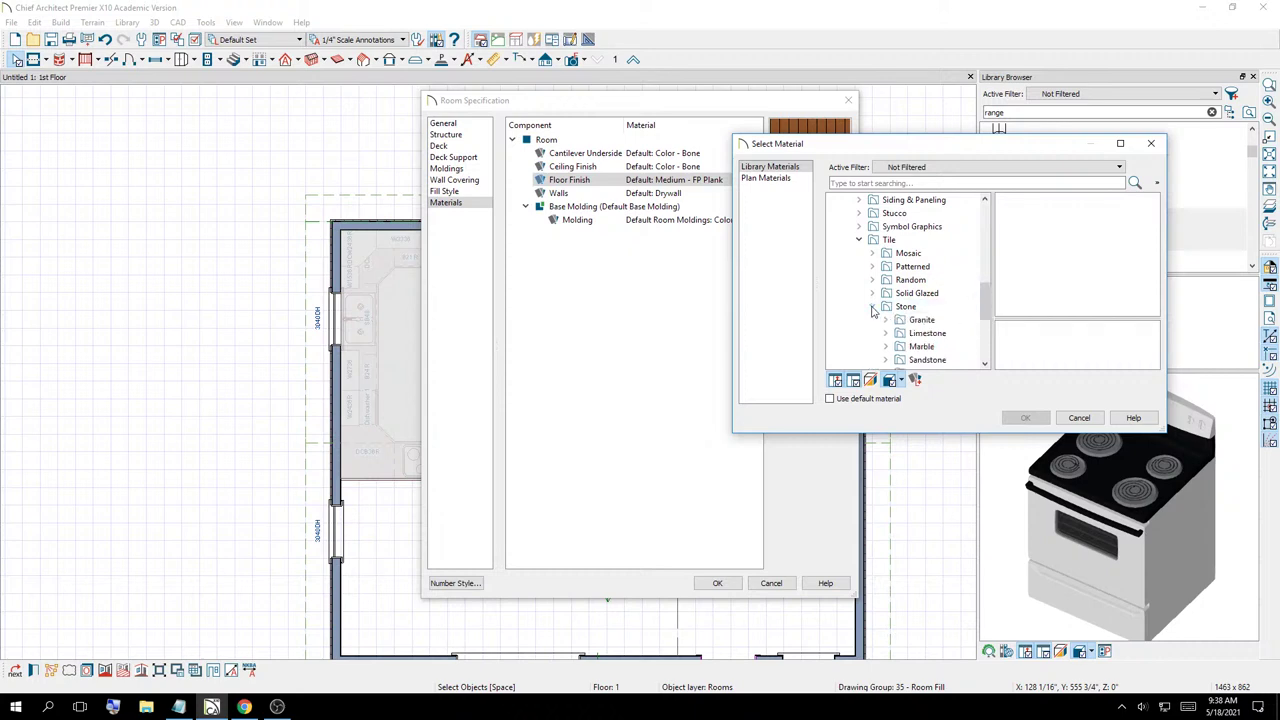
left_click(912, 321)
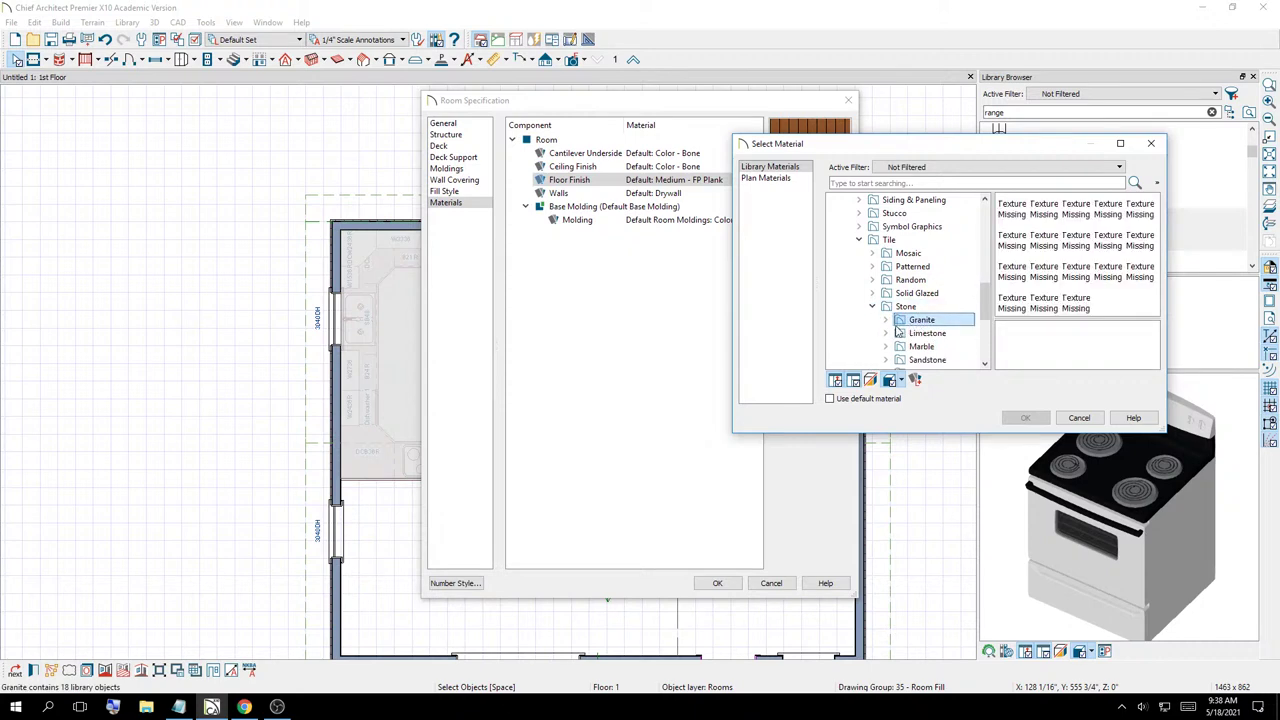
left_click(886, 320)
left_click(938, 335)
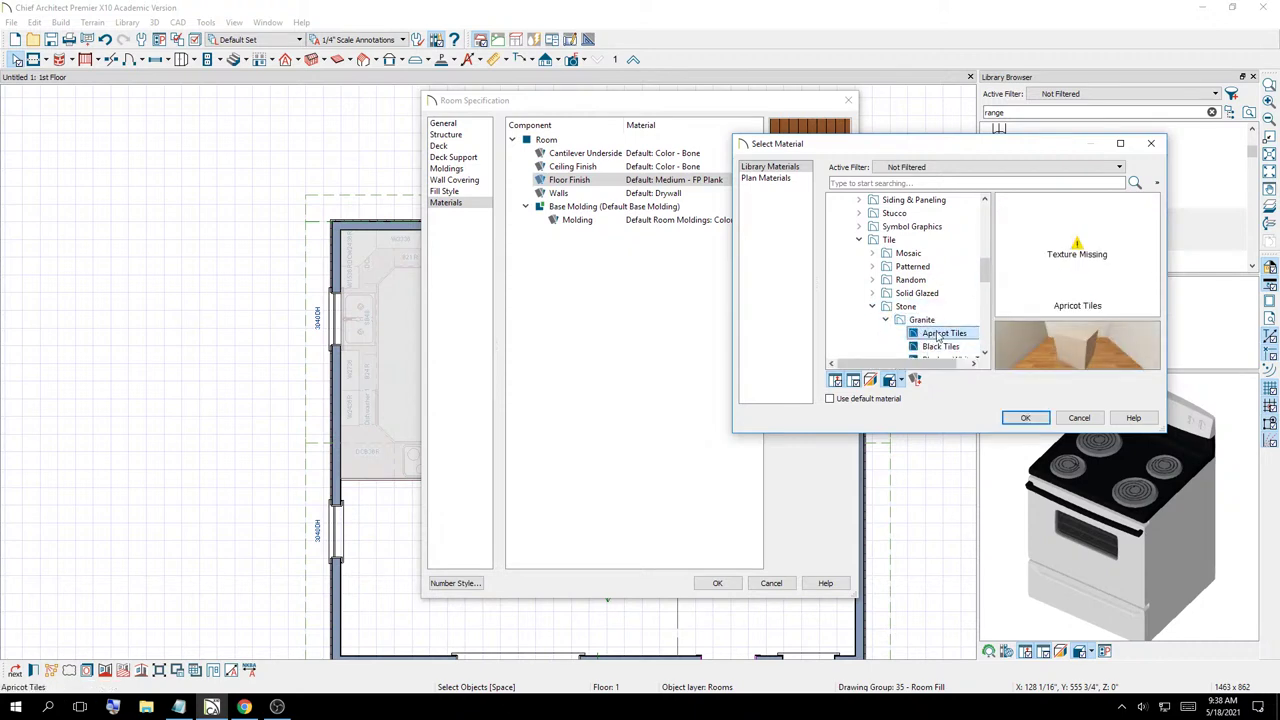
left_click_drag(987, 268, 987, 280)
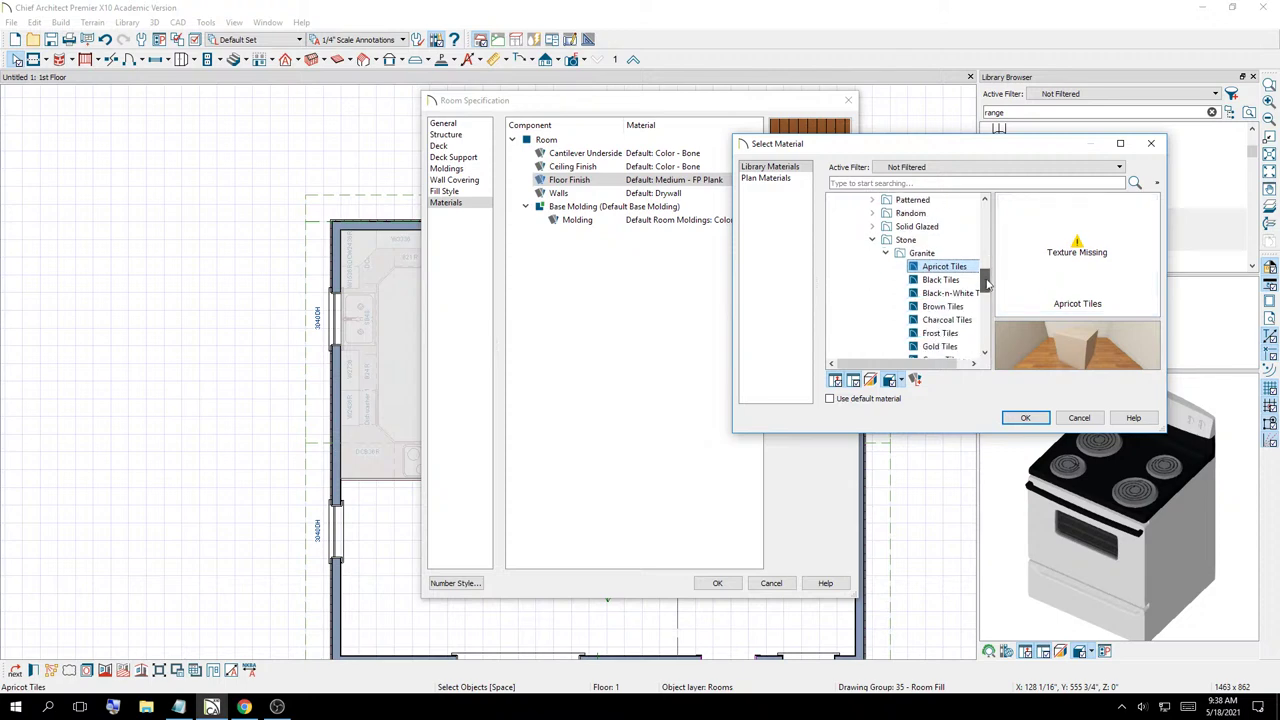
left_click(950, 281)
key("Down")
key("Down")
key("Down")
key("Down")
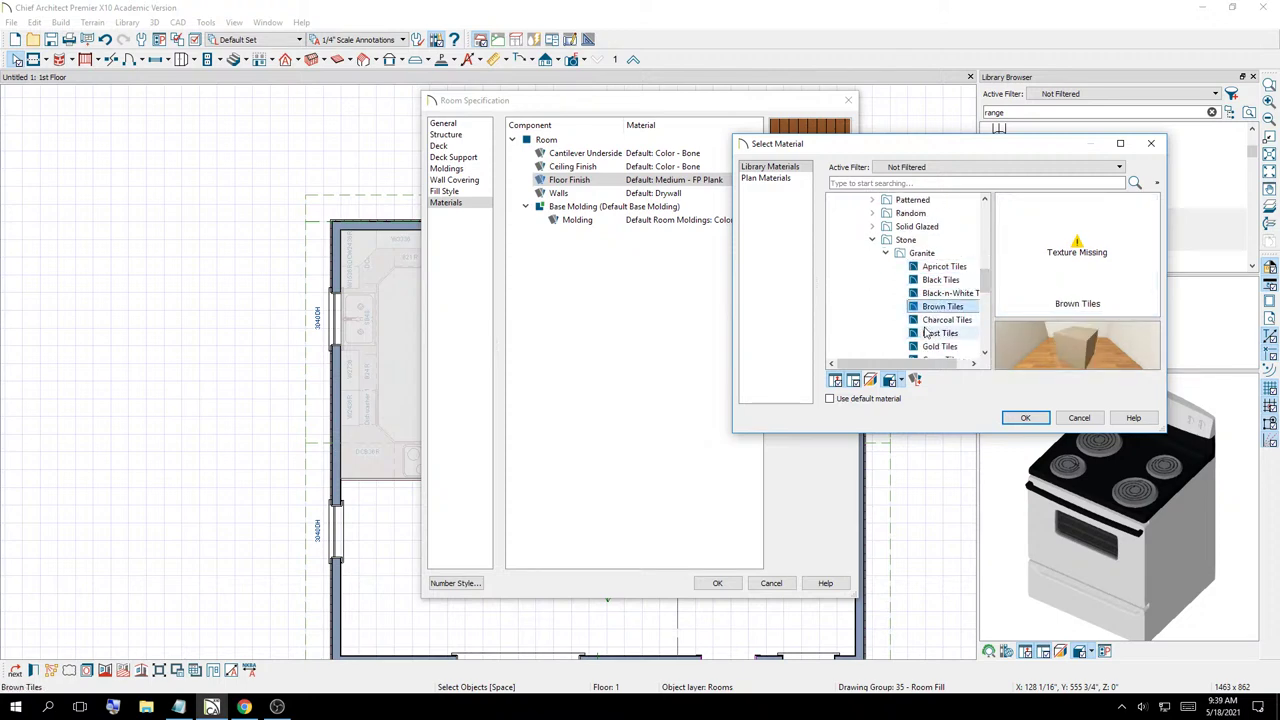
scroll(983, 287, "down", 2)
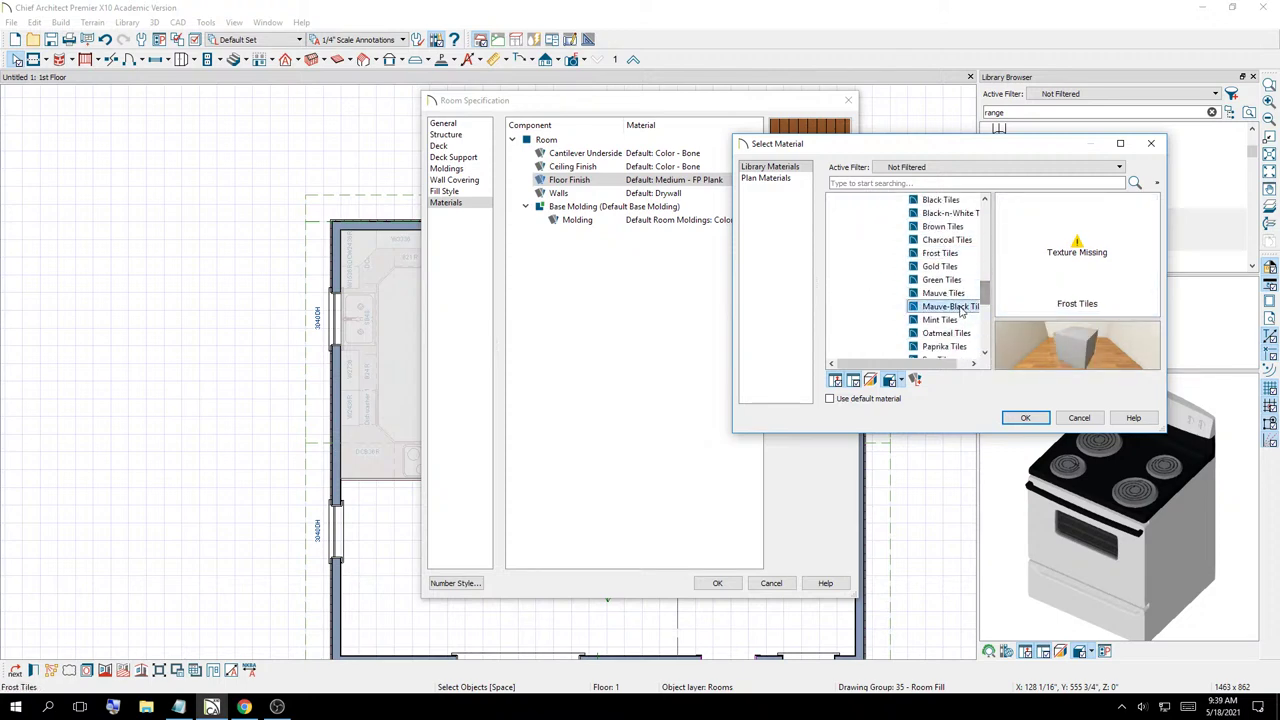
left_click(971, 305)
key("Down")
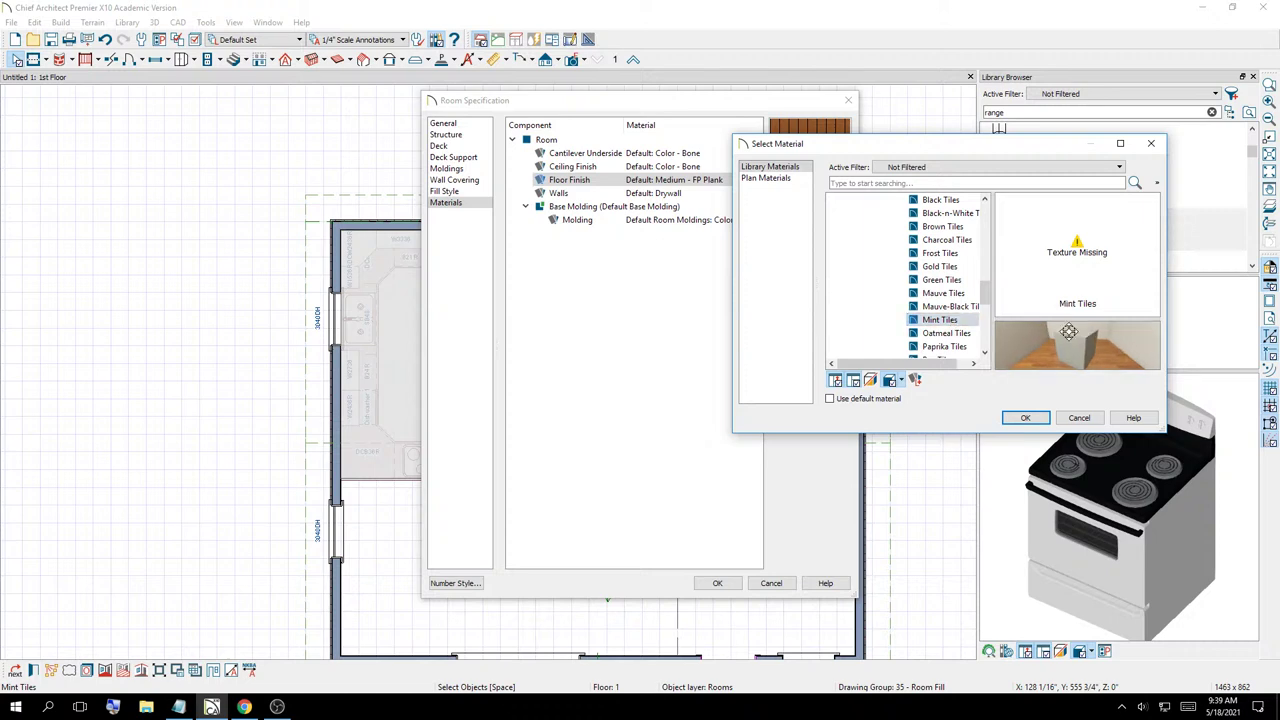
left_click(950, 334)
left_click_drag(983, 286, 986, 307)
left_click(960, 294)
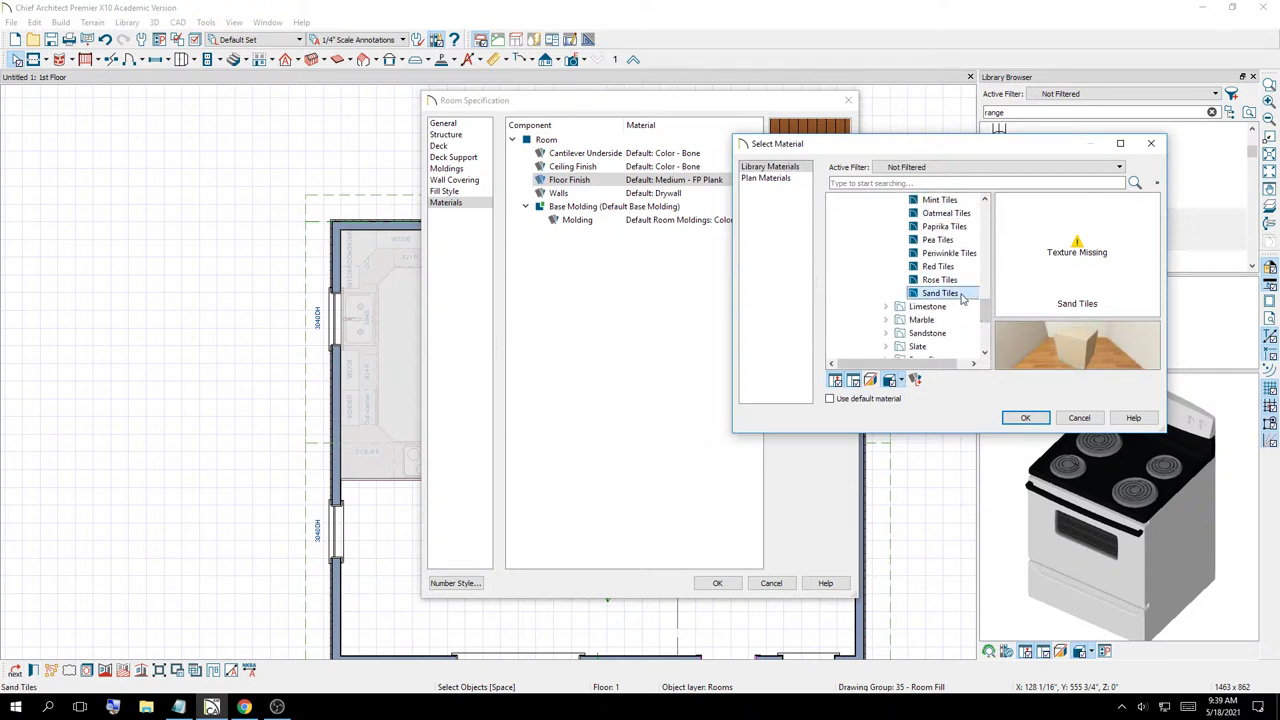
left_click(886, 320)
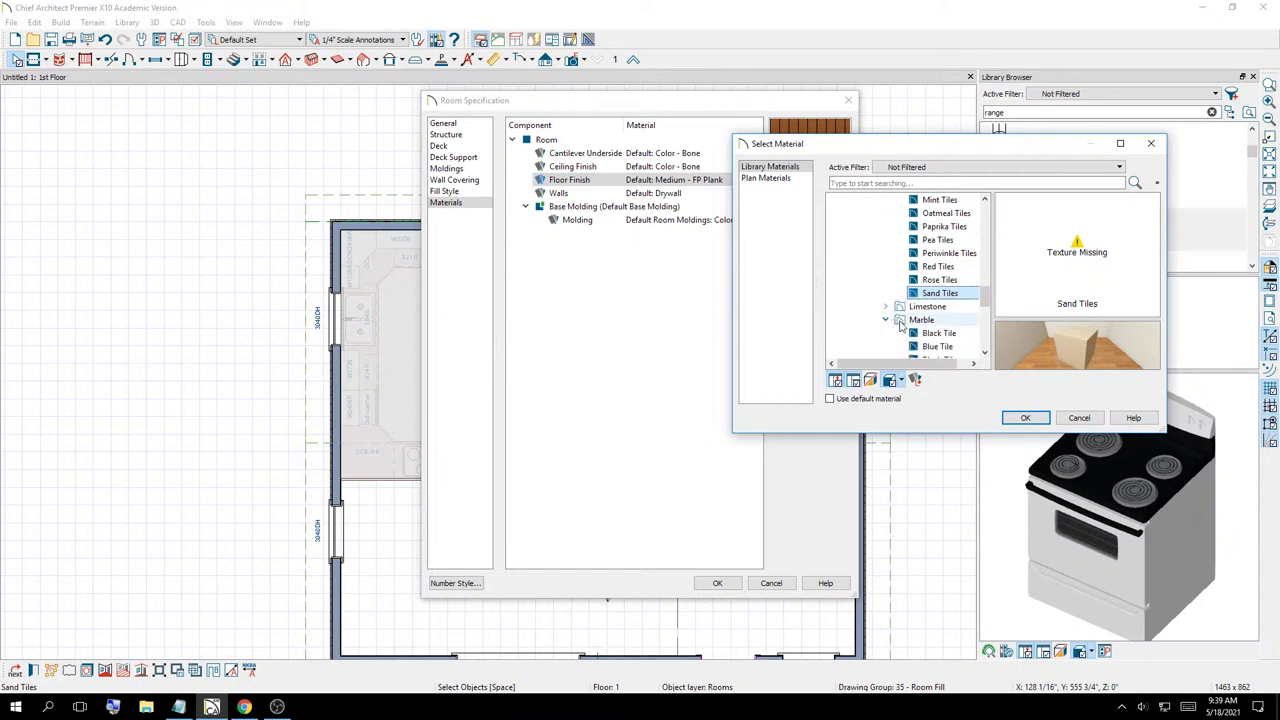
left_click(937, 333)
left_click(937, 344)
scroll(937, 337, "down", 3)
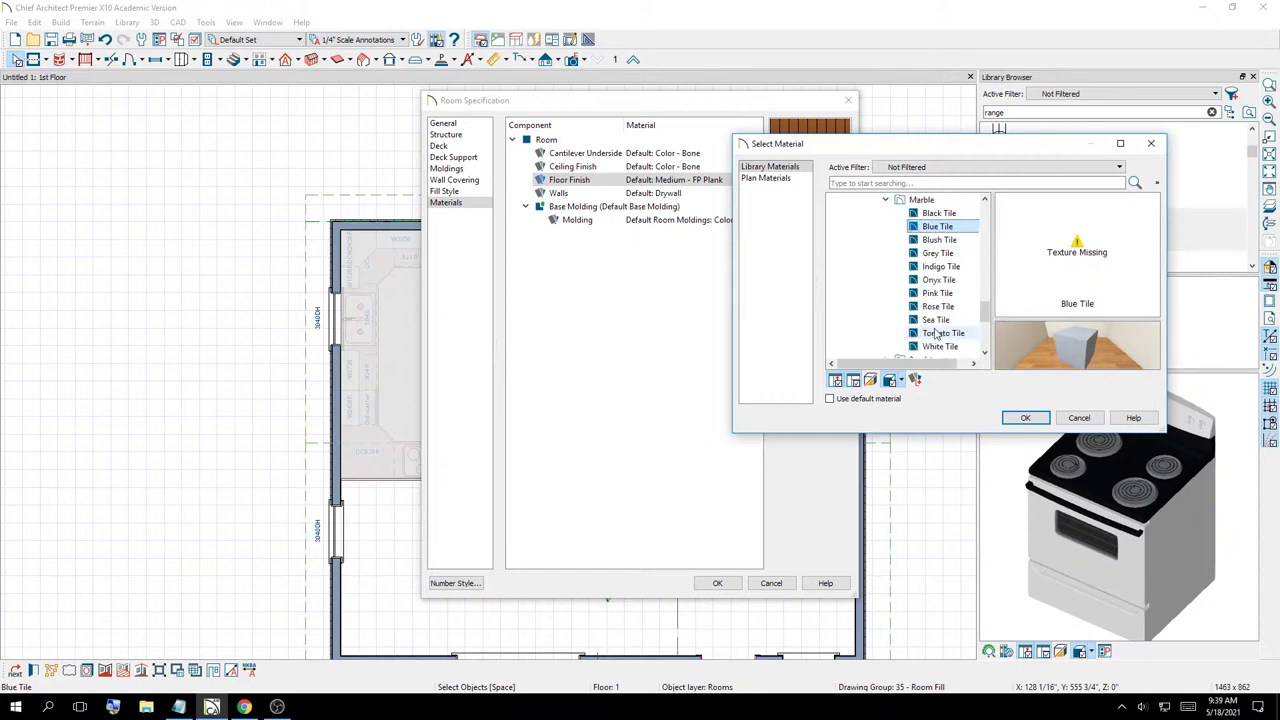
left_click(930, 328)
scroll(928, 328, "down", 1)
left_click(886, 320)
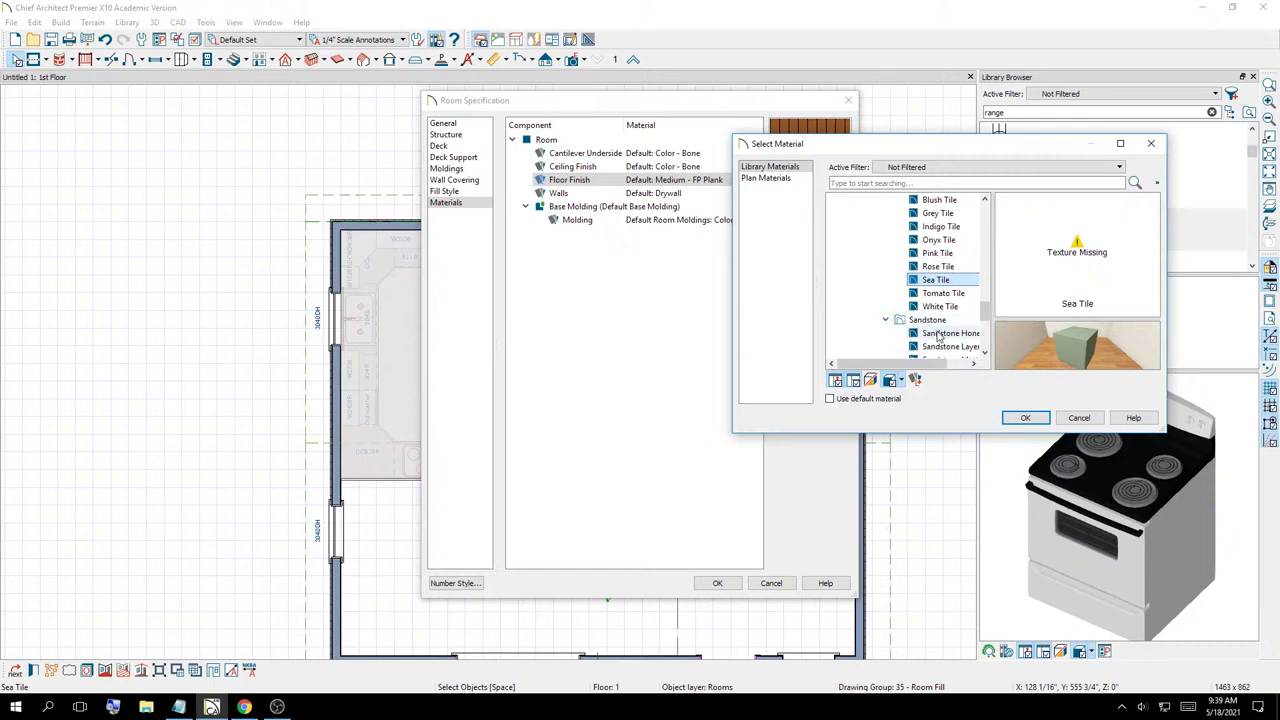
left_click(937, 333)
scroll(940, 310, "down", 4)
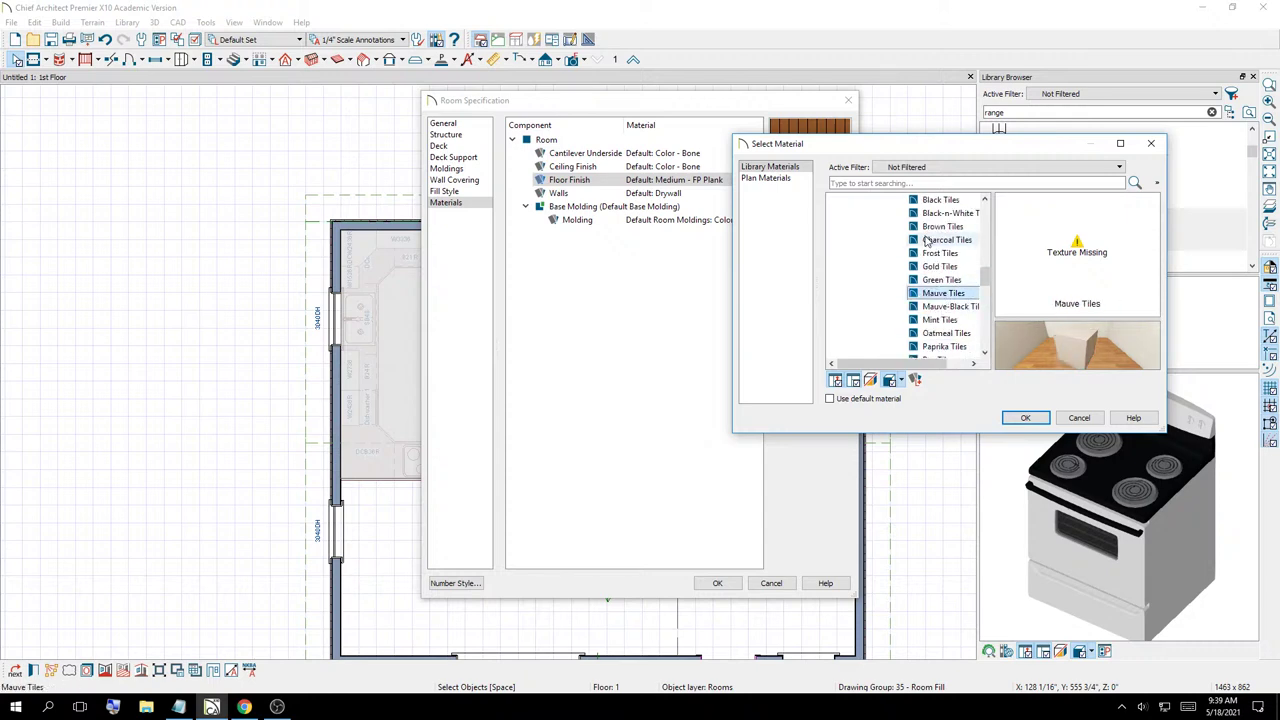
left_click(928, 240)
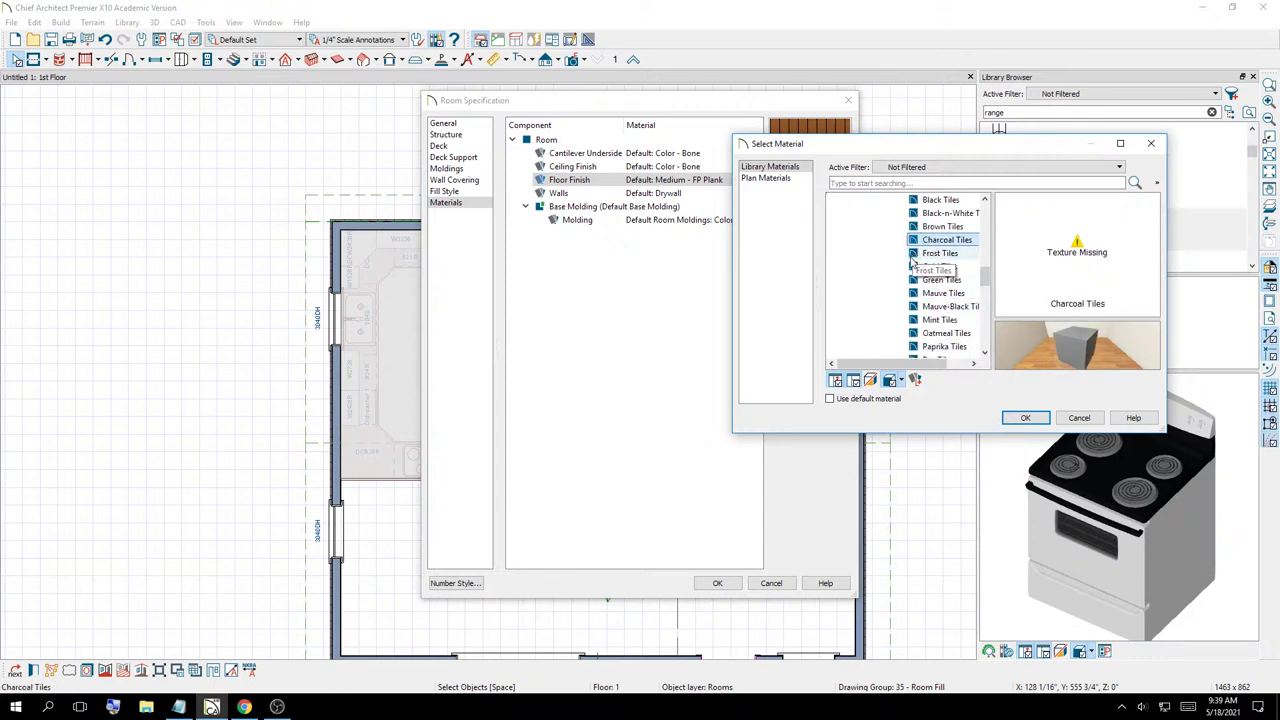
left_click(945, 213)
scroll(940, 325, "up", 2)
scroll(940, 322, "up", 2)
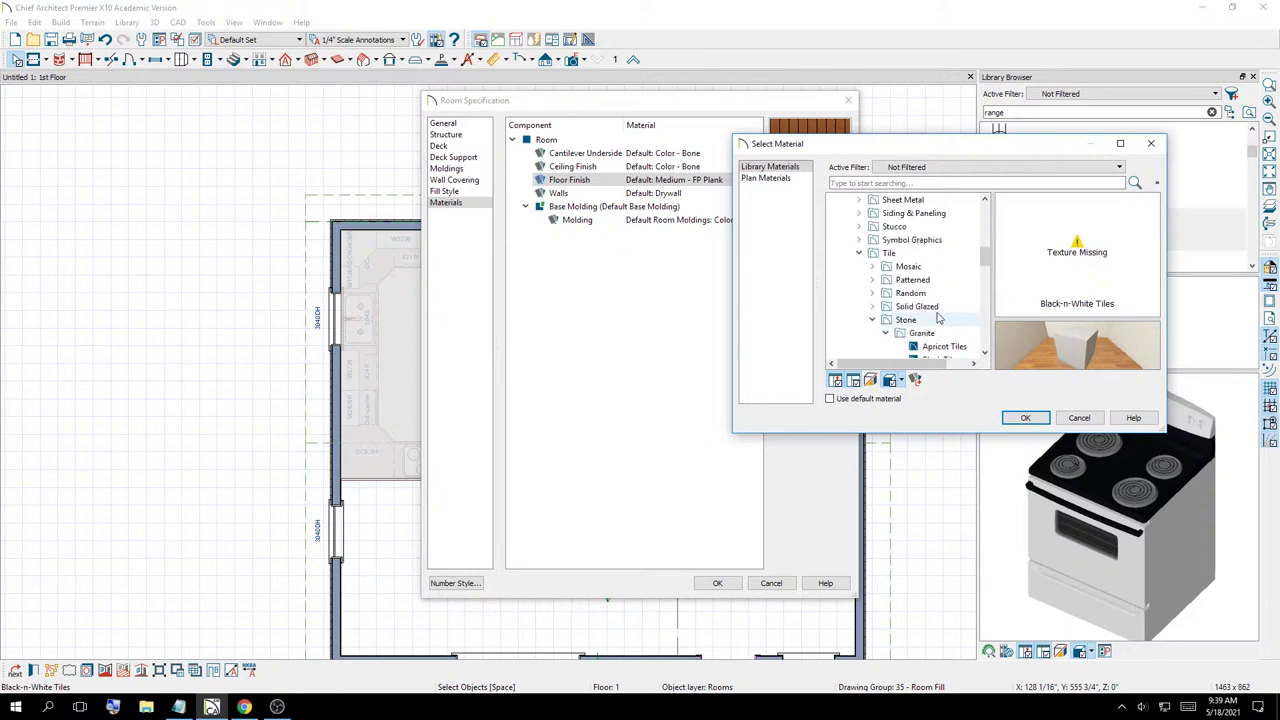
Preview tiles in the Solid Glazed Blue and Random categories, including Blue Tile and Green Tile
left_click(872, 319)
left_click(873, 306)
left_click(914, 319)
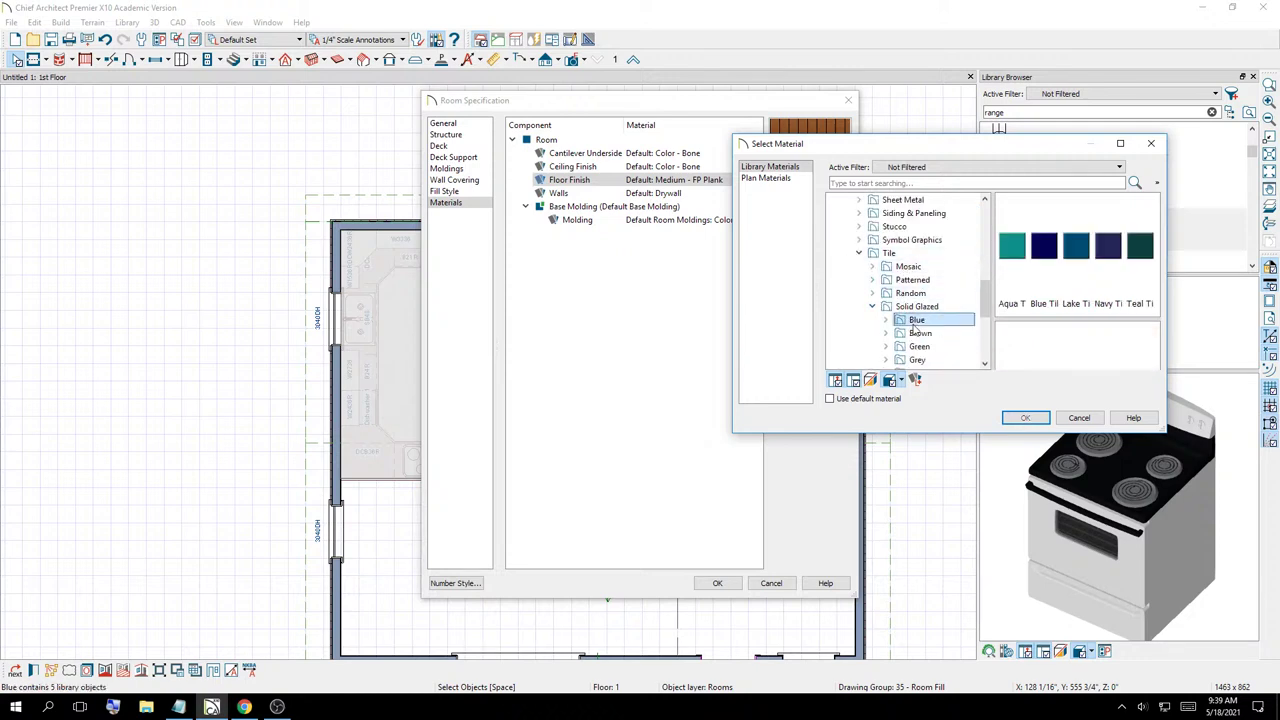
left_click(886, 319)
left_click(932, 346)
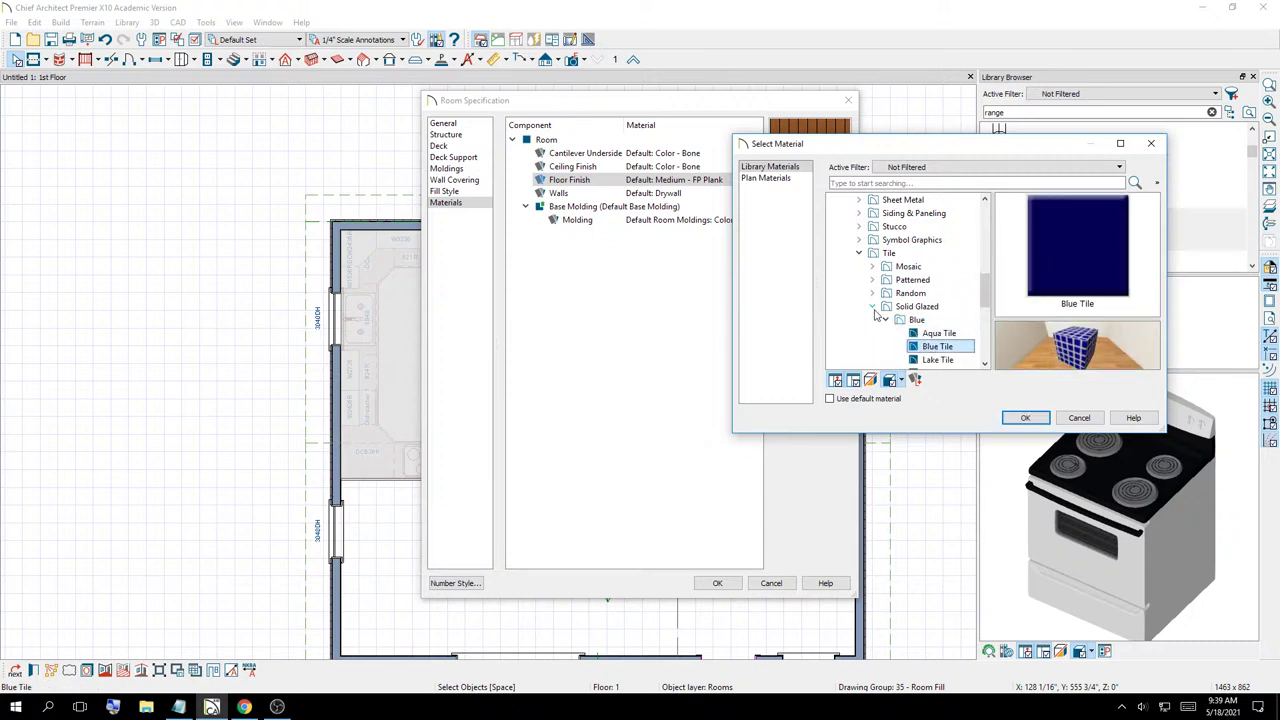
left_click(872, 307)
left_click(872, 293)
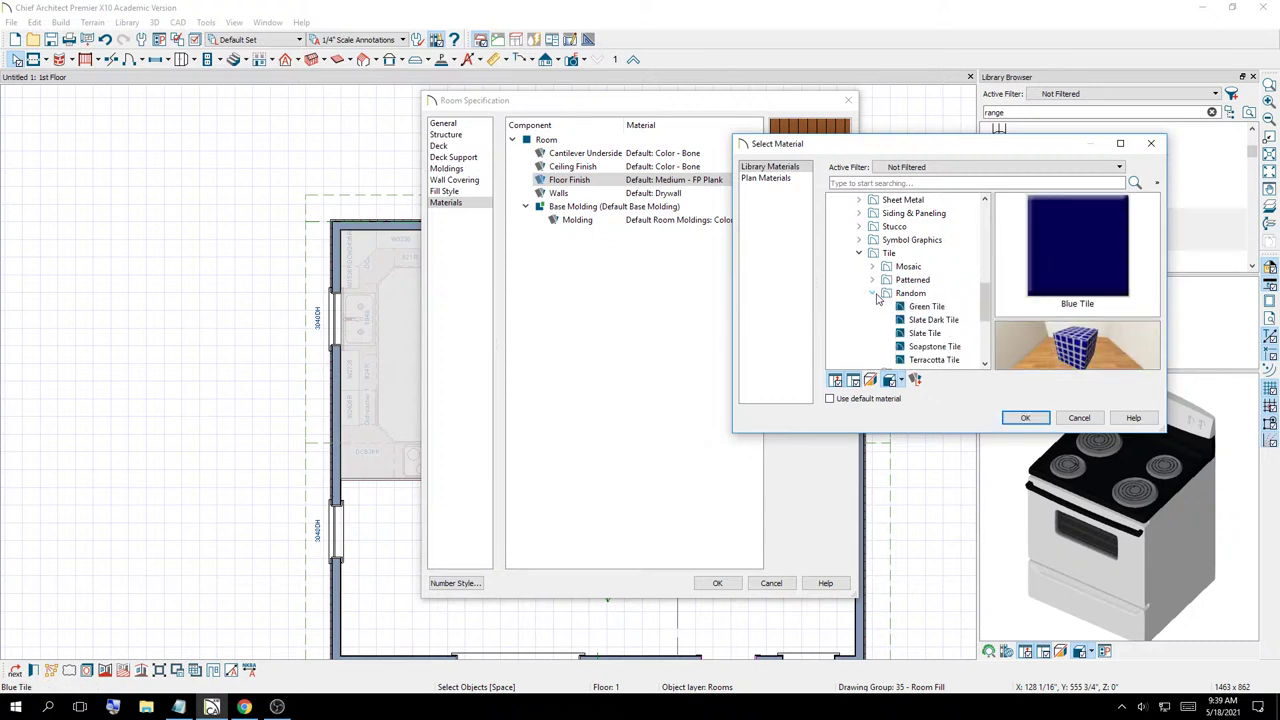
left_click(926, 306)
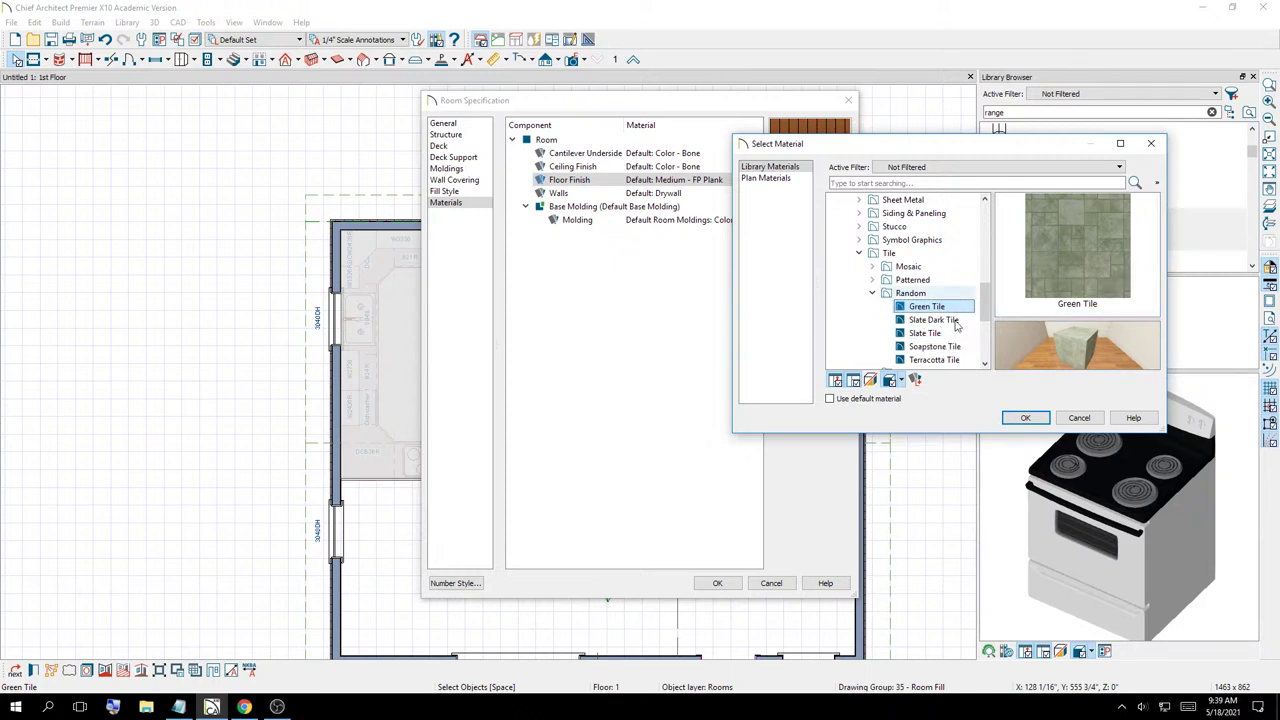
Choose Slate Dark Tile as the kitchen floor finish and confirm both dialogs
left_click(930, 320)
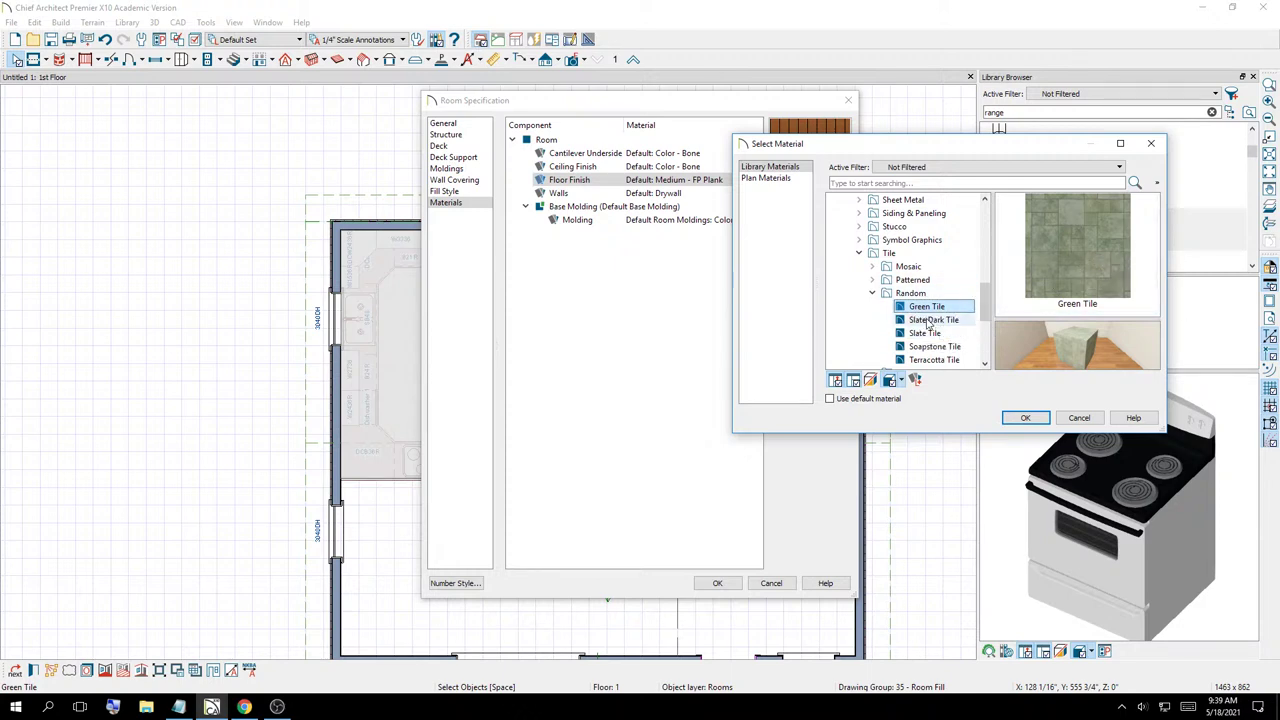
left_click(1030, 420)
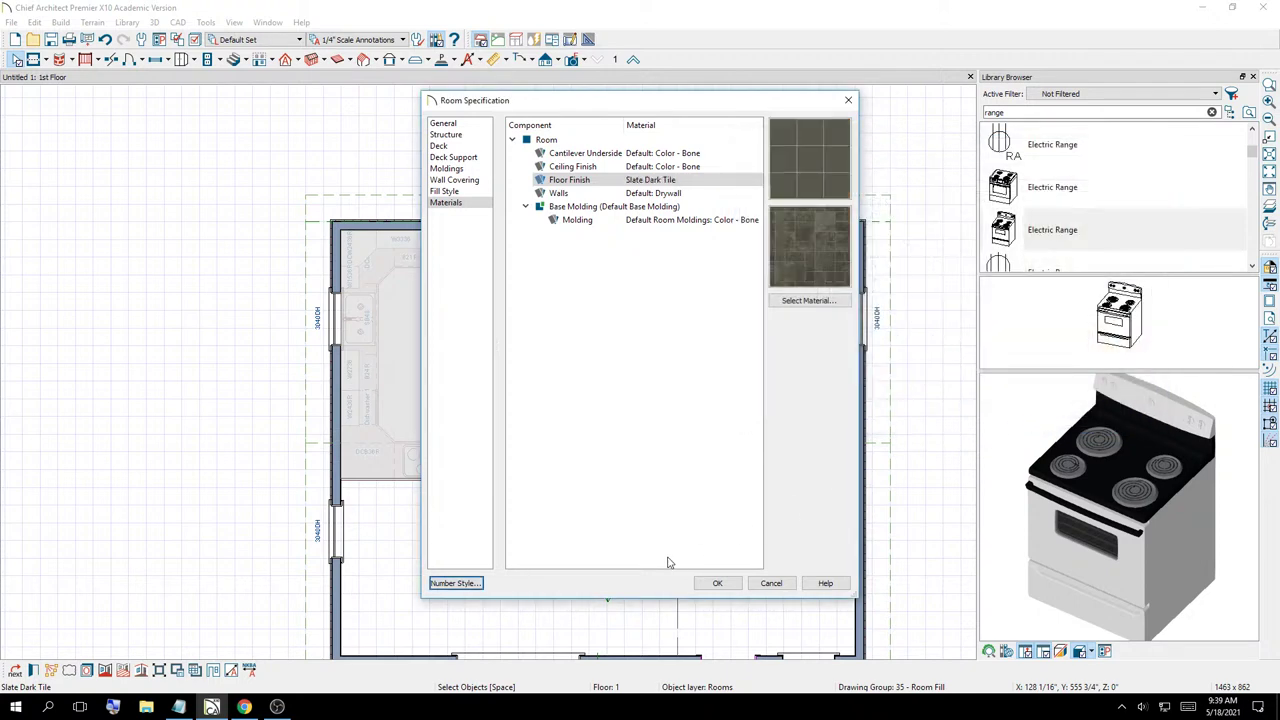
left_click(712, 583)
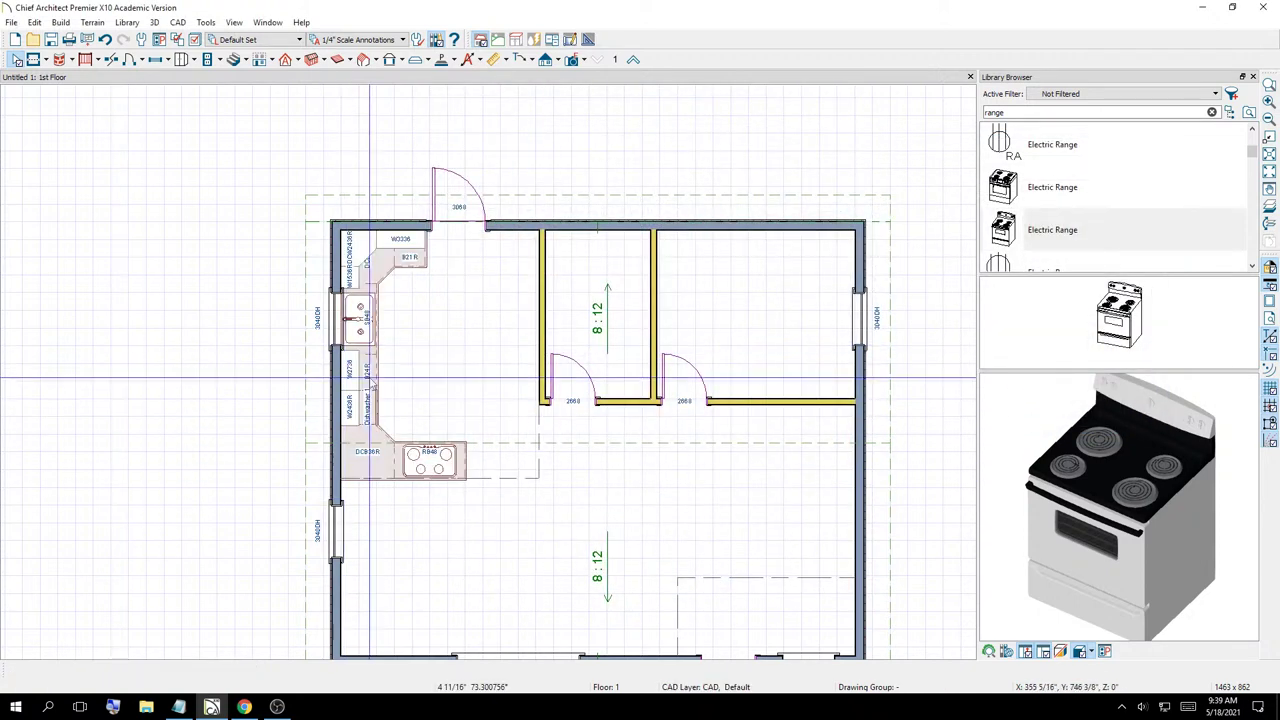
left_click(572, 59)
left_click_drag(598, 410, 545, 560)
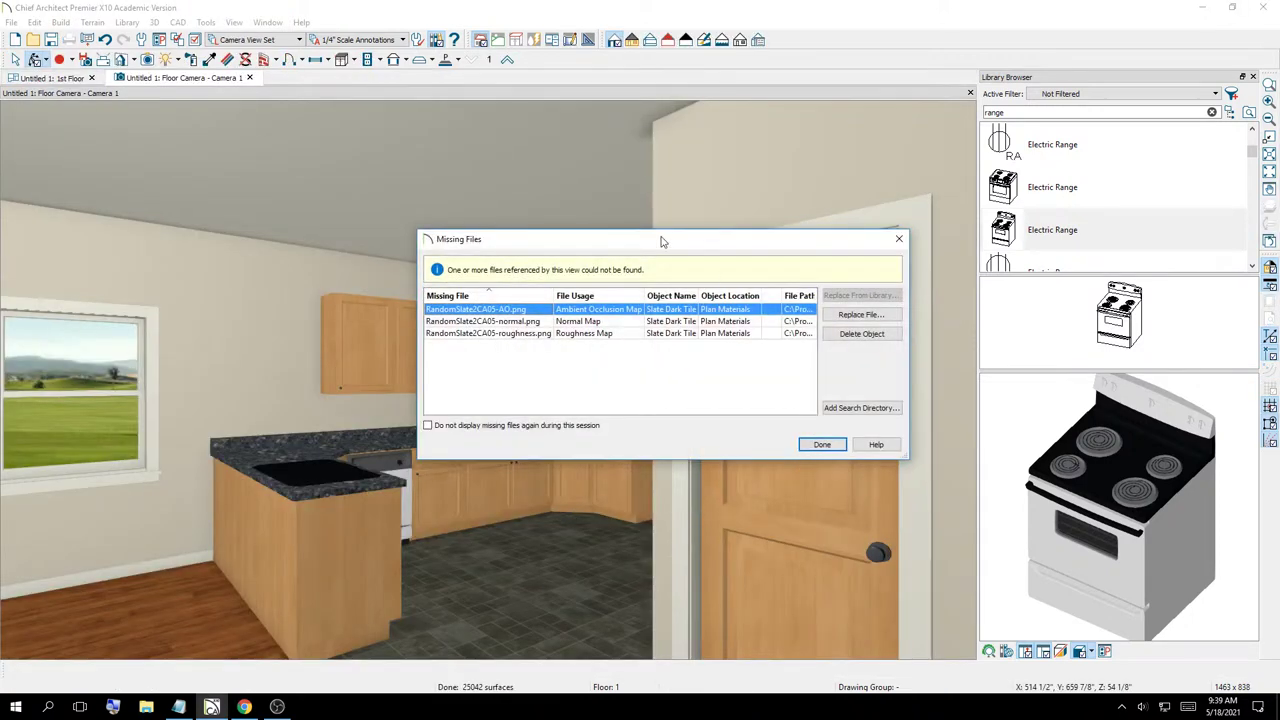
left_click_drag(660, 241, 893, 82)
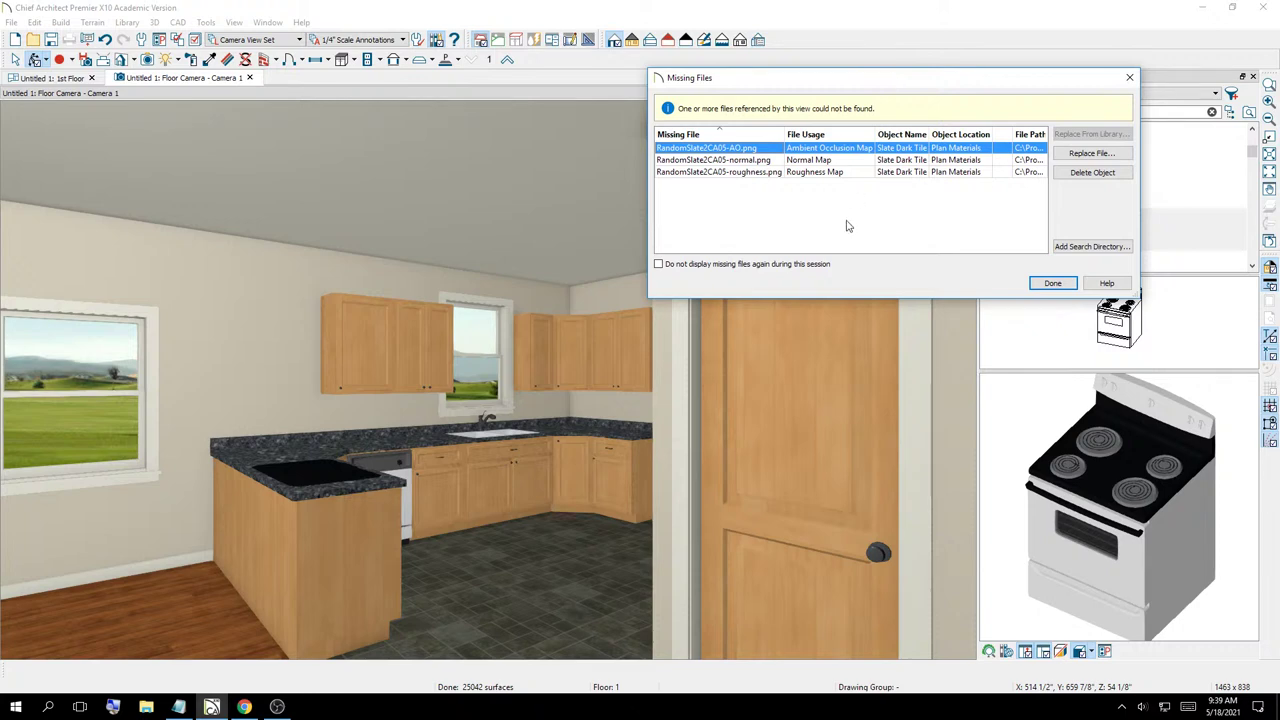
left_click(1041, 286)
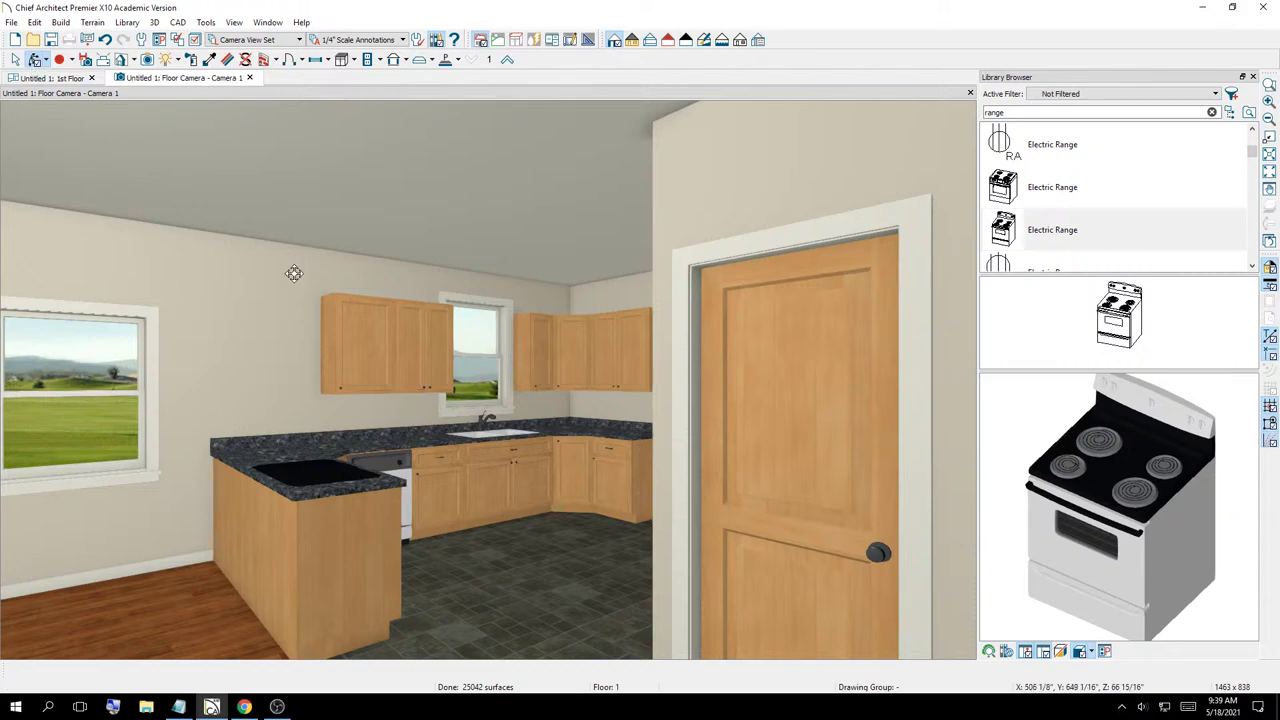
left_click_drag(350, 340, 341, 310)
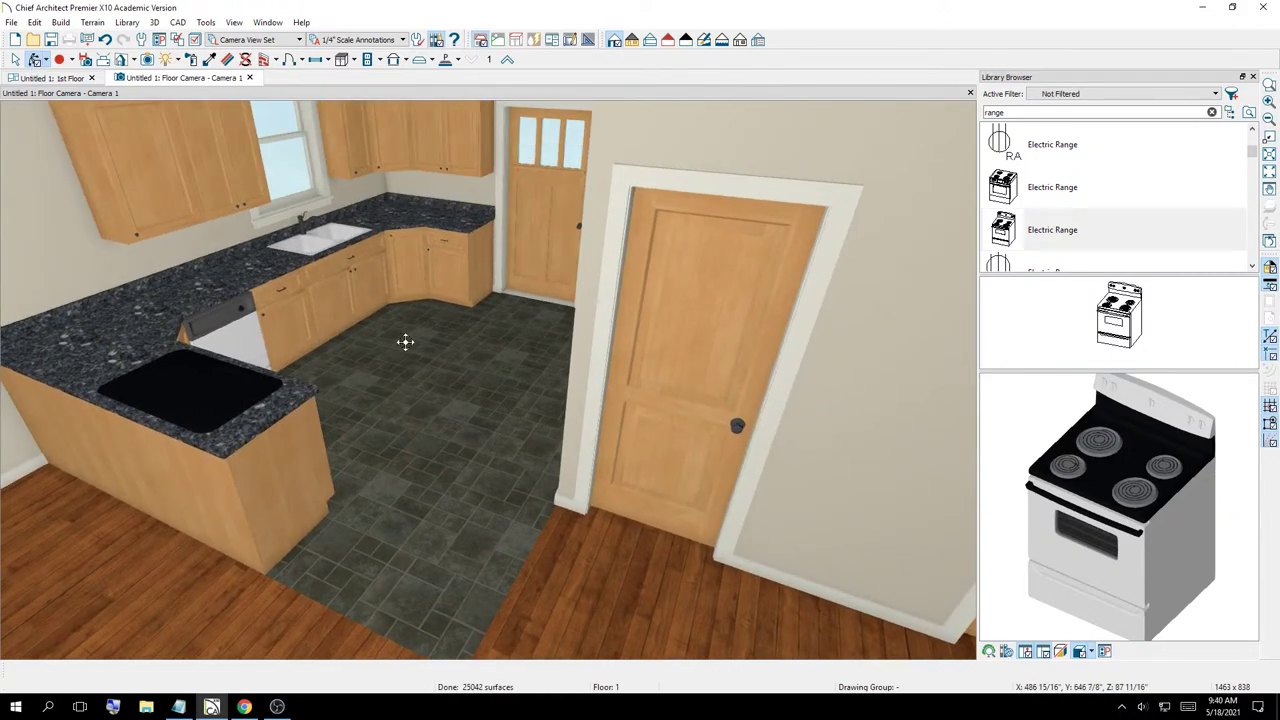
left_click_drag(420, 474, 369, 511)
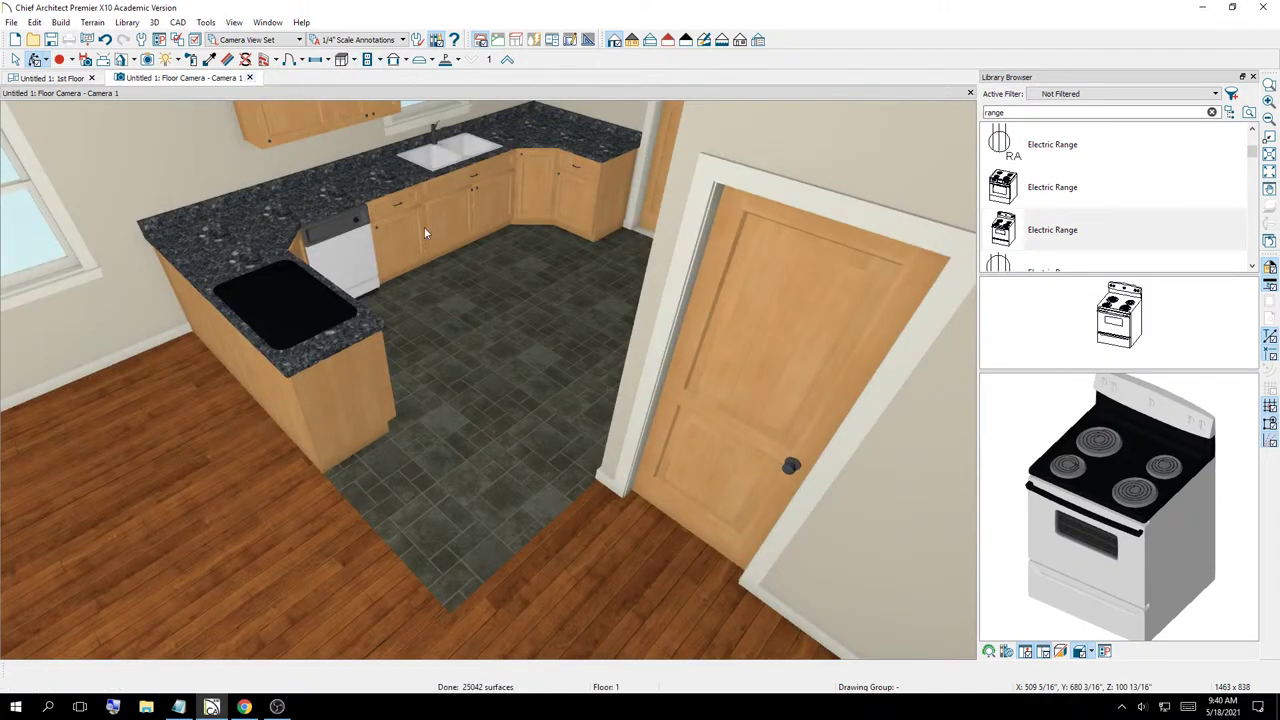
left_click(251, 78)
scroll(507, 449, "up", 3)
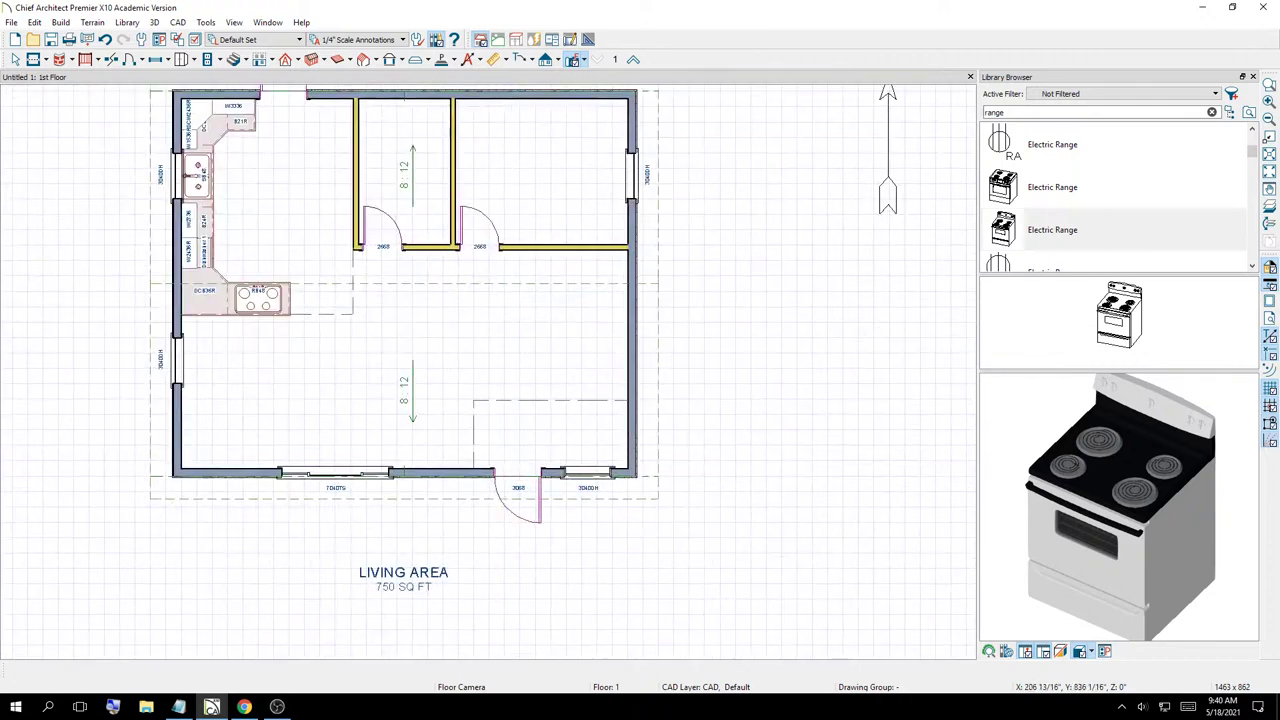
key("space")
left_click(571, 435)
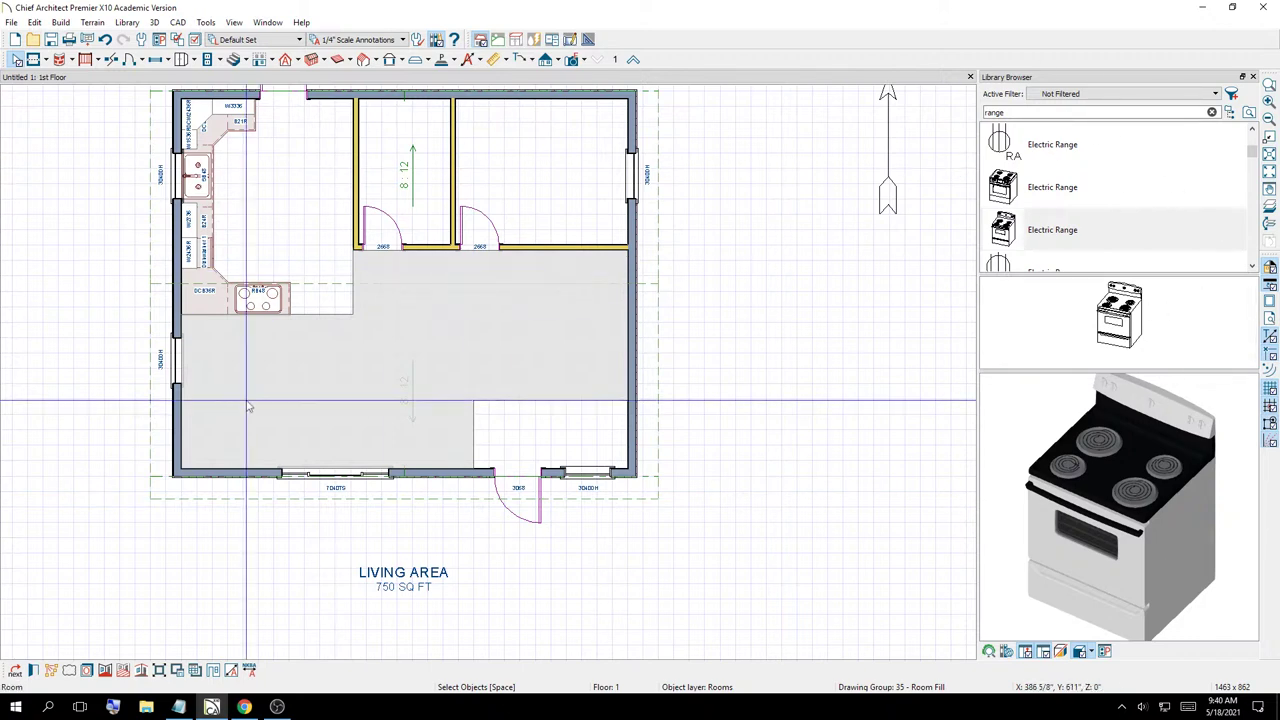
left_click(572, 59)
left_click_drag(445, 405, 520, 385)
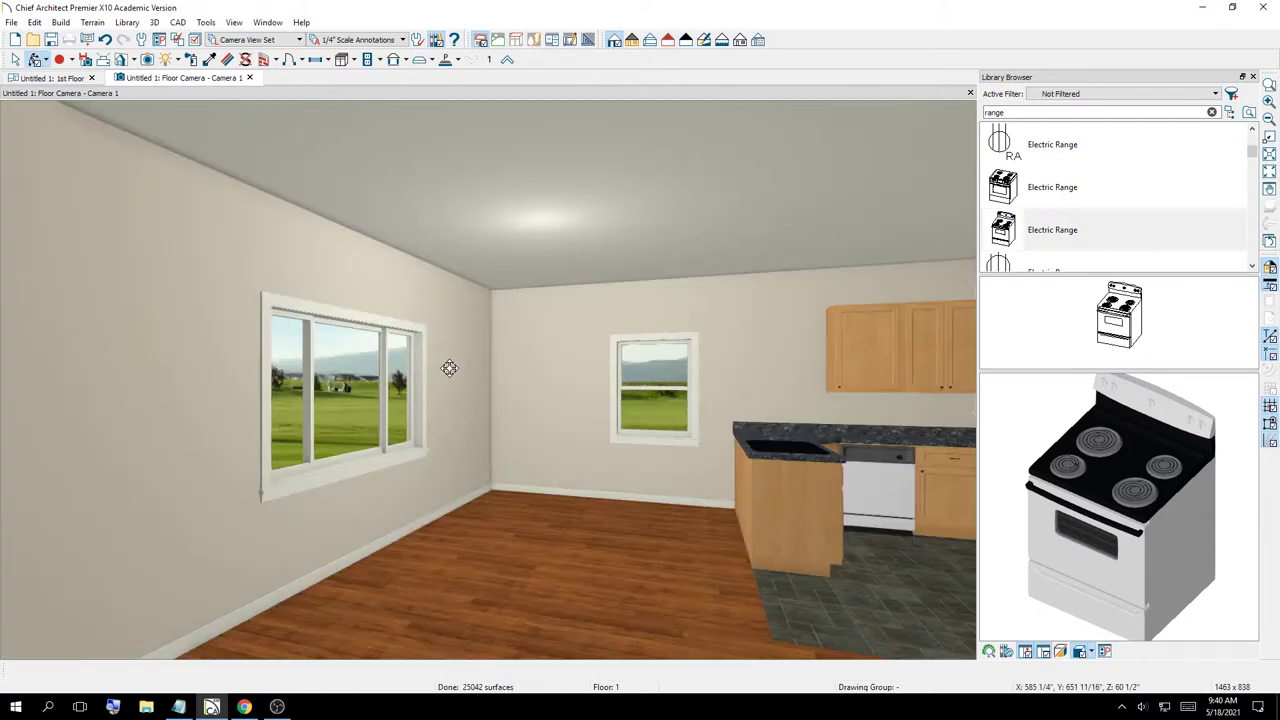
left_click_drag(449, 368, 580, 457)
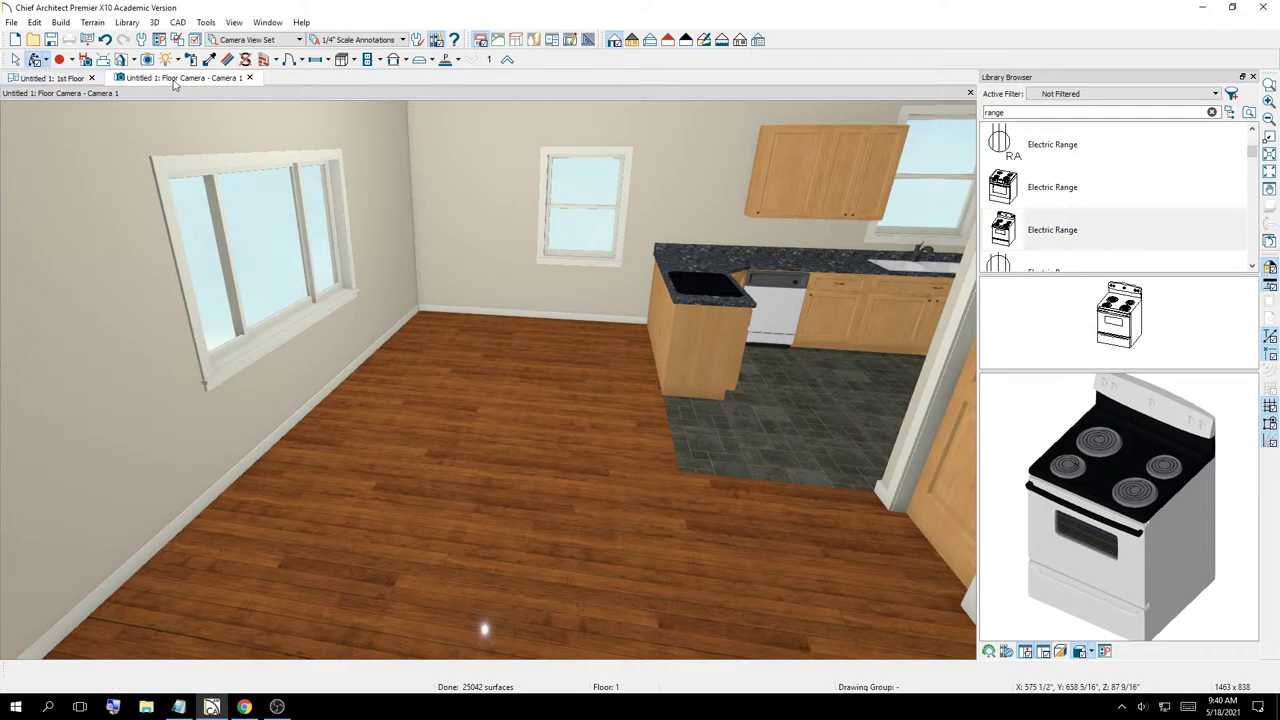
left_click(250, 78)
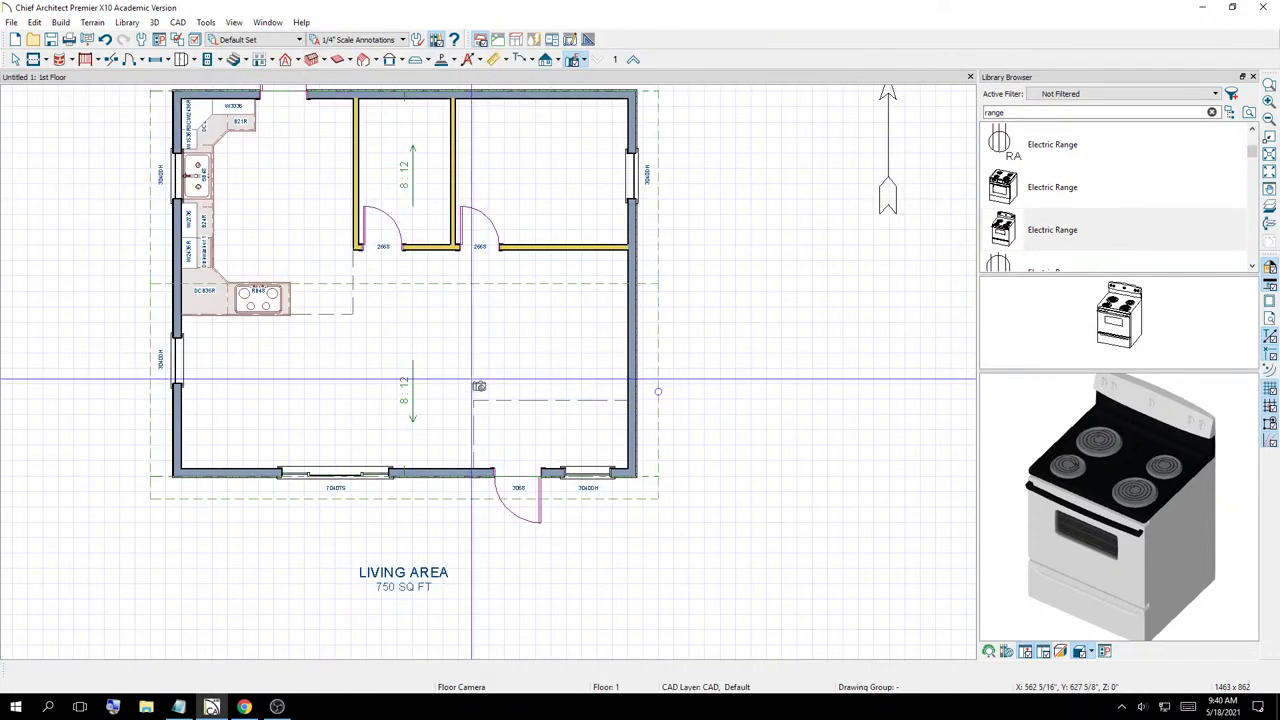
scroll(403, 374, "down", 2)
scroll(372, 206, "up", 2)
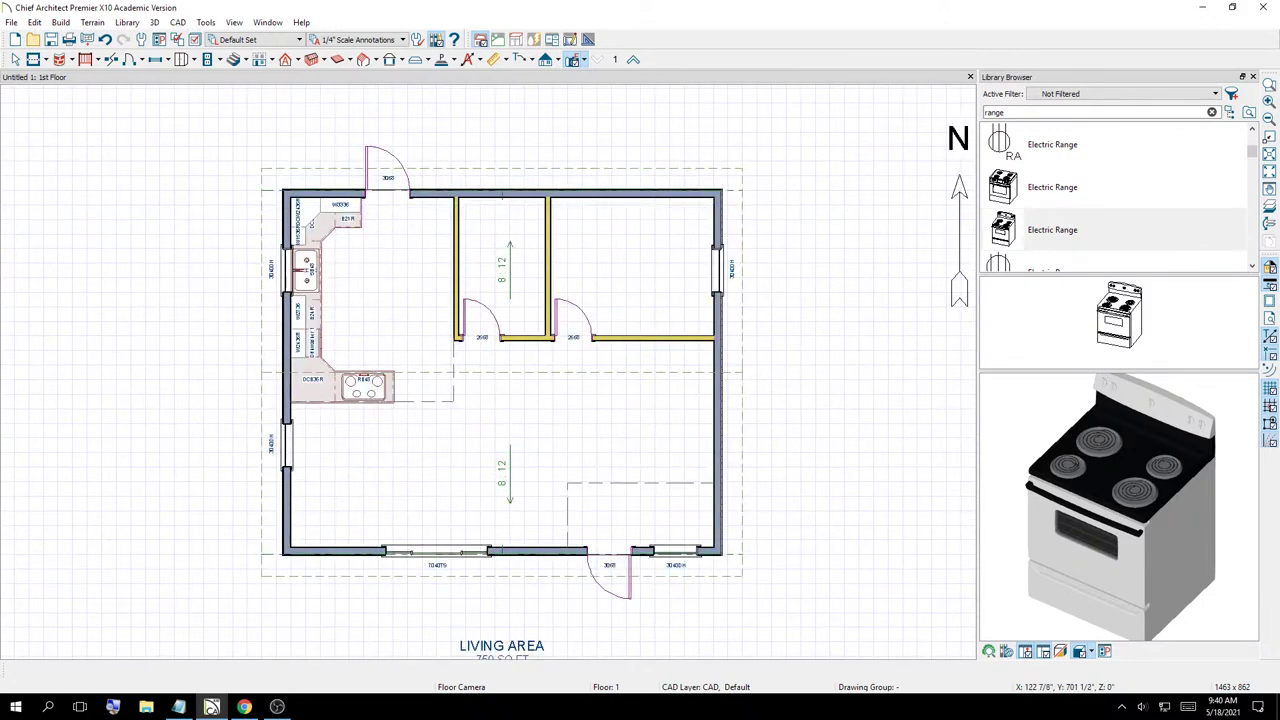